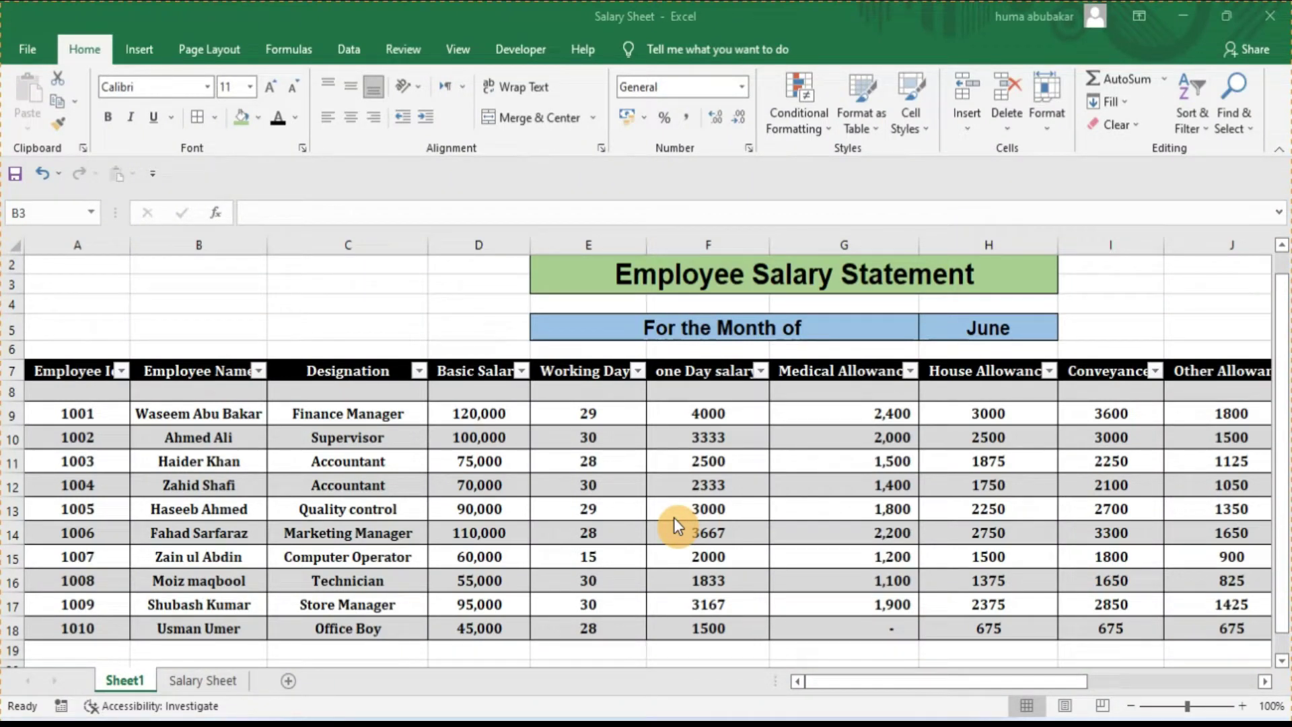
# Step: Review Sheet1's salary table by selecting the name, salary, working days and allowance columns
pyautogui.click(850, 685)
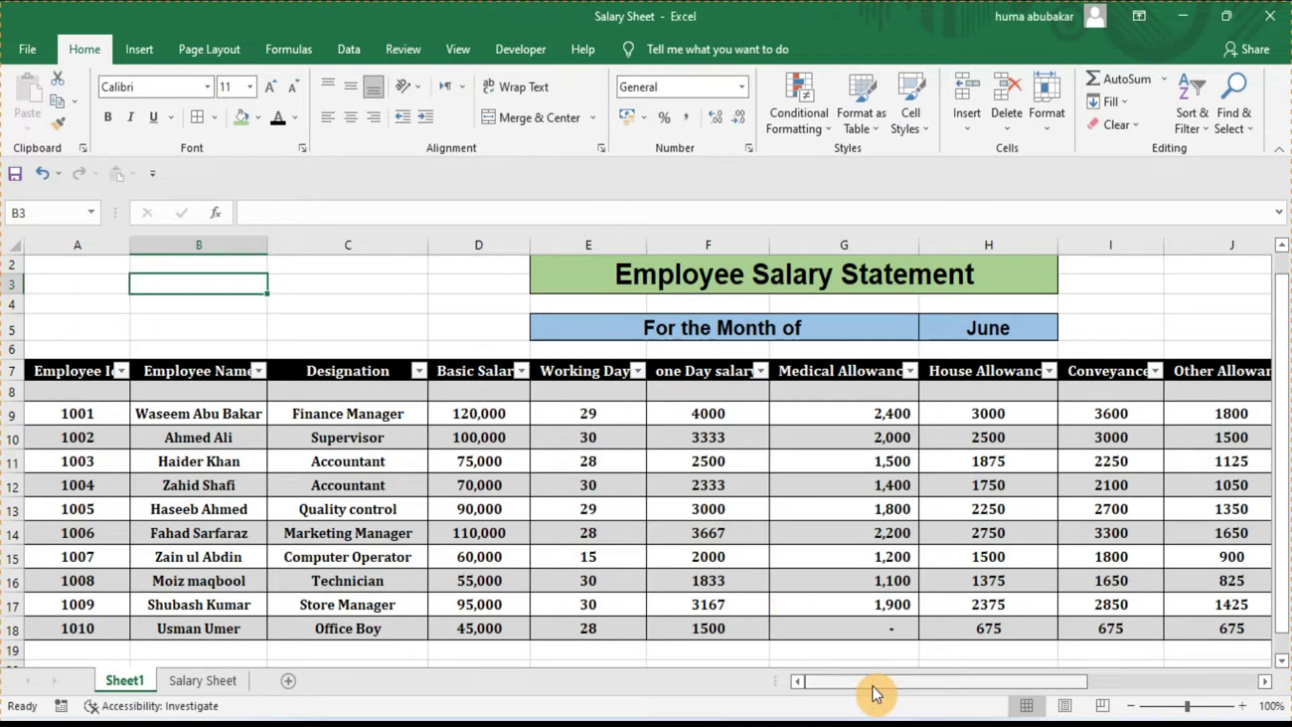
pyautogui.moveTo(873, 688)
pyautogui.mouseDown()
pyautogui.moveTo(977, 684)
pyautogui.moveTo(889, 683)
pyautogui.mouseUp()
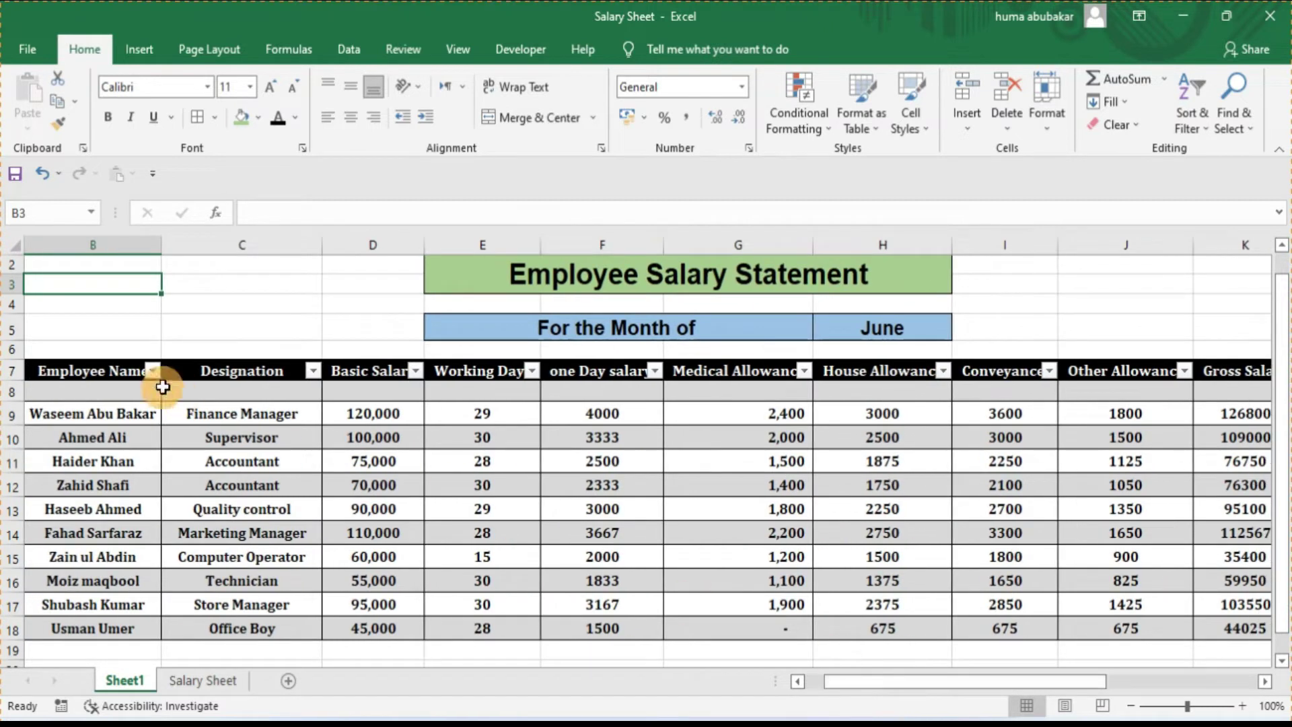
pyautogui.moveTo(115, 373); pyautogui.dragTo(363, 626)
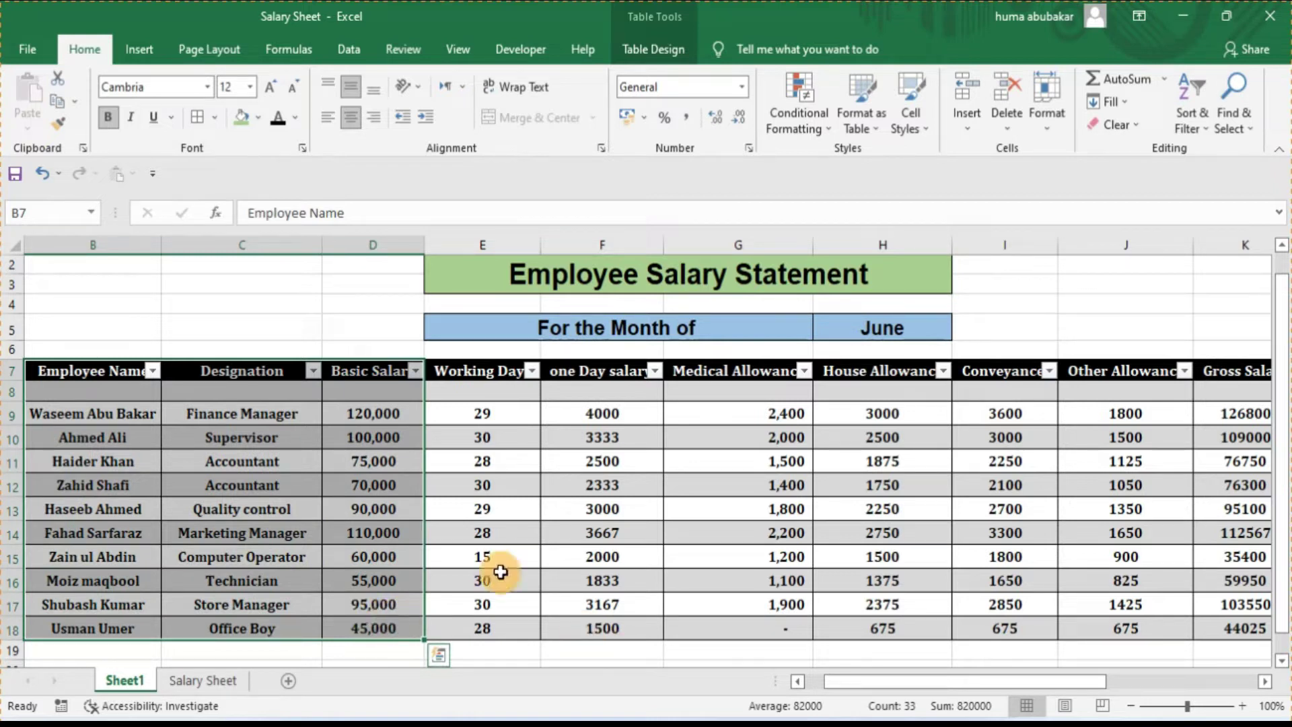
pyautogui.click(484, 360)
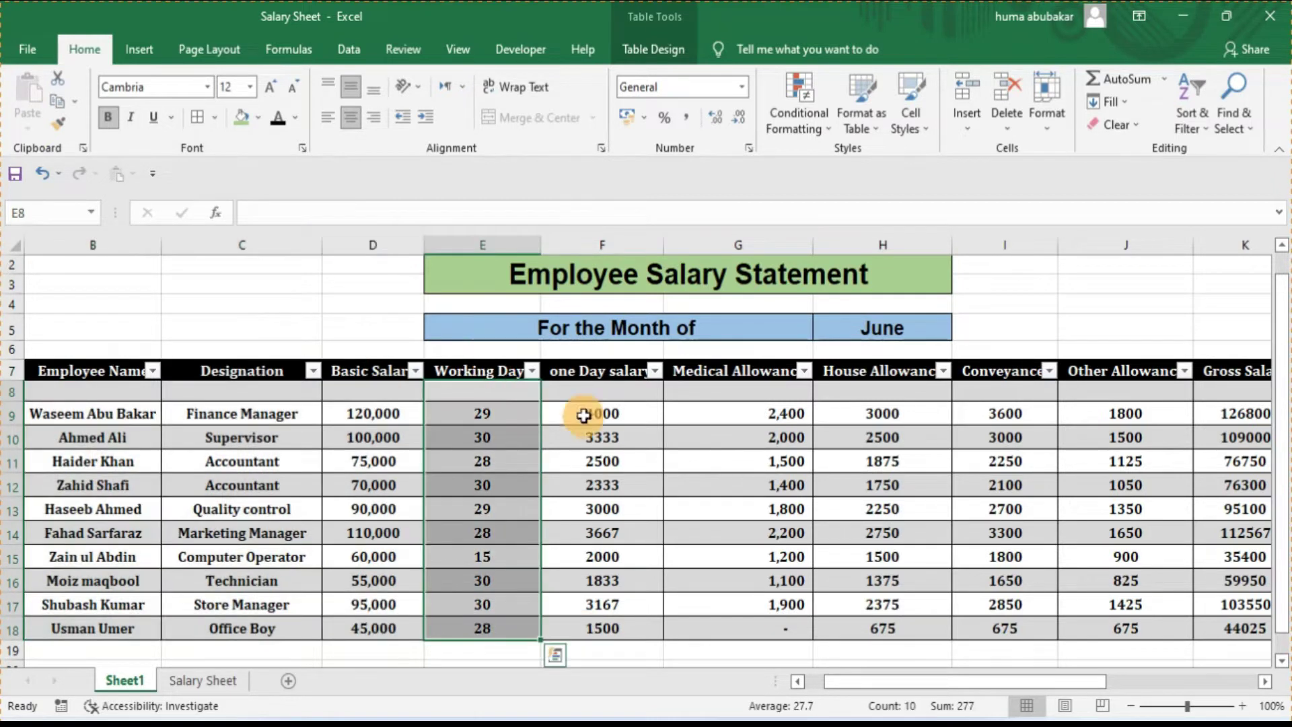
pyautogui.moveTo(883, 686); pyautogui.dragTo(902, 685)
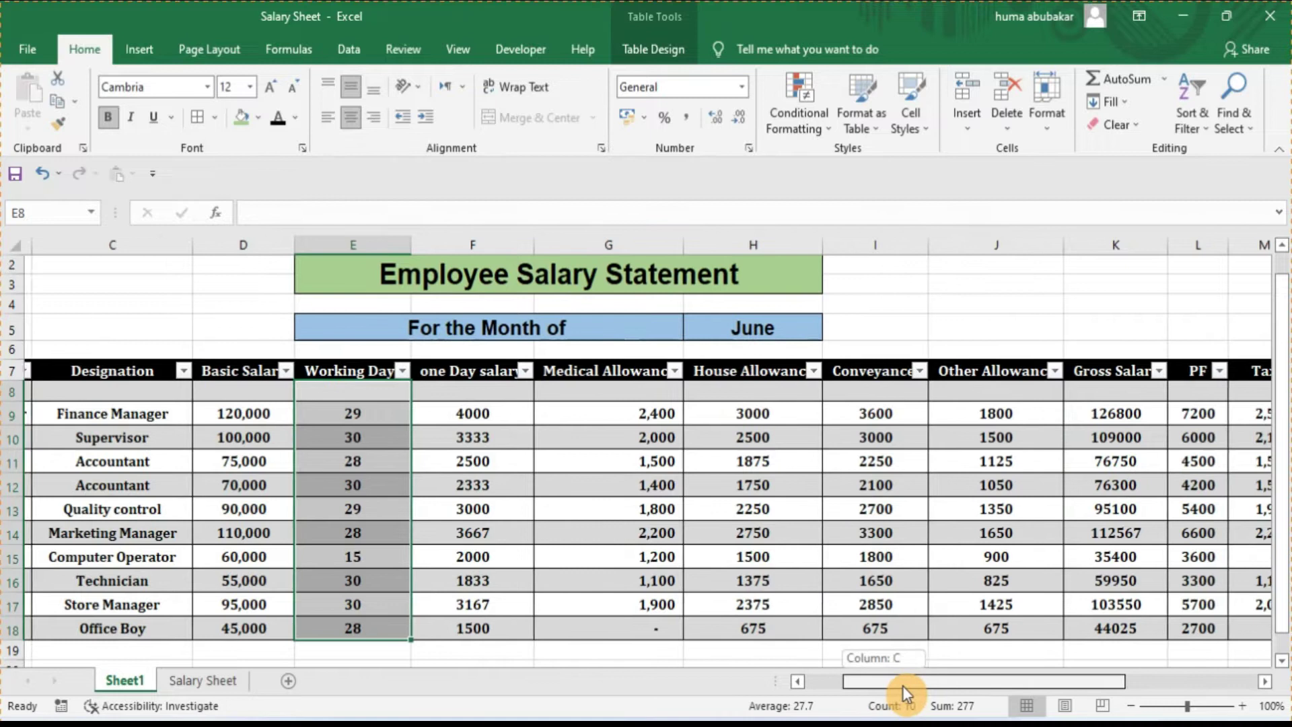
pyautogui.click(558, 369)
pyautogui.moveTo(558, 368); pyautogui.dragTo(952, 631)
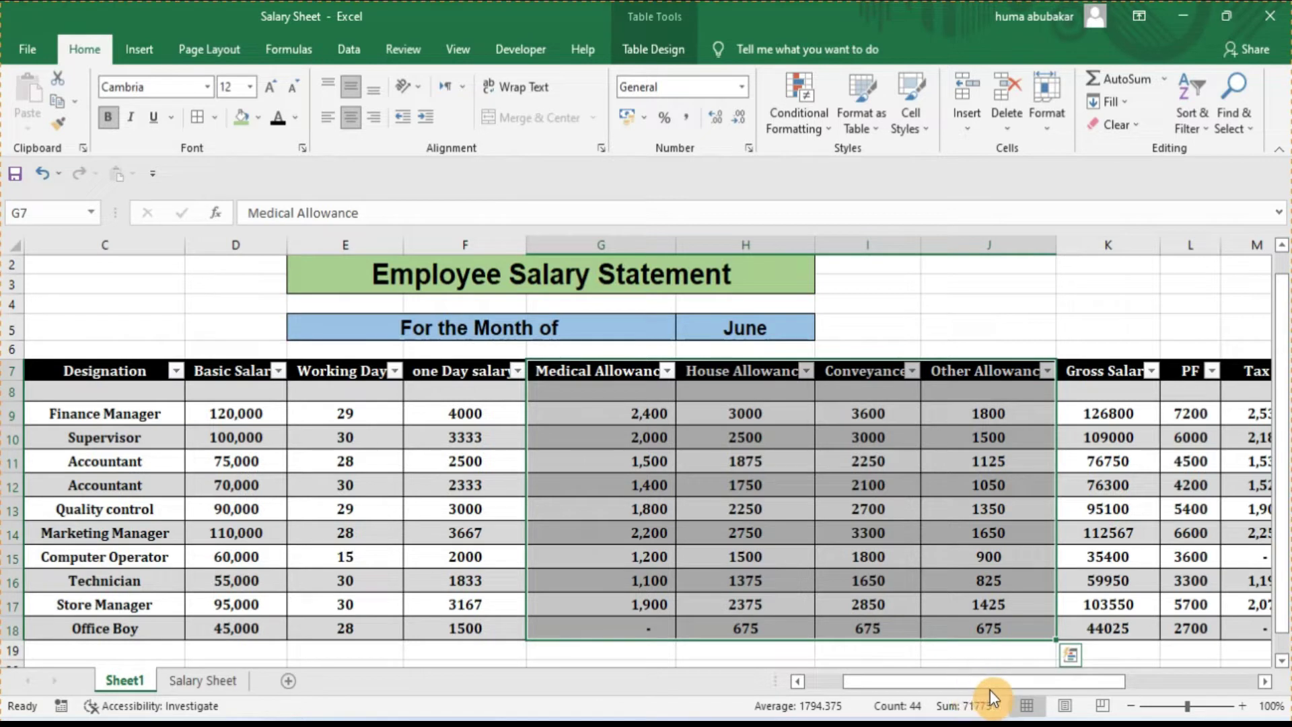
# Step: Open the Tax column's filter dropdown and close it without changes
pyautogui.moveTo(991, 682); pyautogui.dragTo(1018, 680)
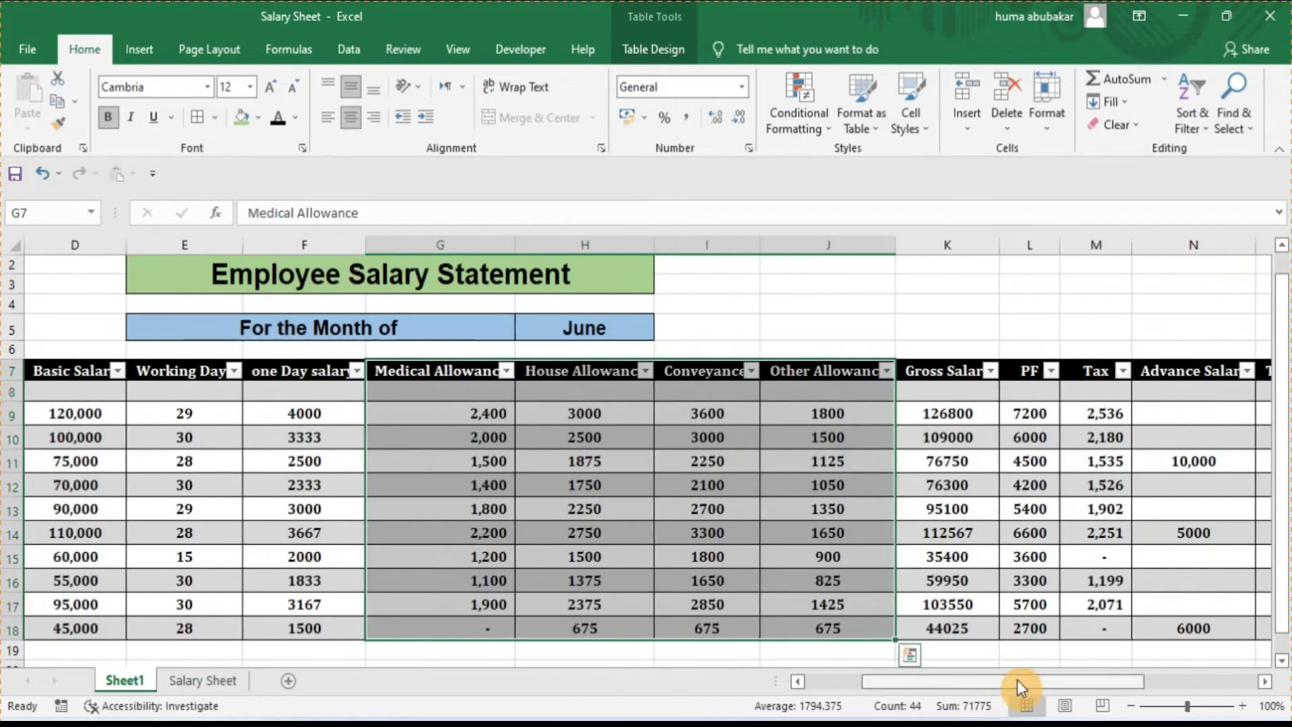
pyautogui.click(1026, 375)
pyautogui.click(1123, 371)
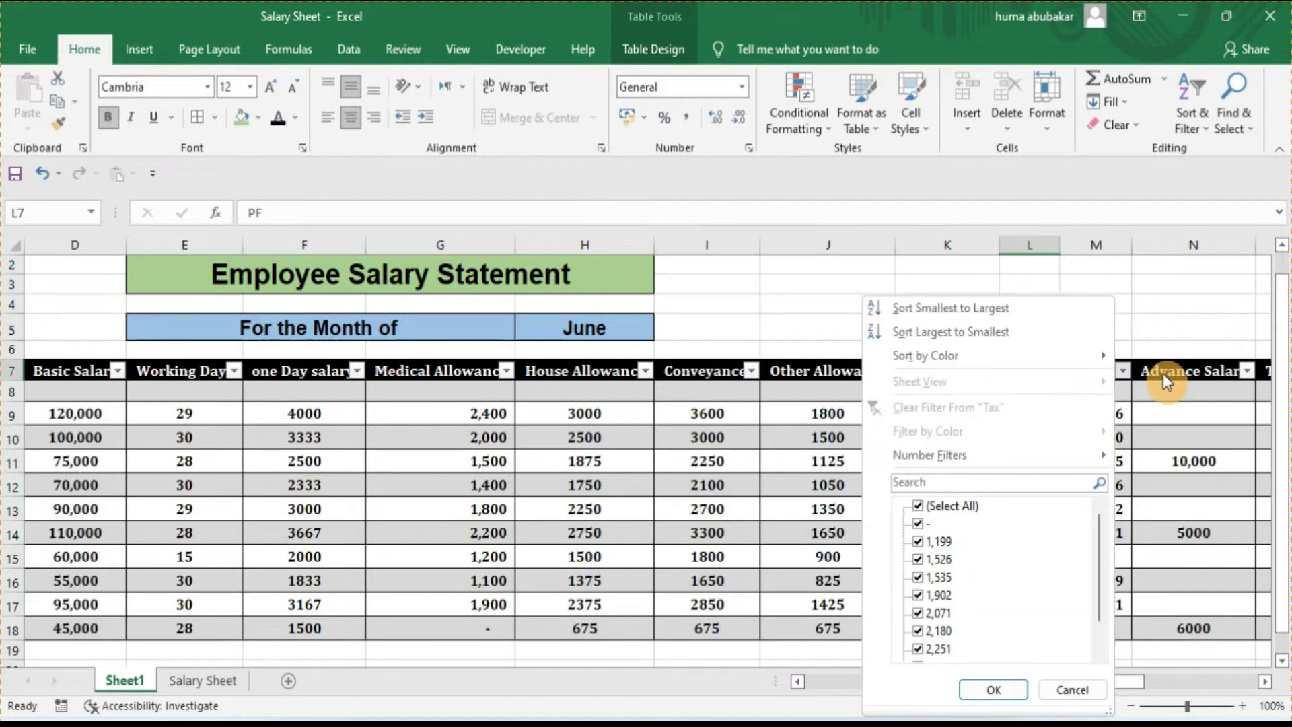
pyautogui.click(1190, 304)
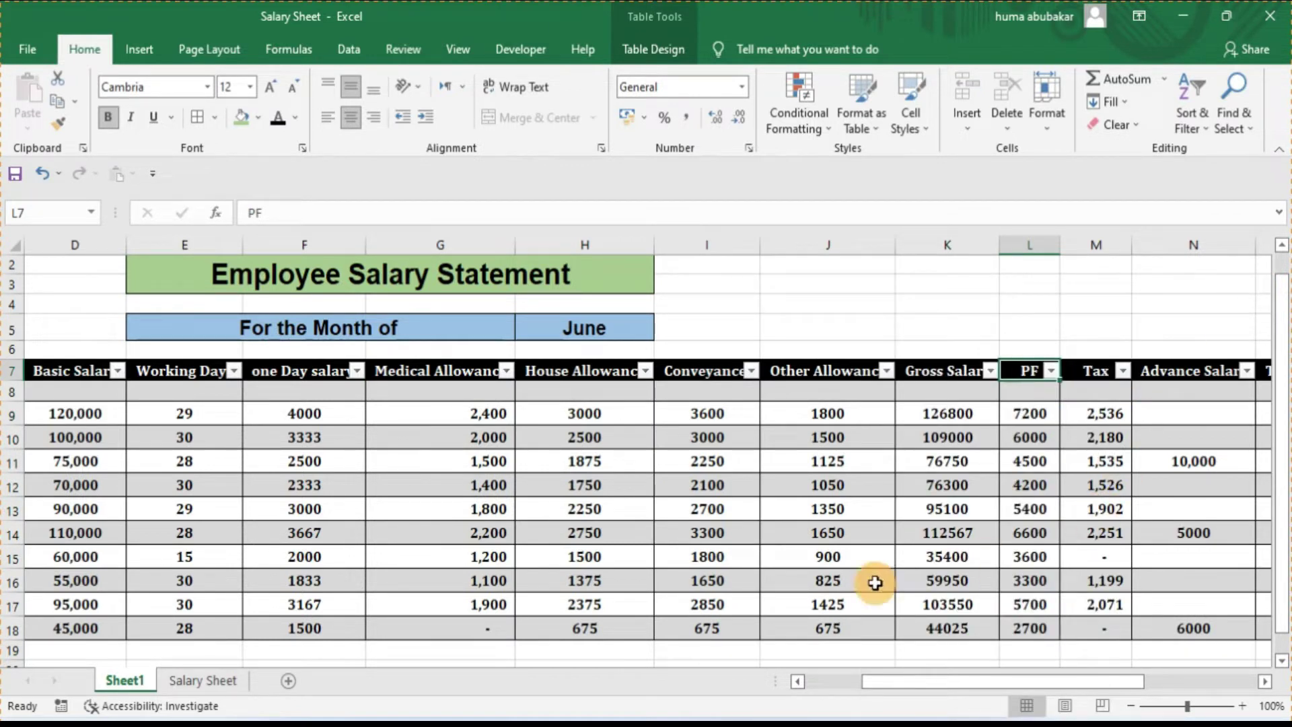
# Step: On Salary Sheet, enter headers Employee Id, Name, Designation, Basic salary, Working Days from A5
pyautogui.click(214, 682)
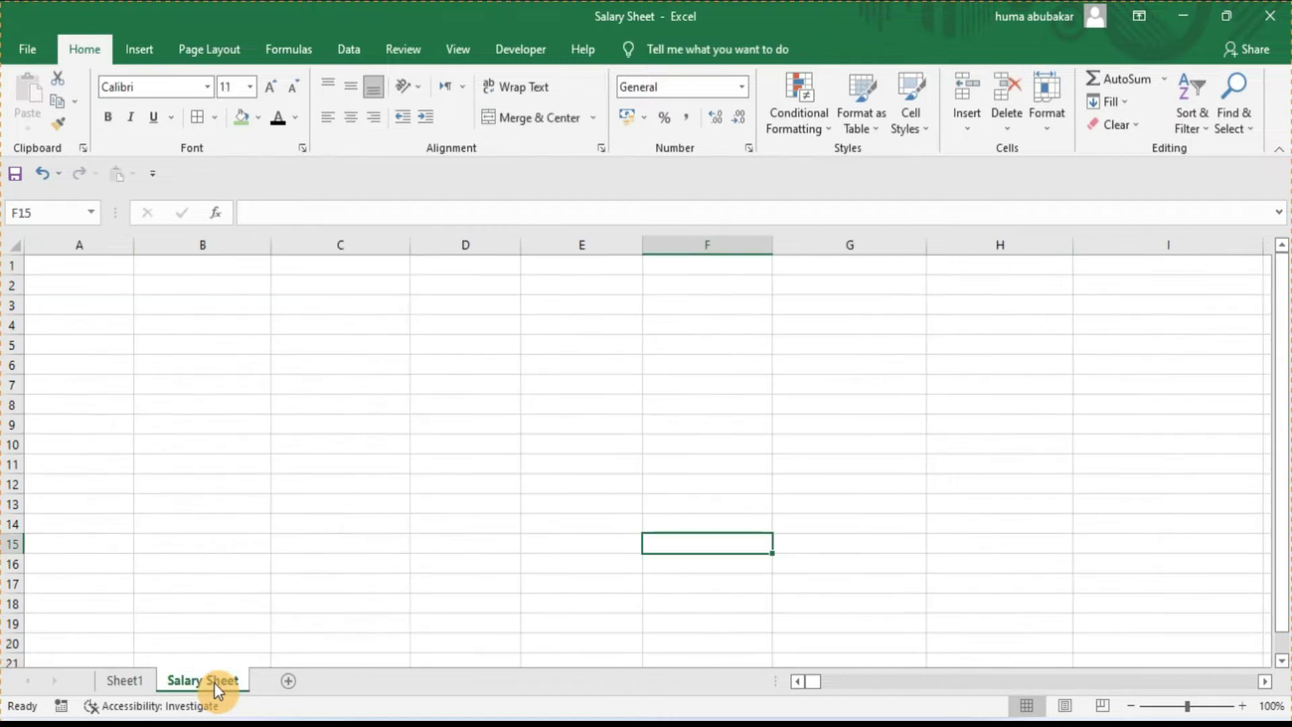
pyautogui.click(87, 347)
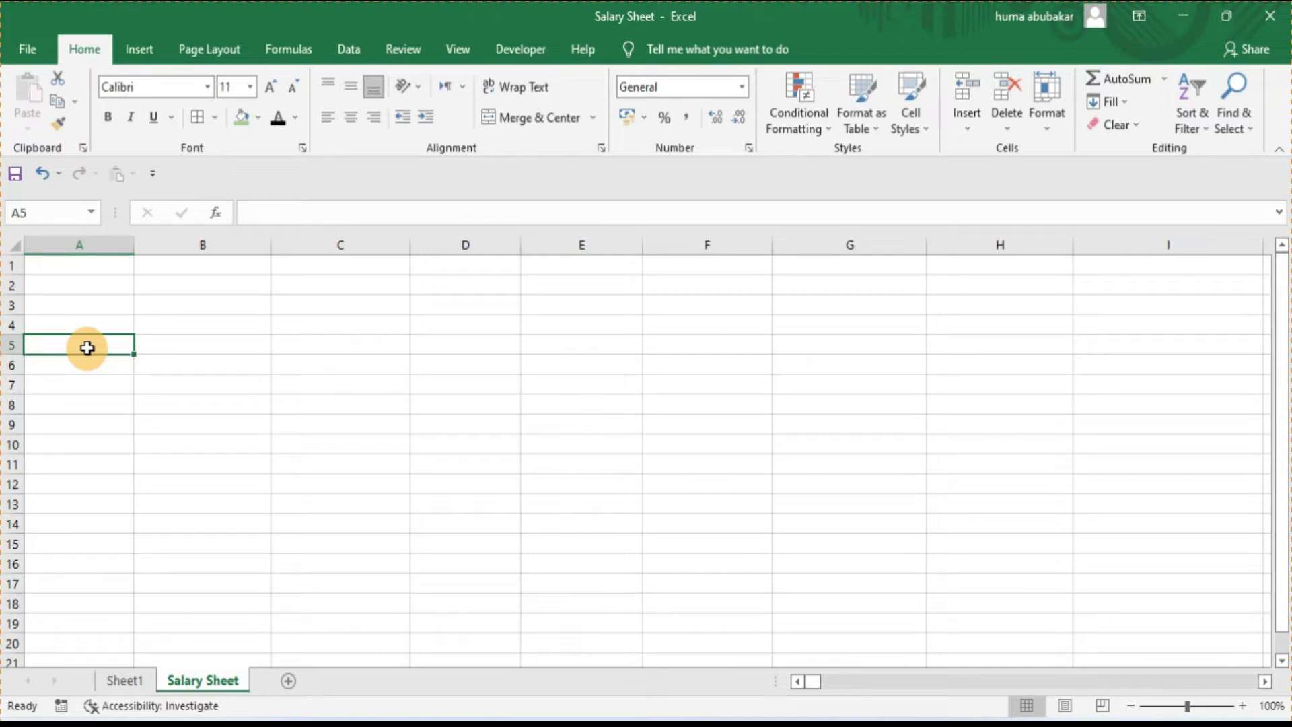
pyautogui.write('Employee Id')
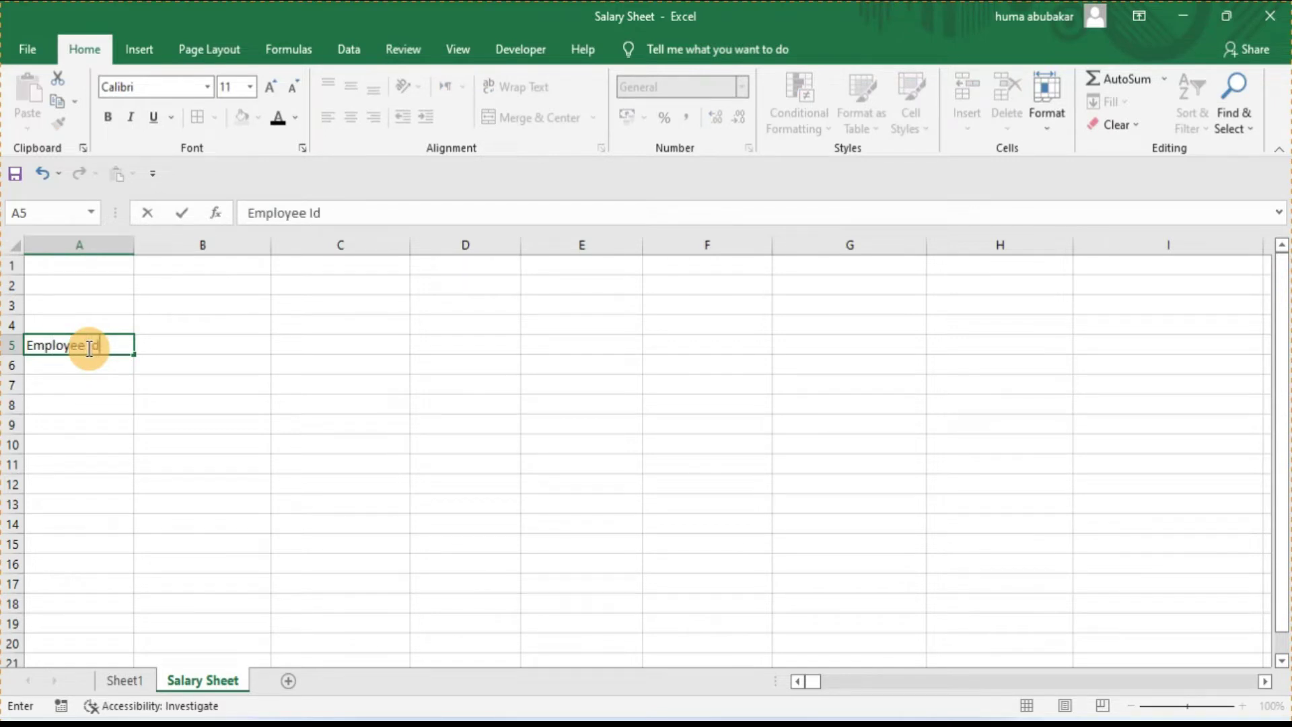
pyautogui.press('Tab')
pyautogui.write('Namre')
pyautogui.press('BackSpace')
pyautogui.write('e')
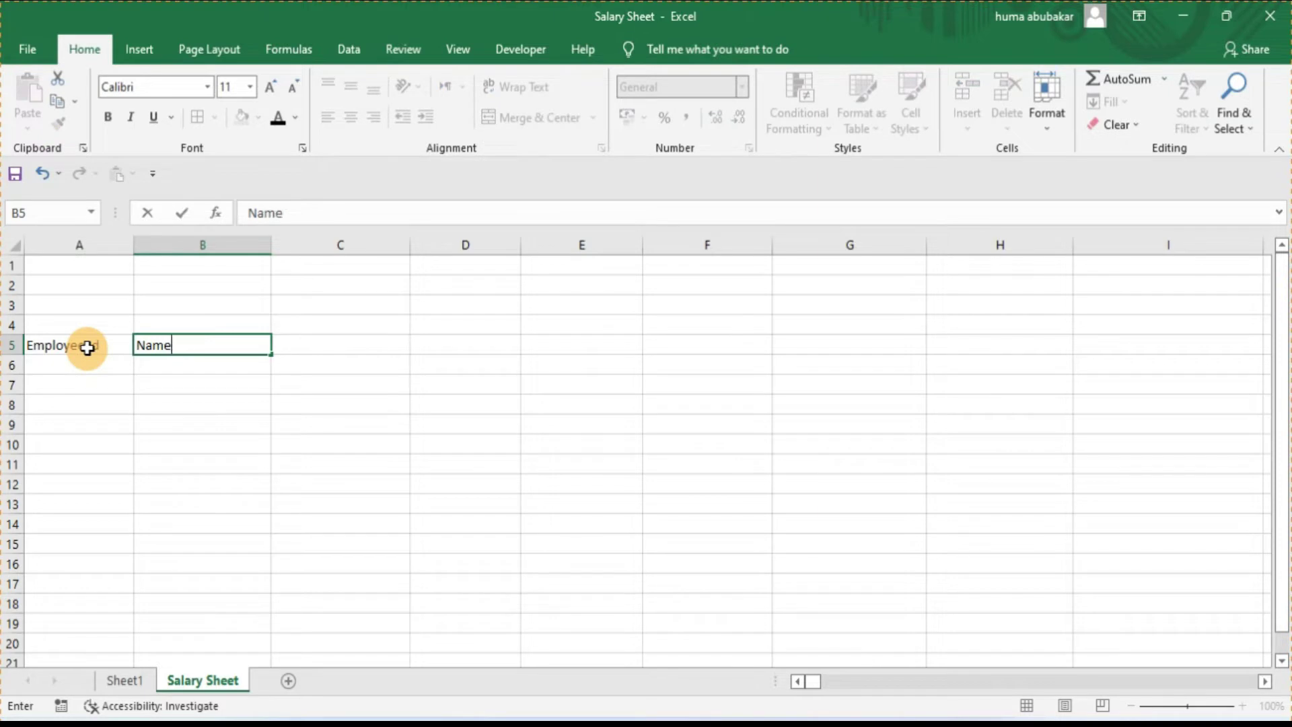
pyautogui.press('Tab')
pyautogui.write('Designation')
pyautogui.press('Tab')
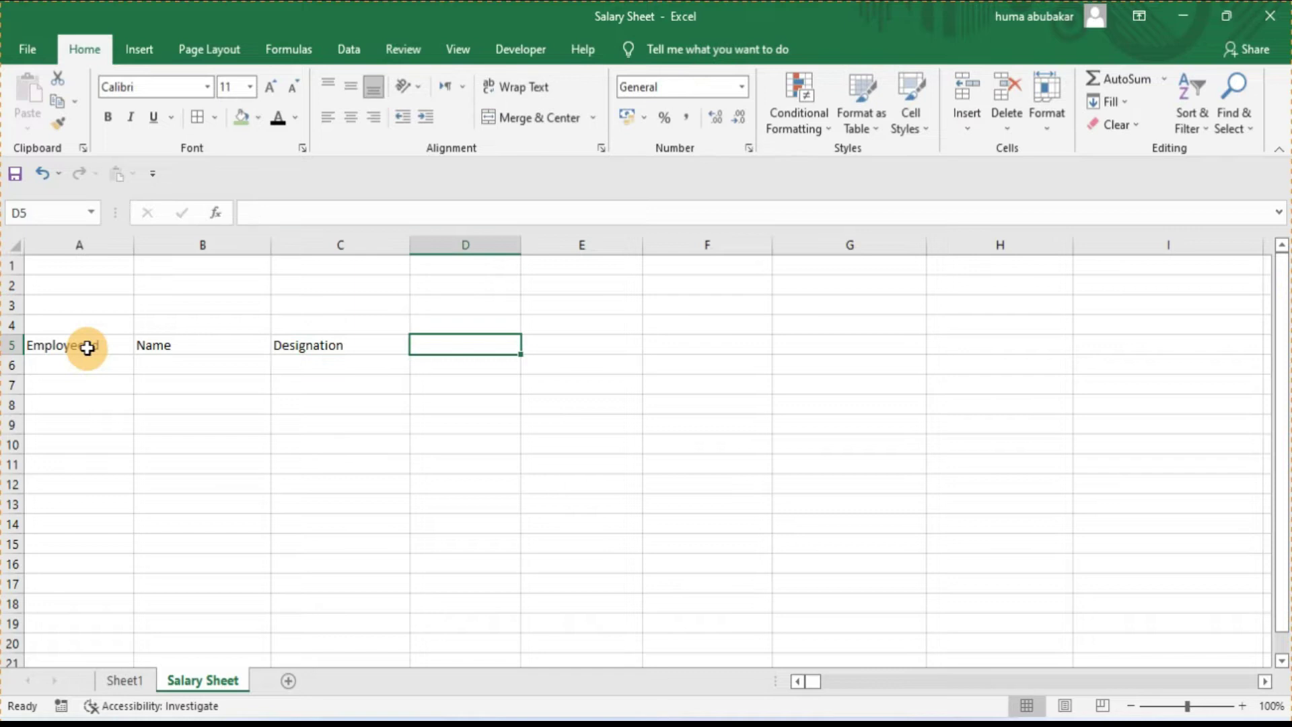
pyautogui.write('Basic salary')
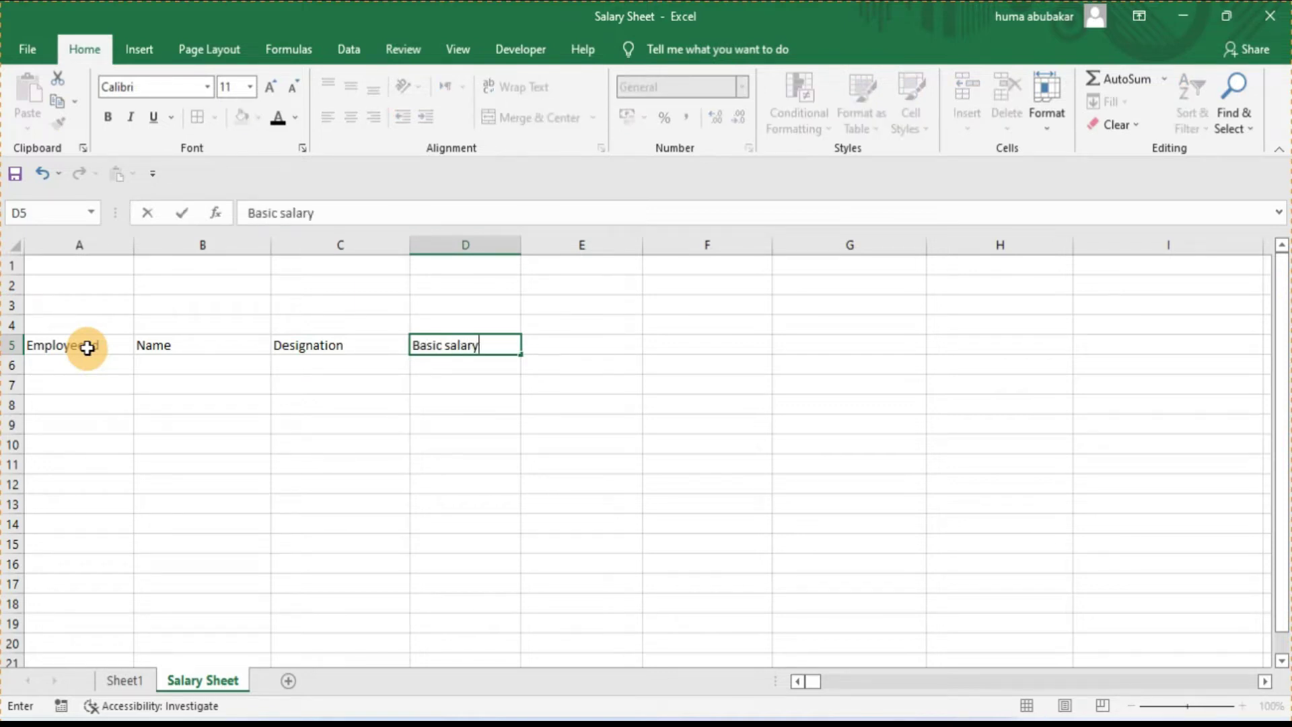
pyautogui.press('Tab')
pyautogui.write('Working Day')
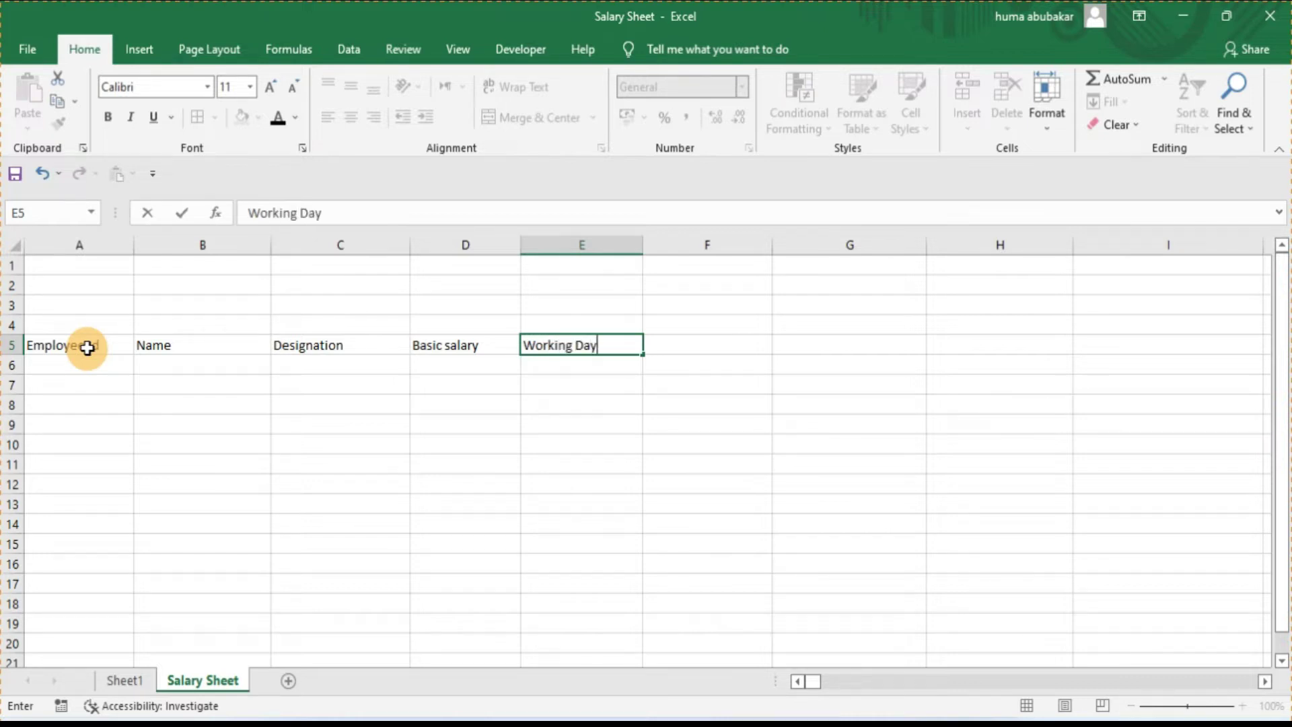
pyautogui.write('s')
pyautogui.press('Tab')
# Step: Add headers One Day Salary, Medical Allowance, House Allowance, Convyence Allowance, Other Allowance, Gross Salary
pyautogui.write('One Day Salary')
pyautogui.press('Tab')
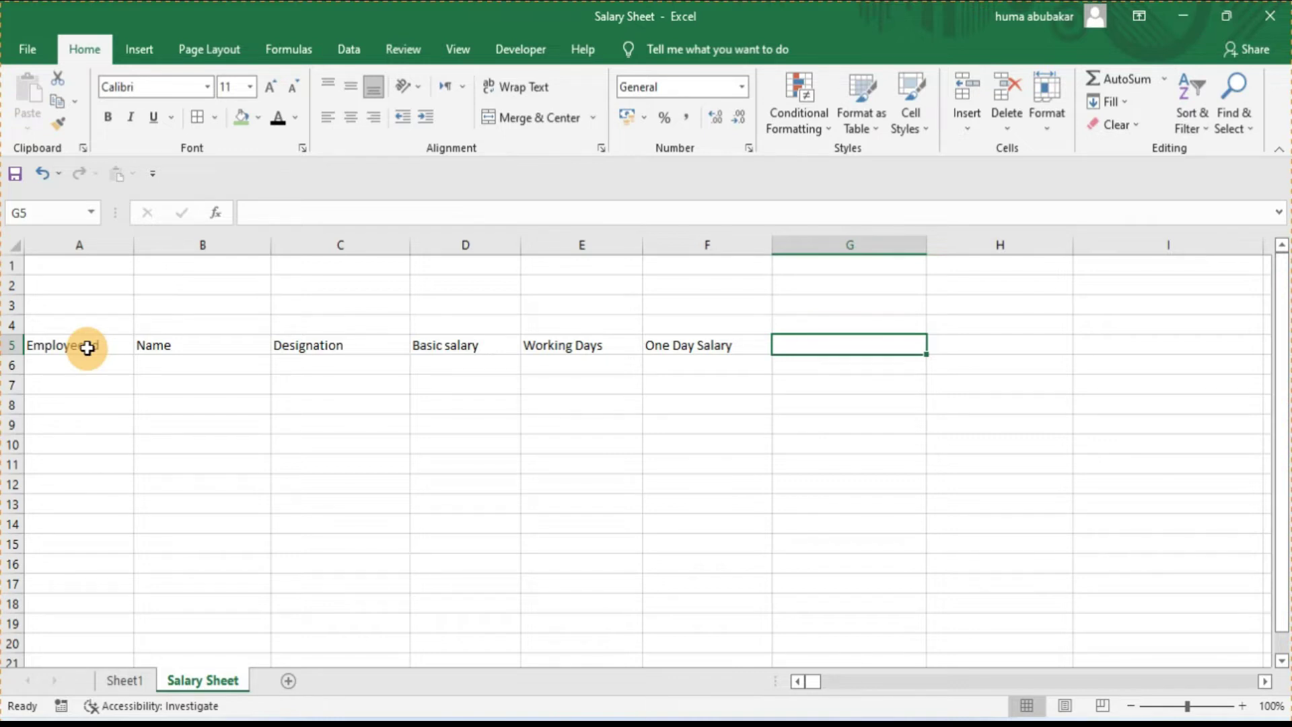
pyautogui.write('Medical ')
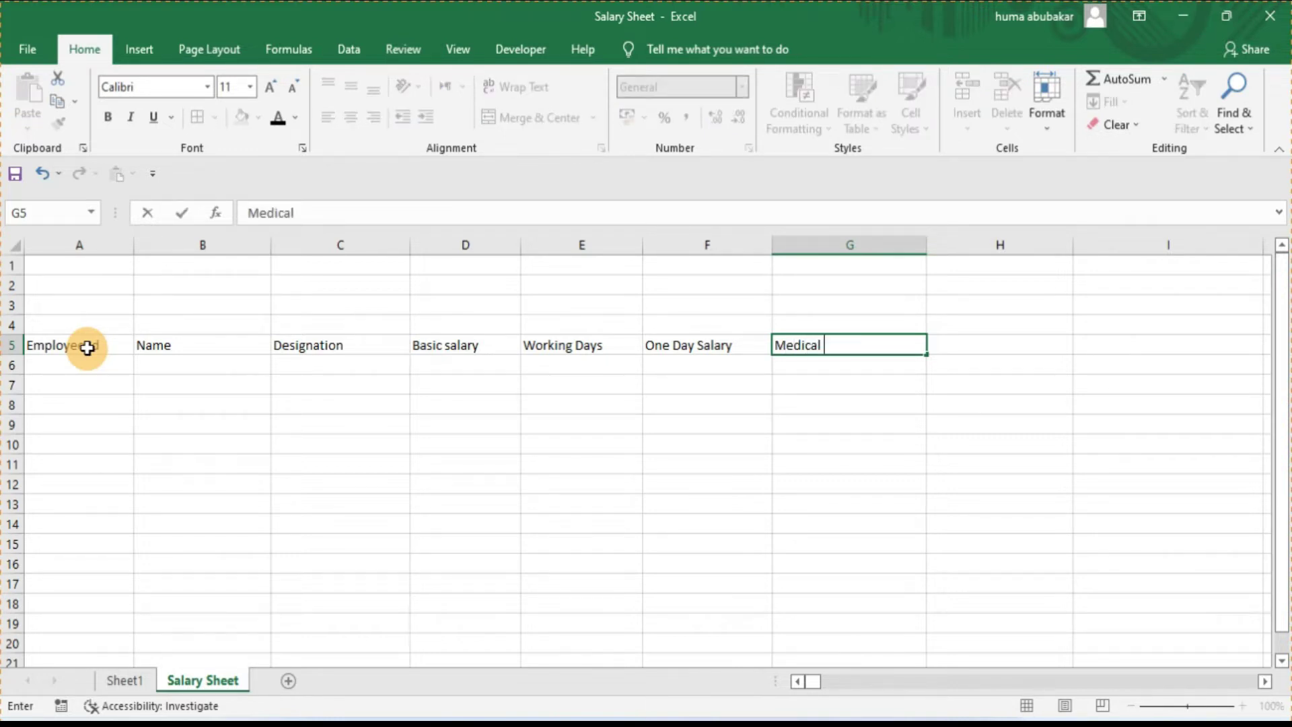
pyautogui.write('Allowance')
pyautogui.press('Tab')
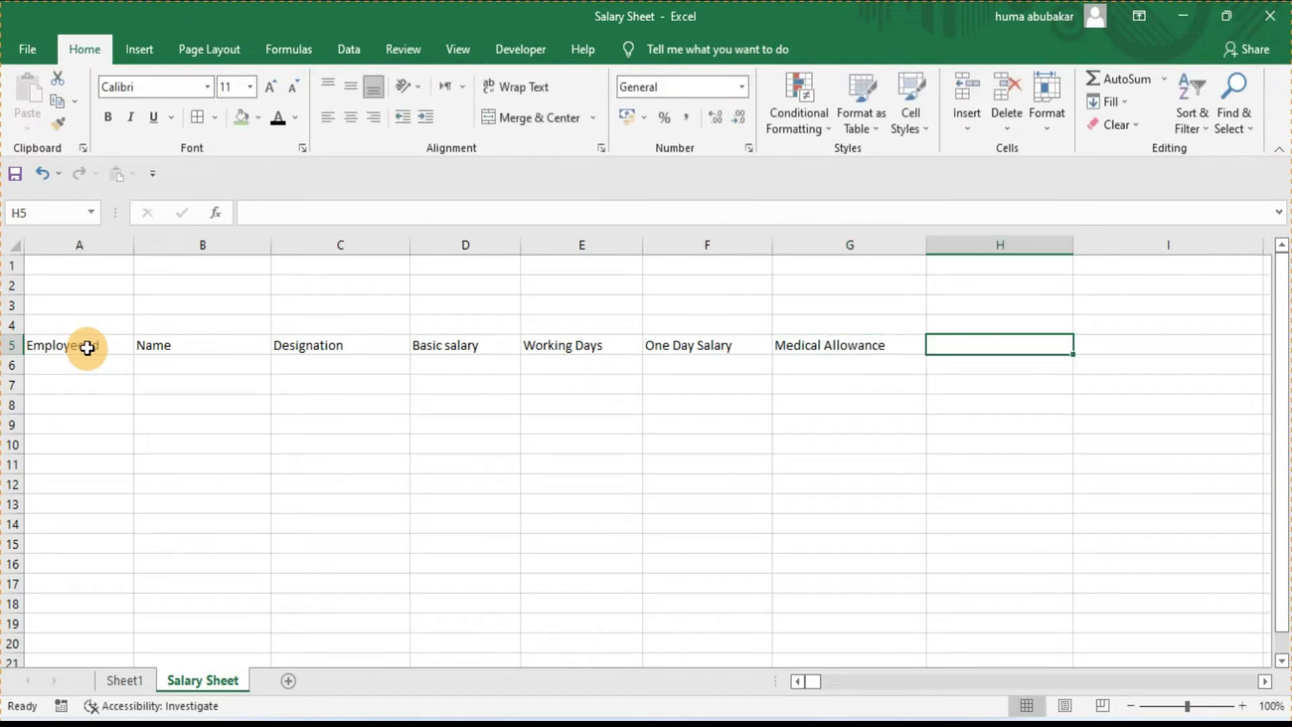
pyautogui.write('Houses')
pyautogui.press('BackSpace')
pyautogui.press('BackSpace')
pyautogui.write('e ')
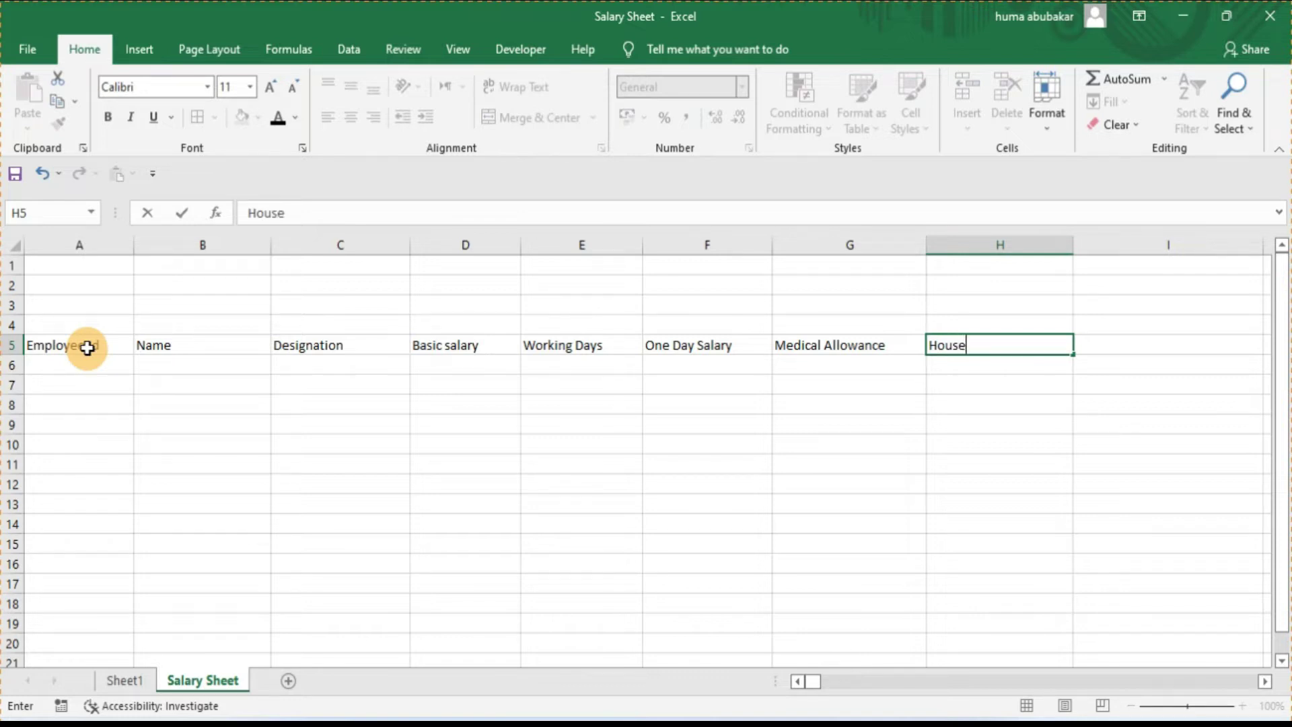
pyautogui.write('Allowance')
pyautogui.press('Tab')
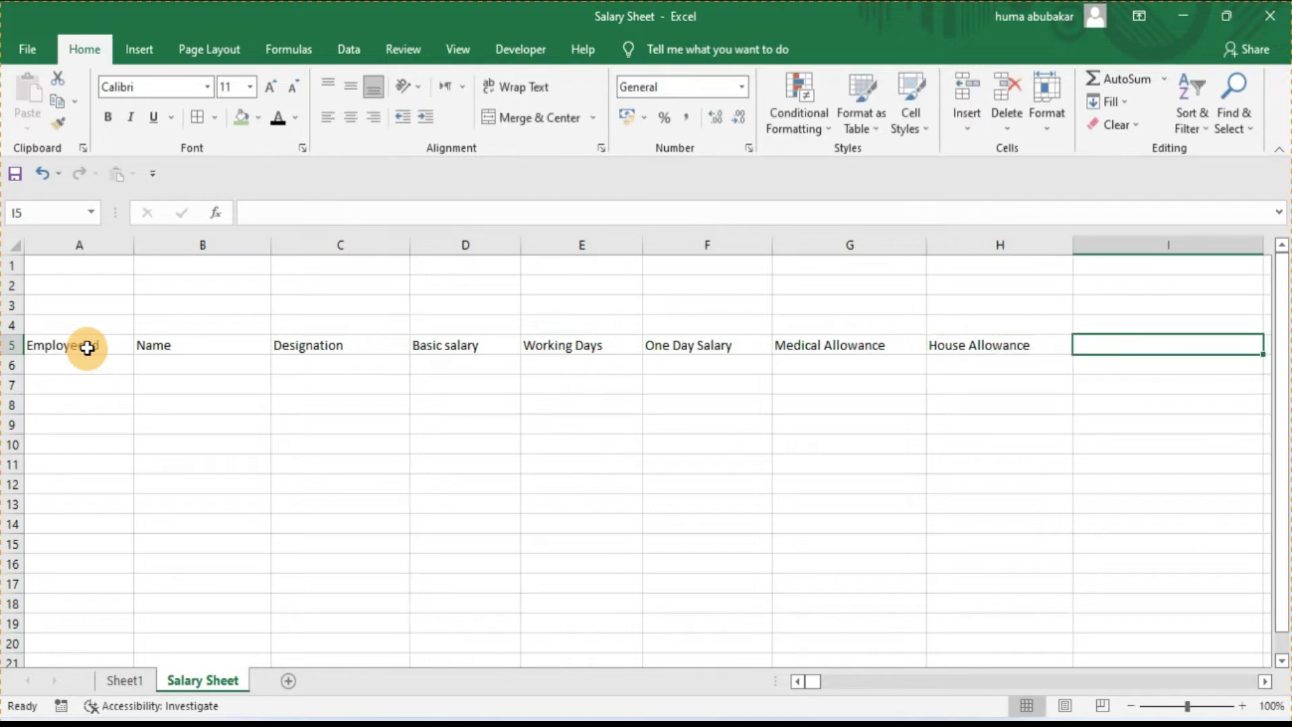
pyautogui.write('Conv')
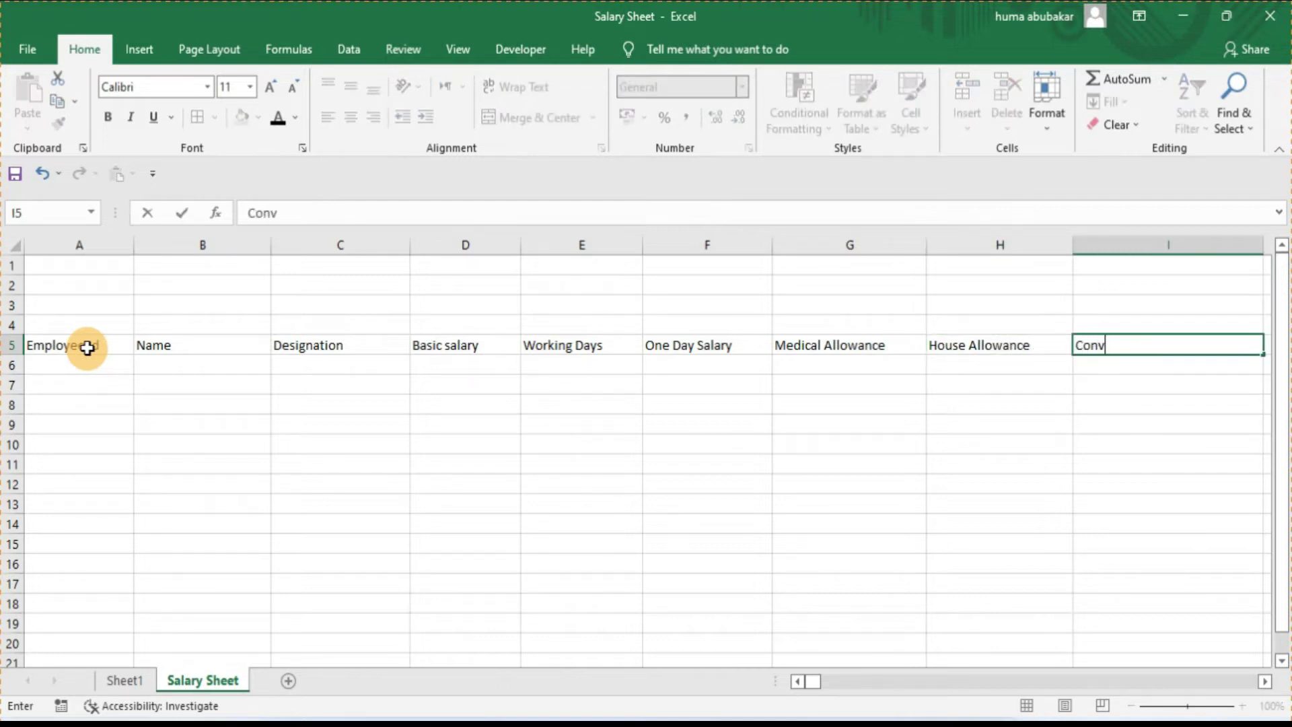
pyautogui.write('yence A')
pyautogui.write('llownace')
pyautogui.press('BackSpace')
pyautogui.press('BackSpace')
pyautogui.press('BackSpace')
pyautogui.press('BackSpace')
pyautogui.write('ance')
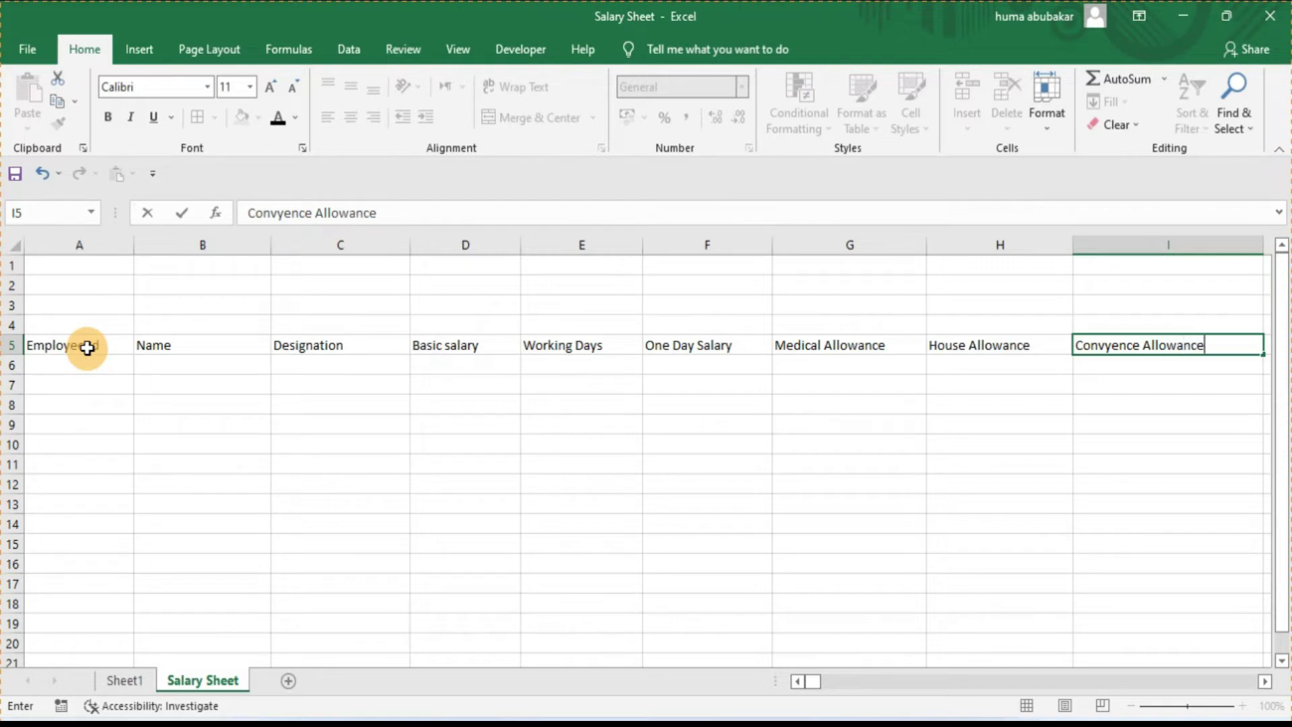
pyautogui.press('Tab')
pyautogui.write('O')
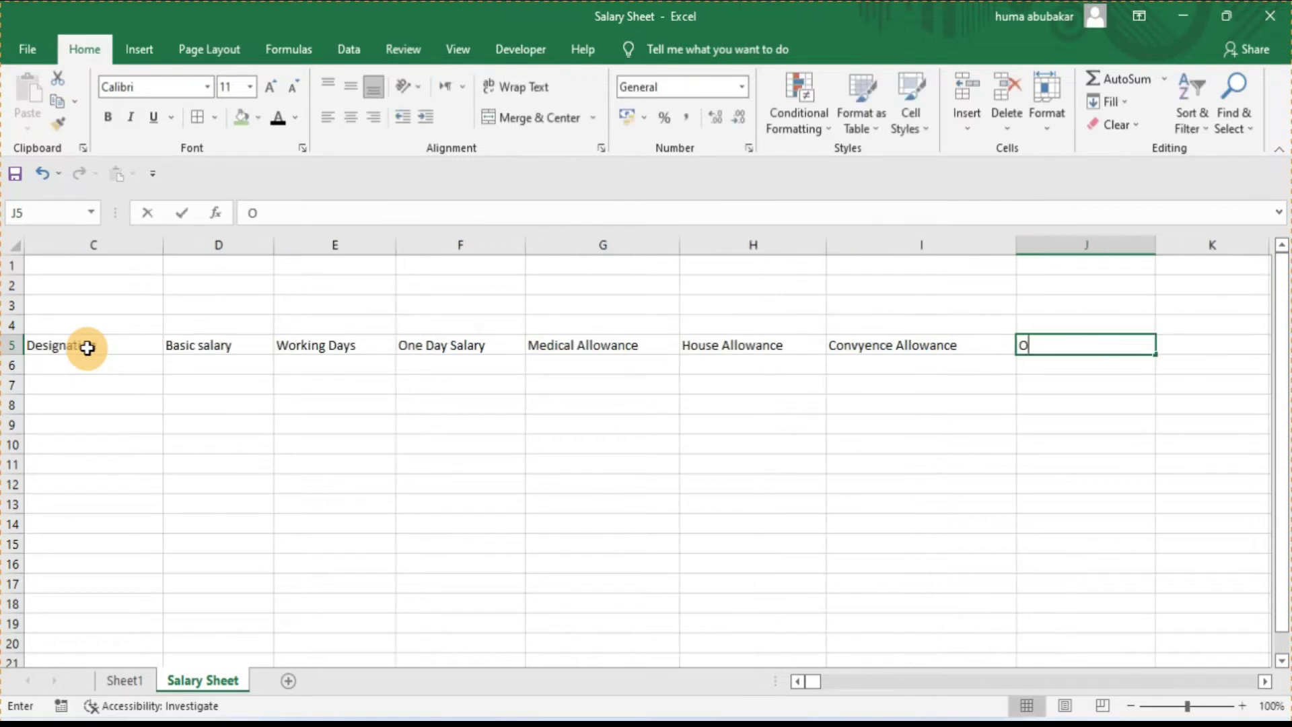
pyautogui.write('ther Allowance')
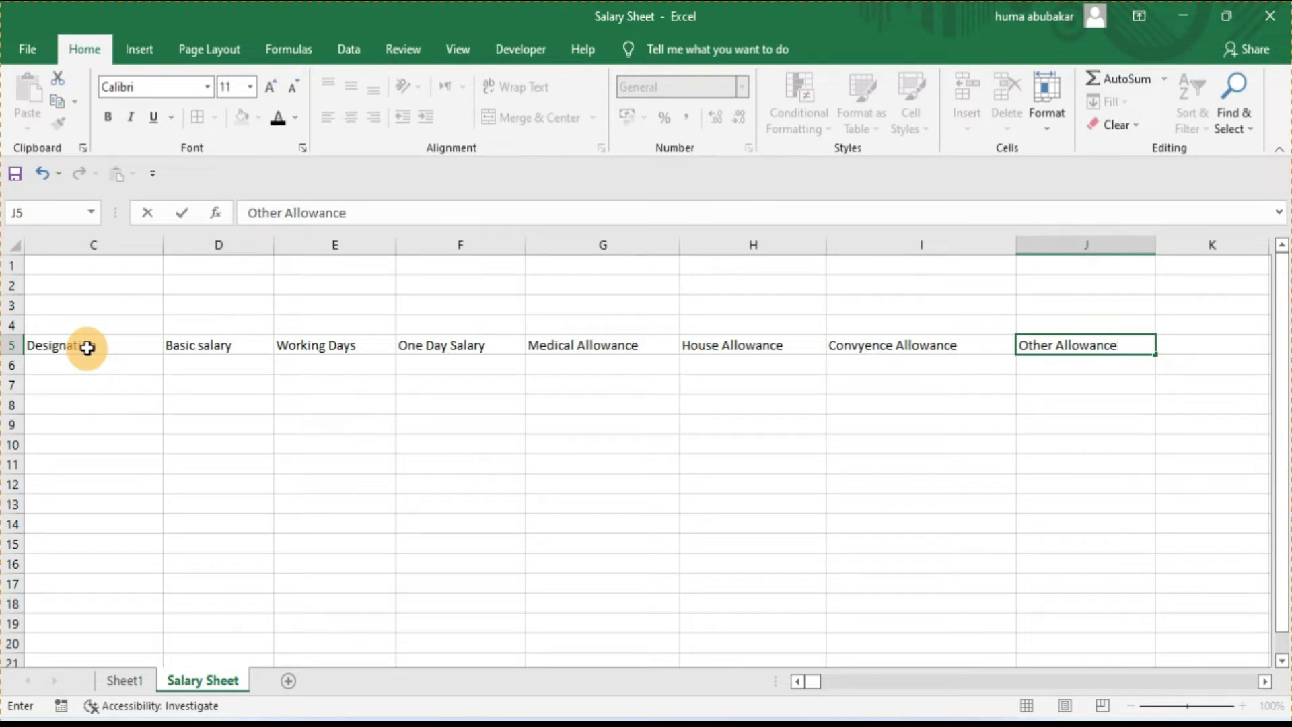
pyautogui.press('Tab')
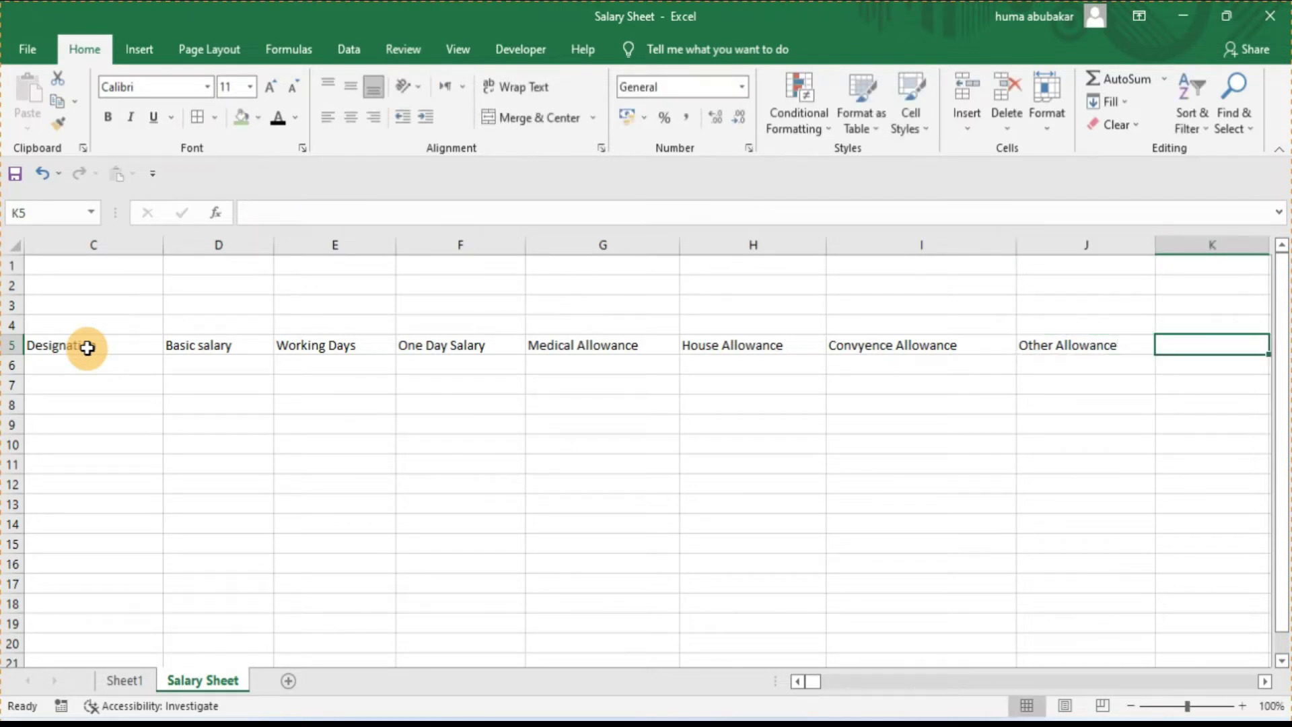
pyautogui.write('Gross Salary')
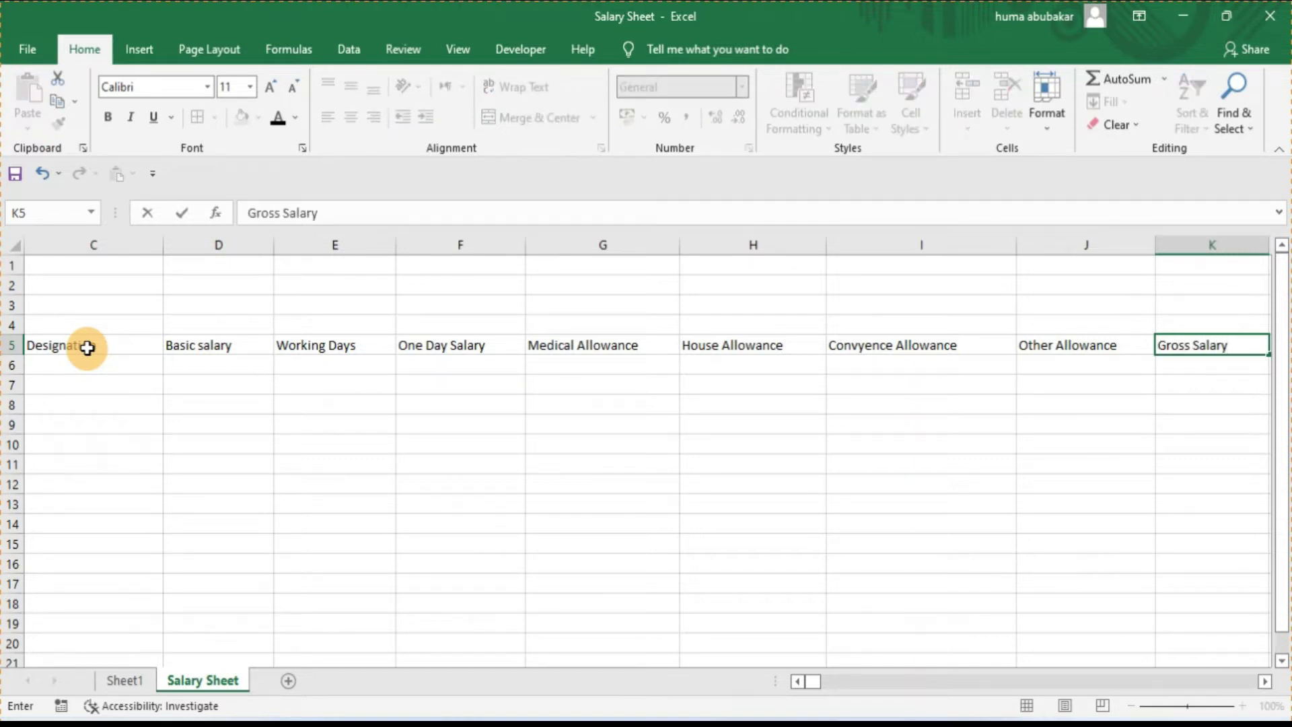
# Step: Commit Gross Salary, check a few row 6 cells, and return to the header row
pyautogui.click(198, 346)
pyautogui.click(317, 359)
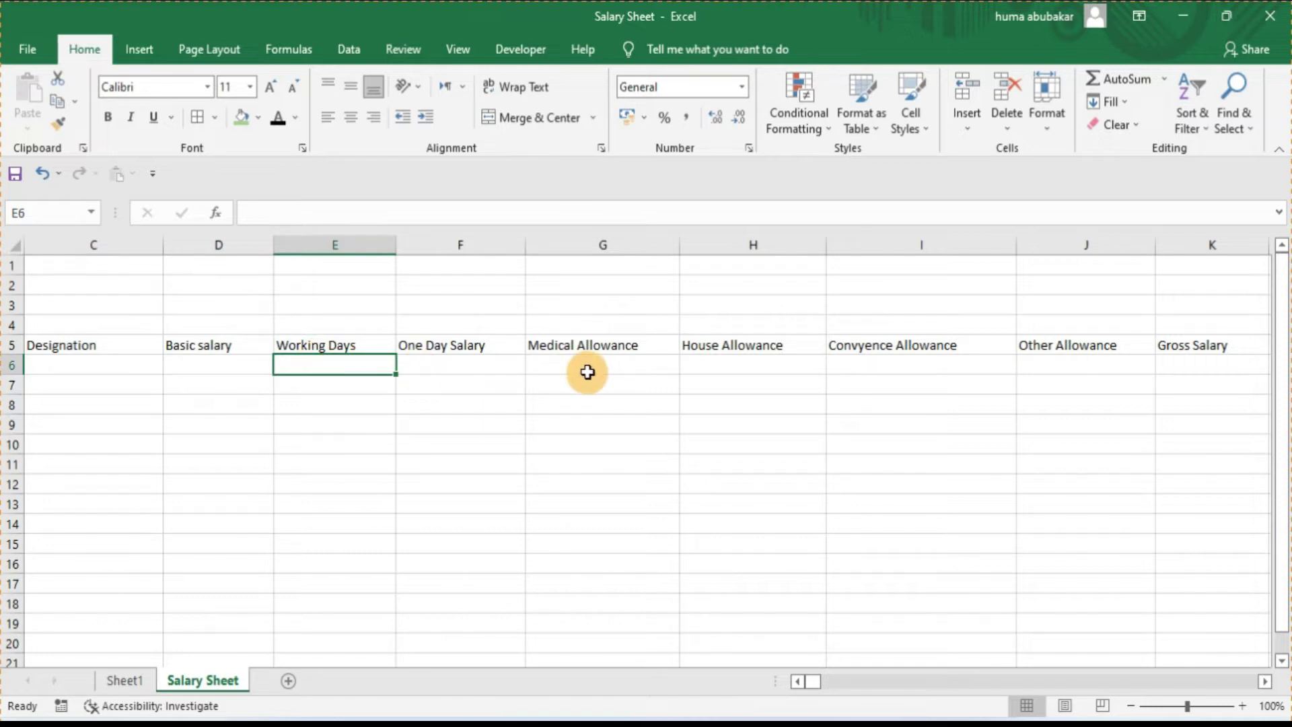
pyautogui.click(584, 371)
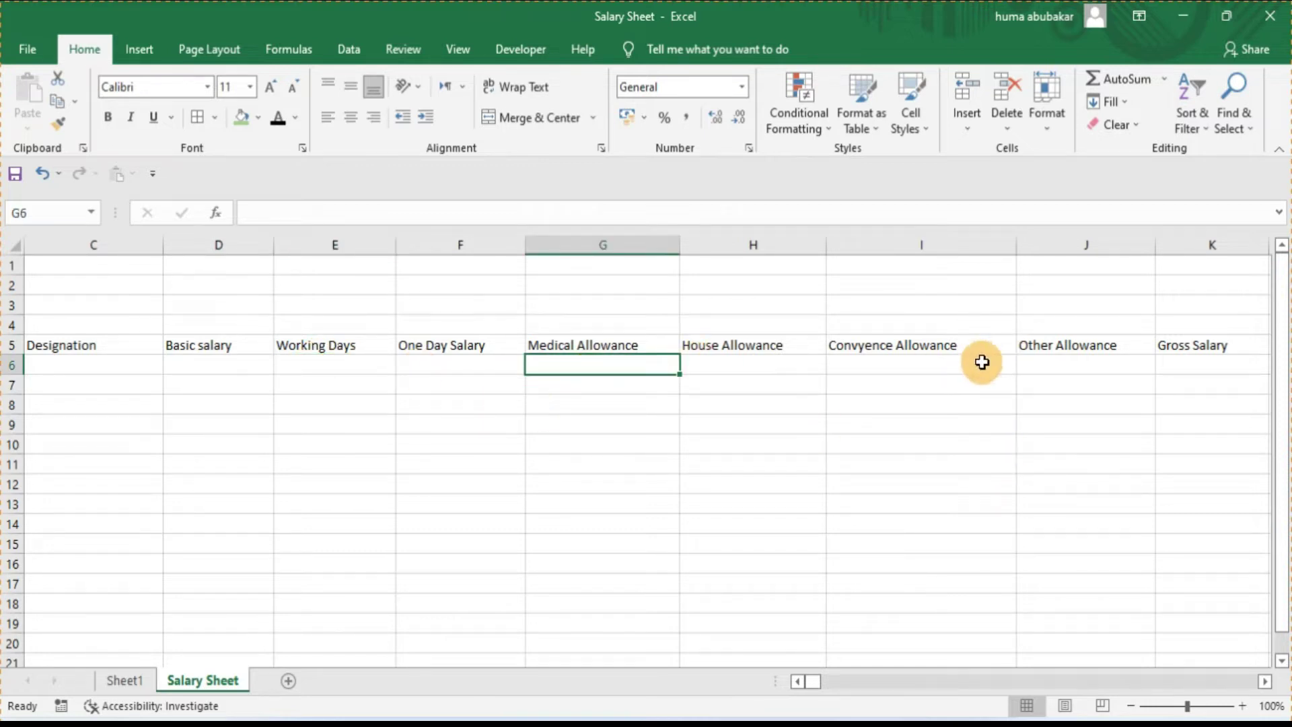
pyautogui.click(1179, 366)
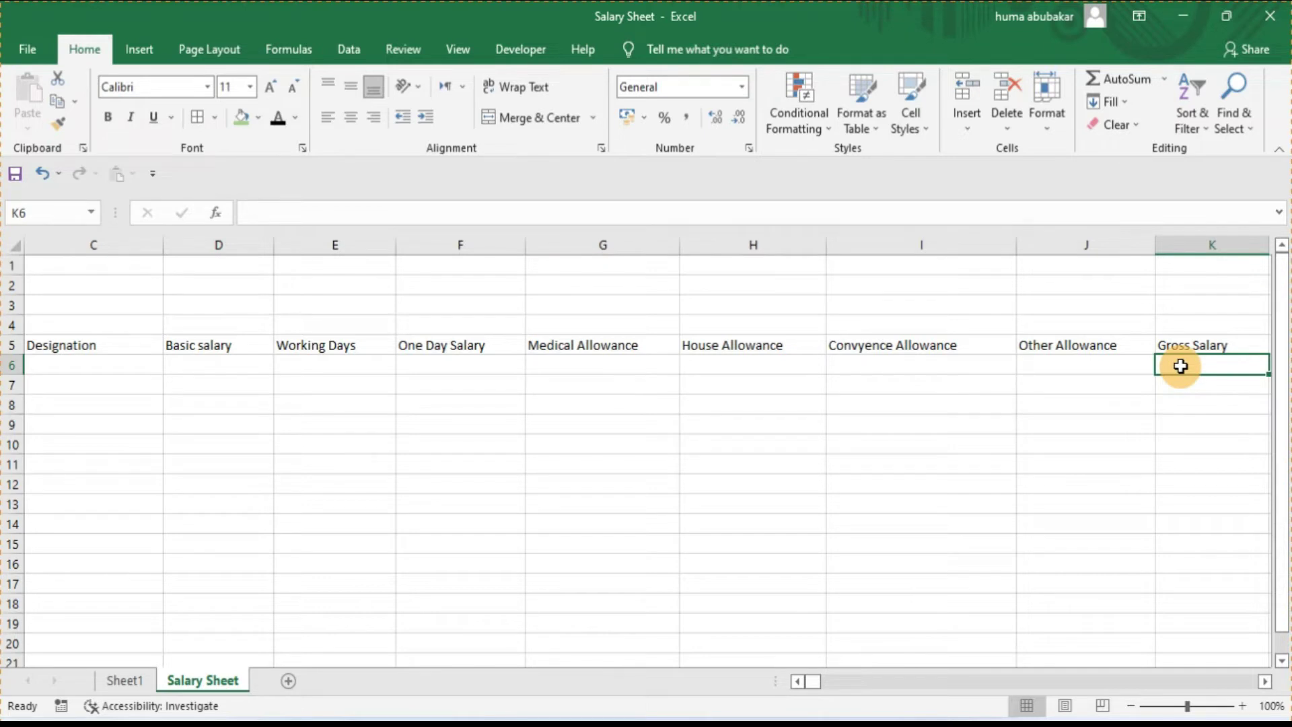
pyautogui.moveTo(813, 678); pyautogui.dragTo(810, 678)
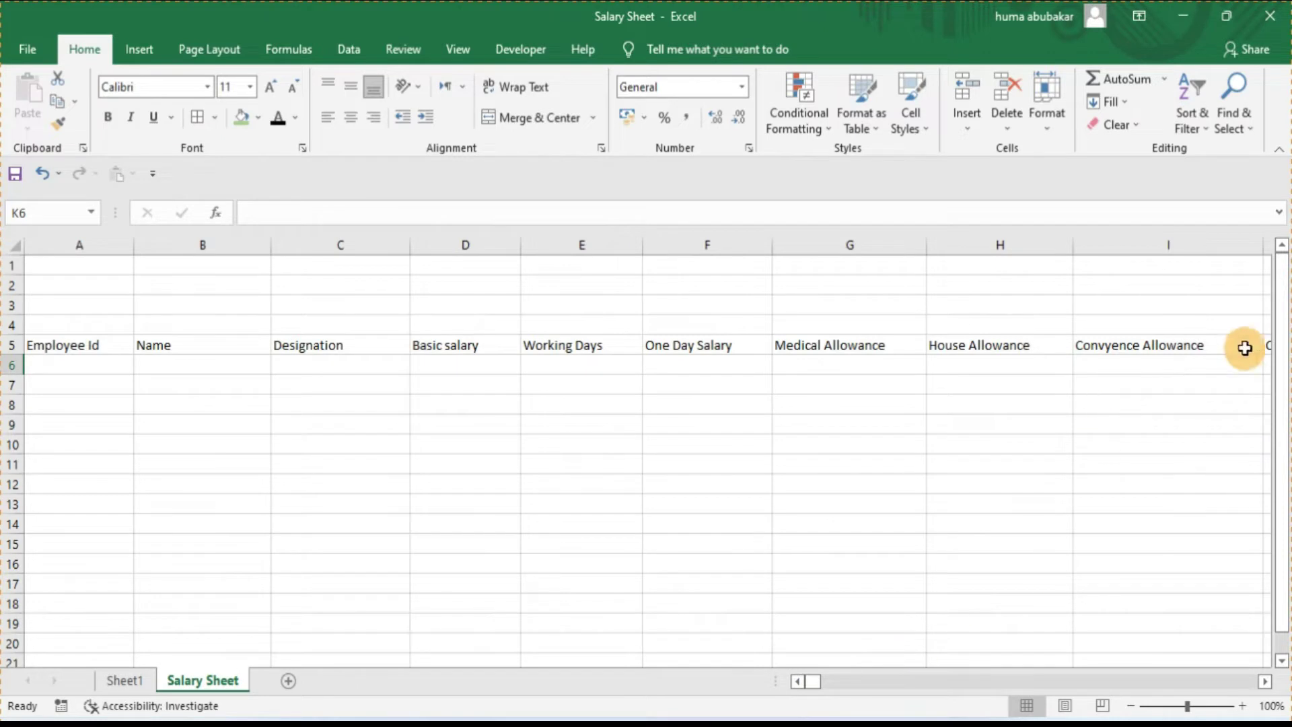
pyautogui.click(1234, 345)
pyautogui.press('Right')
pyautogui.press('Right')
# Step: Enter headers PF, Tax, Advance Salary, Total Deduction and Net Salary after Gross Salary
pyautogui.press('Right')
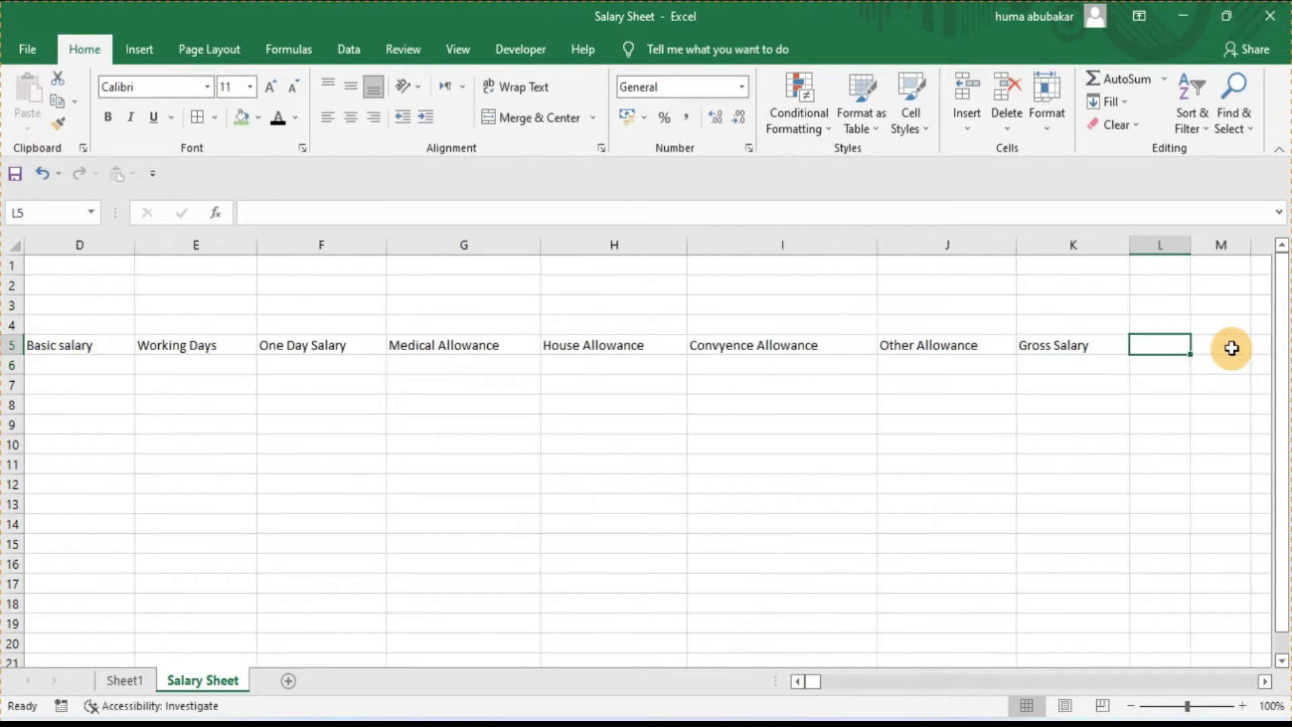
pyautogui.write('P')
pyautogui.write('F')
pyautogui.press('Right')
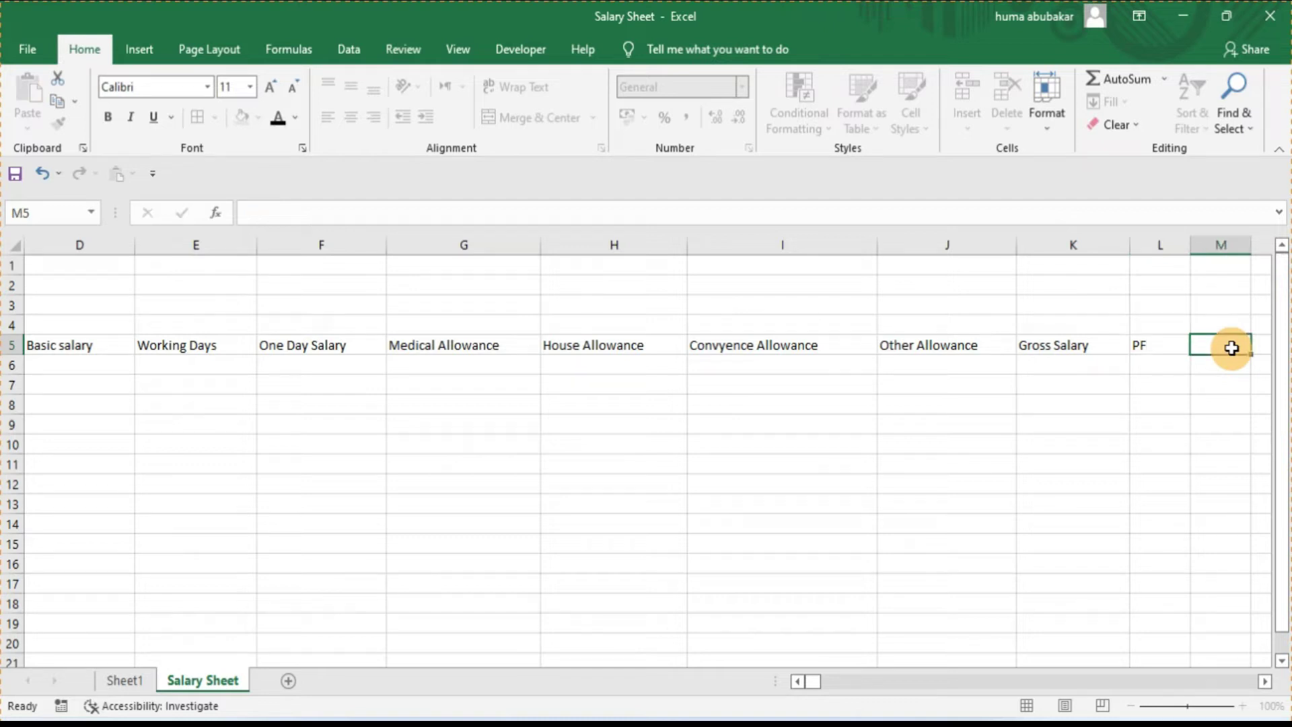
pyautogui.write('Tax')
pyautogui.press('Right')
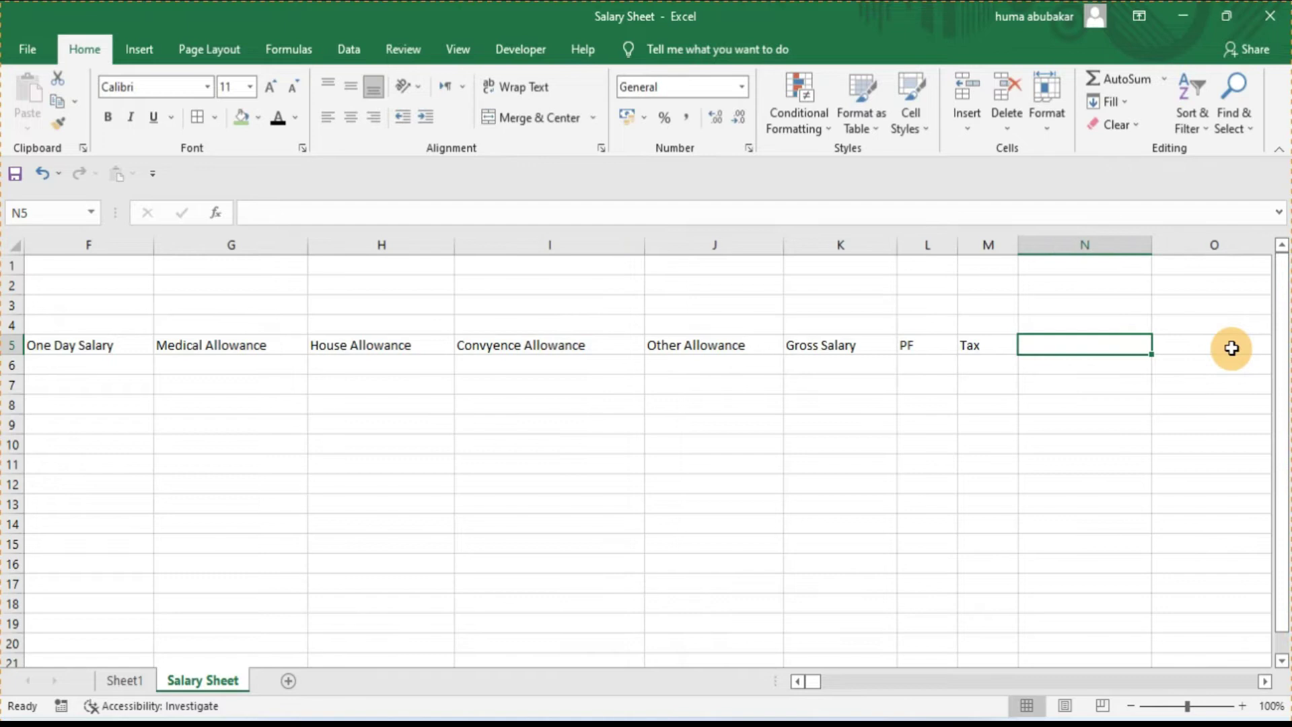
pyautogui.write('Advance Salary')
pyautogui.press('Right')
pyautogui.write('Total Deduction')
pyautogui.press('Right')
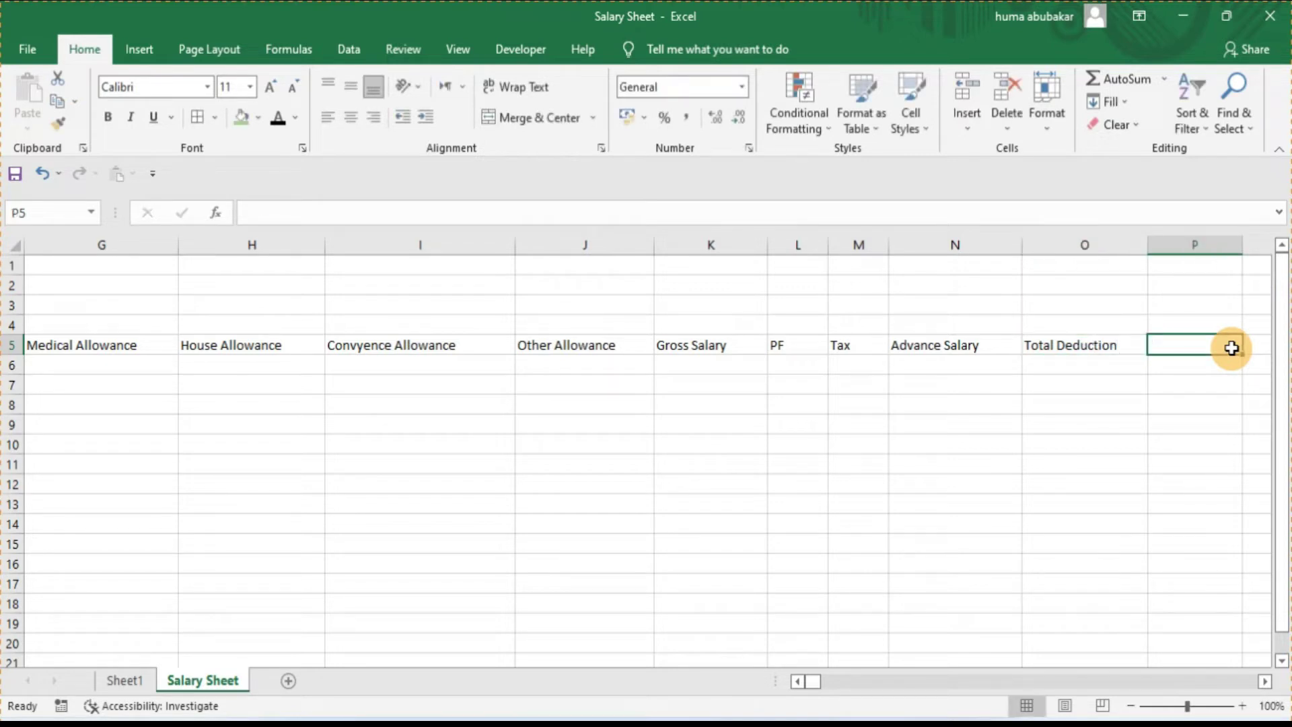
pyautogui.write('Net Salary')
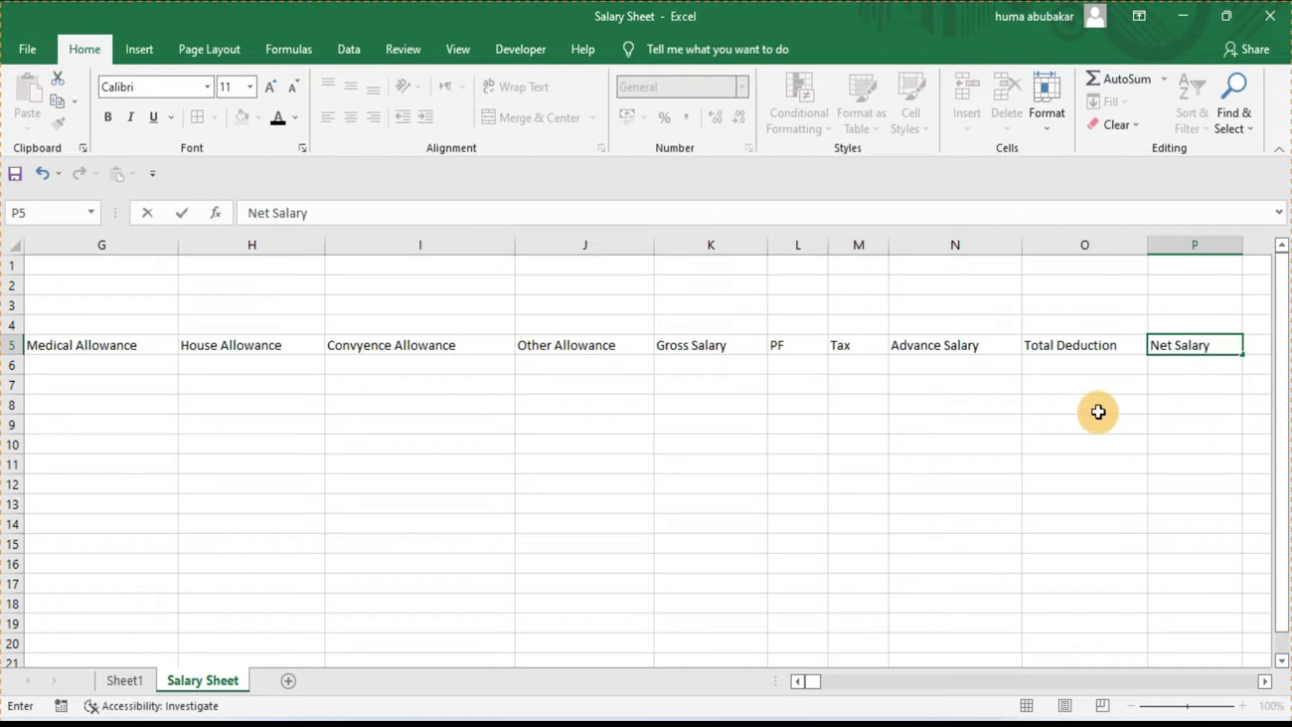
# Step: Scroll back to column A and select header row 5
pyautogui.click(795, 681)
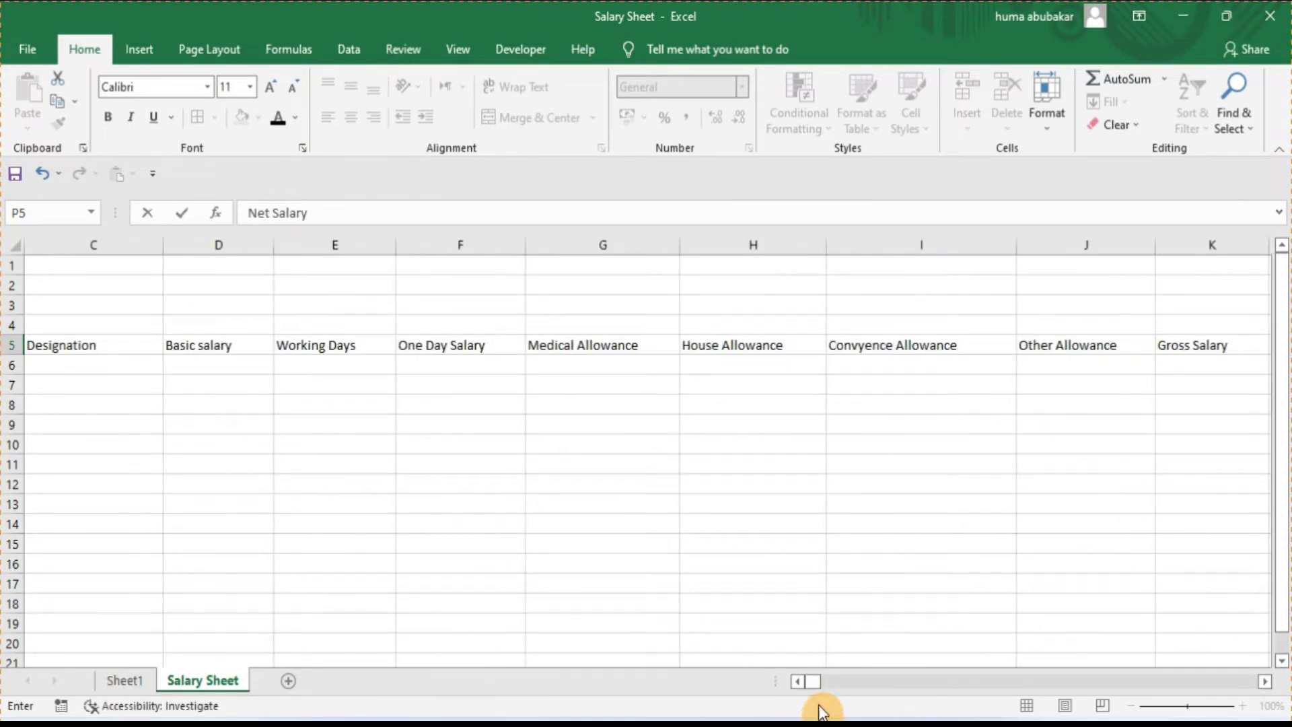
pyautogui.click(795, 681)
pyautogui.click(795, 681)
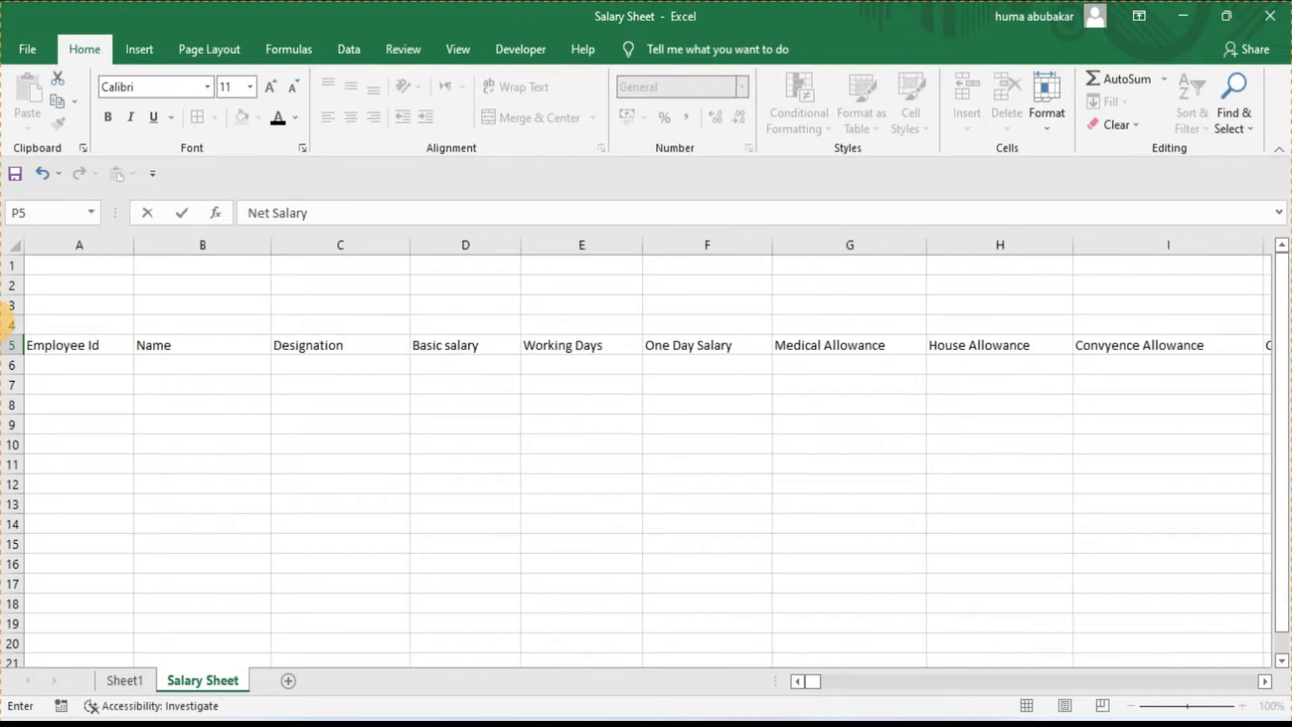
pyautogui.click(11, 345)
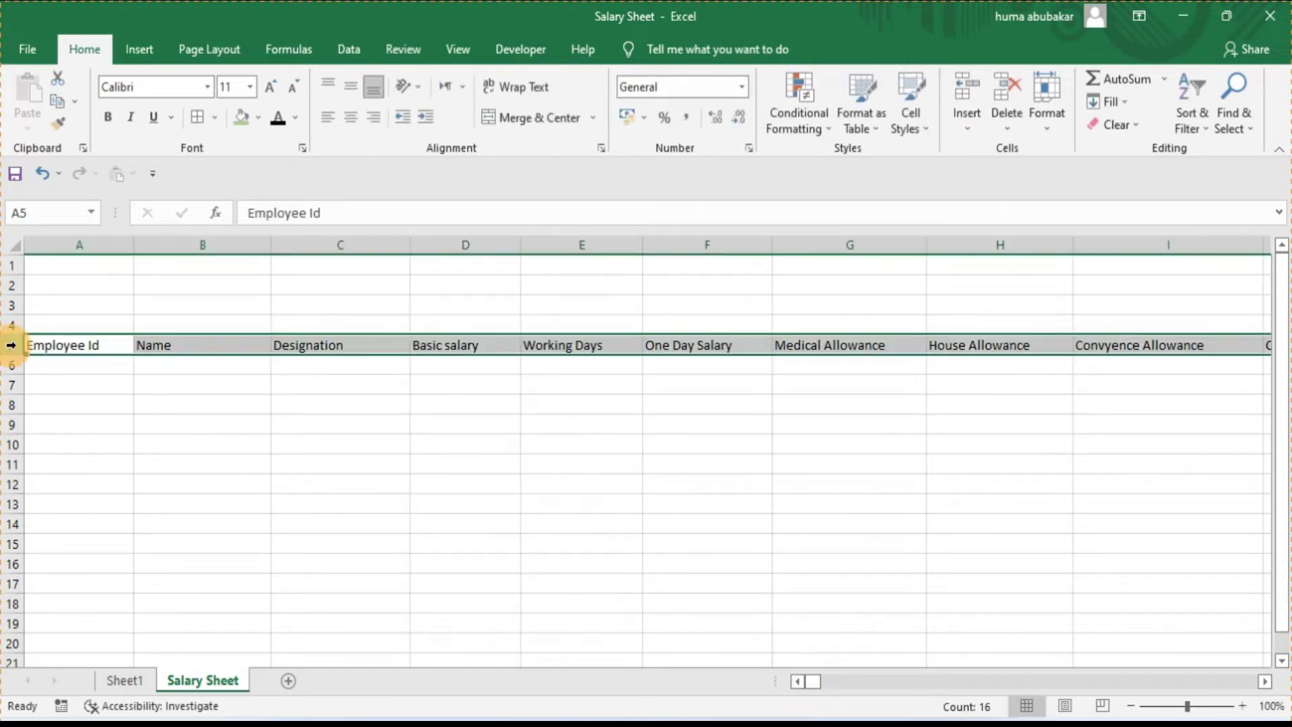
# Step: Make the row 5 headers bold, Arial, 12 point and centred
pyautogui.click(107, 119)
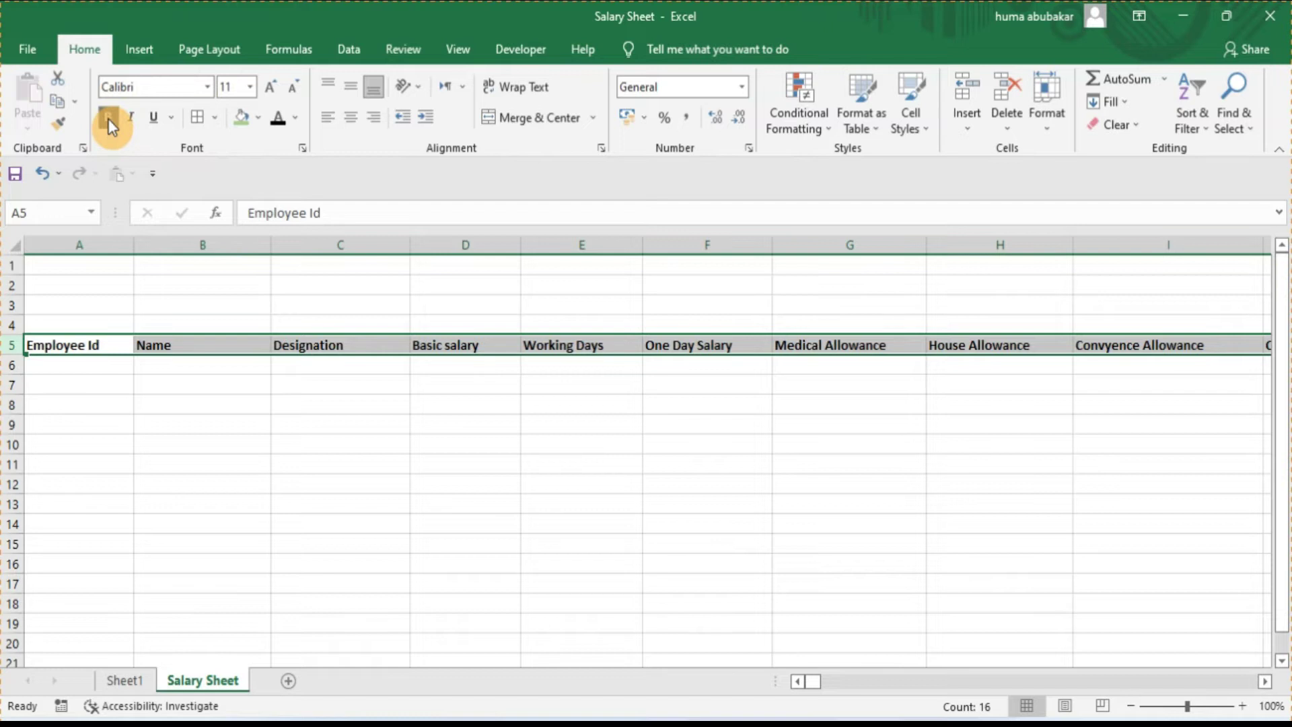
pyautogui.click(141, 87)
pyautogui.press('BackSpace')
pyautogui.write('Arial')
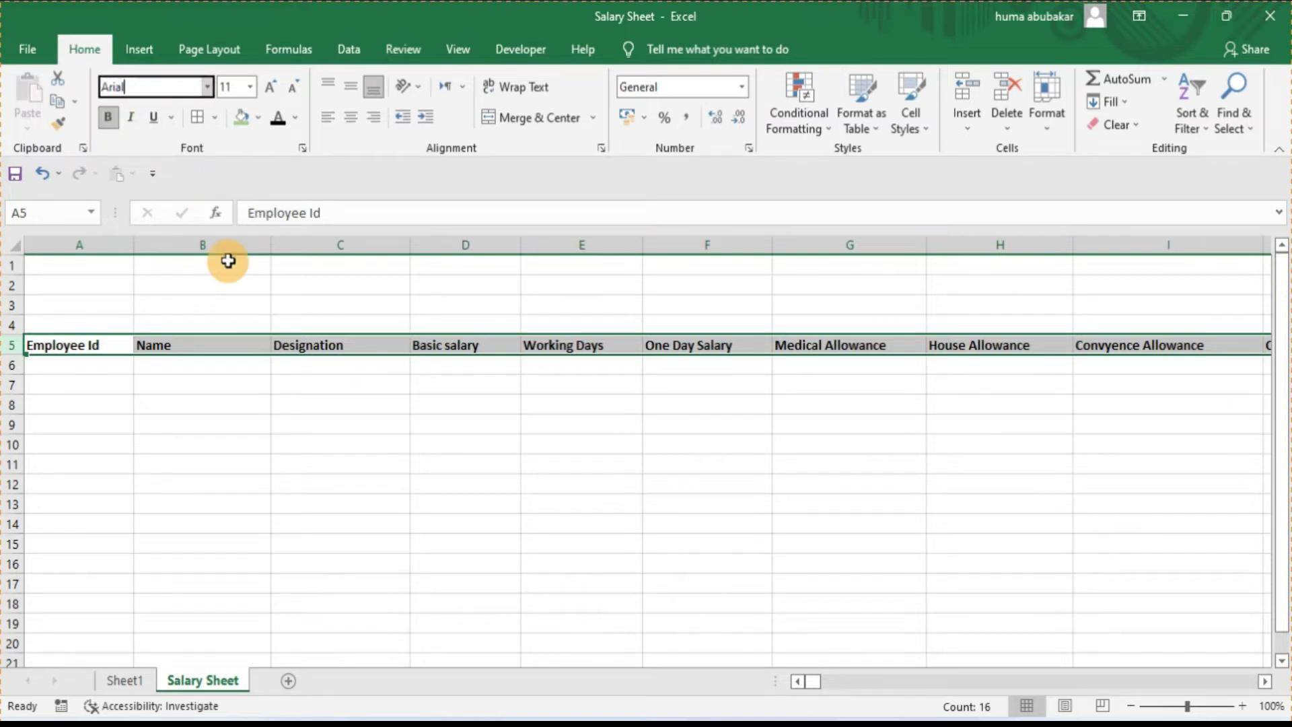
pyautogui.click(224, 263)
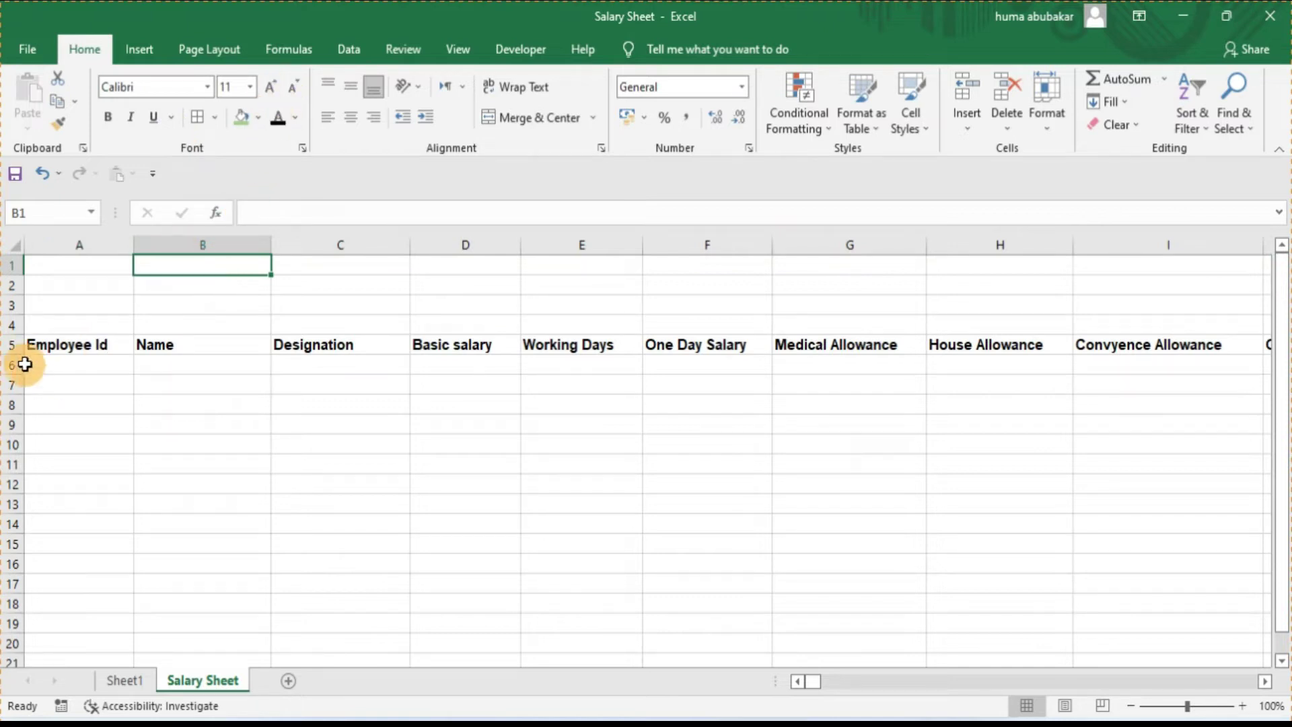
pyautogui.click(11, 344)
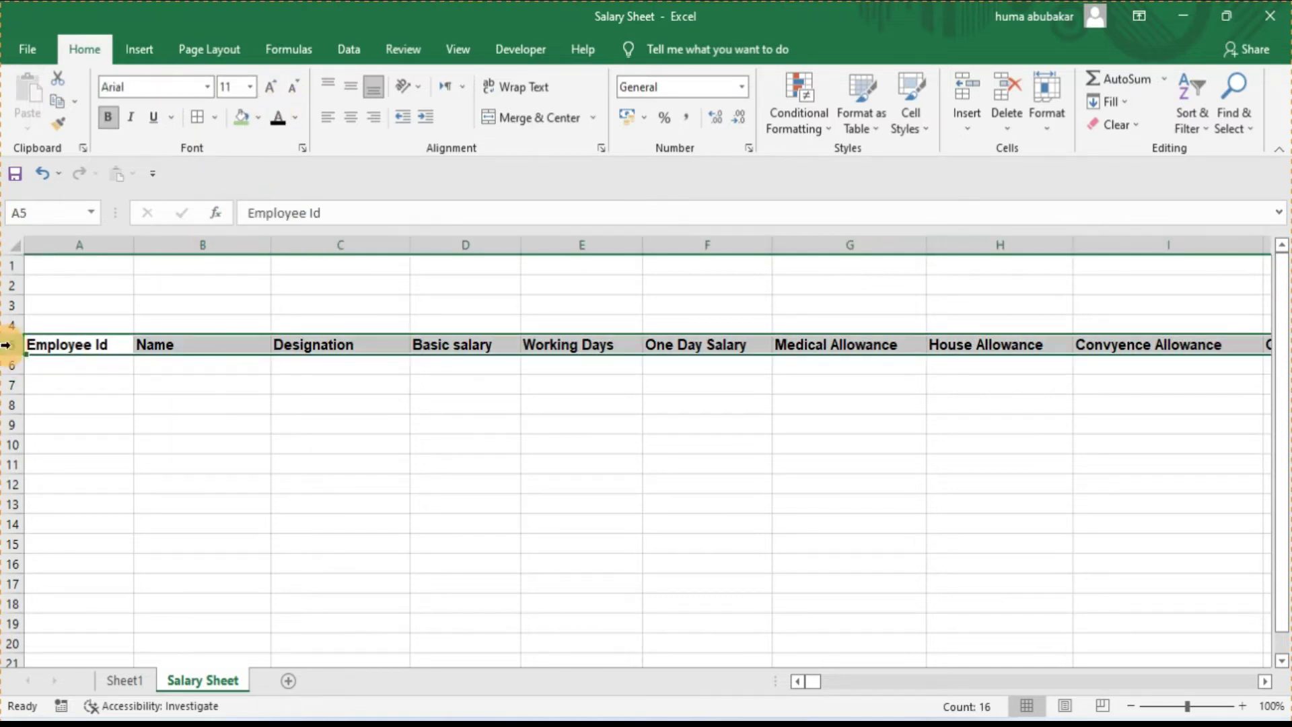
pyautogui.click(273, 87)
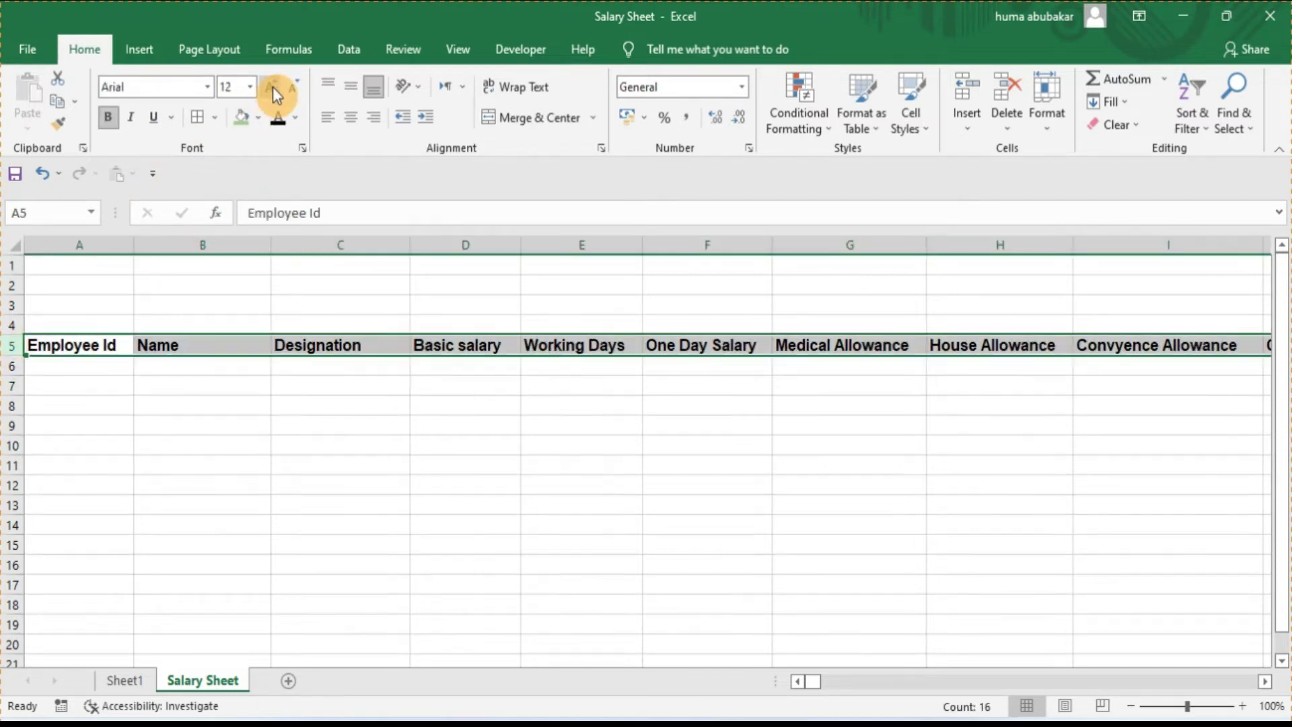
pyautogui.click(346, 118)
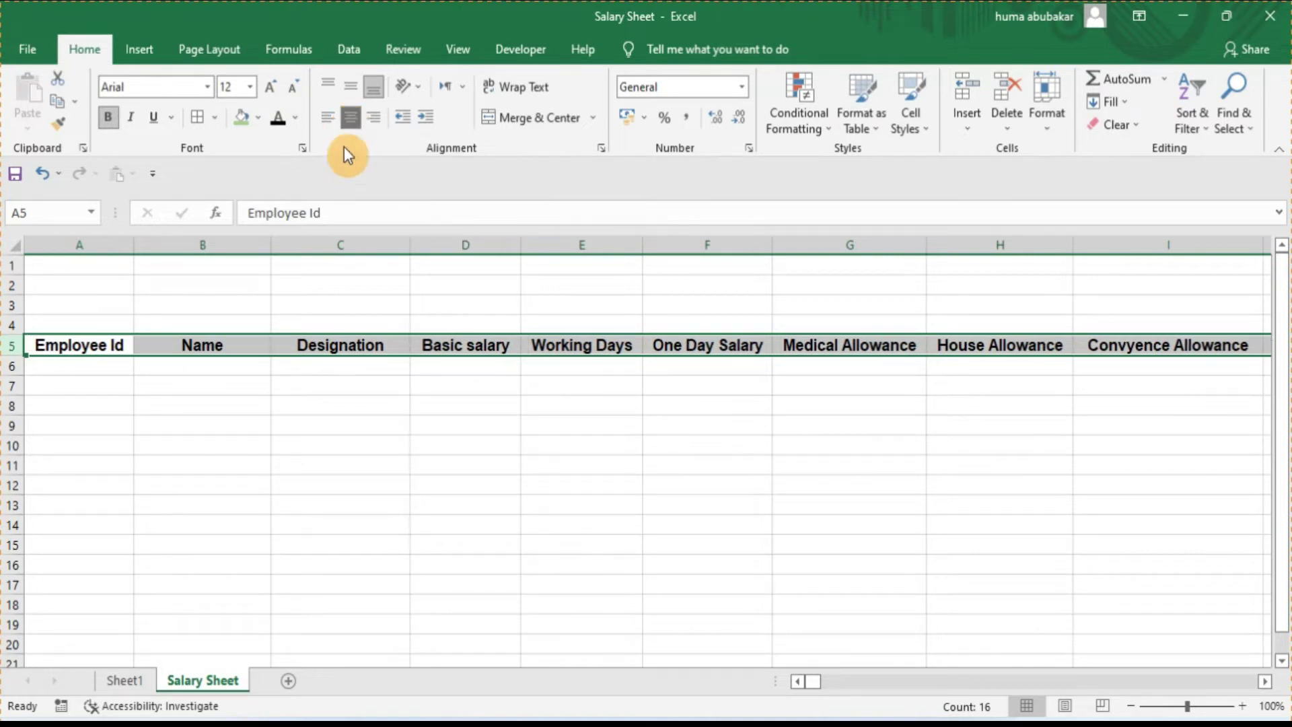
pyautogui.click(337, 372)
# Step: On Sheet1, select the employee data in A9:E18
pyautogui.click(125, 683)
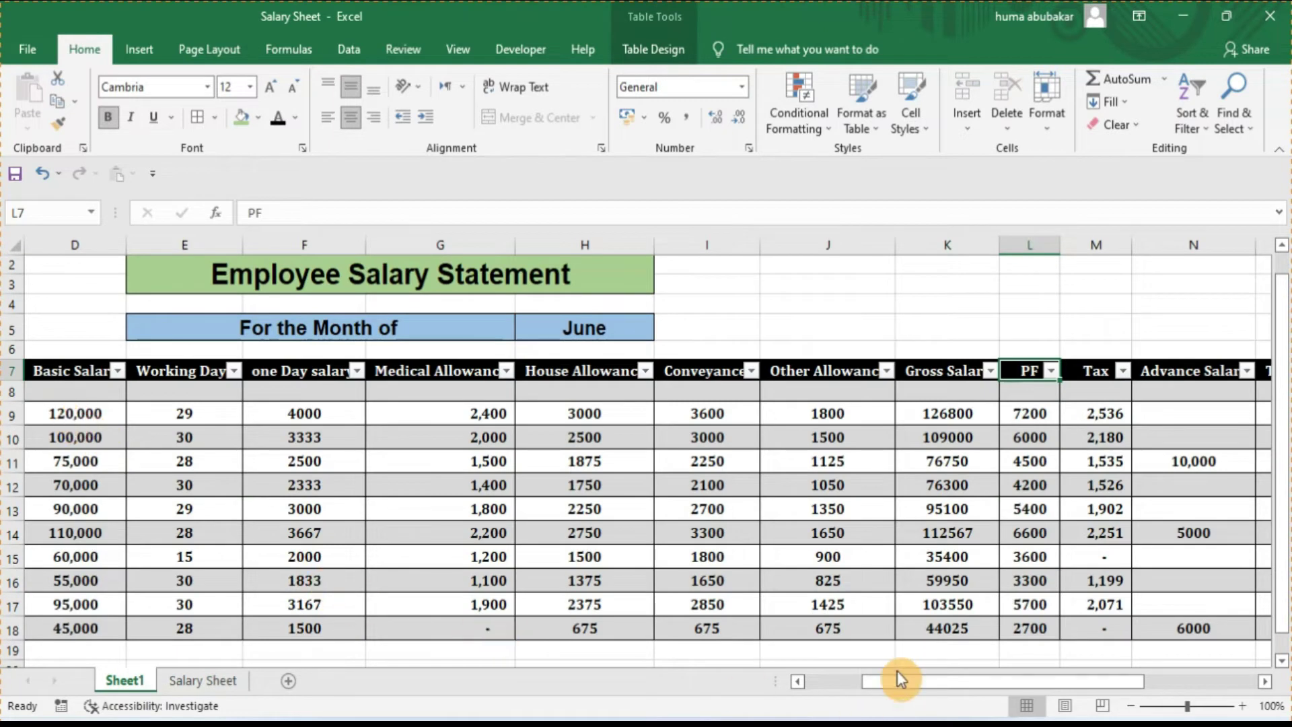
pyautogui.moveTo(895, 680); pyautogui.dragTo(825, 681)
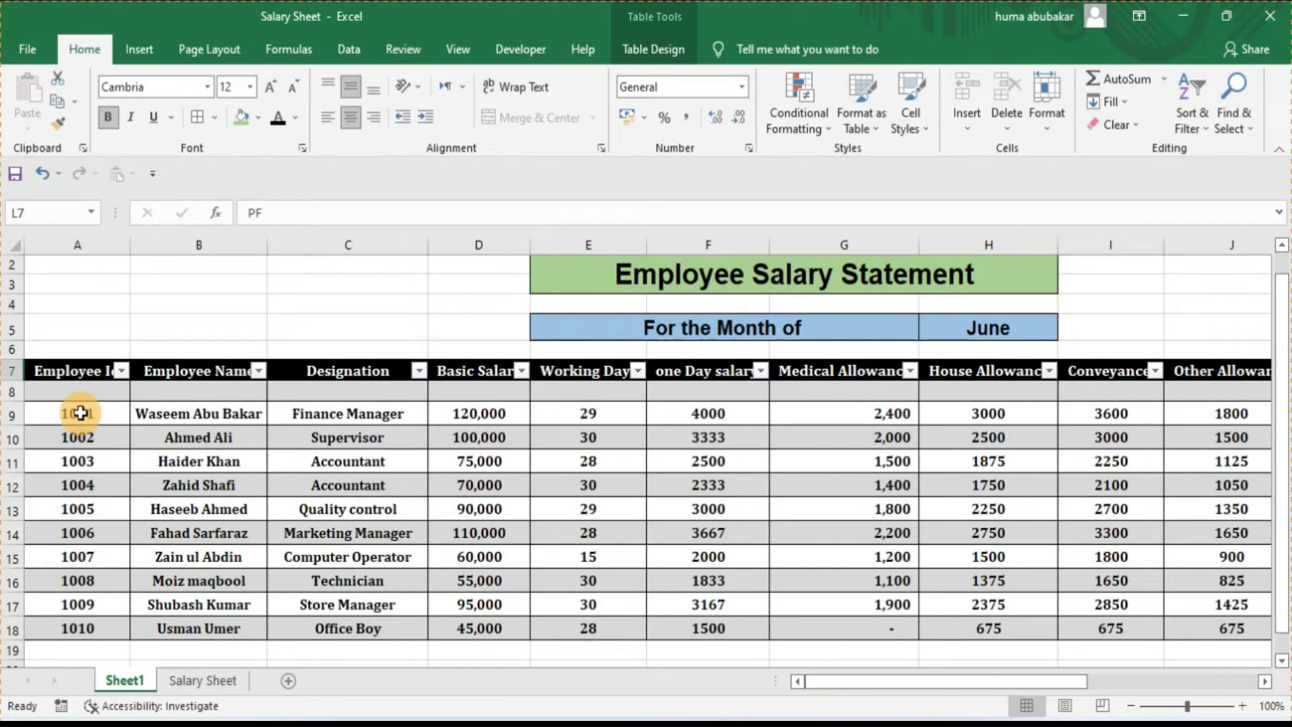
pyautogui.moveTo(80, 413); pyautogui.dragTo(579, 620)
# Step: Copy A9:E18 from Sheet1, paste it at A6 on Salary Sheet, then undo the paste
pyautogui.hotkey('ctrl', 'c')
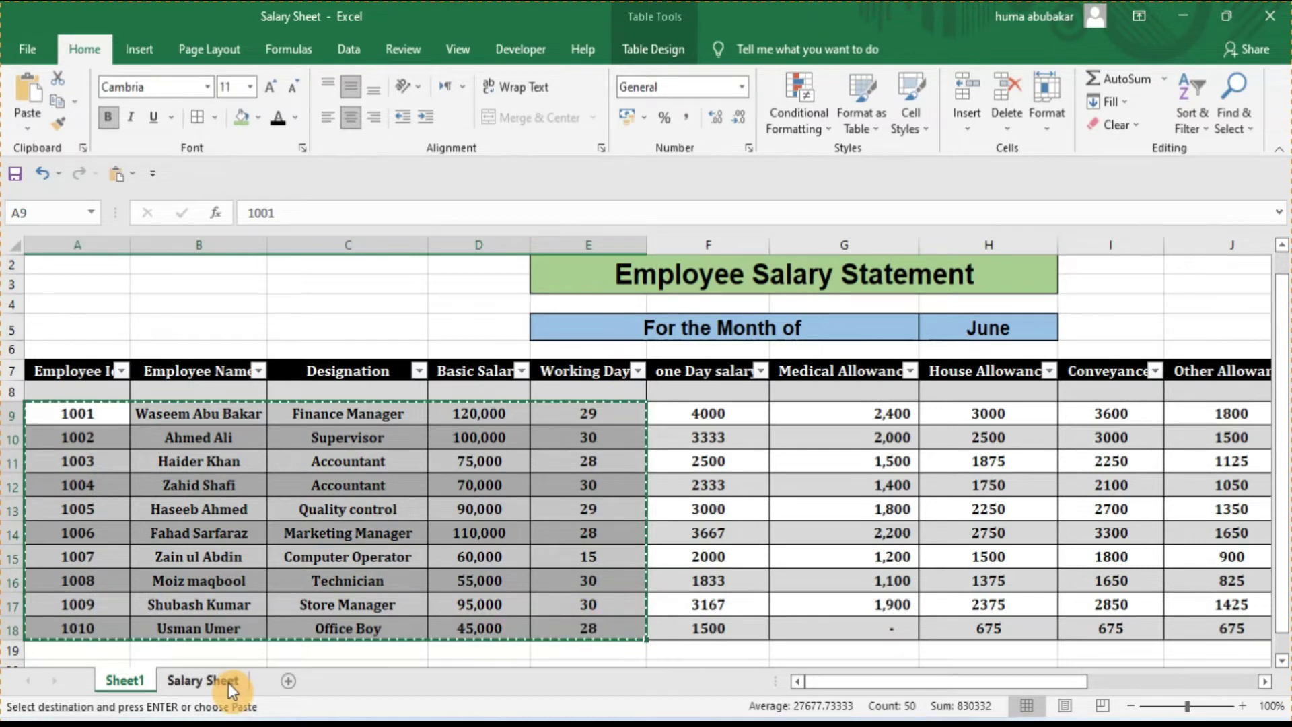
pyautogui.click(228, 682)
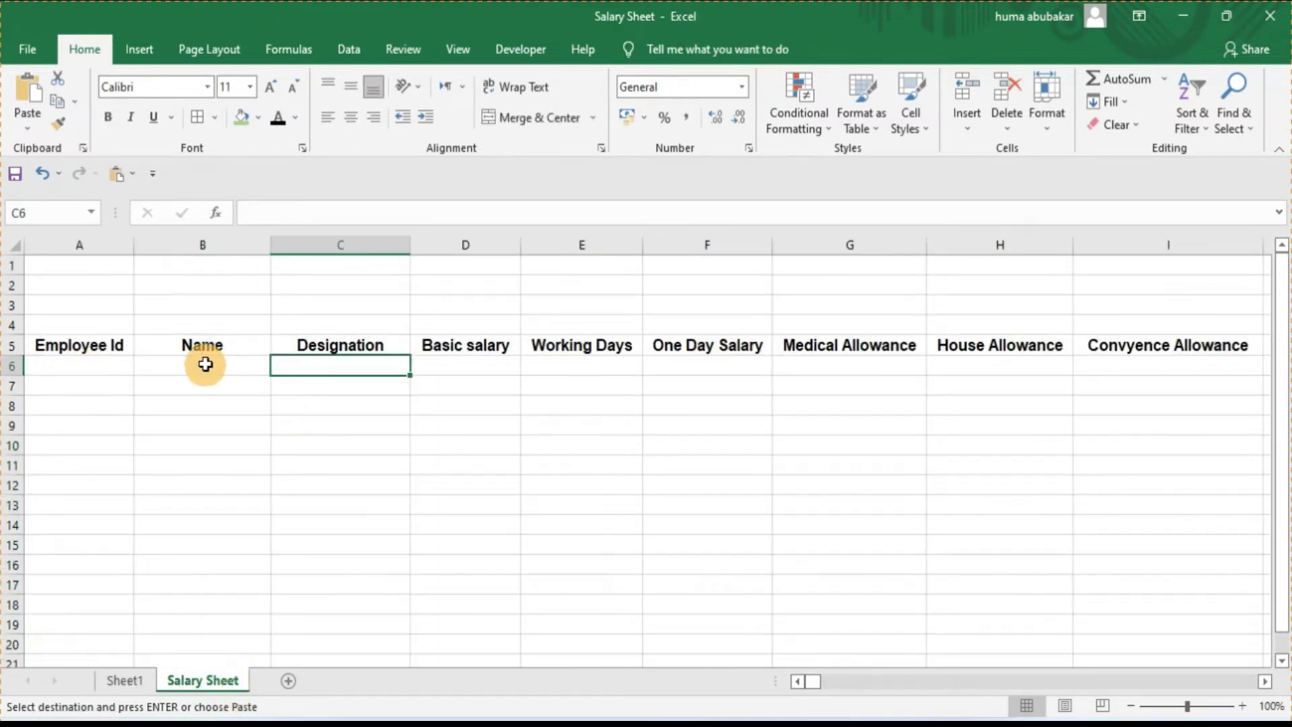
pyautogui.click(102, 364)
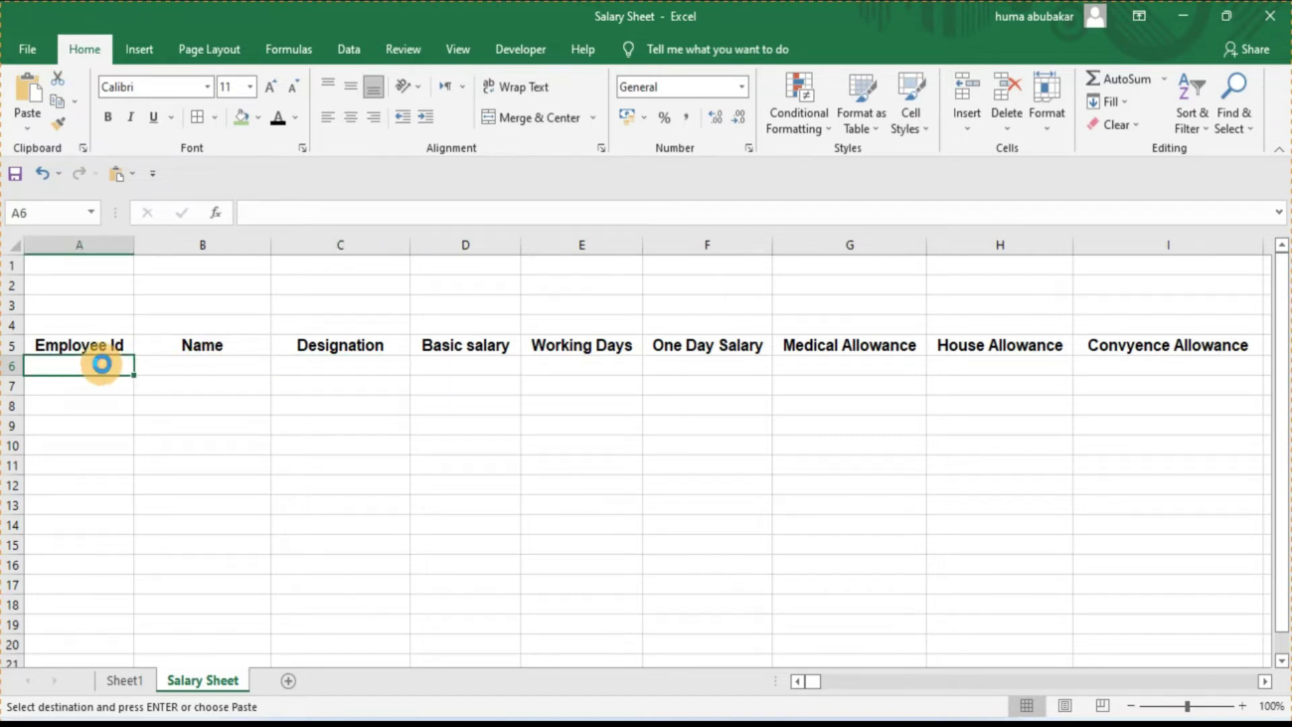
pyautogui.hotkey('ctrl', 'v')
pyautogui.click(800, 489)
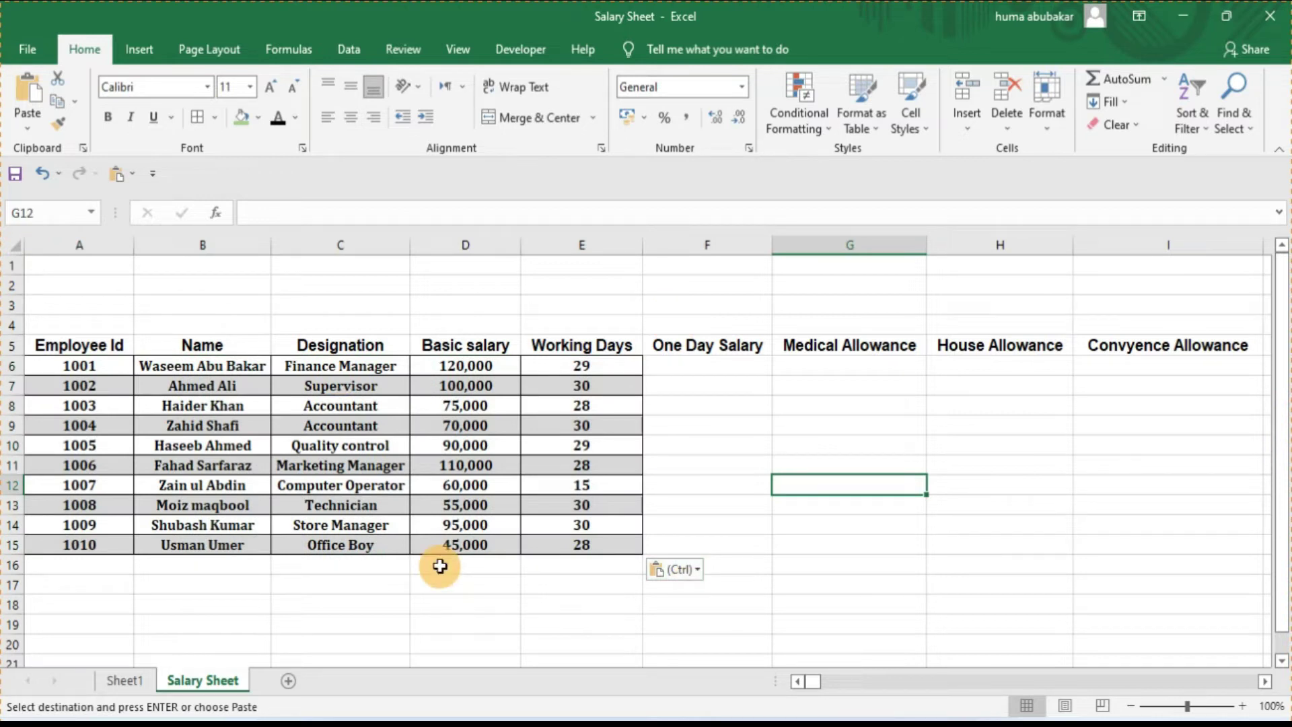
pyautogui.hotkey('ctrl', 'z')
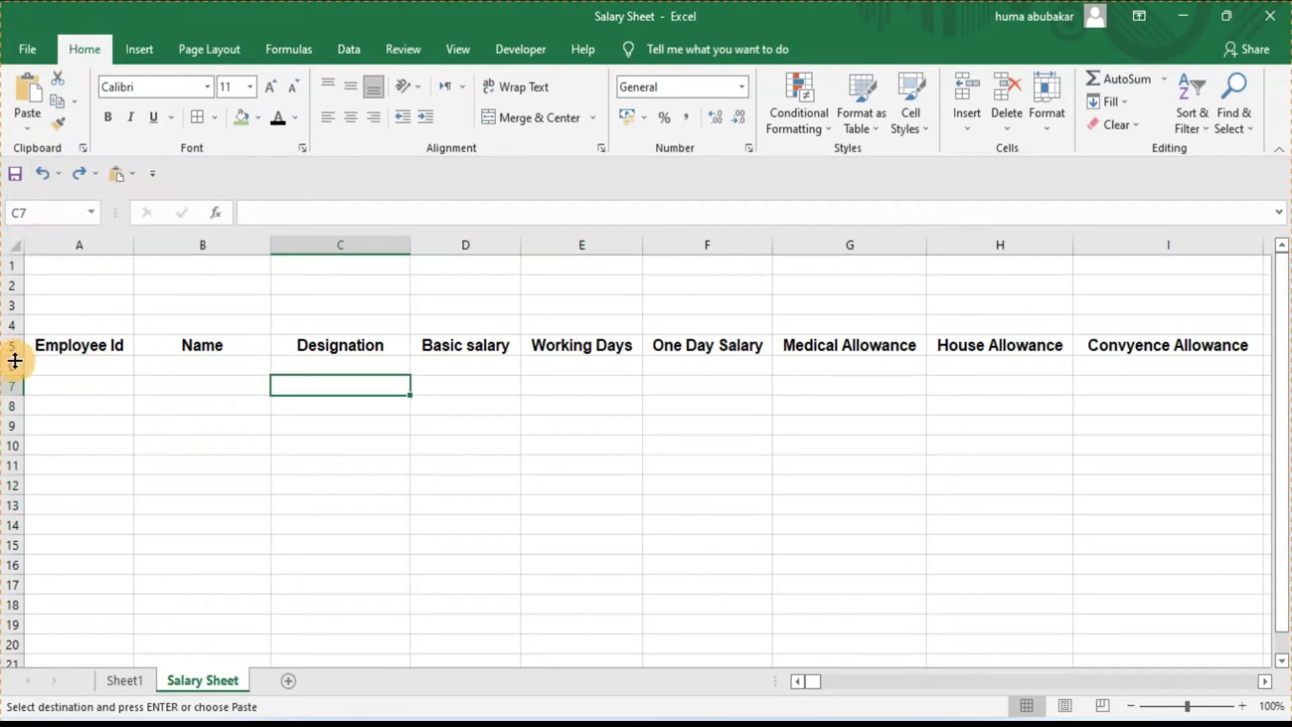
# Step: Paste the copied employee data into A6 as values only via Paste Special
pyautogui.click(44, 366)
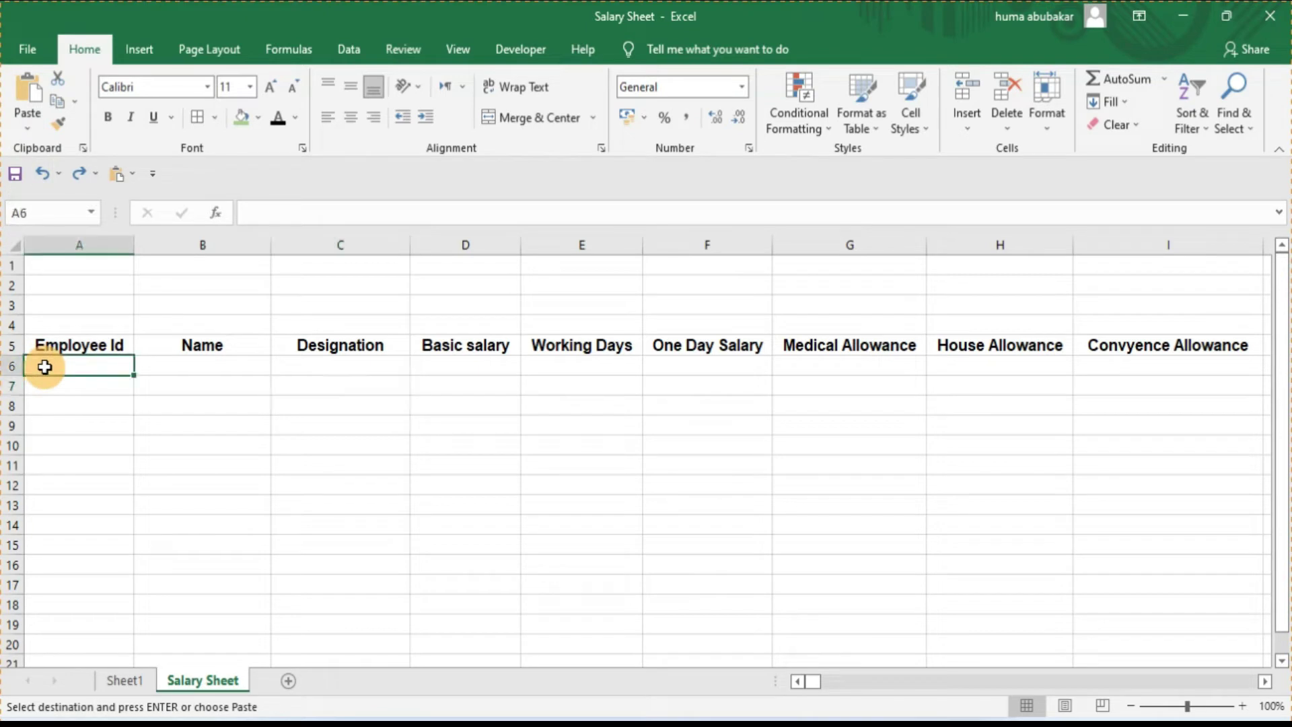
pyautogui.click(27, 129)
pyautogui.click(67, 338)
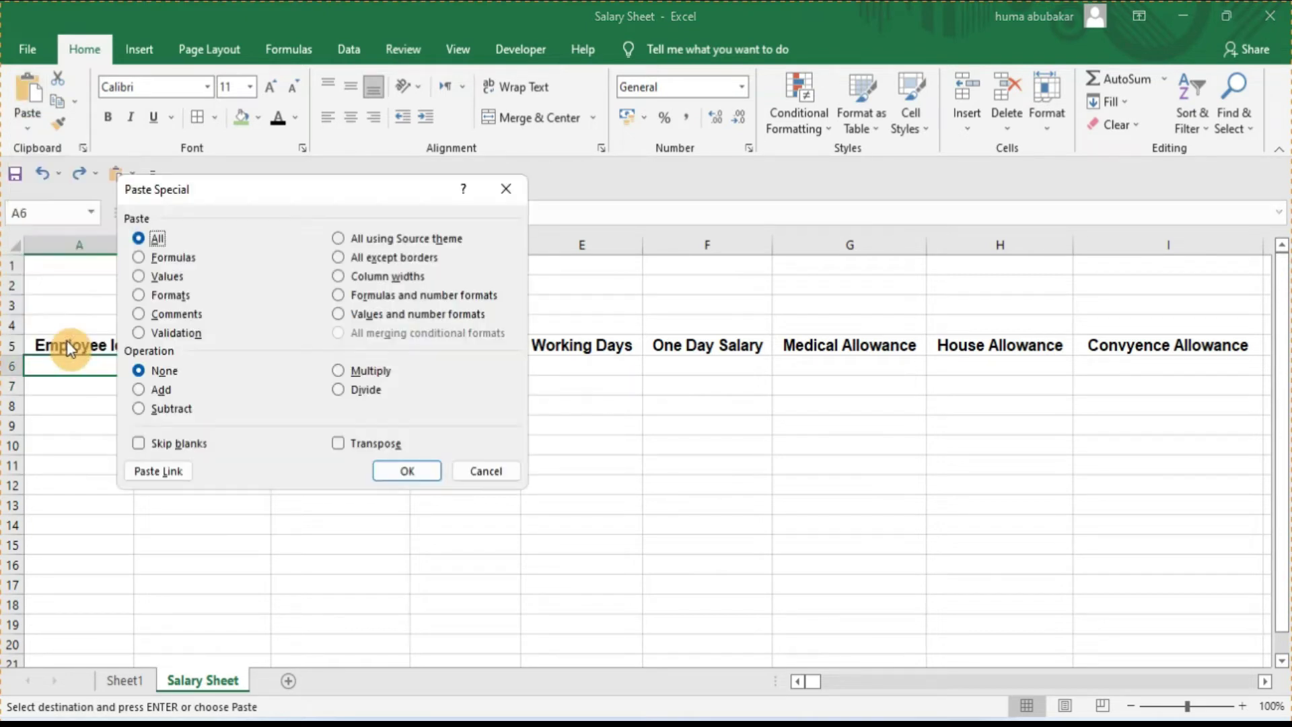
pyautogui.click(137, 276)
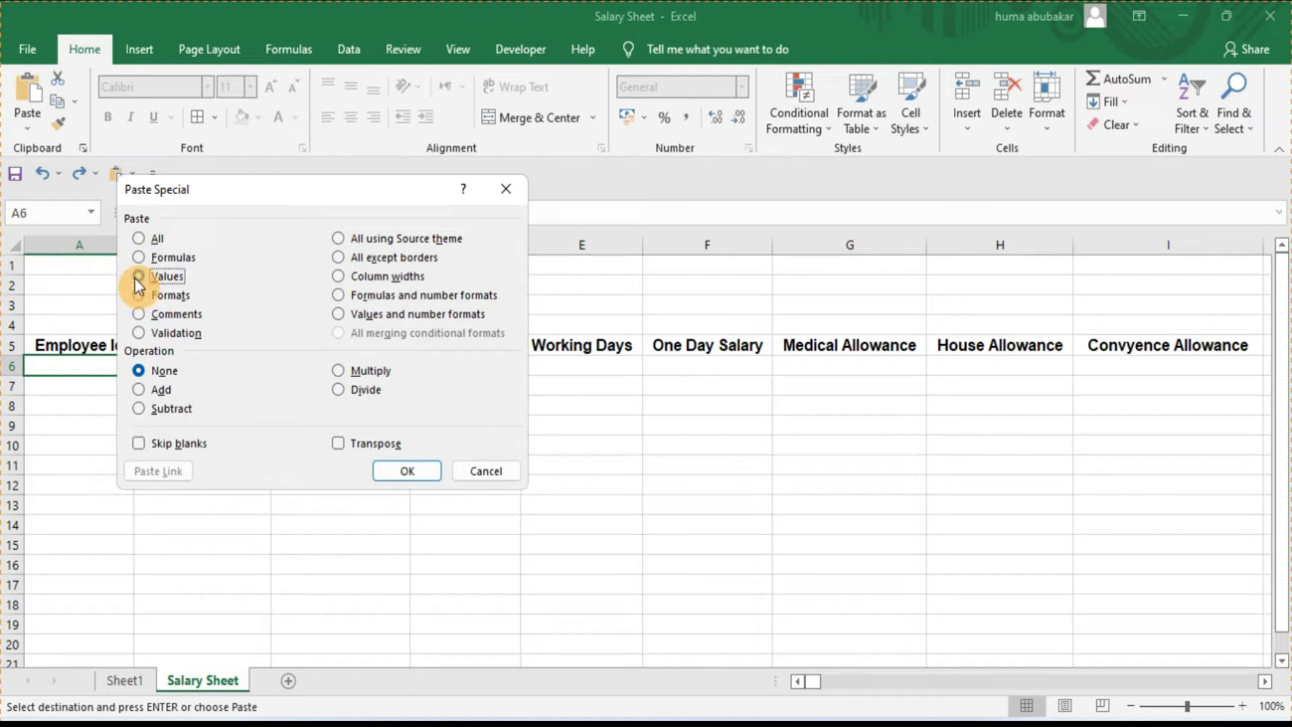
pyautogui.click(406, 475)
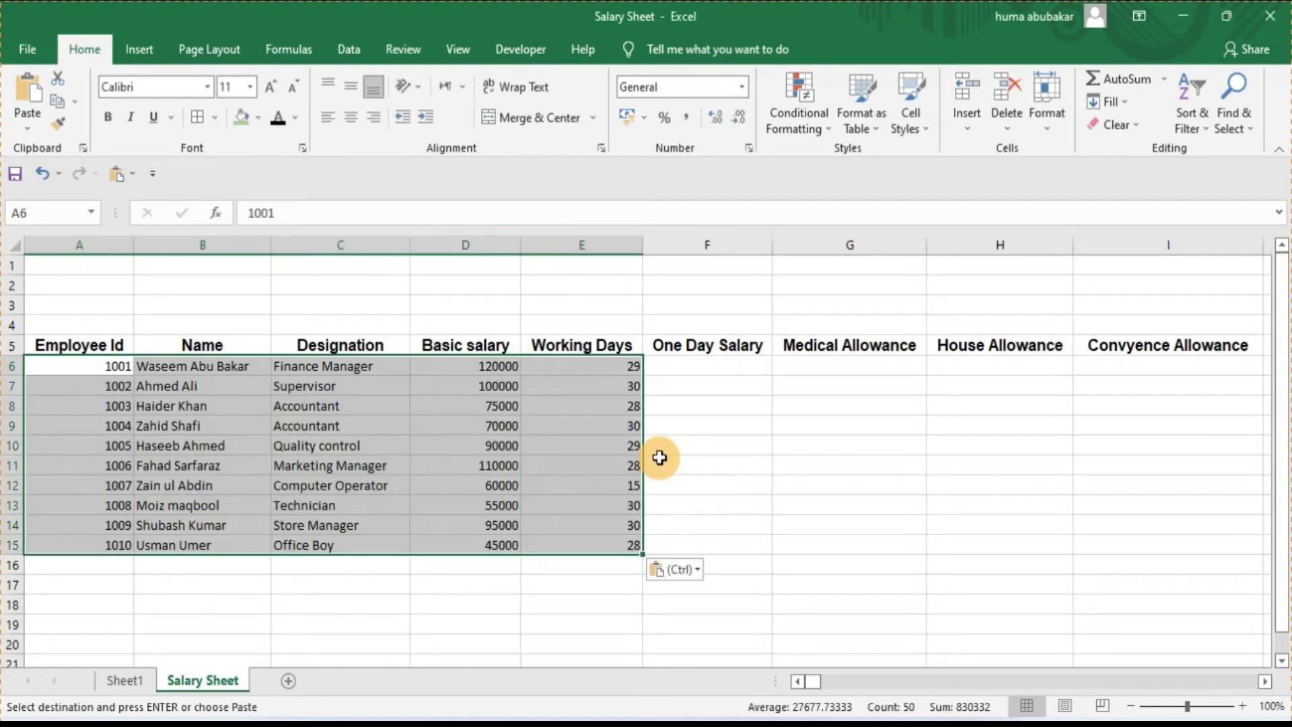
pyautogui.click(685, 459)
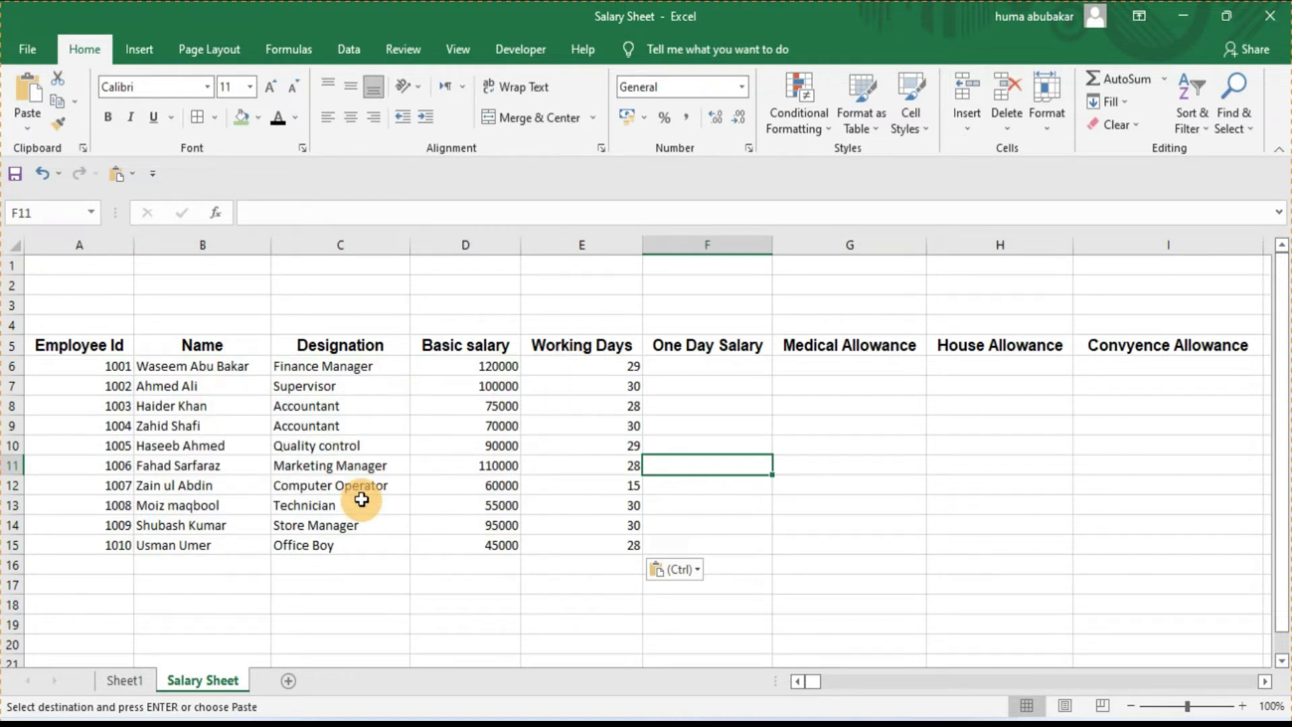
# Step: Enter =D6/30 in F6 and fill it down to F15
pyautogui.click(724, 374)
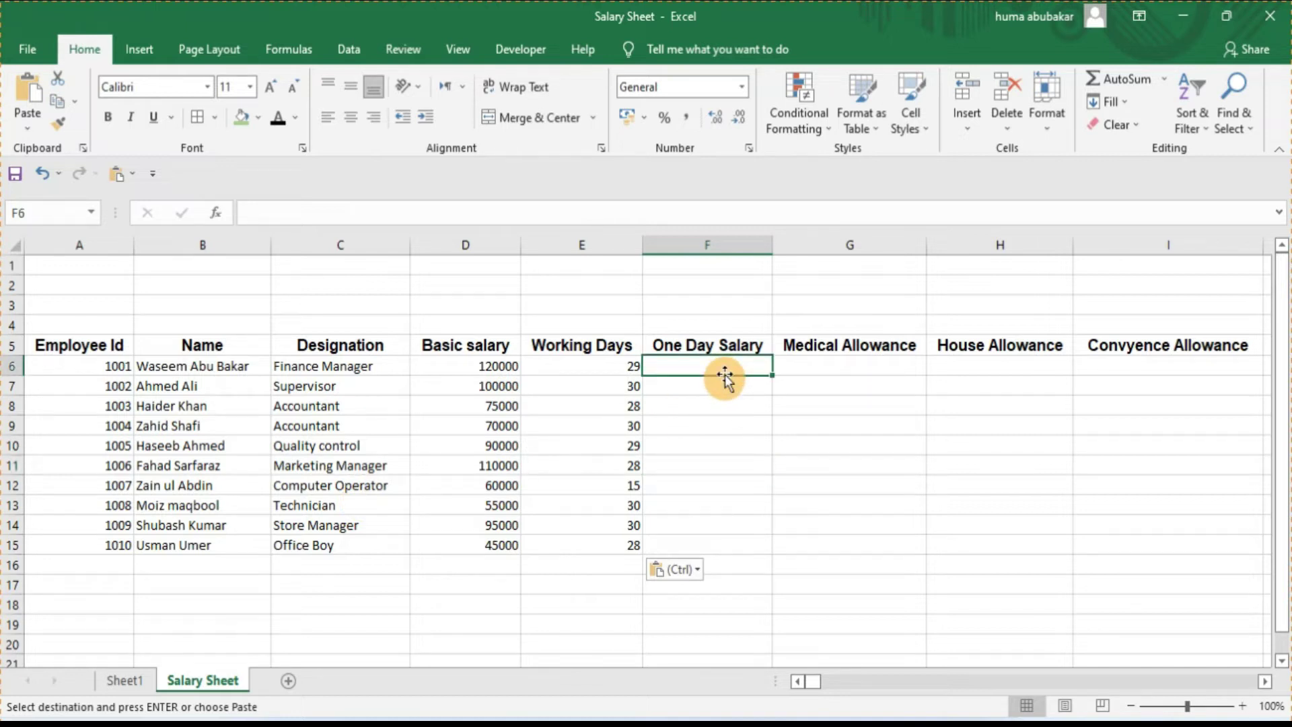
pyautogui.click(1244, 707)
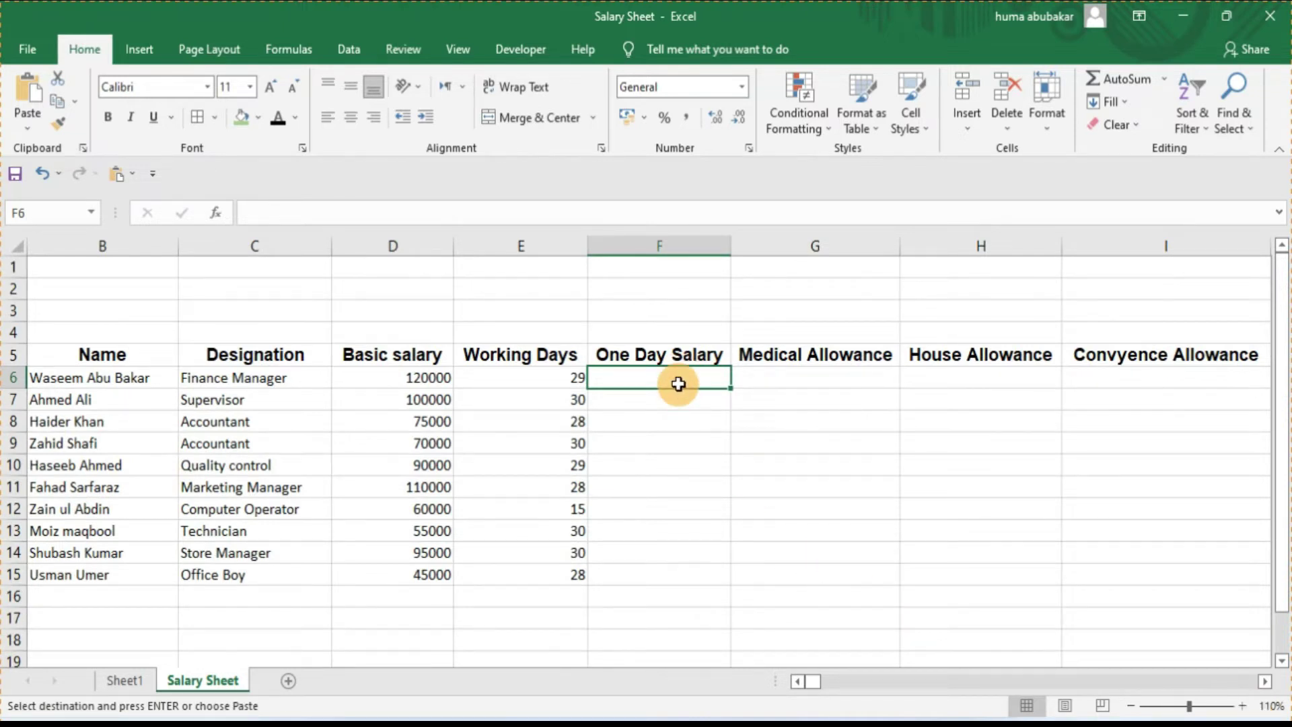
pyautogui.write('=')
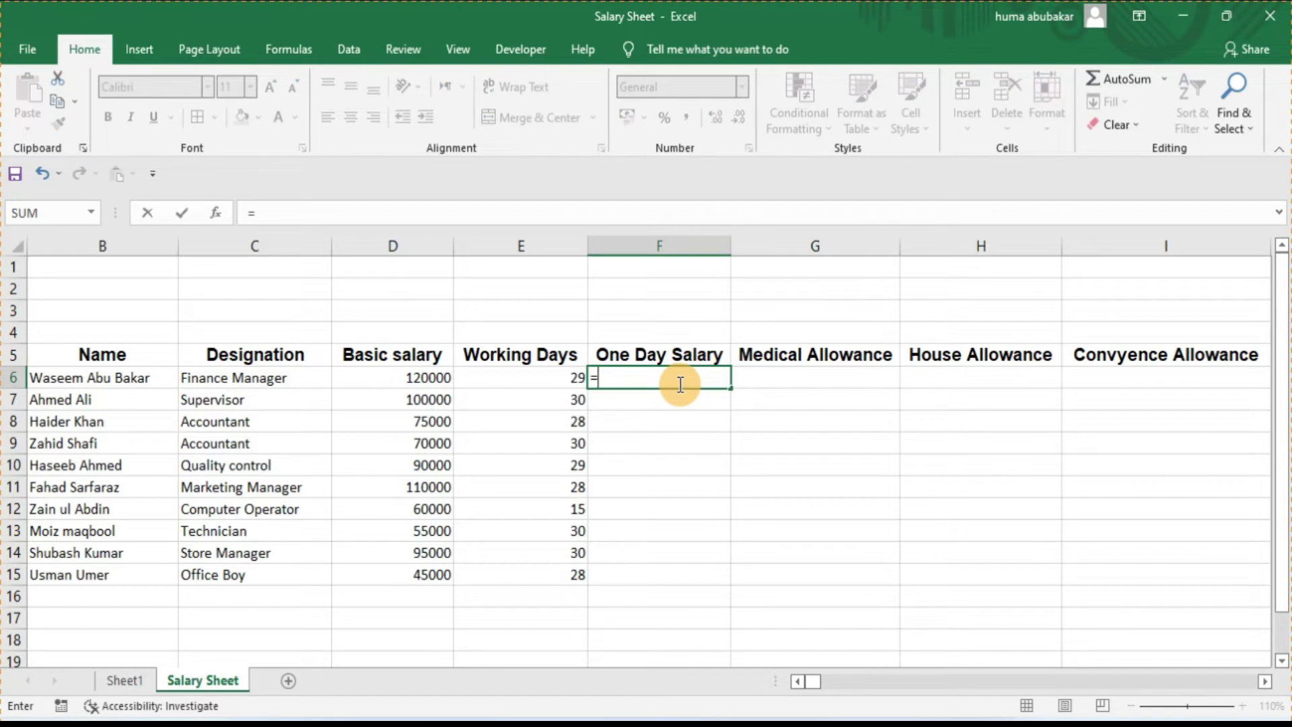
pyautogui.click(429, 379)
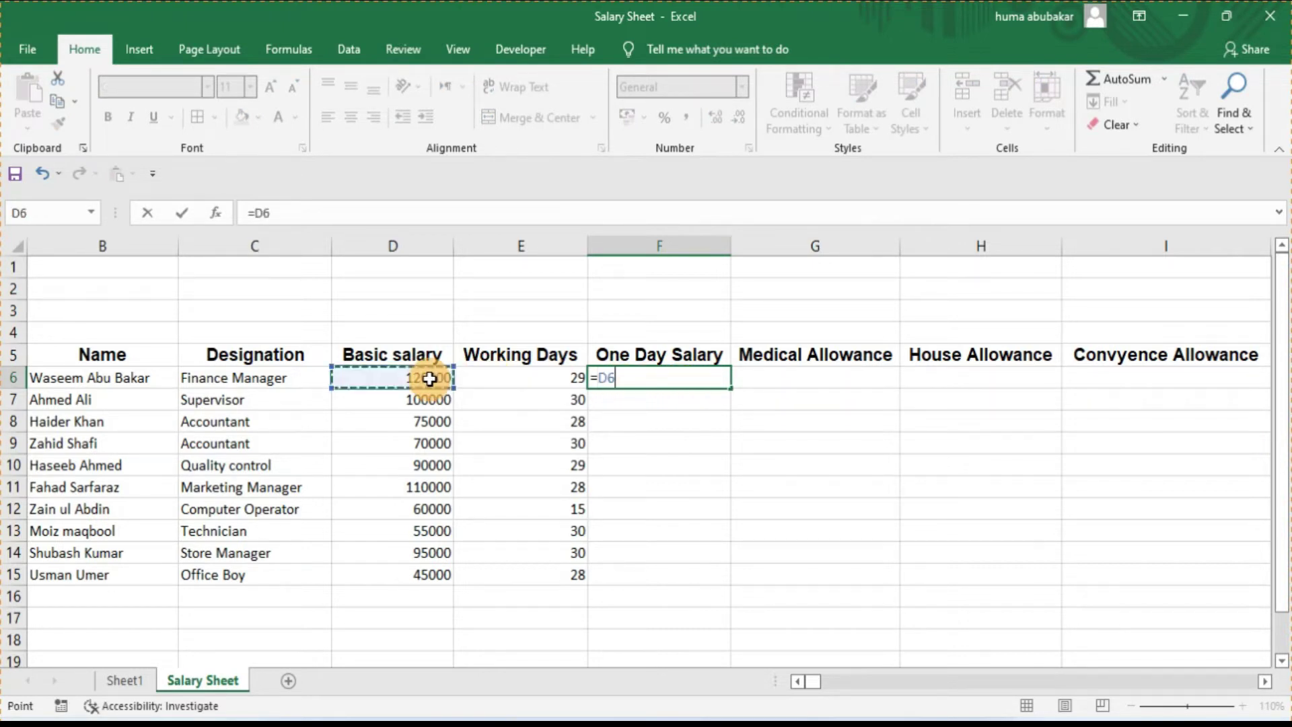
pyautogui.write('/')
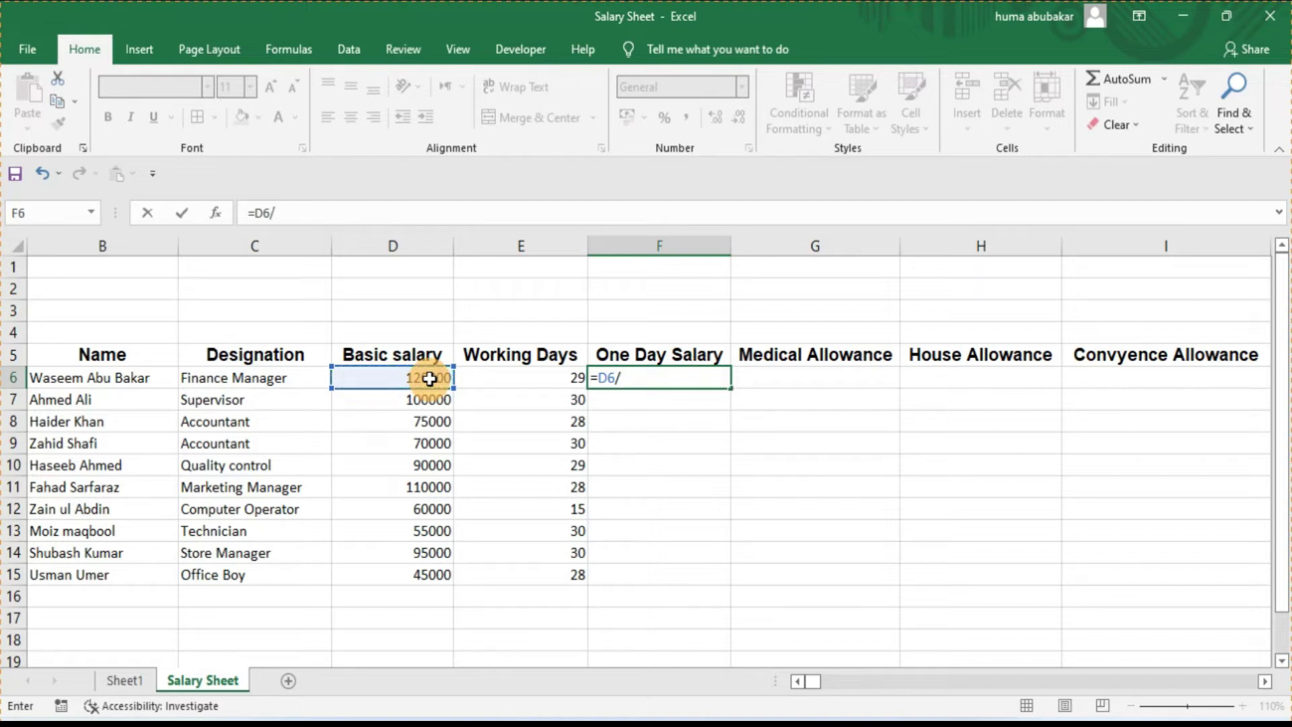
pyautogui.write('30')
pyautogui.press('Return')
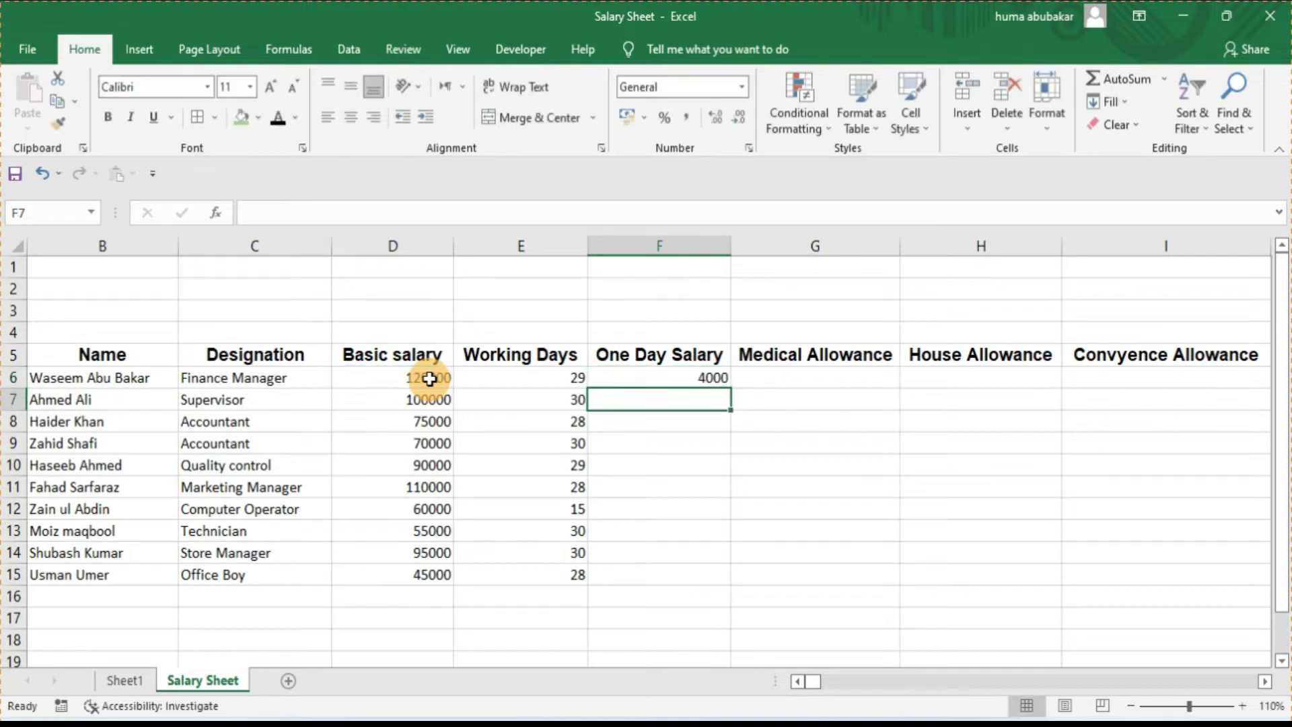
pyautogui.click(614, 377)
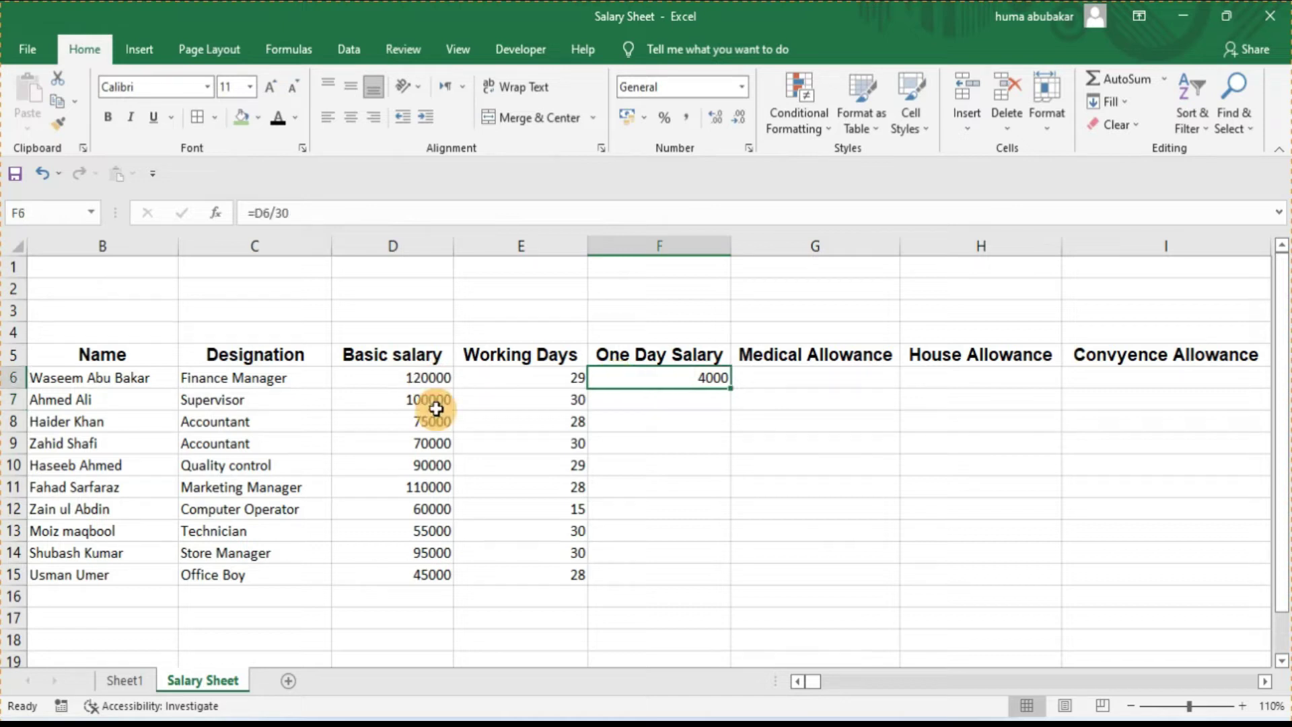
pyautogui.doubleClick(731, 390)
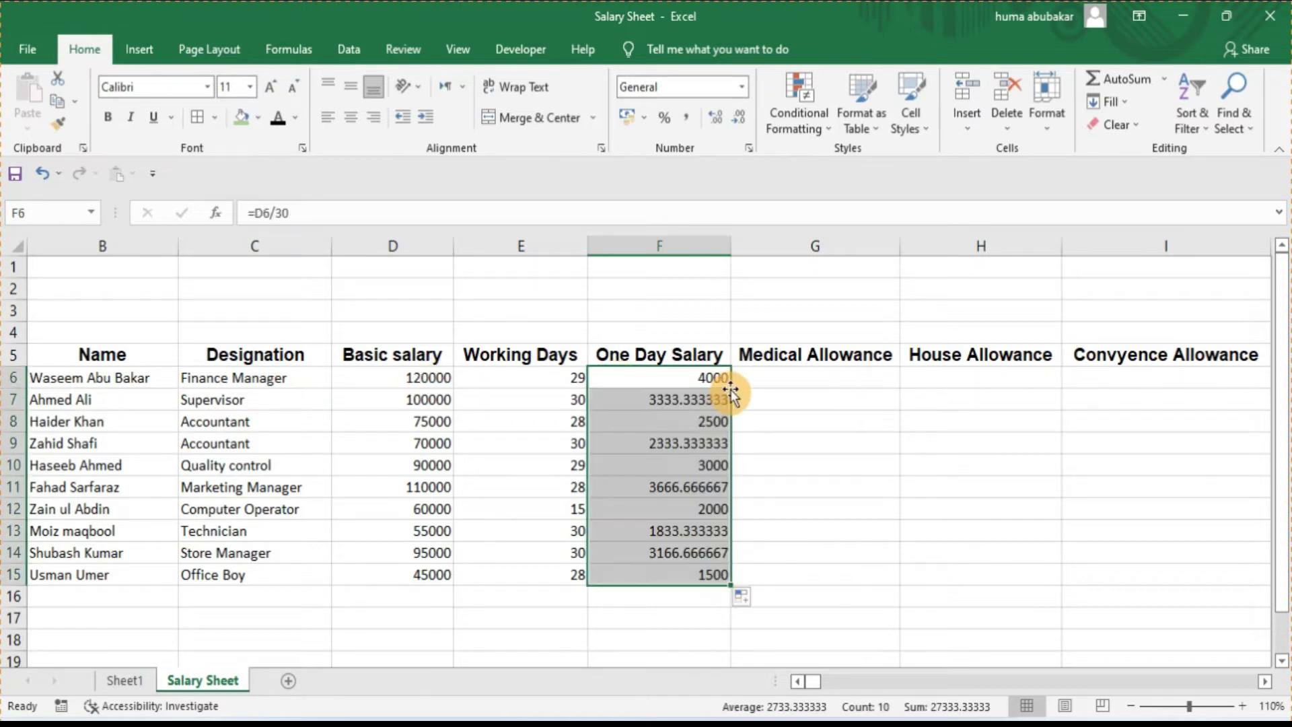
# Step: Decrease the decimals until the One Day Salary values show as whole numbers
pyautogui.click(733, 121)
pyautogui.click(734, 121)
pyautogui.click(734, 121)
pyautogui.click(734, 121)
pyautogui.click(733, 124)
pyautogui.click(734, 123)
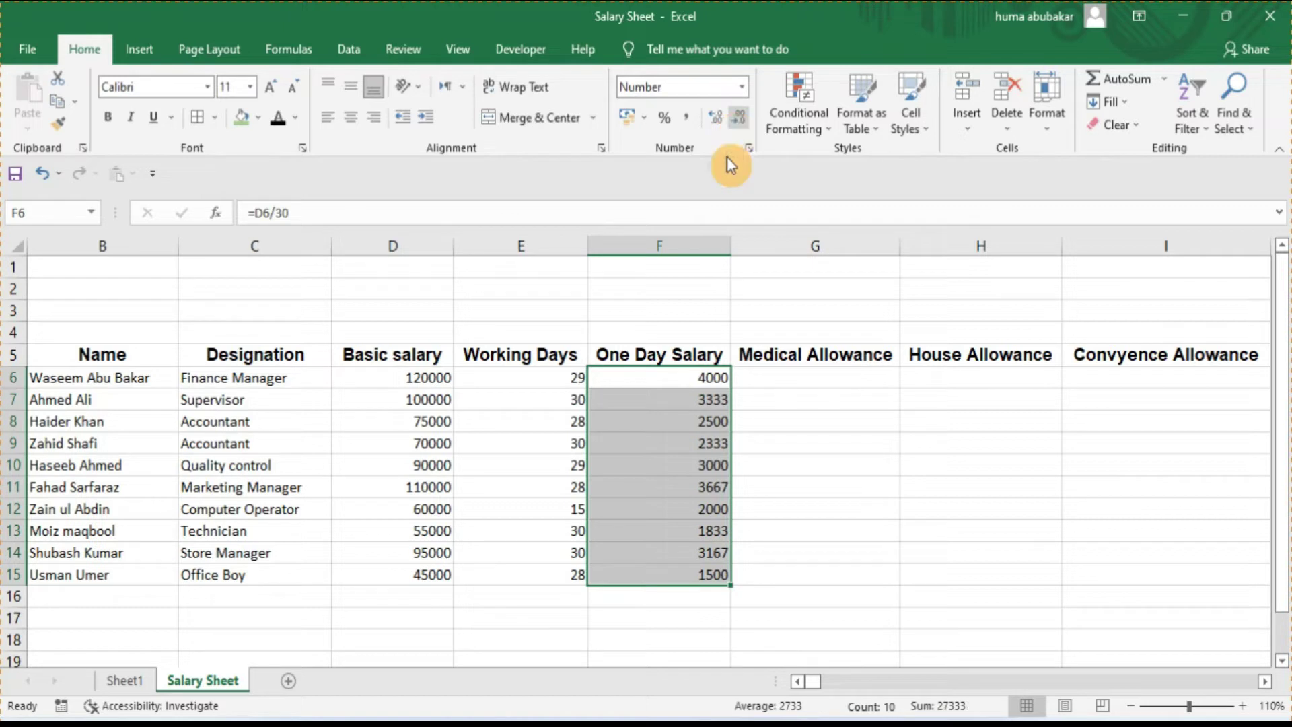
pyautogui.click(765, 371)
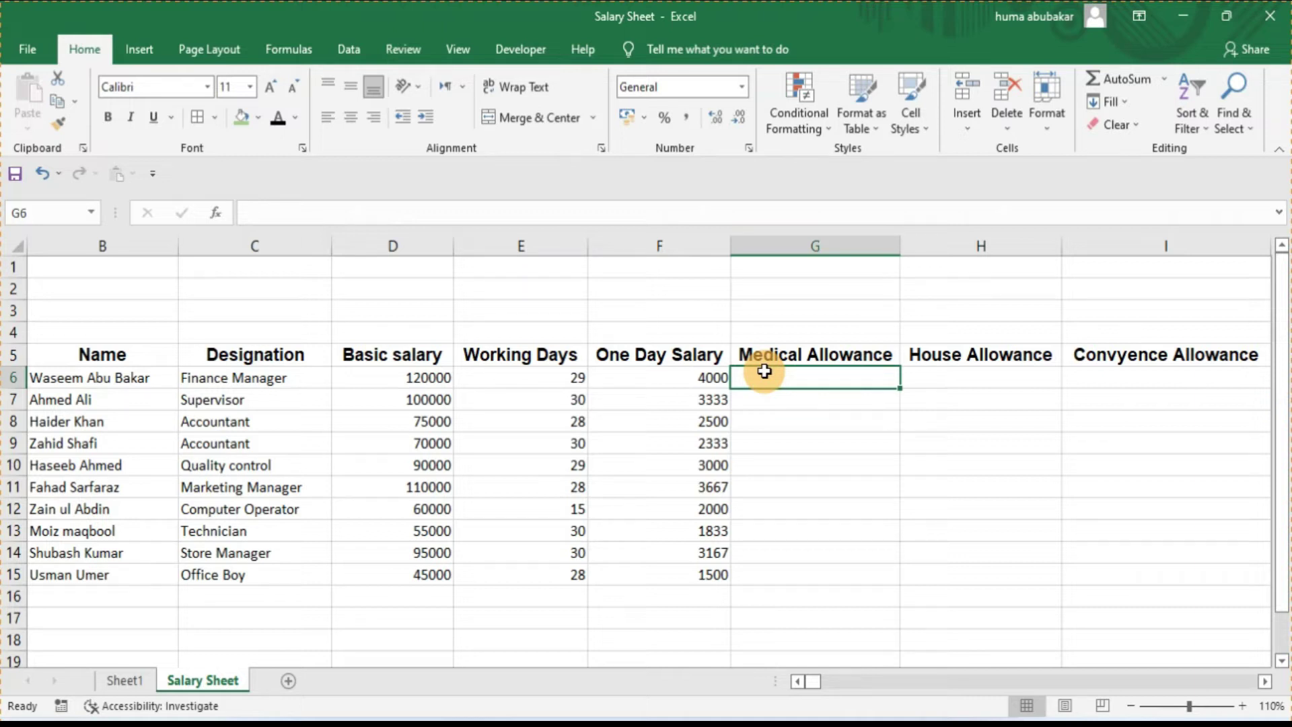
# Step: Enter =IF(D6>=70000,D6*2.5%,D6*2%) in G6
pyautogui.write('if')
pyautogui.press('BackSpace')
pyautogui.press('BackSpace')
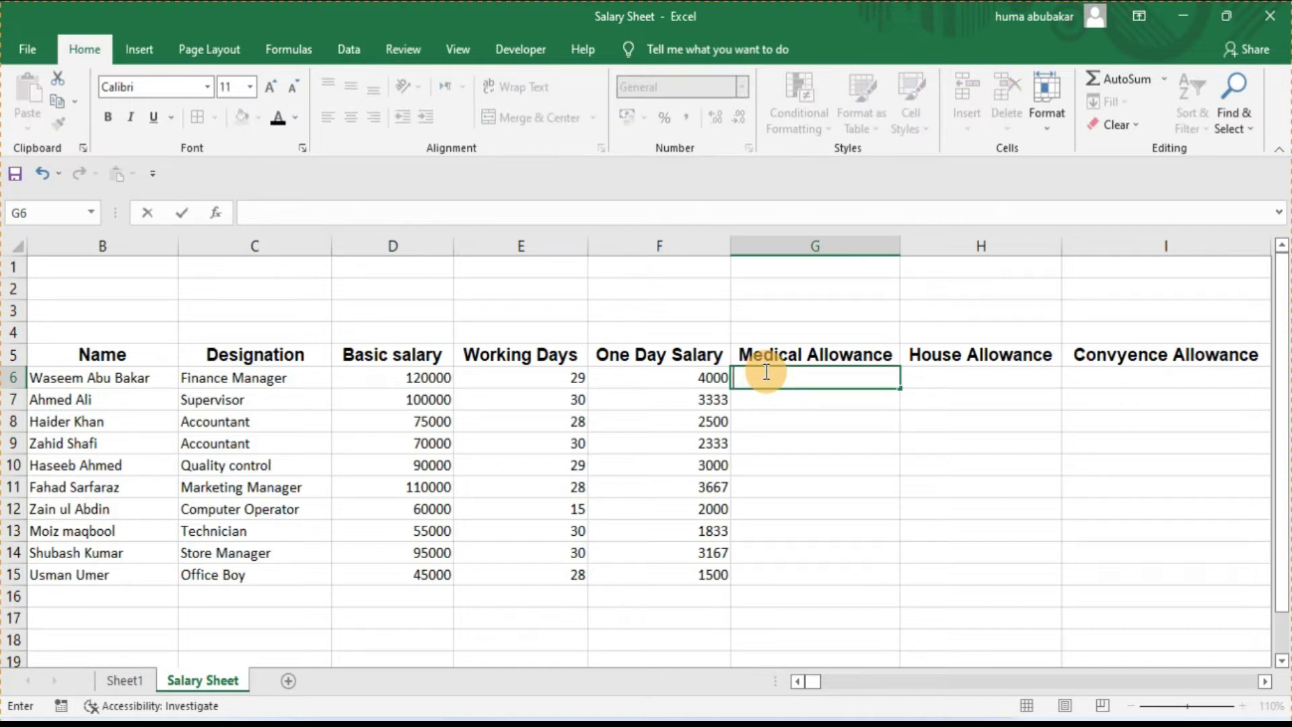
pyautogui.write('=if')
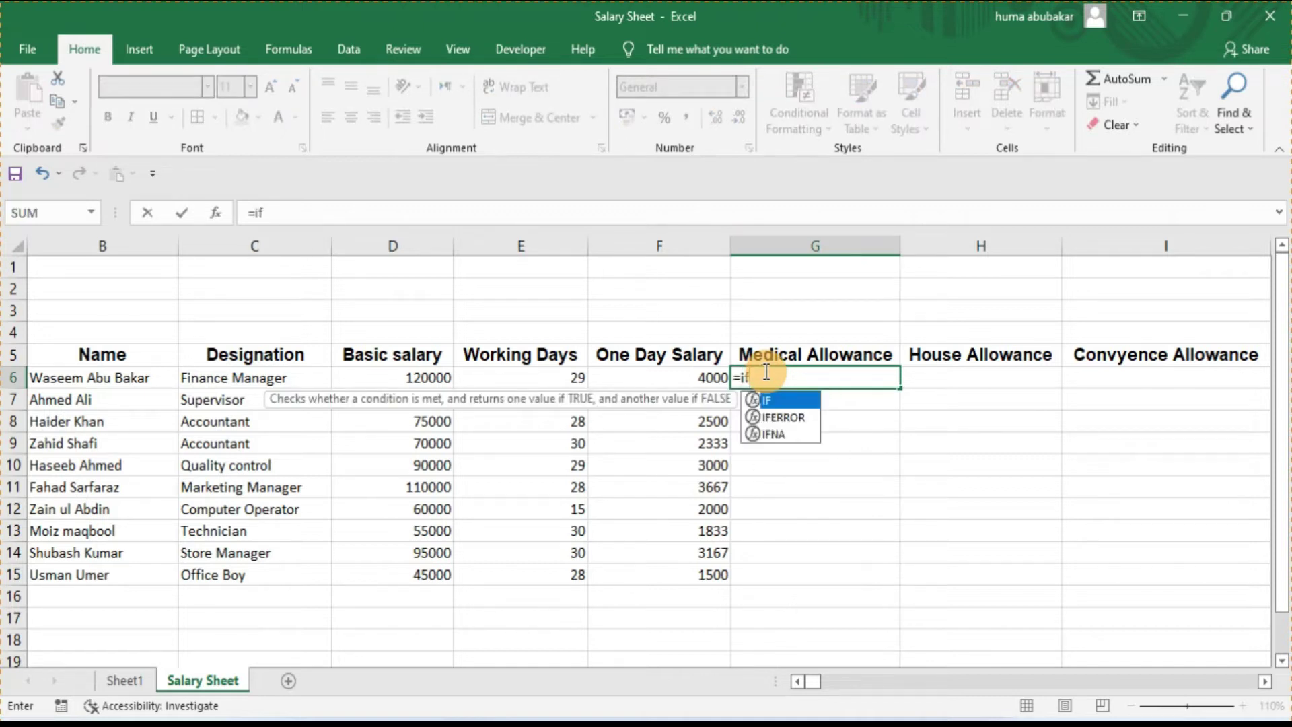
pyautogui.write('(')
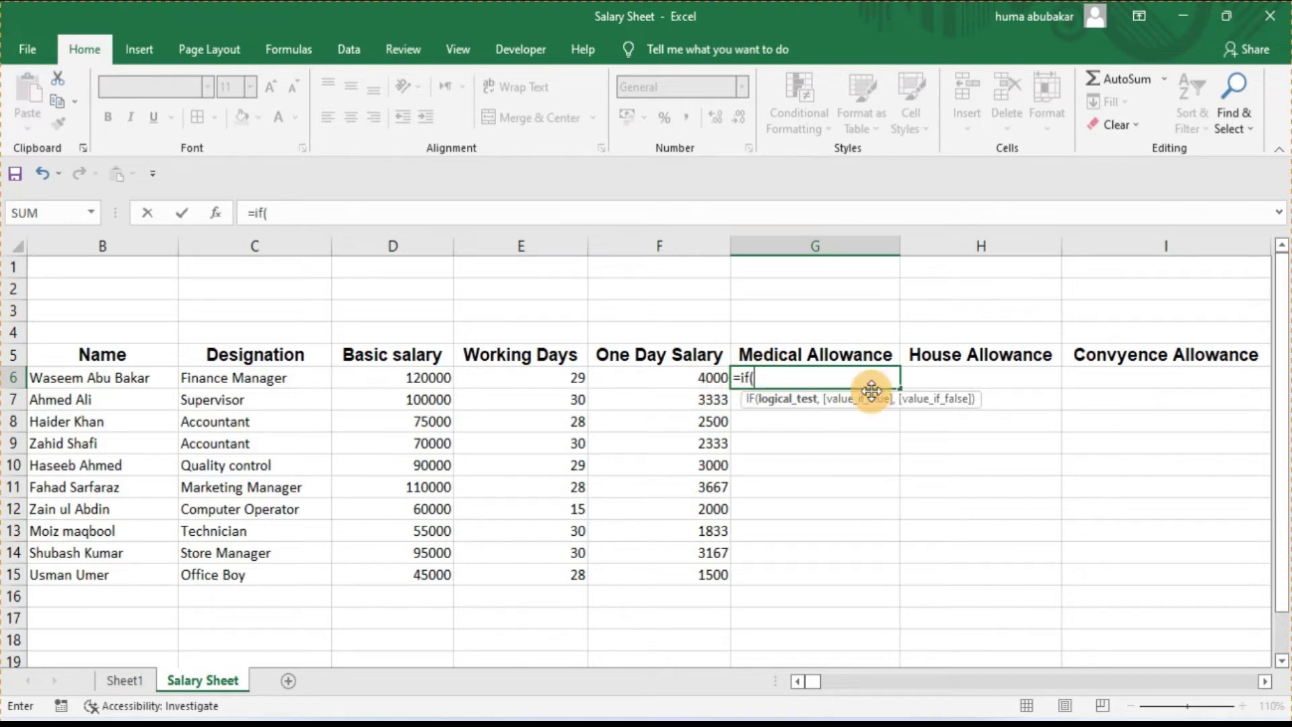
pyautogui.click(404, 374)
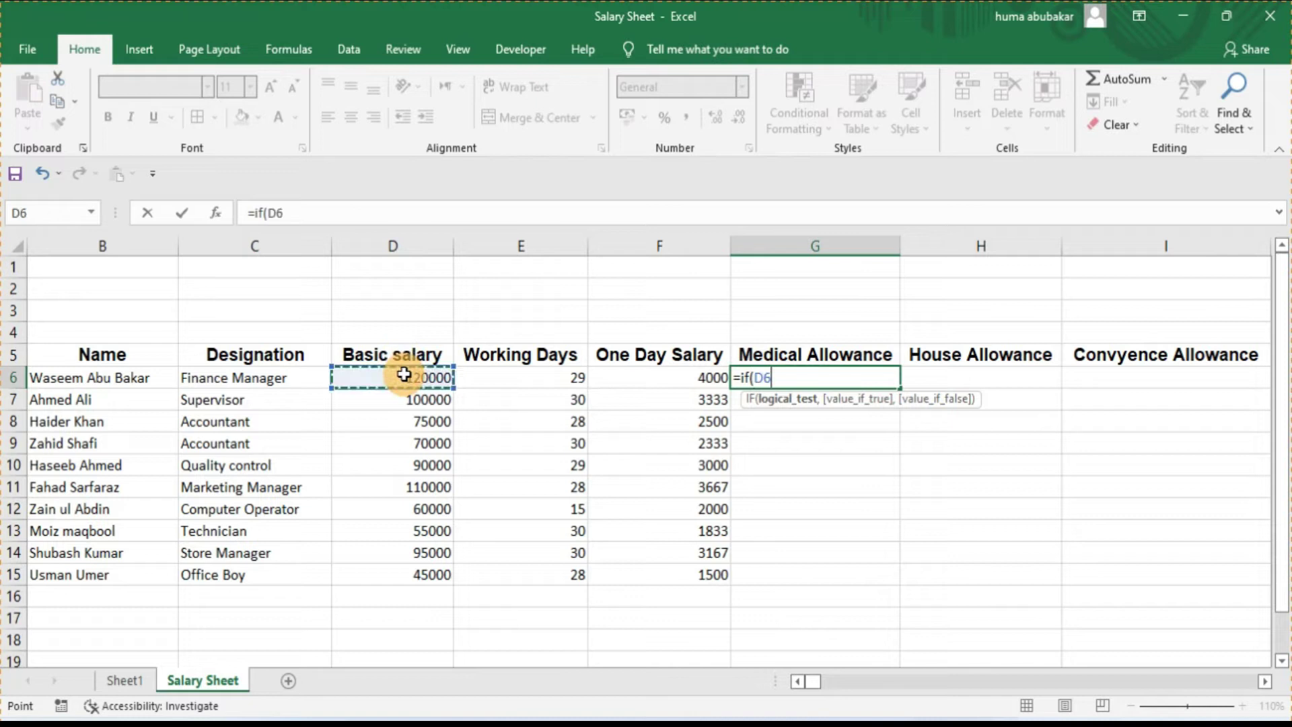
pyautogui.write('>')
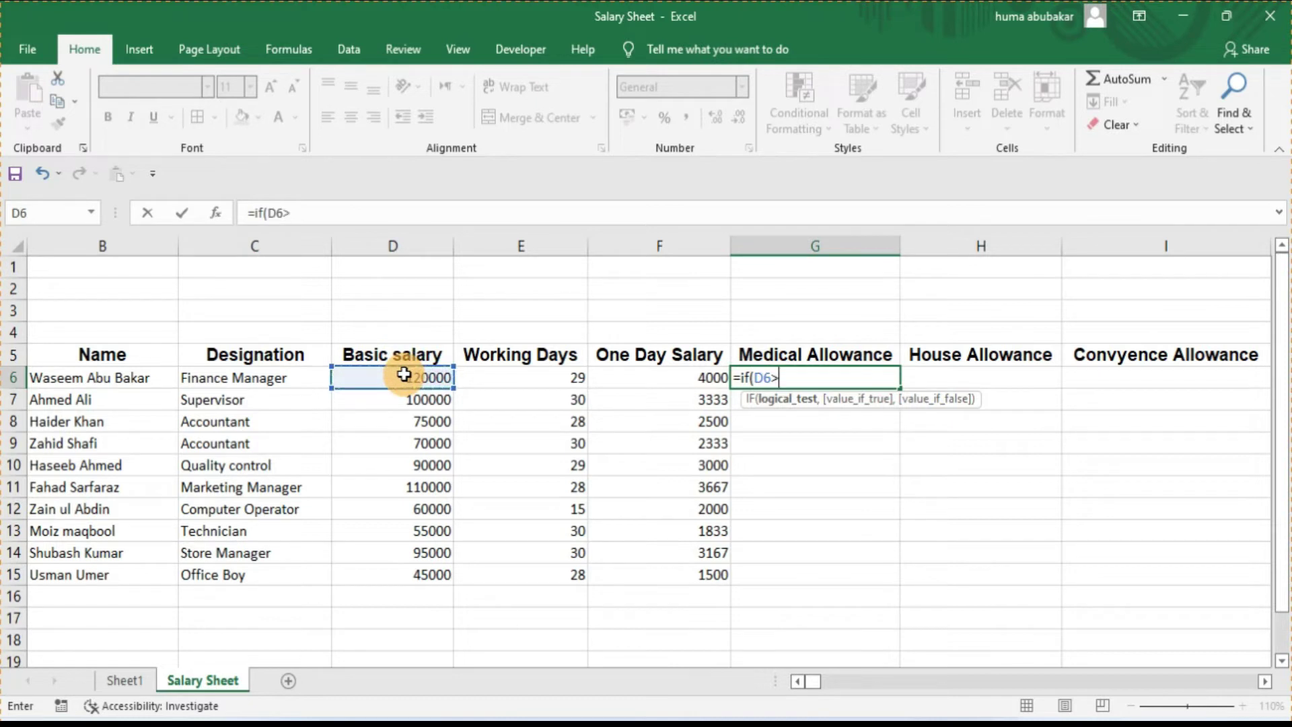
pyautogui.write('=')
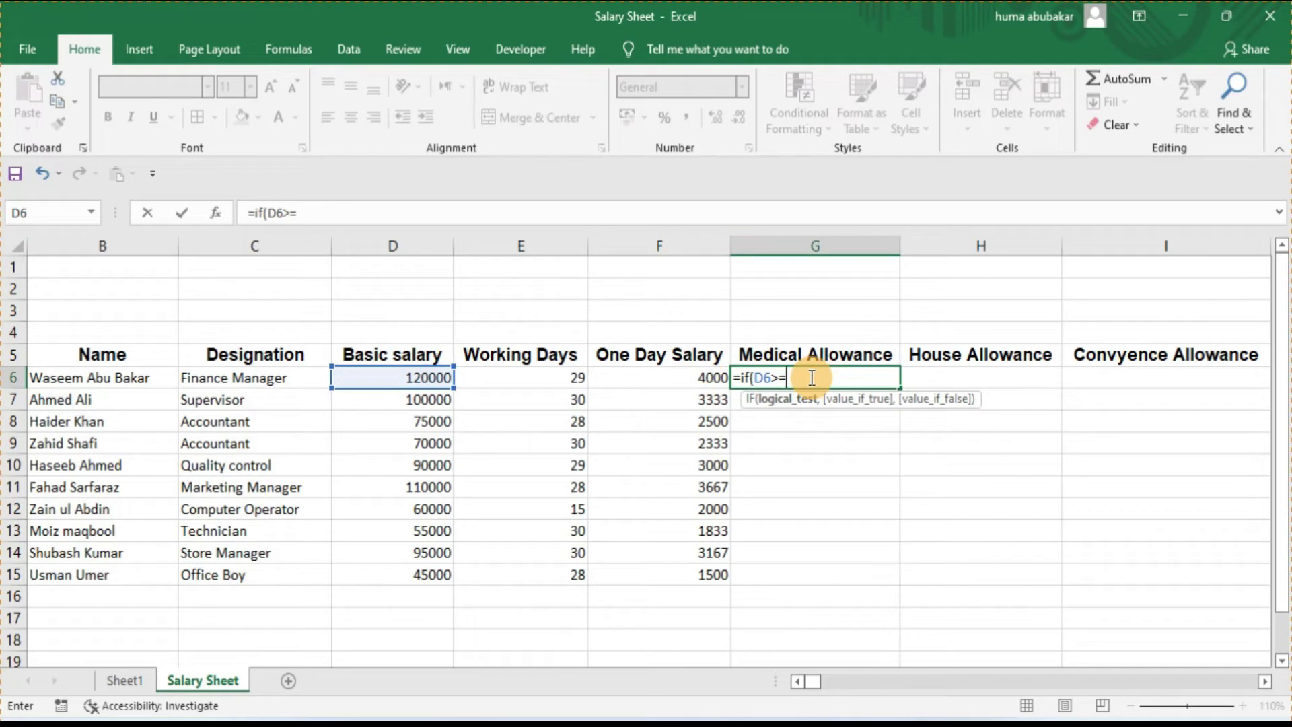
pyautogui.write('70,000')
pyautogui.press('BackSpace')
pyautogui.press('BackSpace')
pyautogui.press('BackSpace')
pyautogui.press('BackSpace')
pyautogui.write('000')
pyautogui.write(',')
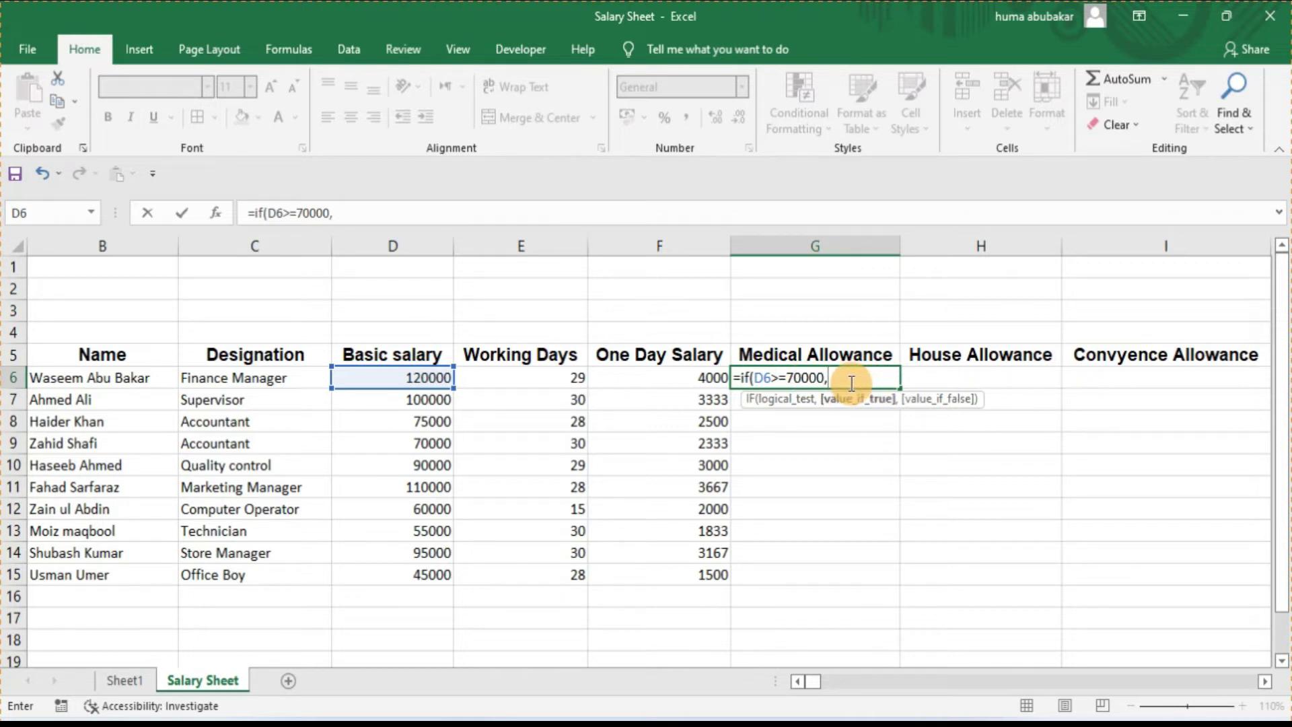
pyautogui.click(434, 378)
pyautogui.write('*')
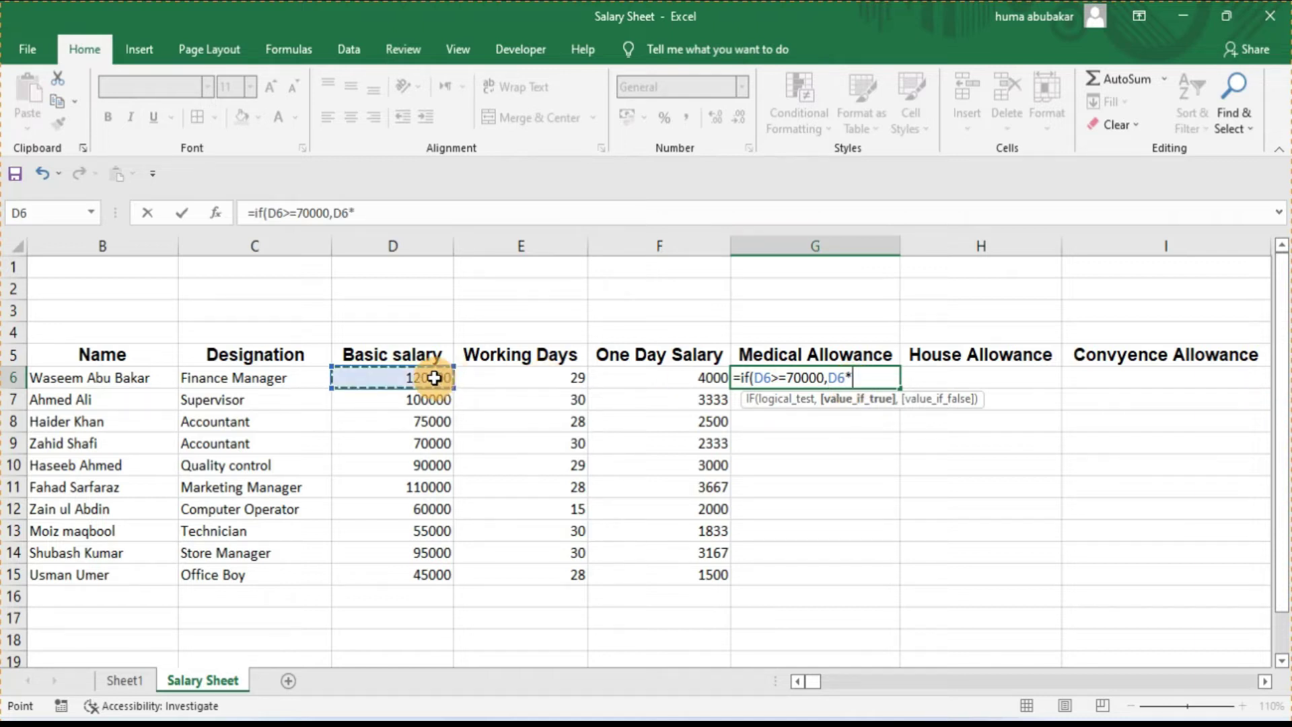
pyautogui.write('2.5%')
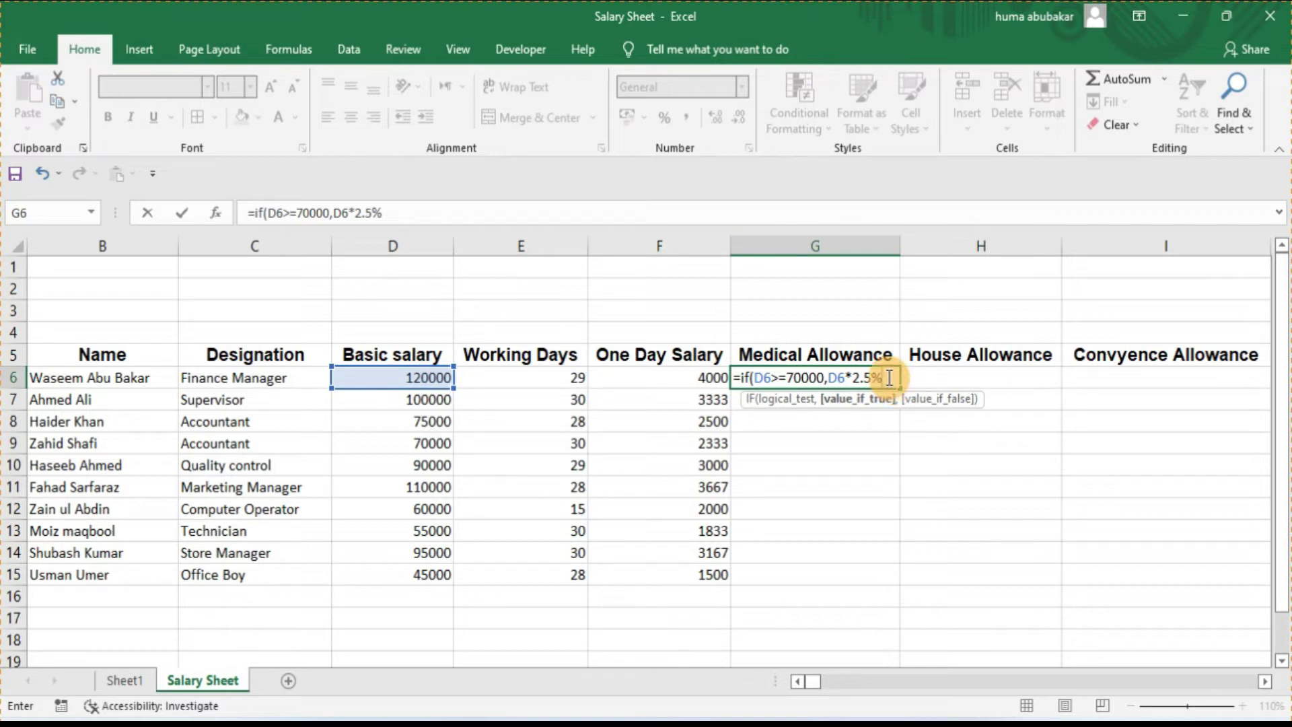
pyautogui.write(',')
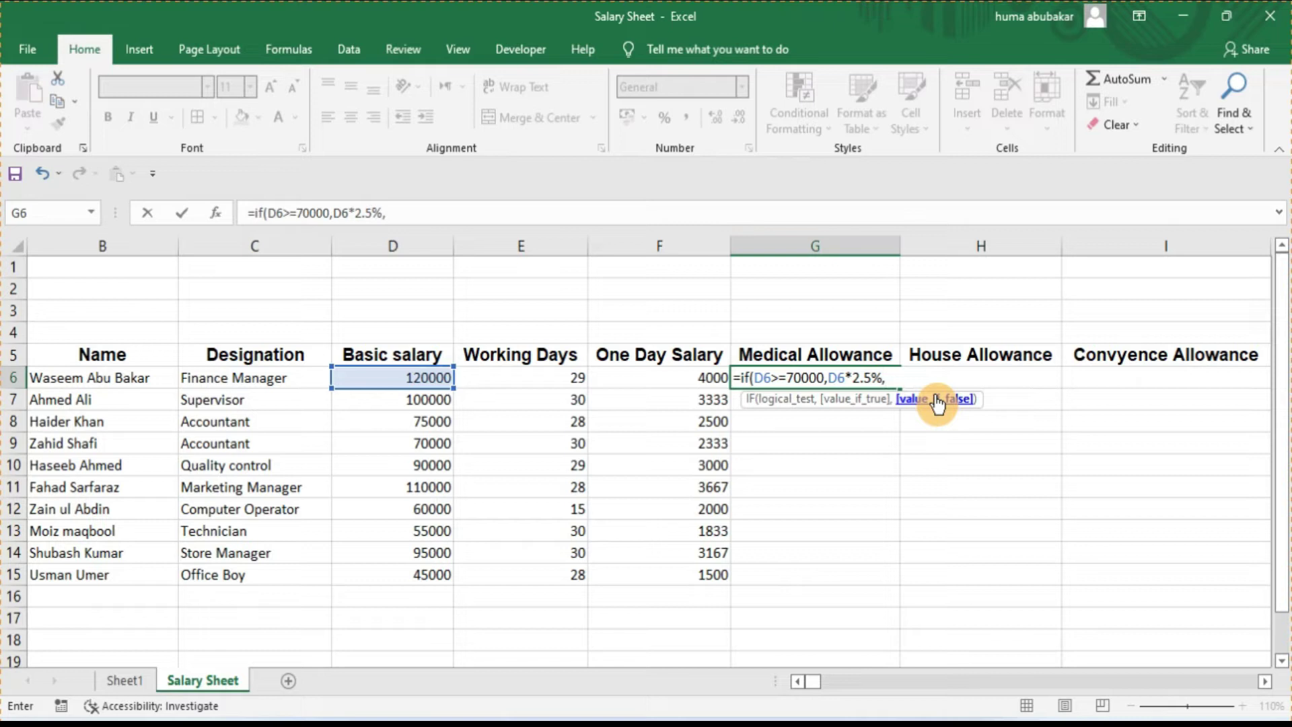
pyautogui.click(407, 379)
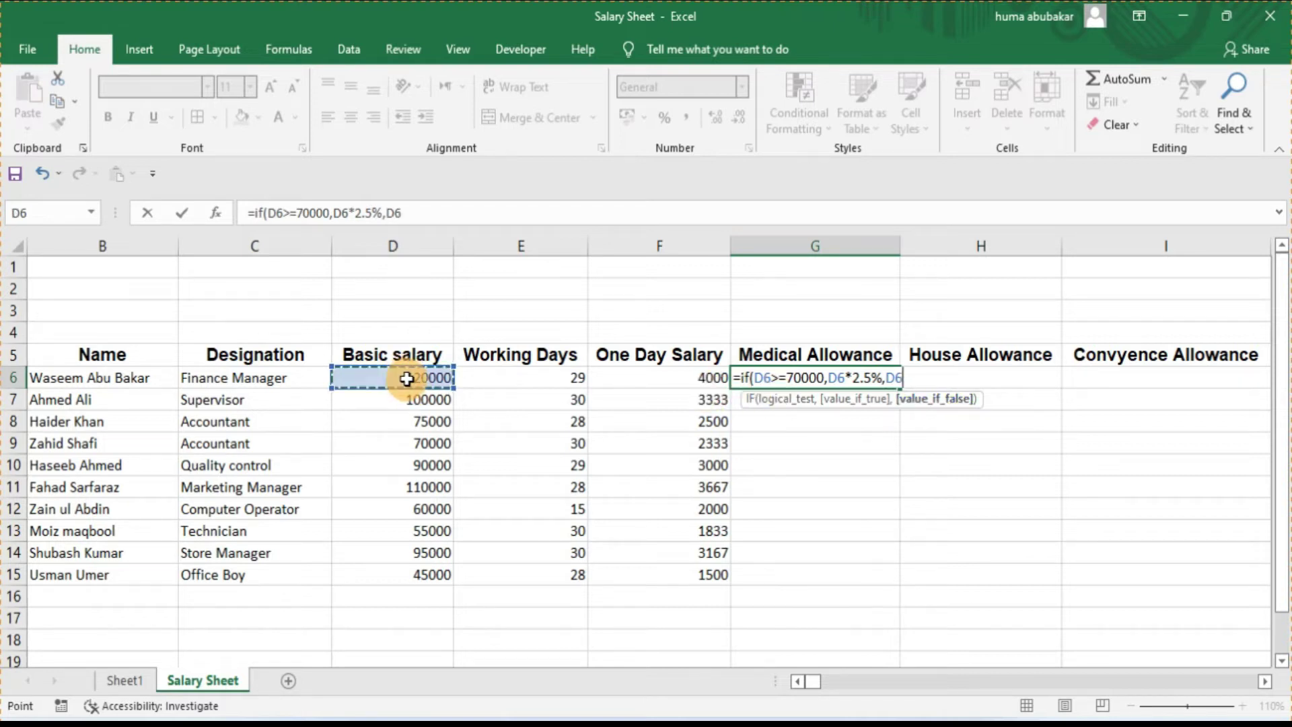
pyautogui.write('*2%)')
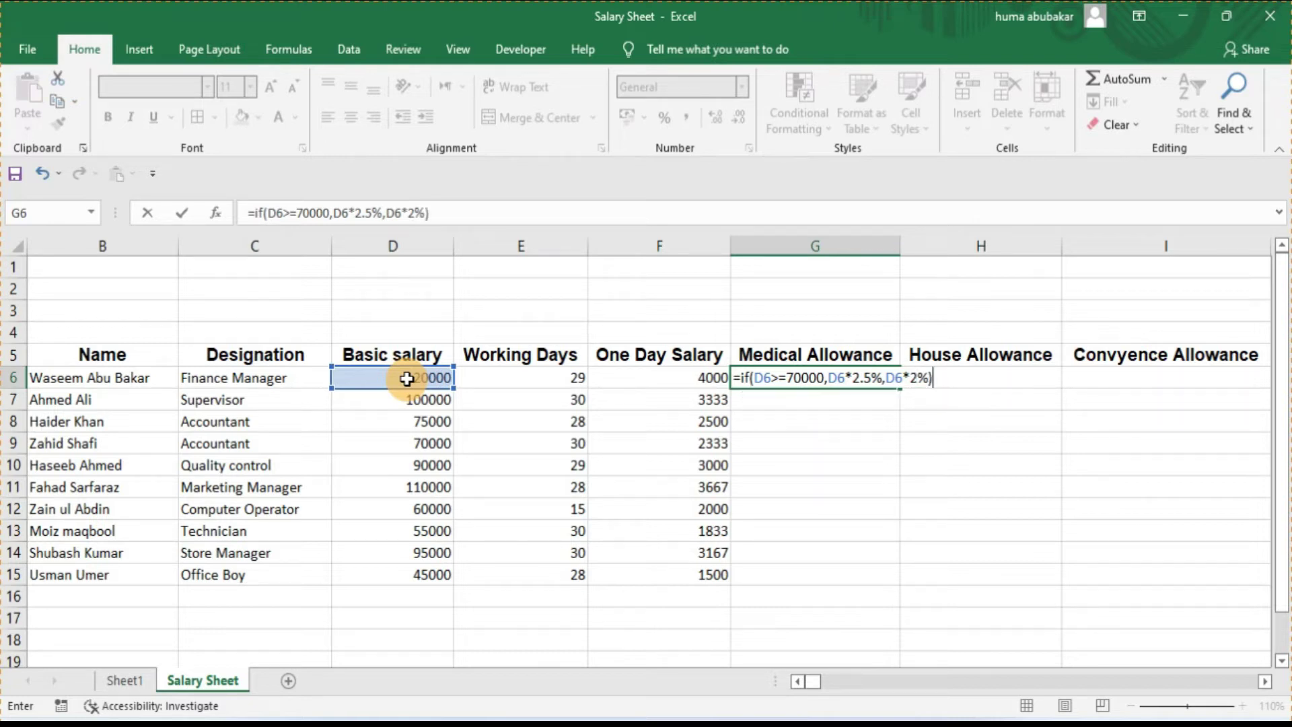
pyautogui.press('Return')
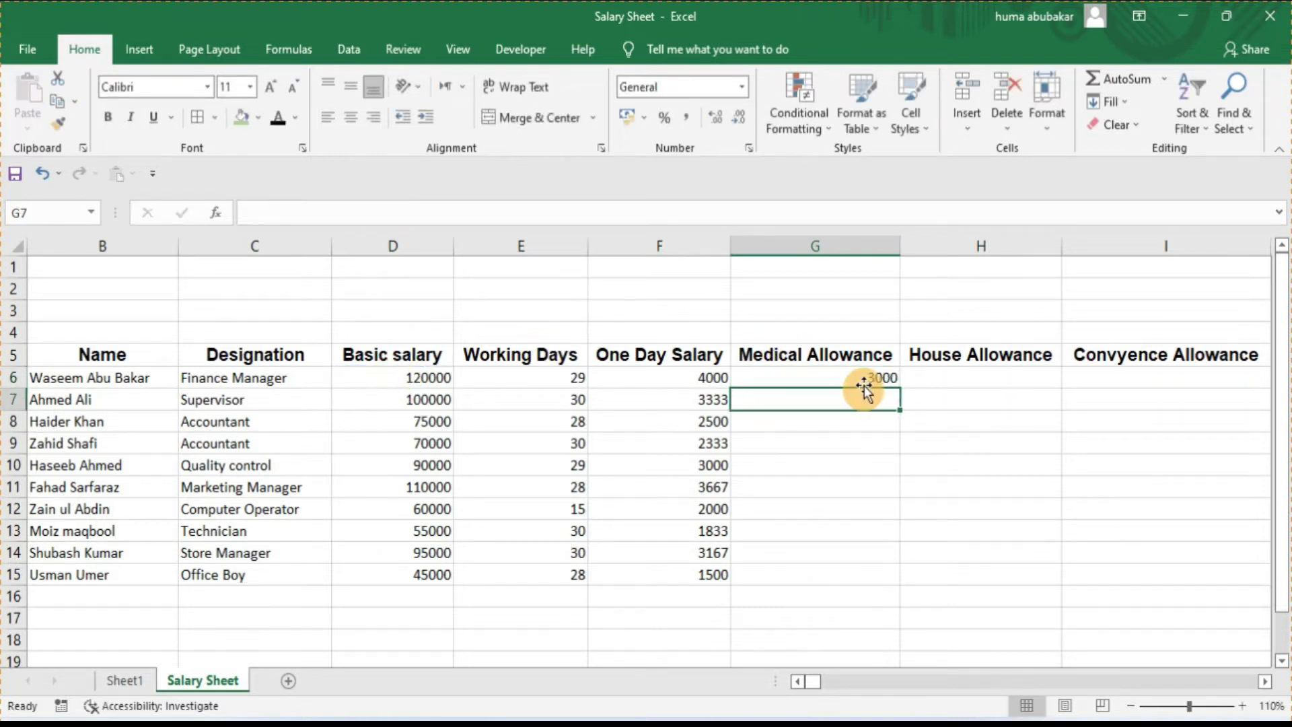
# Step: Fill the Medical Allowance formula down to G15
pyautogui.click(875, 378)
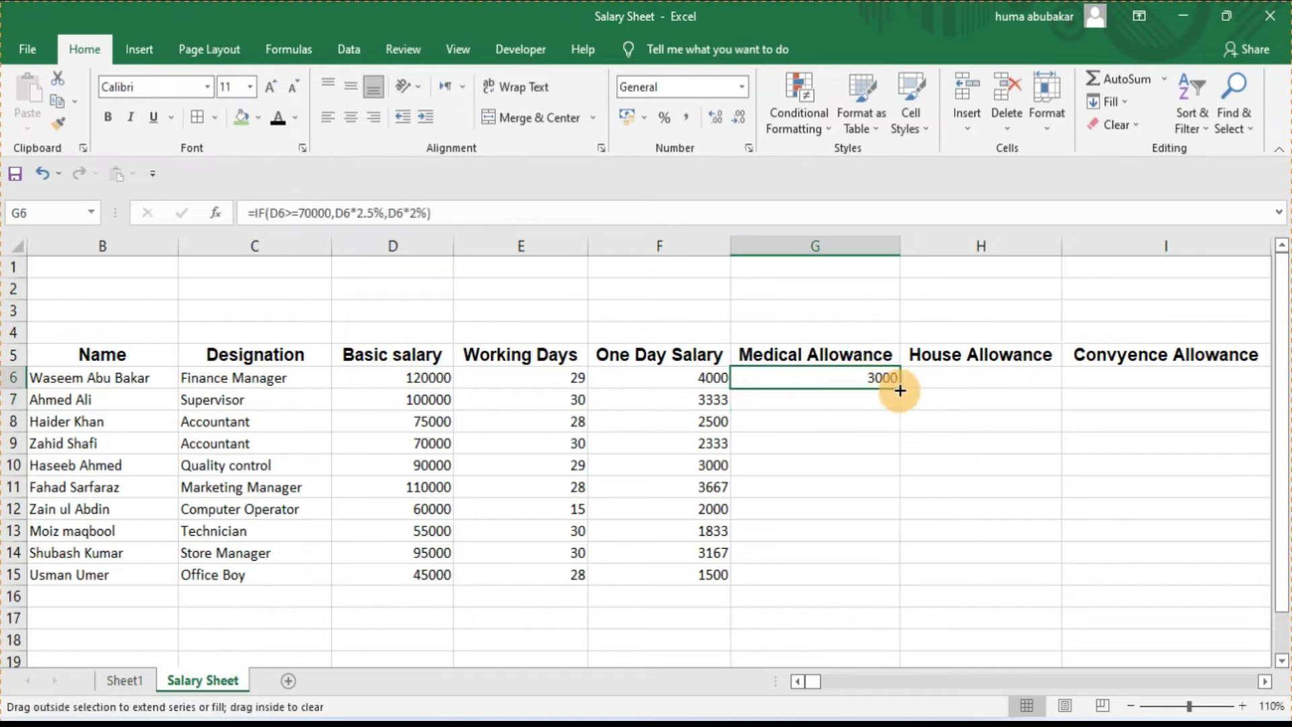
pyautogui.doubleClick(899, 387)
pyautogui.click(961, 377)
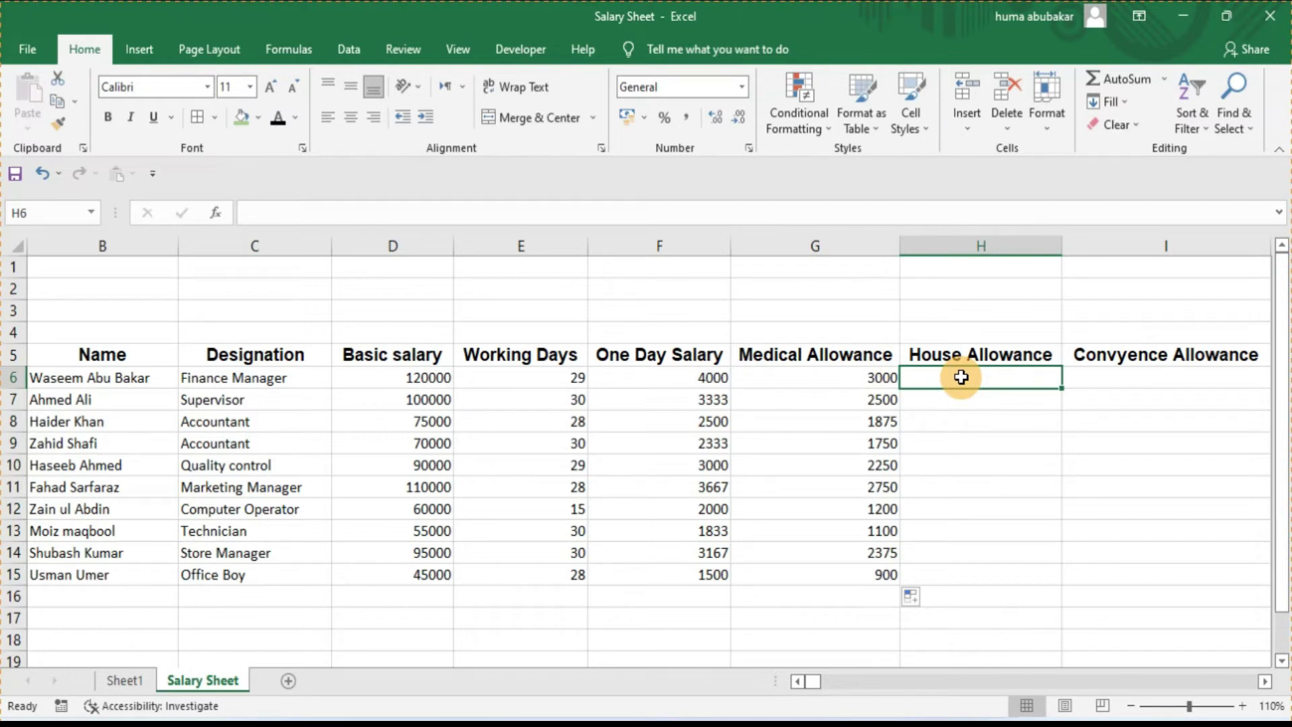
# Step: Enter =IF(D6>=70000,D6*3%,0) in H6 for House Allowance
pyautogui.write('=if')
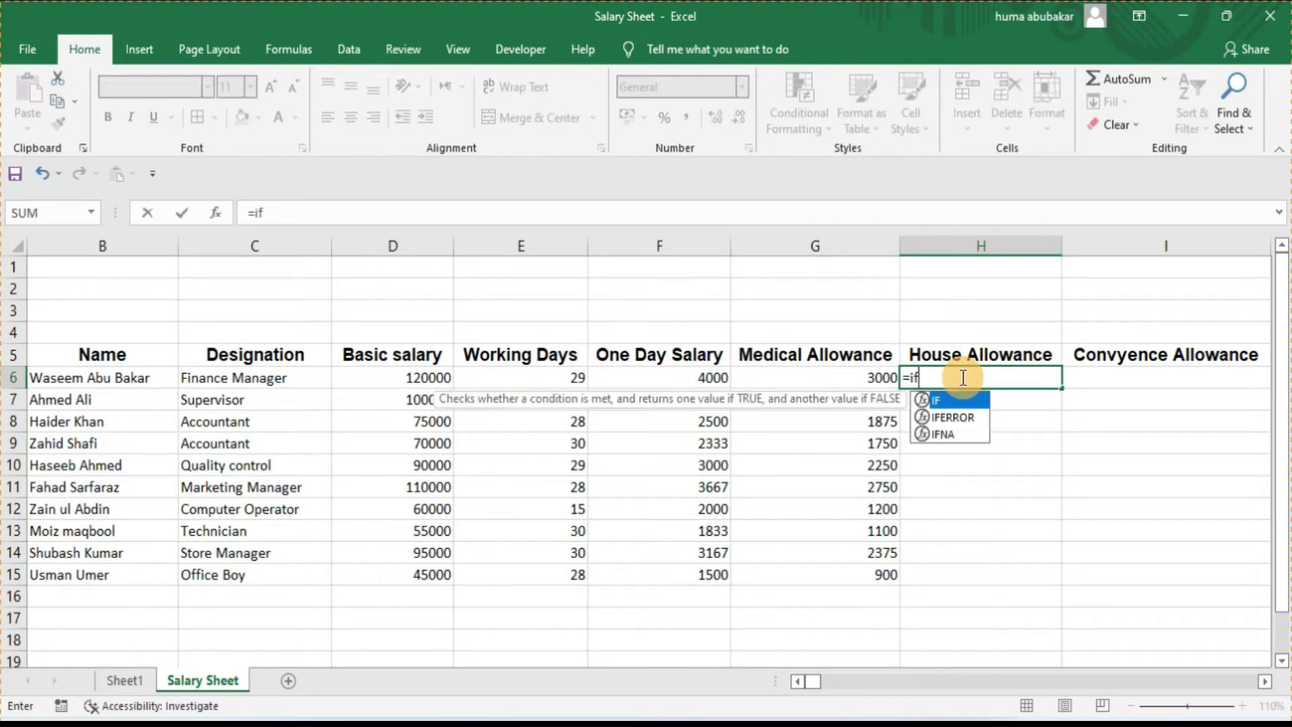
pyautogui.write('(')
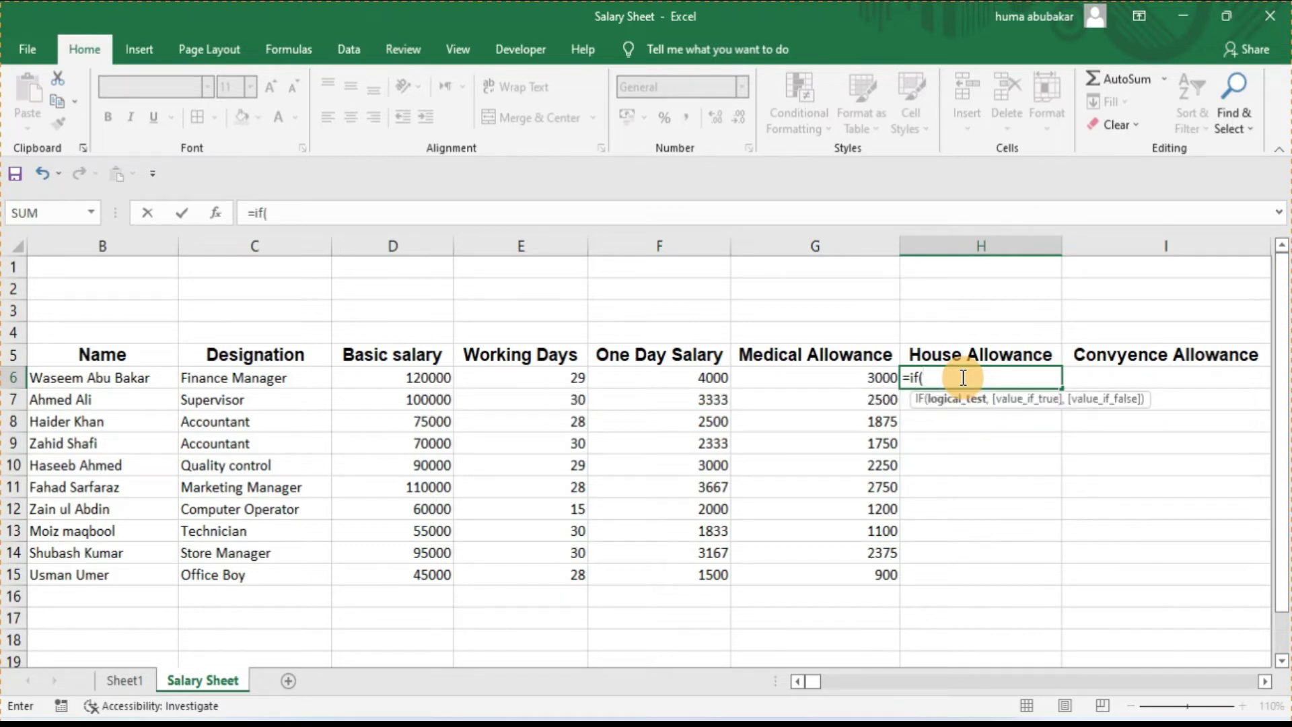
pyautogui.click(420, 382)
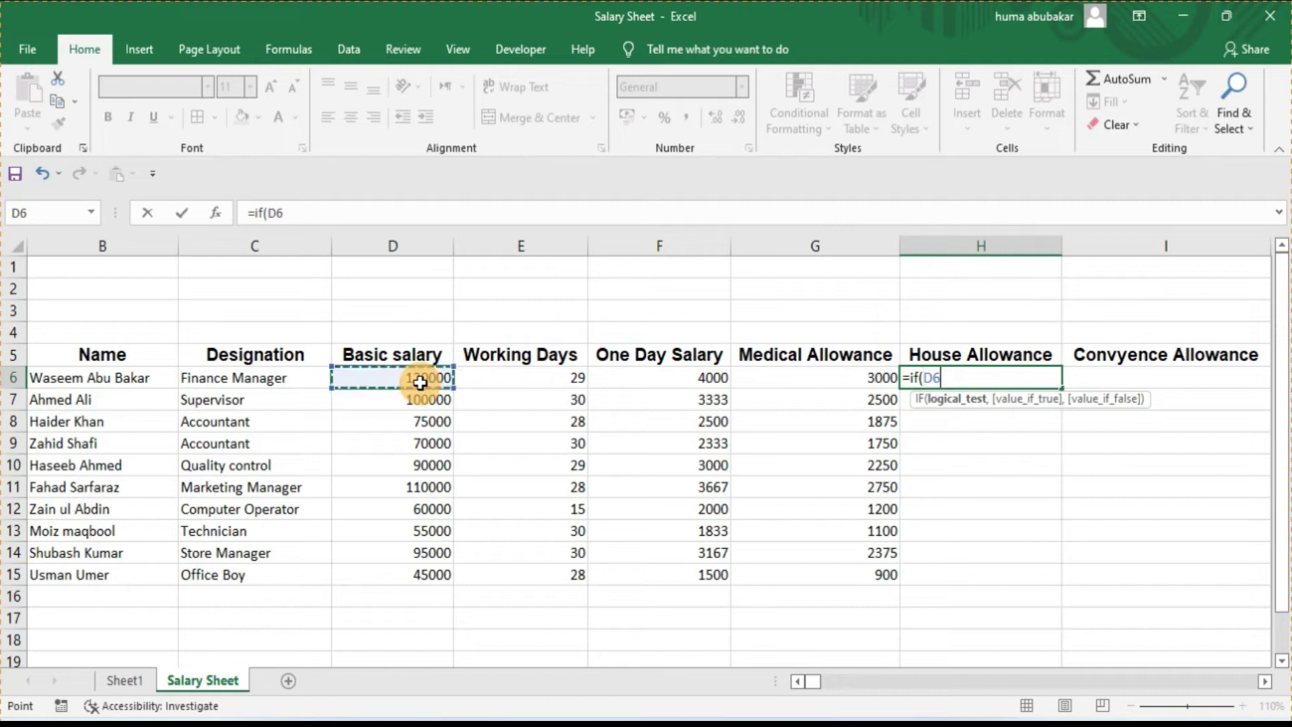
pyautogui.write('>=')
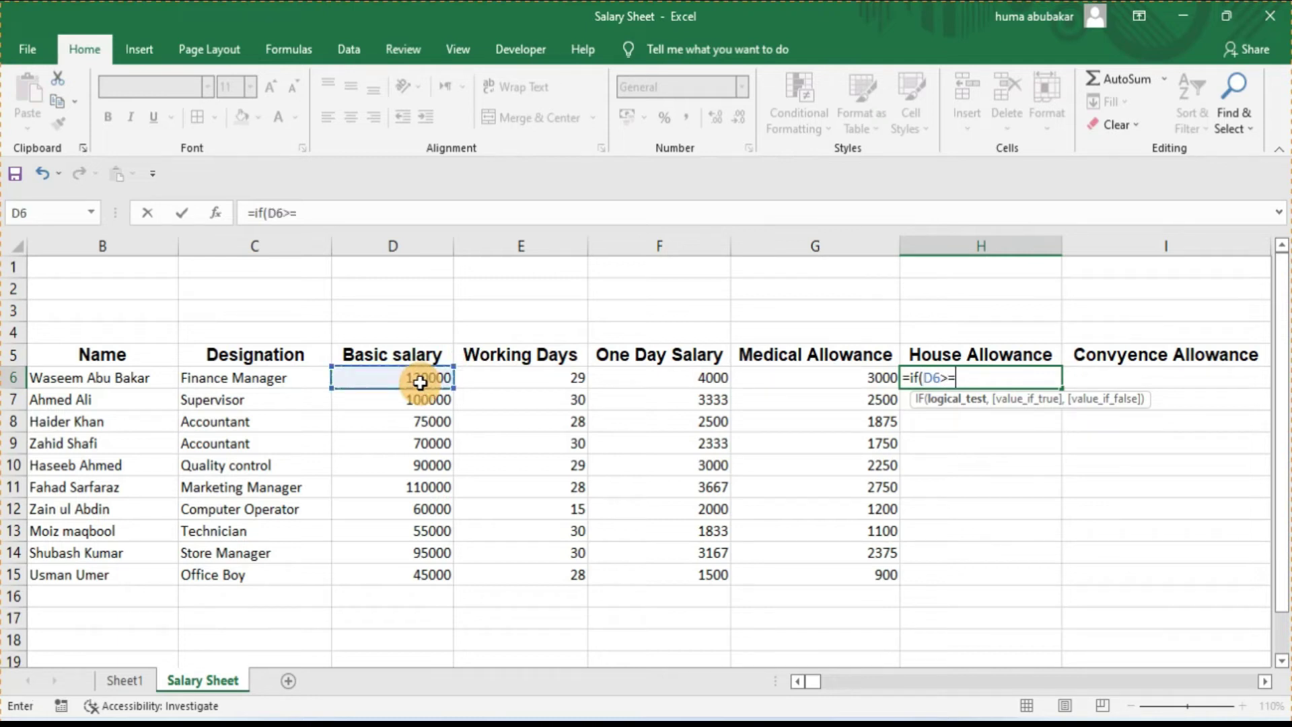
pyautogui.write('70,000')
pyautogui.press('BackSpace')
pyautogui.press('BackSpace')
pyautogui.press('BackSpace')
pyautogui.press('BackSpace')
pyautogui.write('000,')
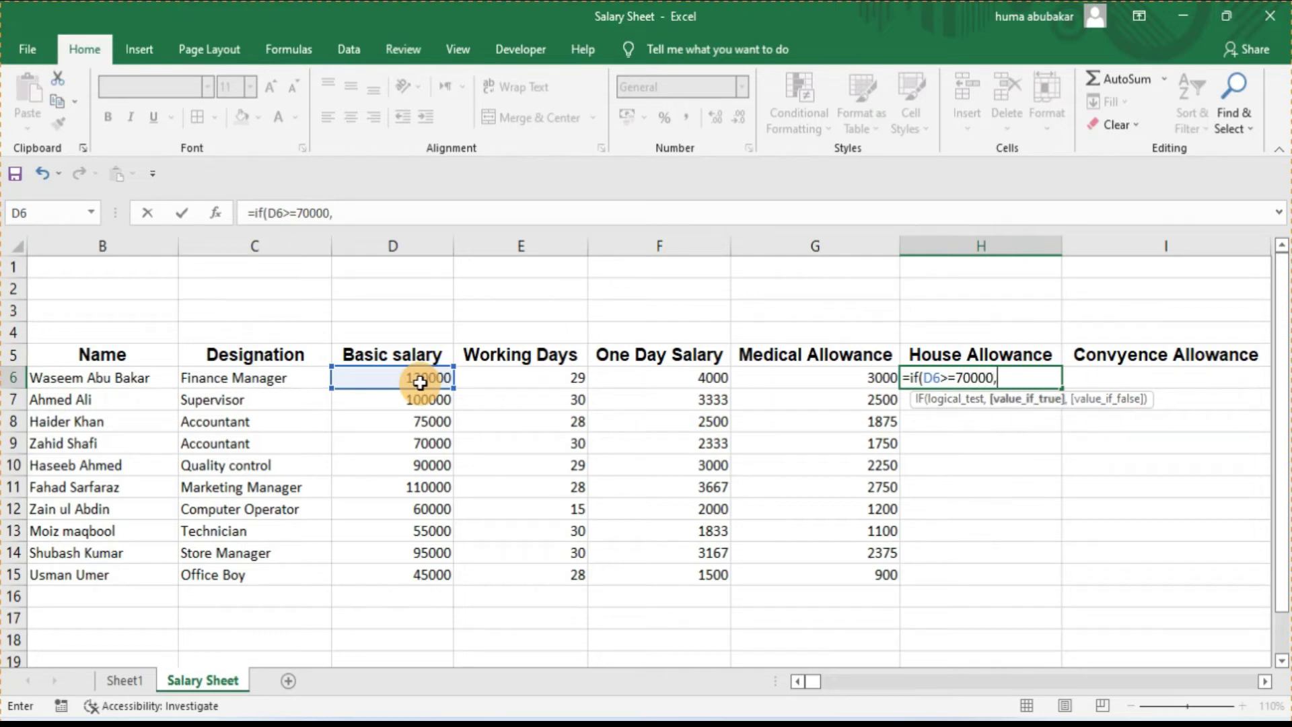
pyautogui.click(420, 382)
pyautogui.write('*3')
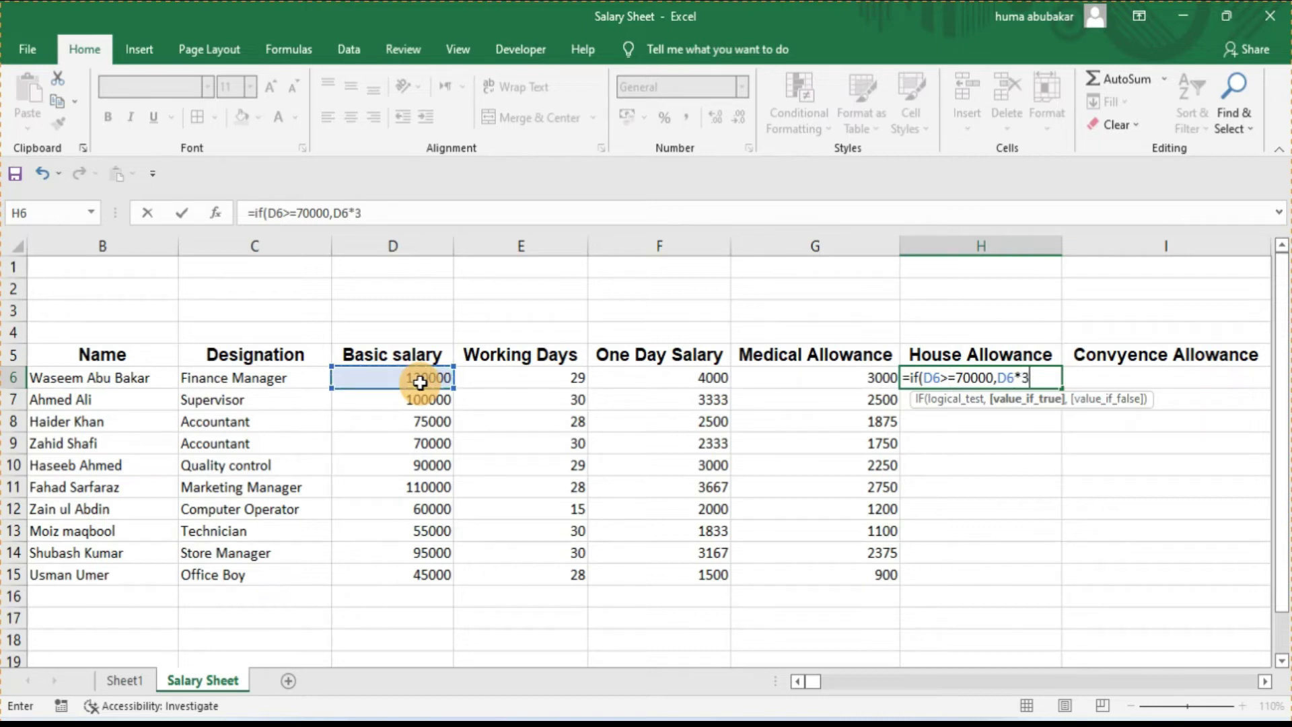
pyautogui.write('%,0')
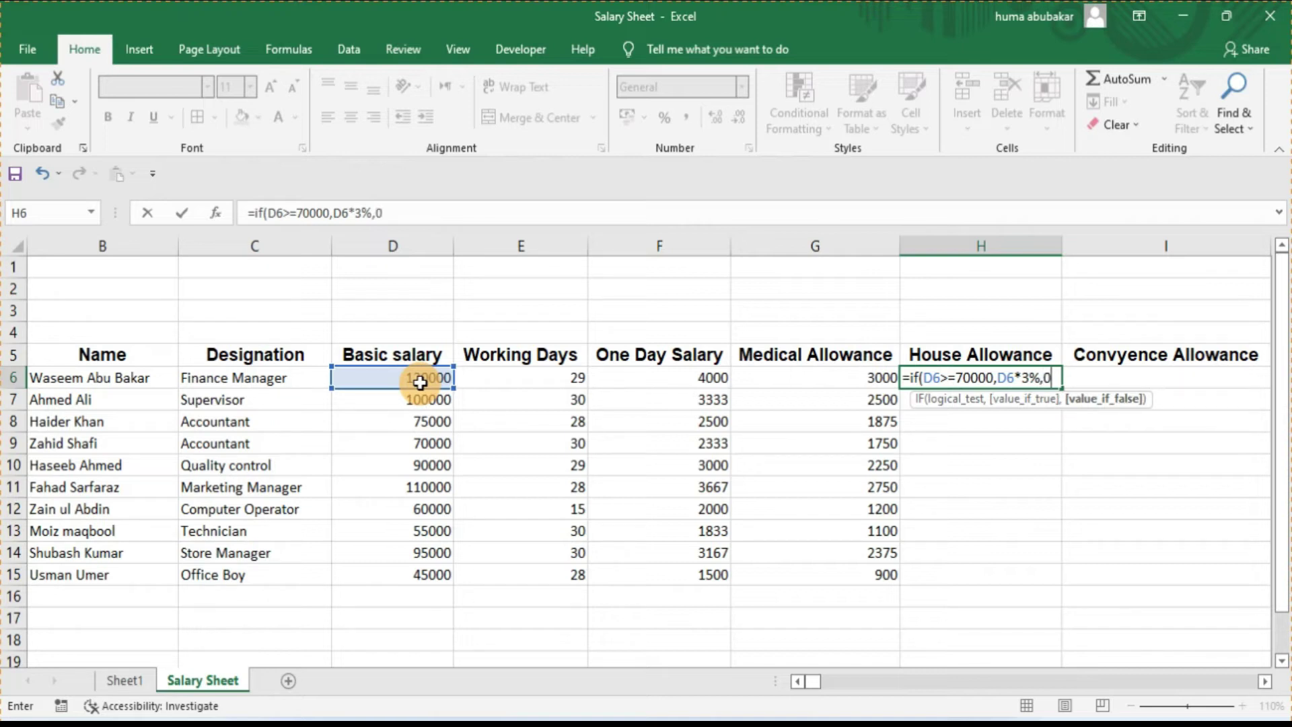
pyautogui.write(')')
pyautogui.press('Return')
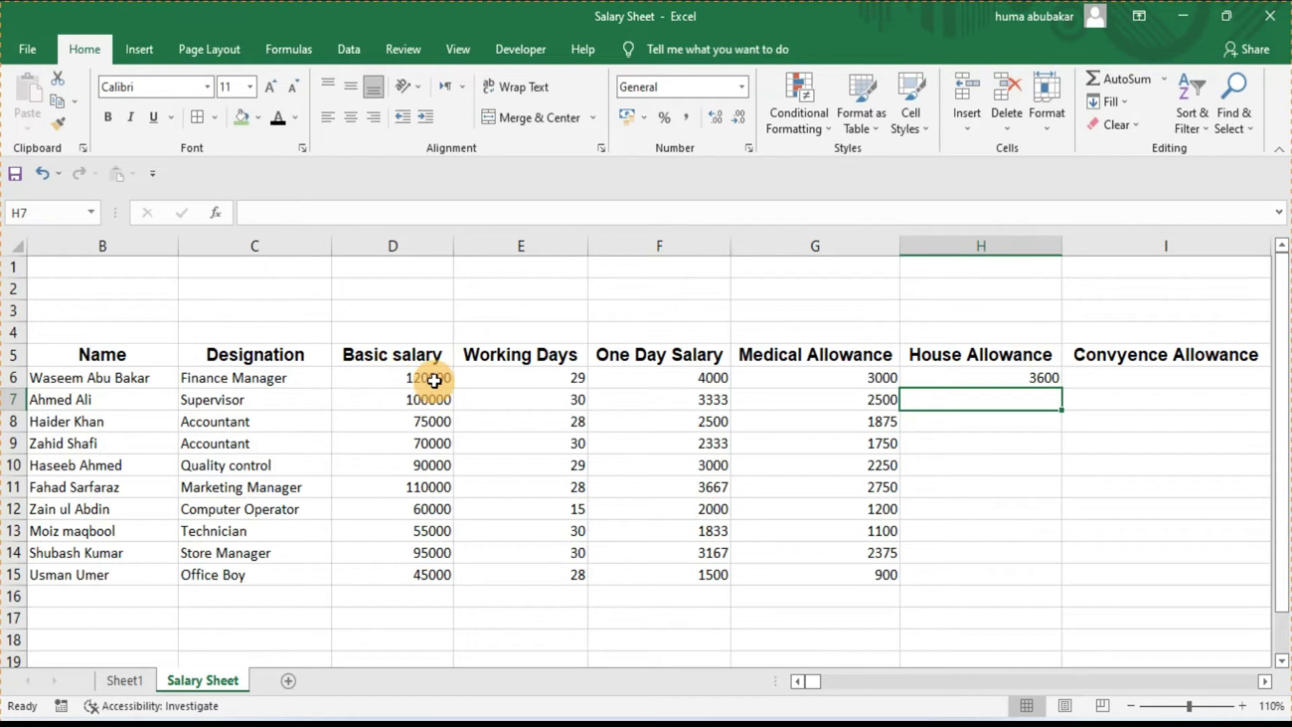
# Step: Fill the House Allowance formula down to H15 and check the copied cells
pyautogui.click(1052, 377)
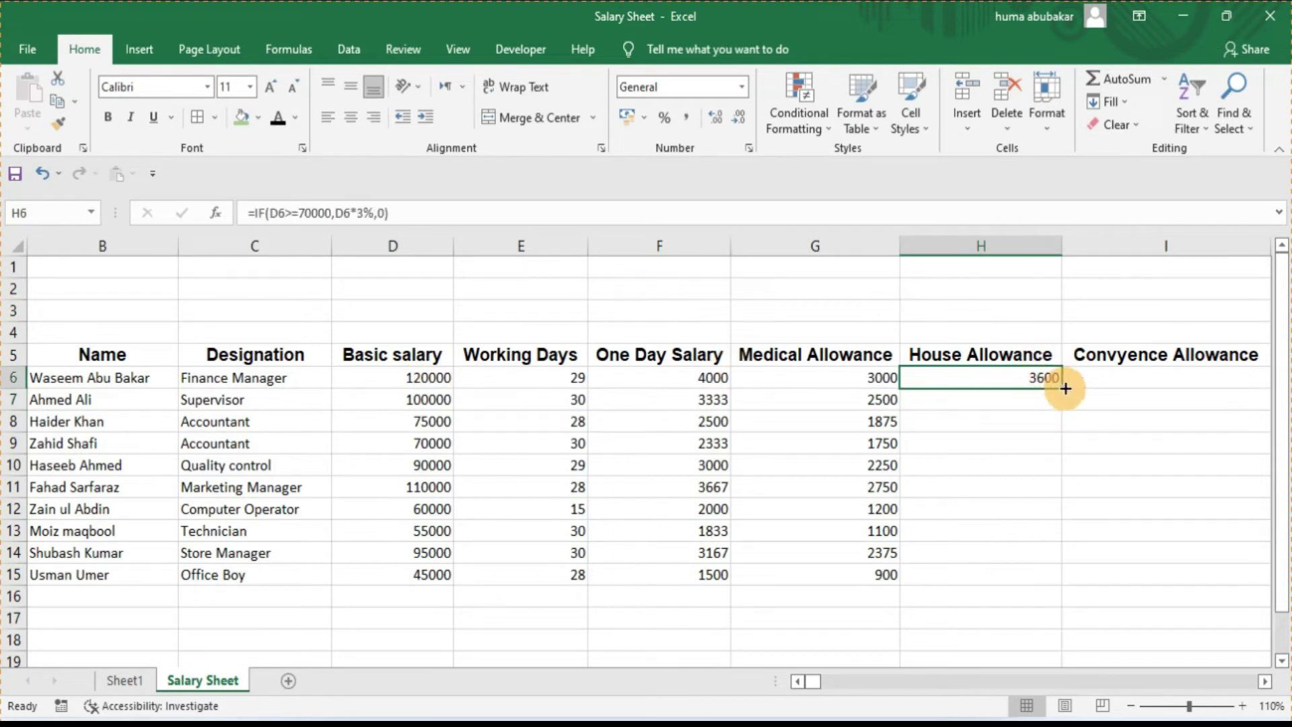
pyautogui.doubleClick(1062, 387)
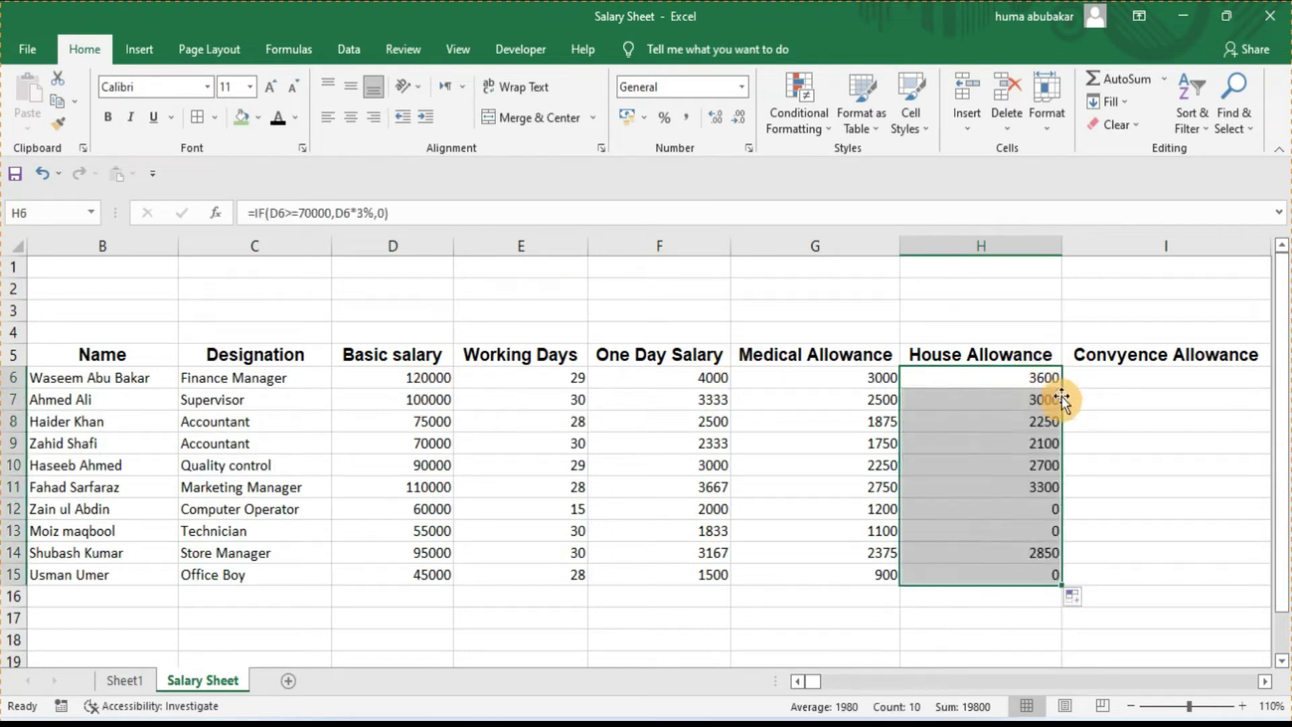
pyautogui.click(1074, 458)
pyautogui.click(1044, 503)
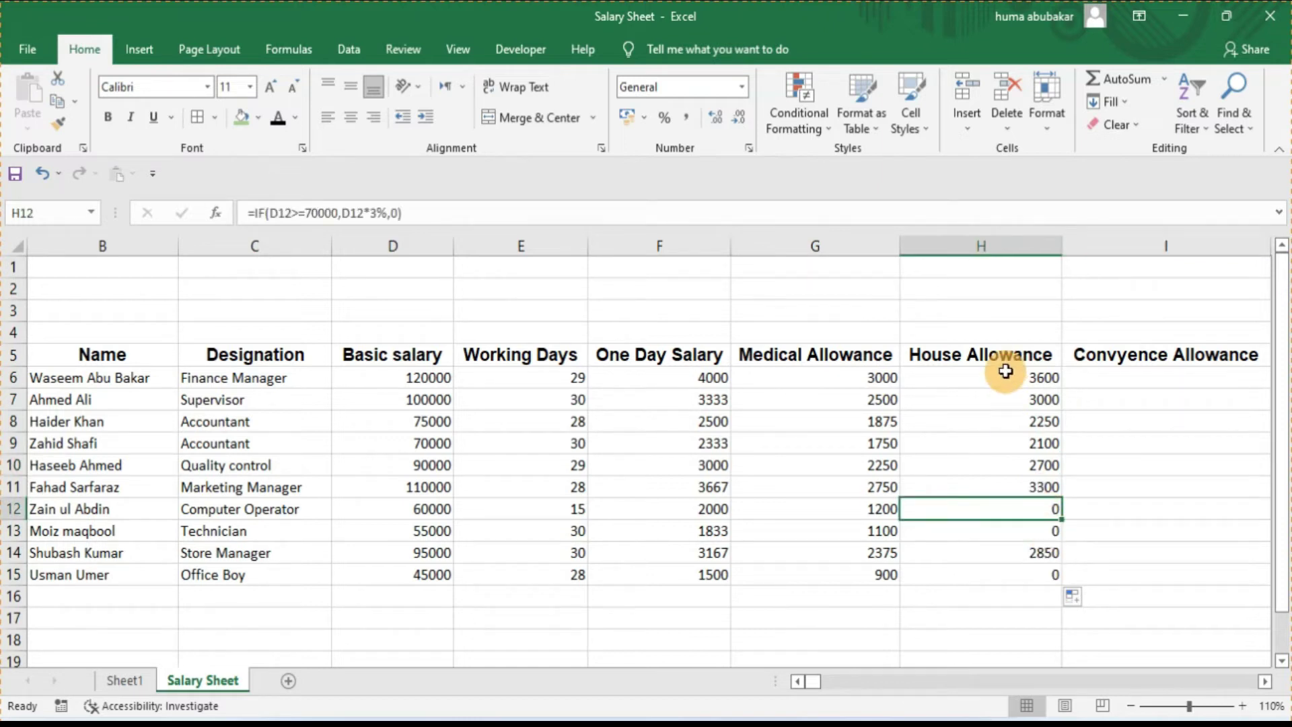
# Step: Format H6:H15 in Comma Style with no decimals
pyautogui.moveTo(1005, 371); pyautogui.dragTo(1009, 572)
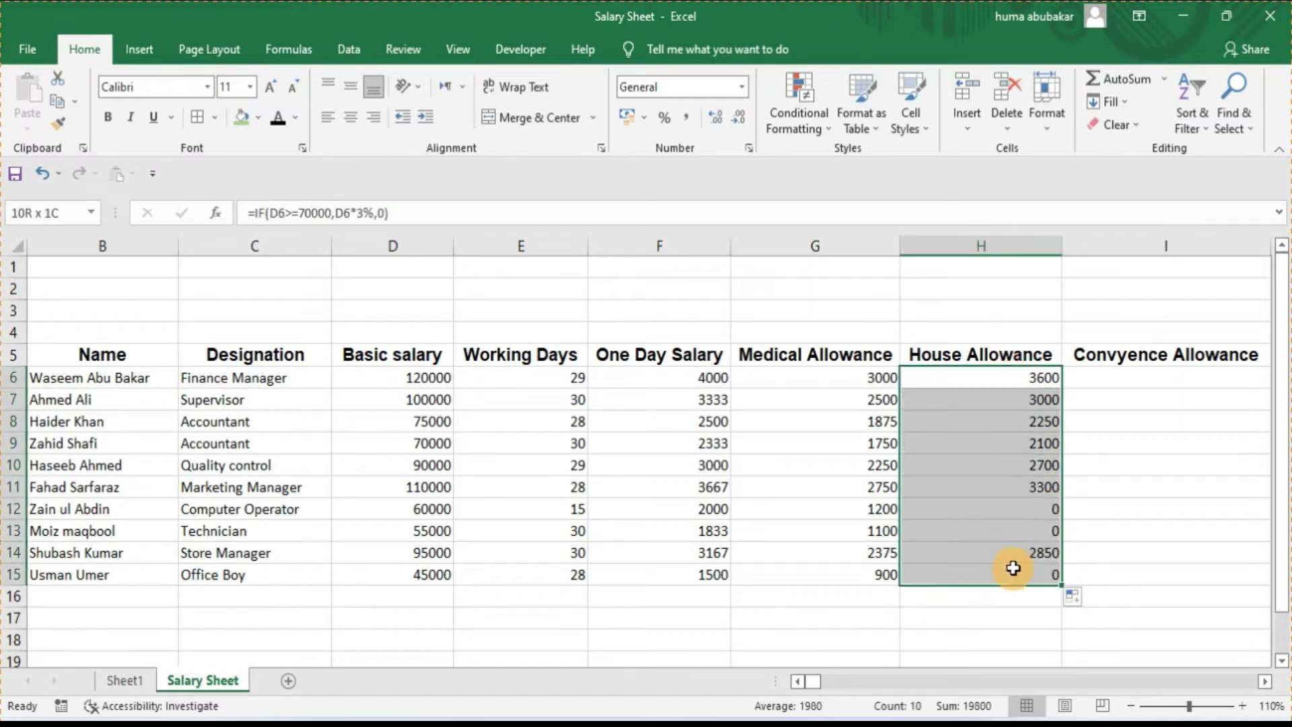
pyautogui.click(685, 119)
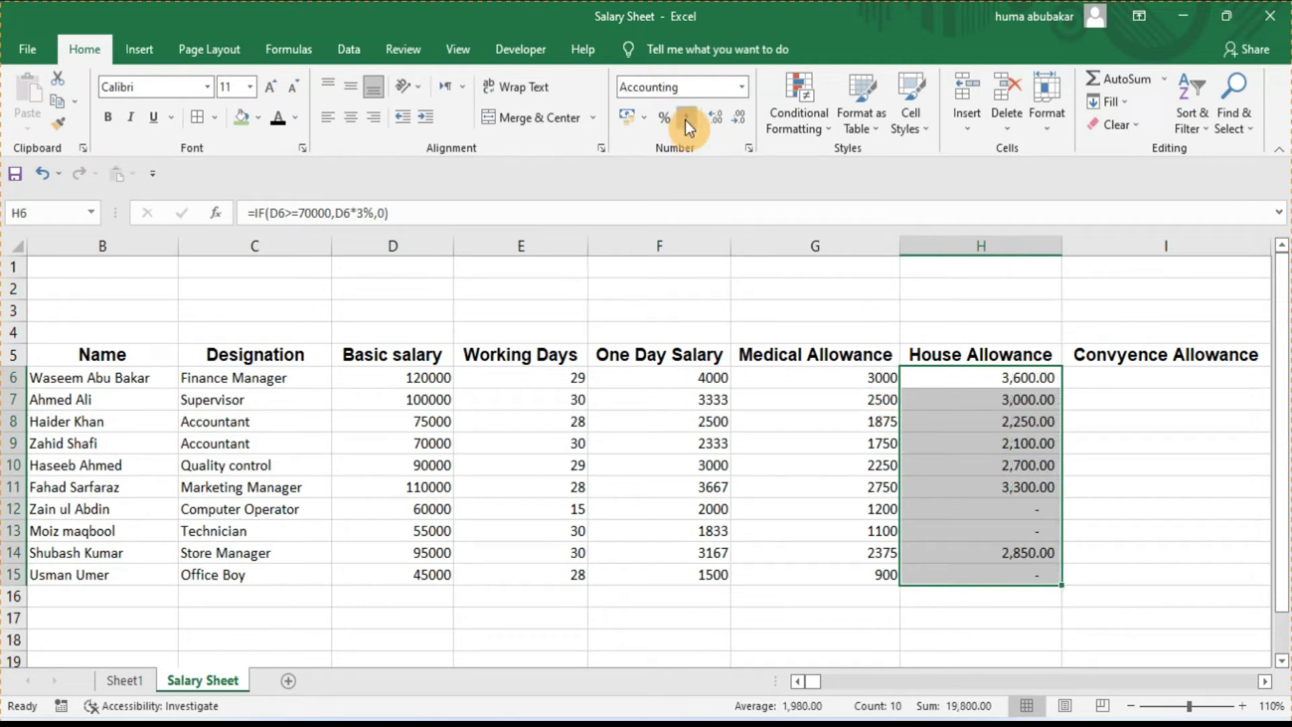
pyautogui.click(982, 453)
pyautogui.moveTo(996, 376); pyautogui.dragTo(1002, 573)
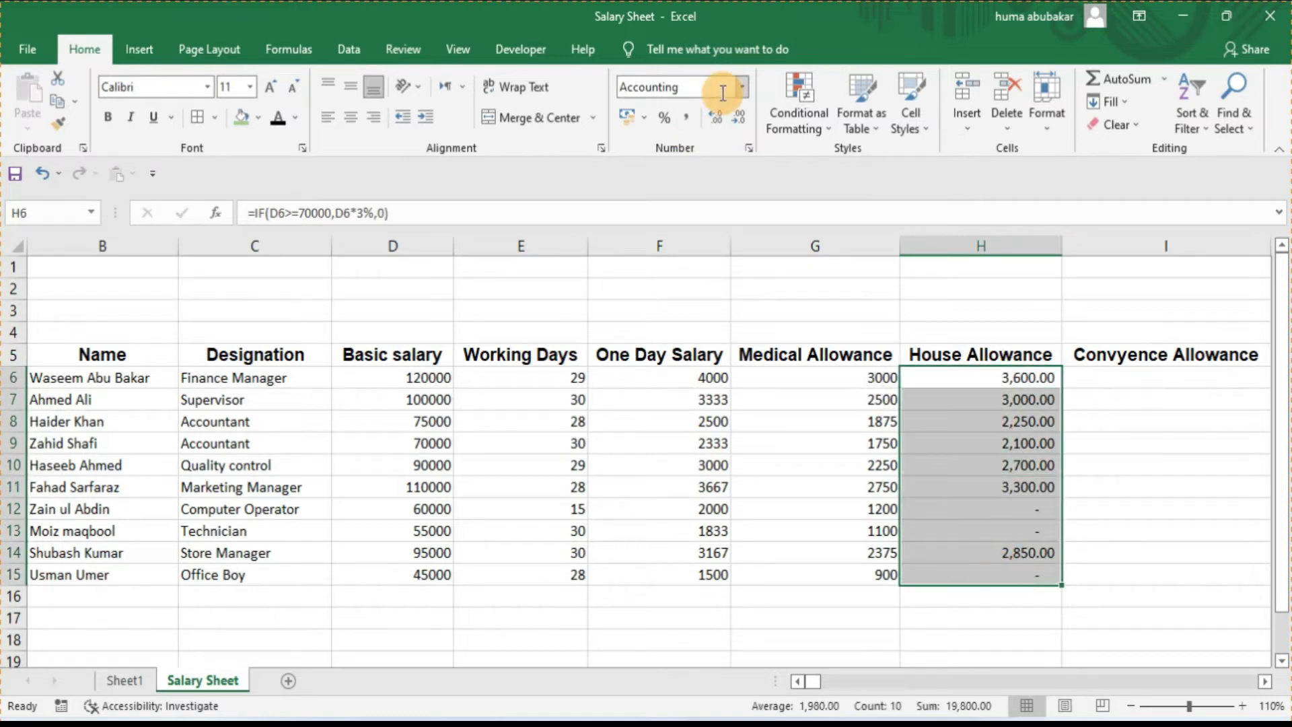
pyautogui.click(738, 120)
pyautogui.click(737, 119)
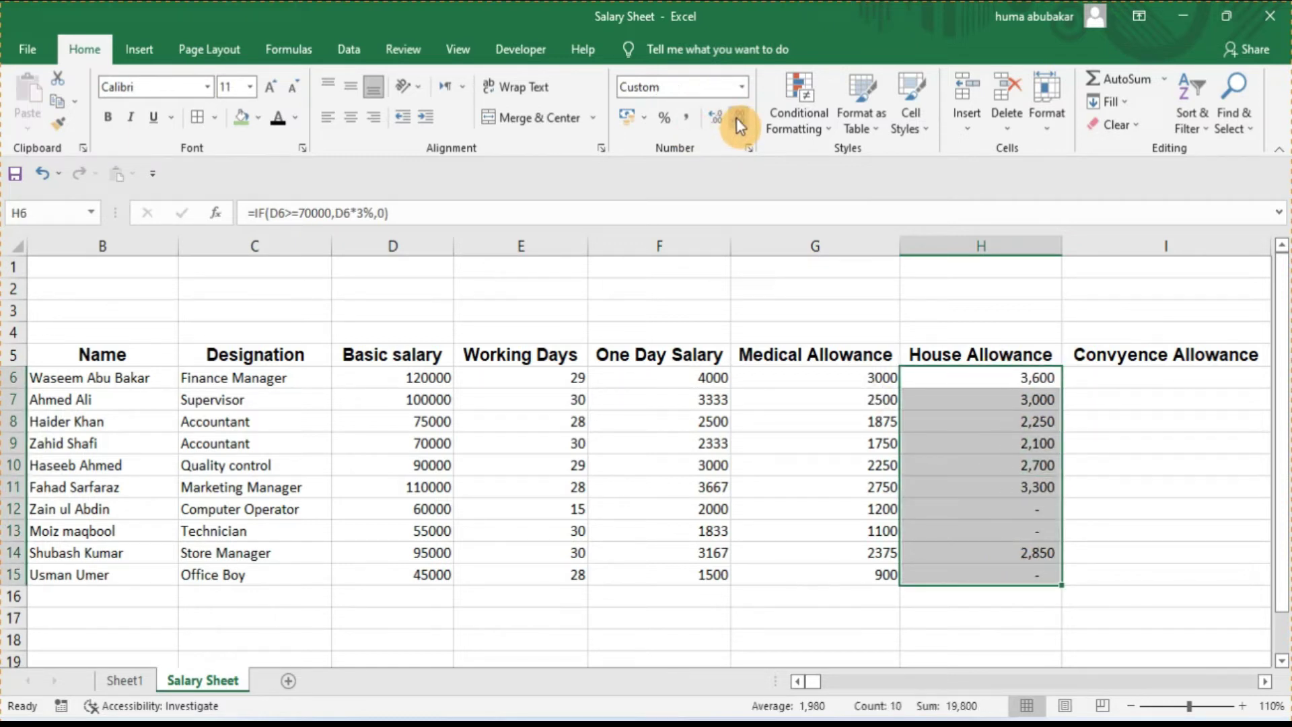
pyautogui.click(1088, 377)
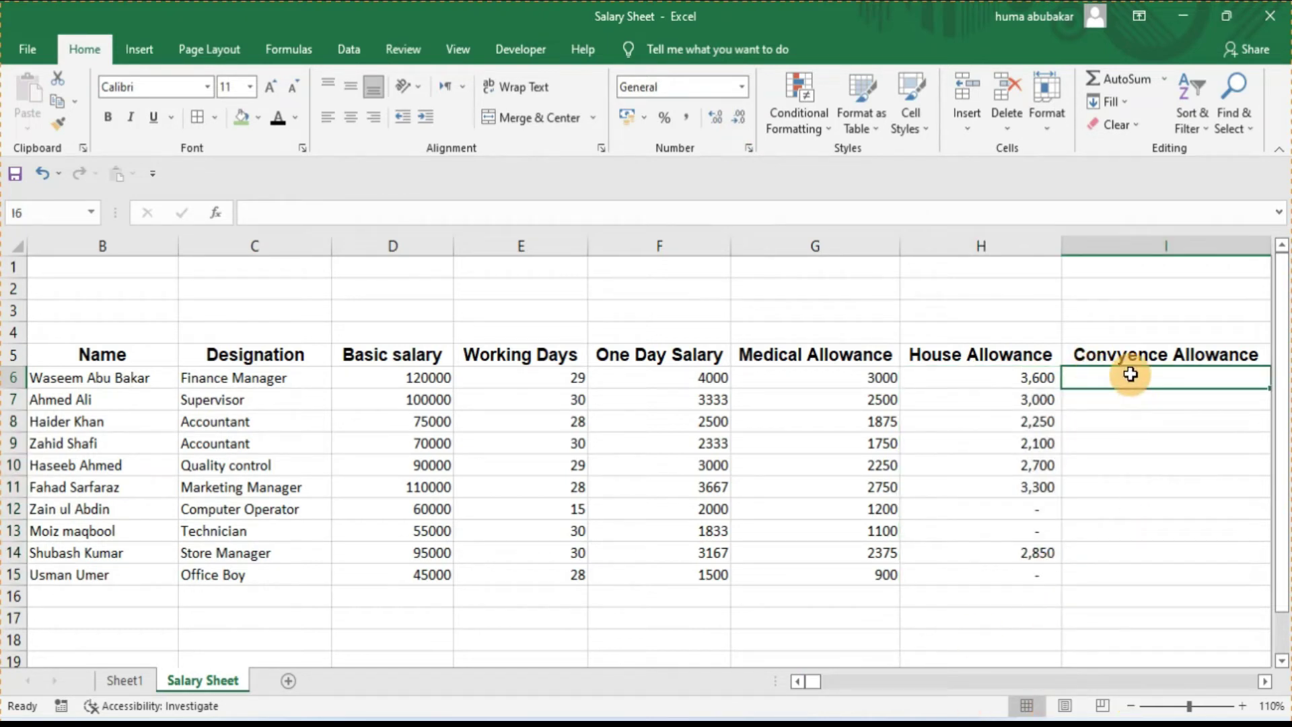
# Step: In I6, write an IF formula: 3% of D6 when at least 70,000, otherwise 1.5%
pyautogui.write('=if')
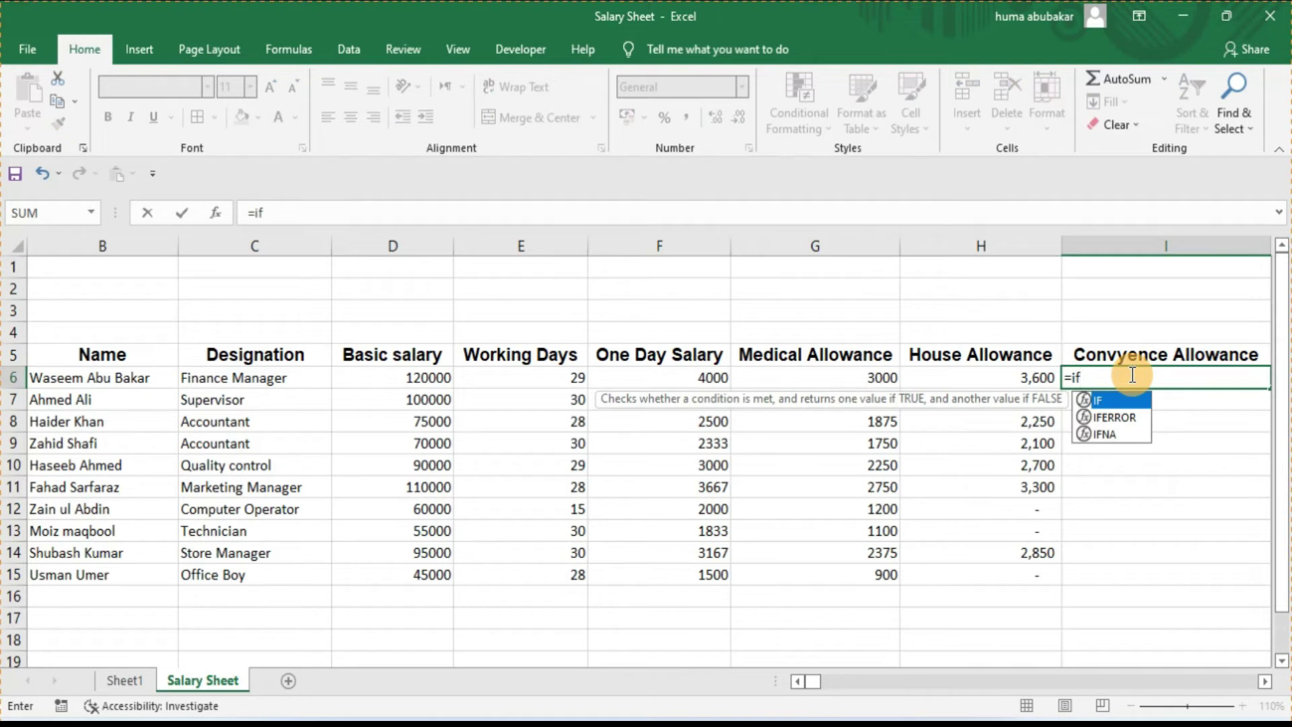
pyautogui.write('(')
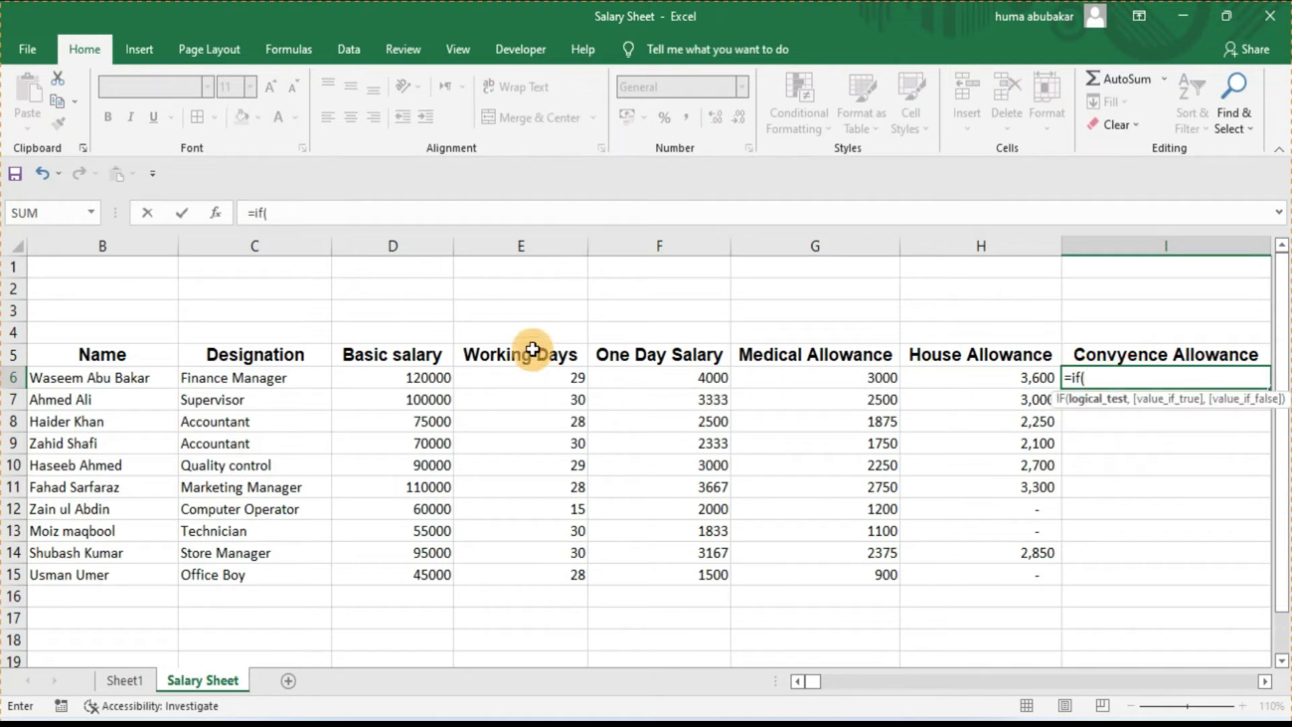
pyautogui.click(430, 373)
pyautogui.write('>=70,000,')
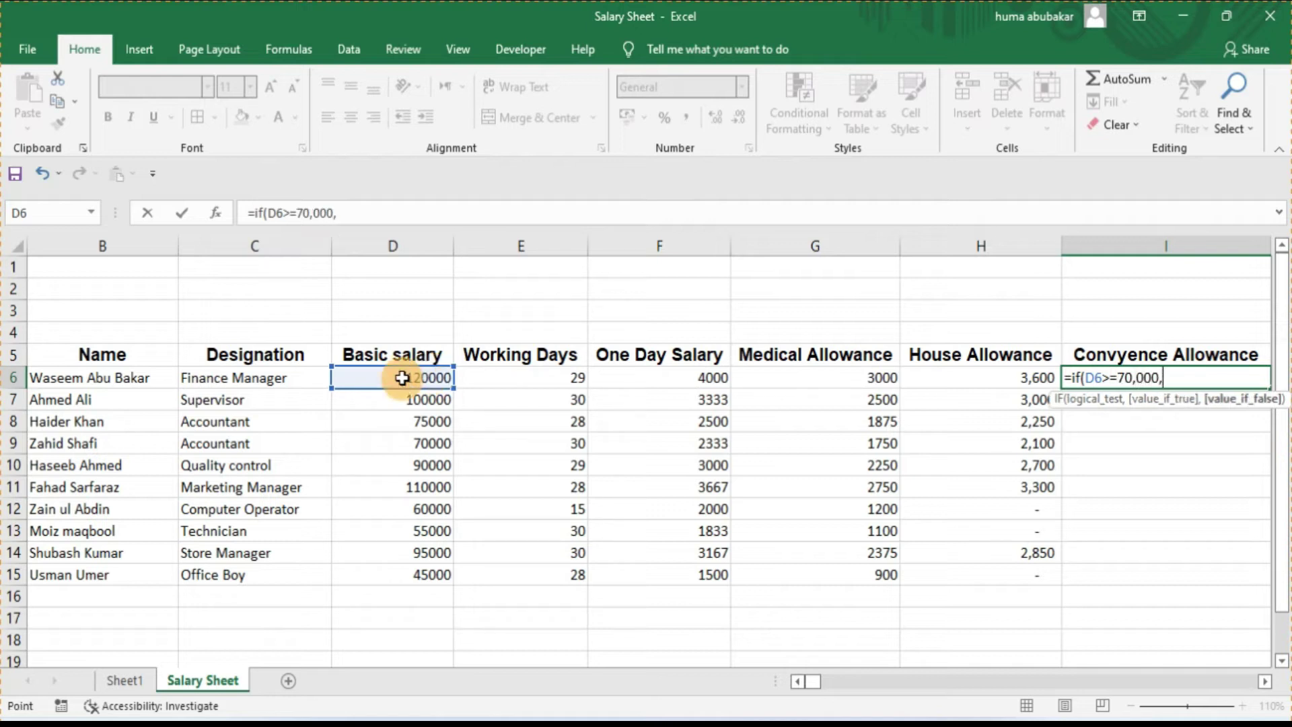
pyautogui.click(402, 378)
pyautogui.write('*3%')
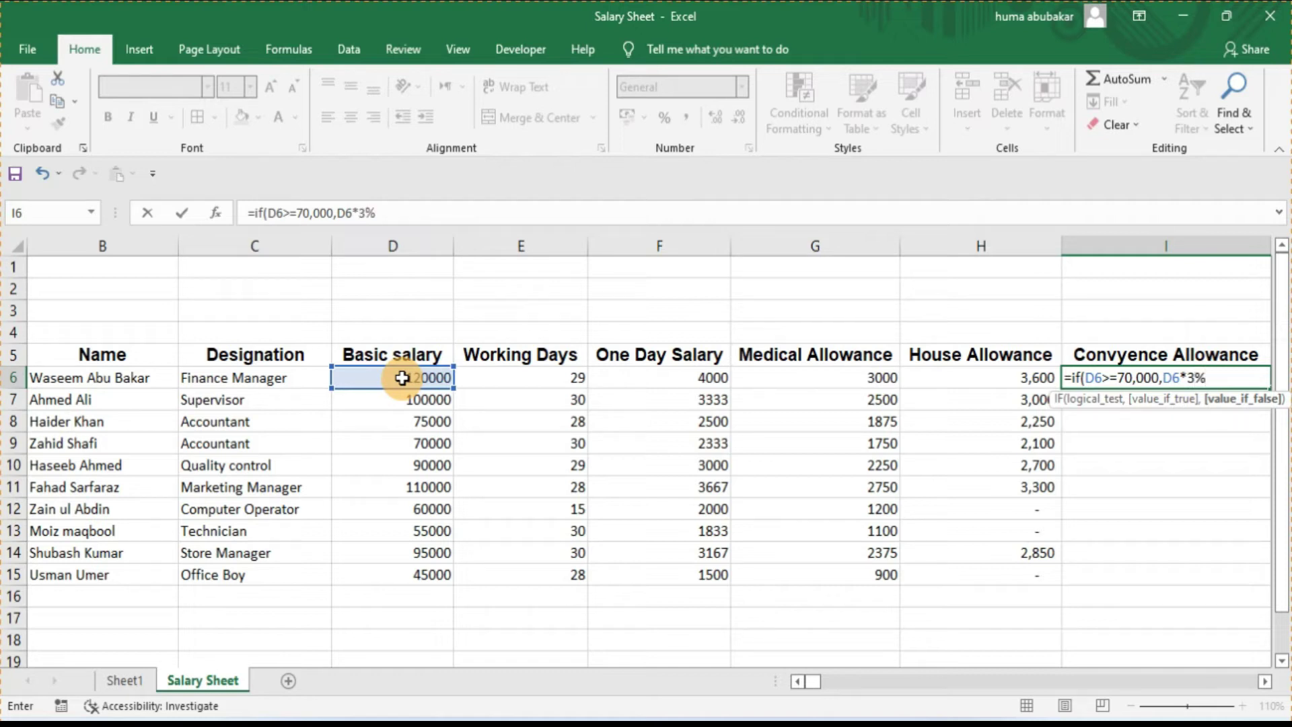
pyautogui.write(',')
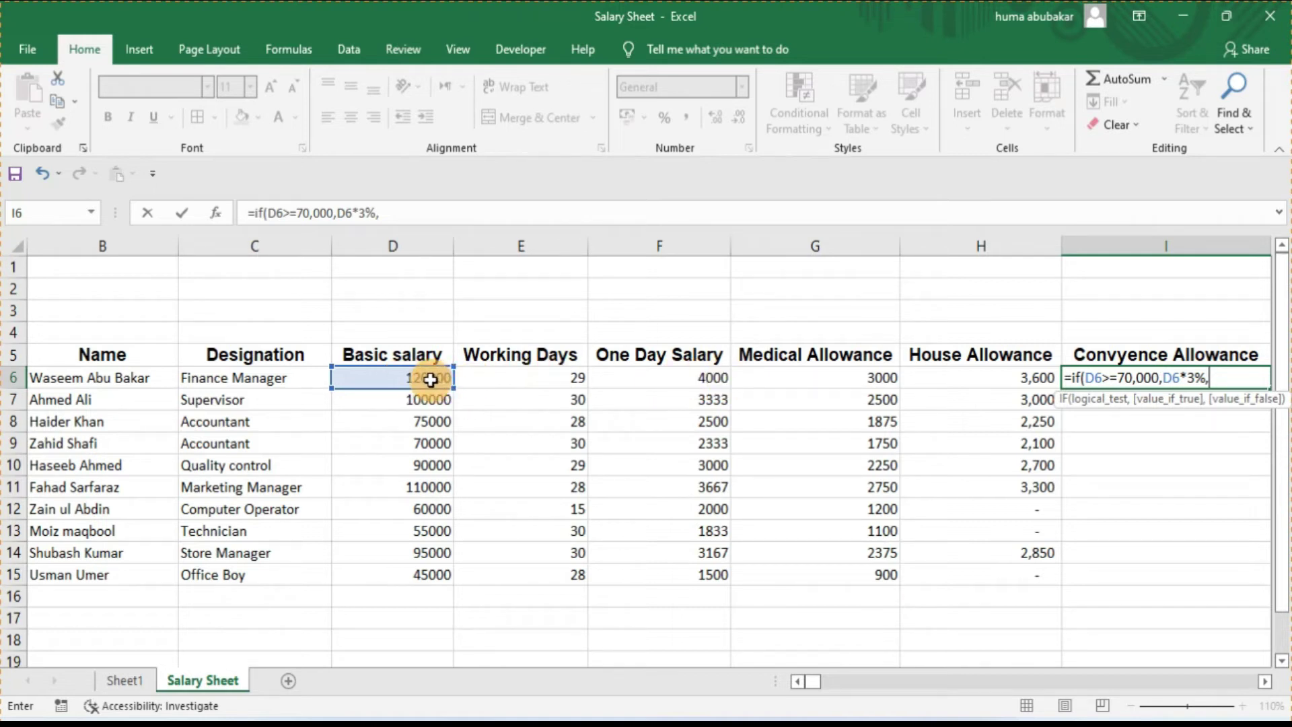
pyautogui.click(431, 379)
pyautogui.write('1.5')
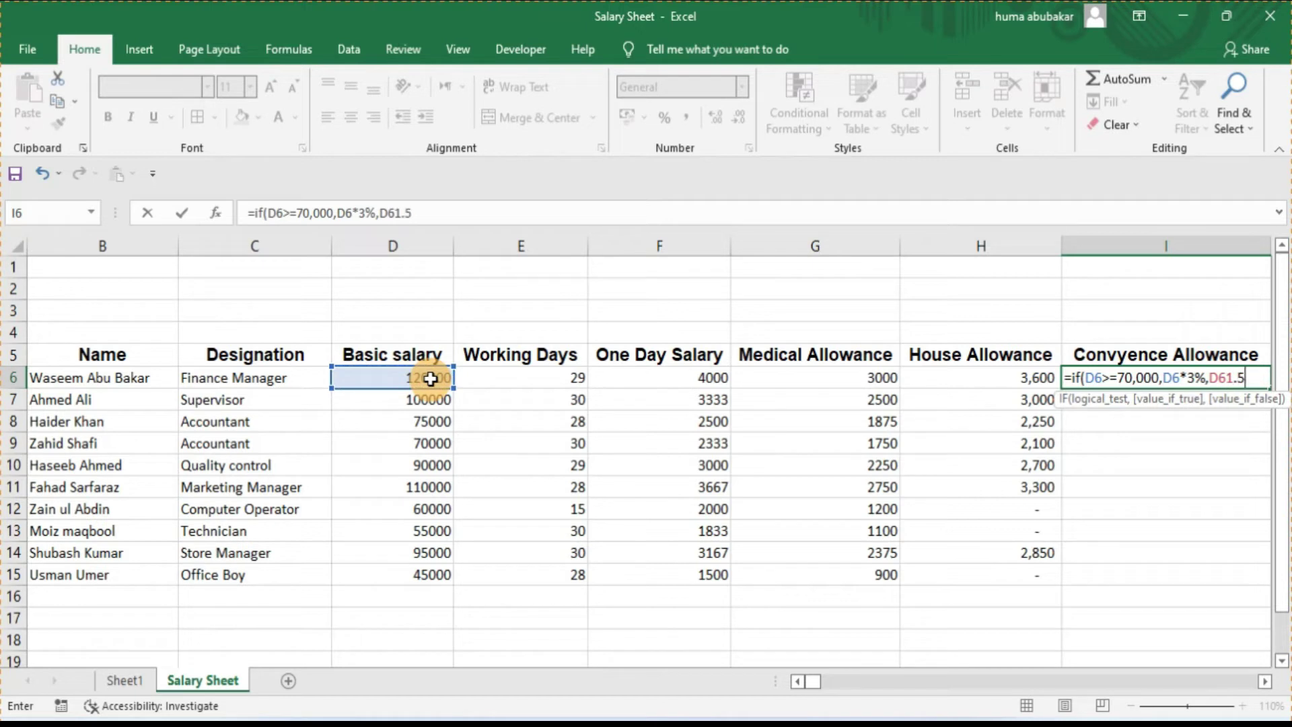
pyautogui.press('BackSpace')
pyautogui.press('BackSpace')
pyautogui.press('BackSpace')
pyautogui.write('*1.')
pyautogui.write('5%')
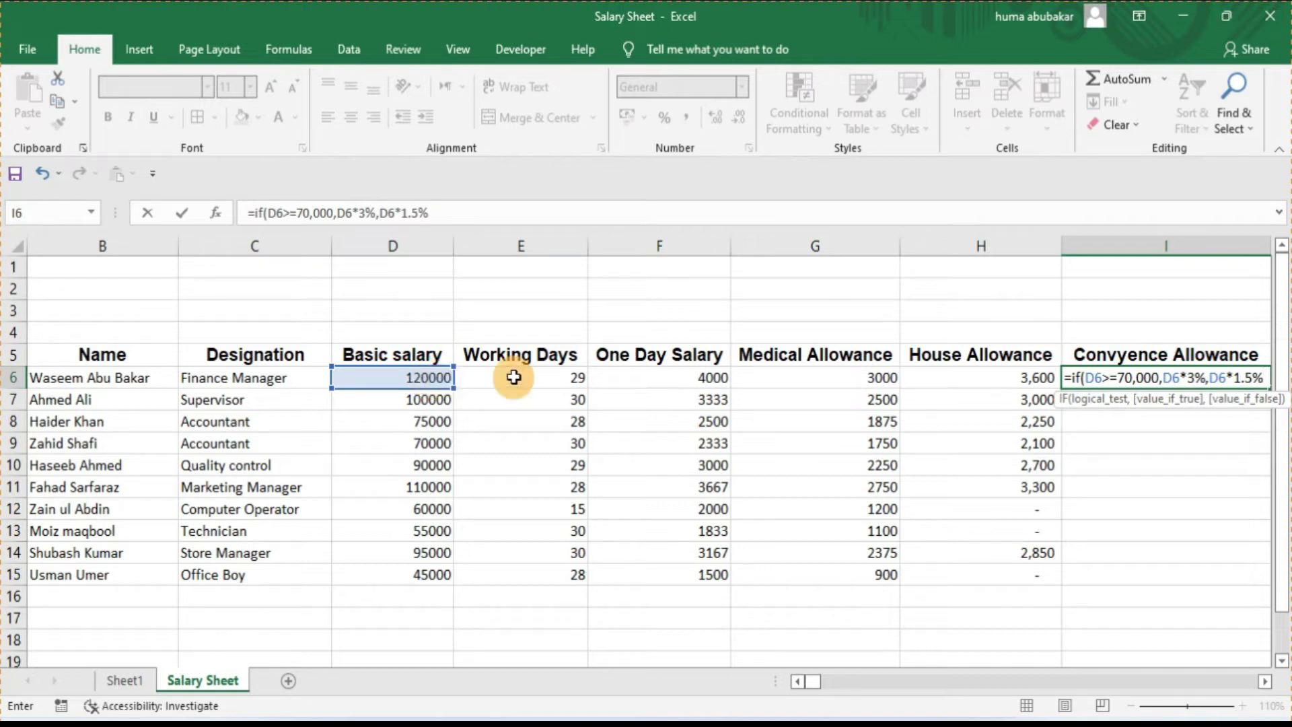
# Step: Fix the threshold to 70000 and commit =IF(D6>=70000,D6*3%,D6*1.5%) in I6
pyautogui.click(1136, 380)
pyautogui.press('BackSpace')
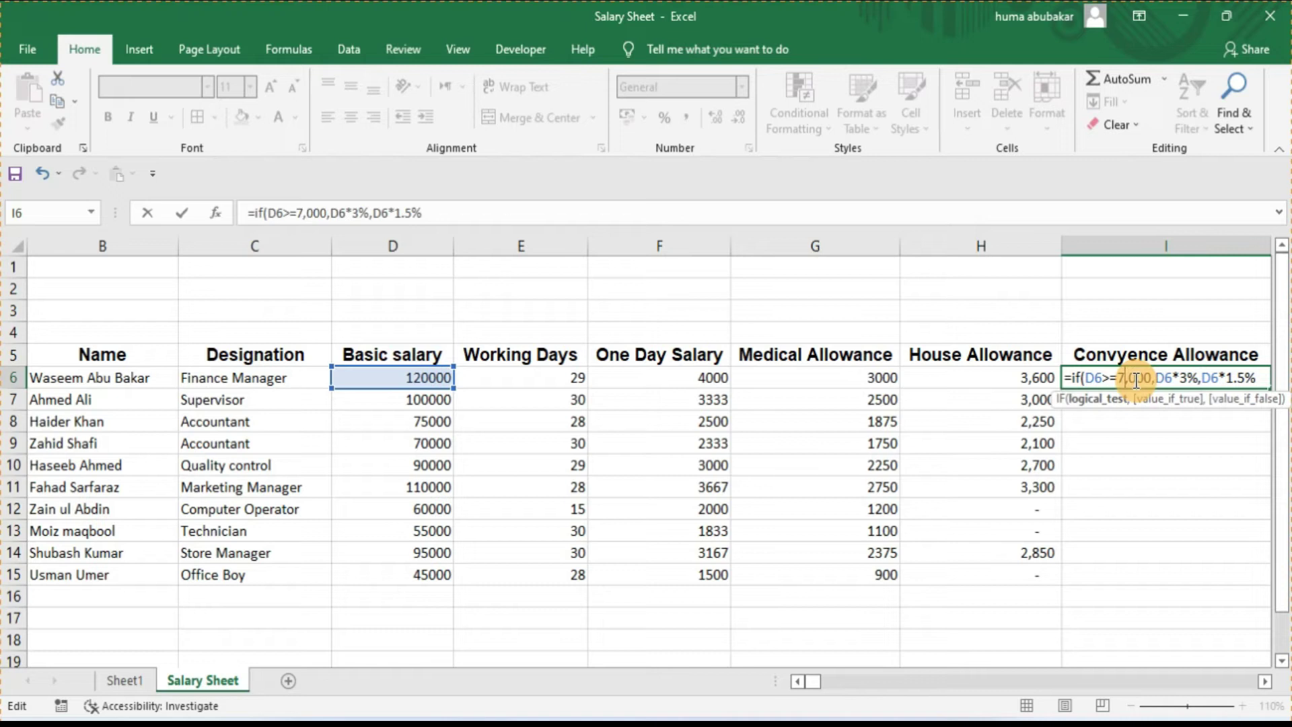
pyautogui.write('0')
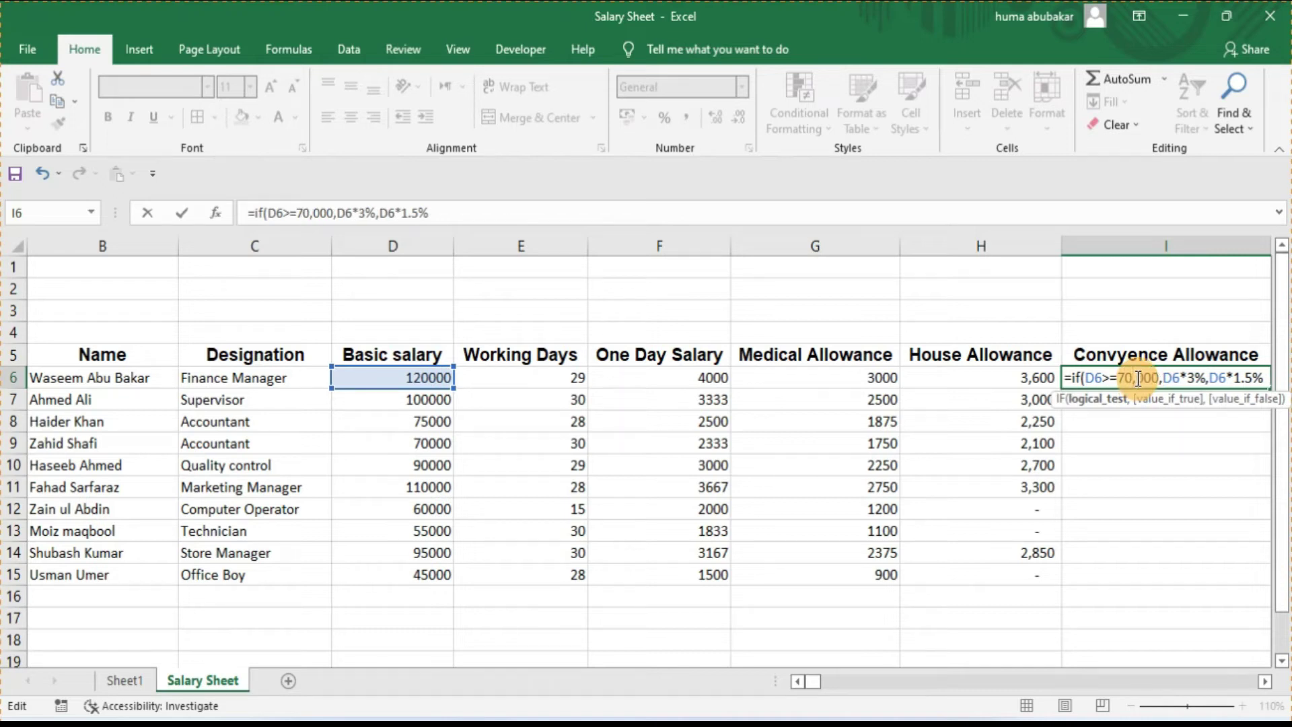
pyautogui.press('BackSpace')
pyautogui.click(1268, 374)
pyautogui.write(')')
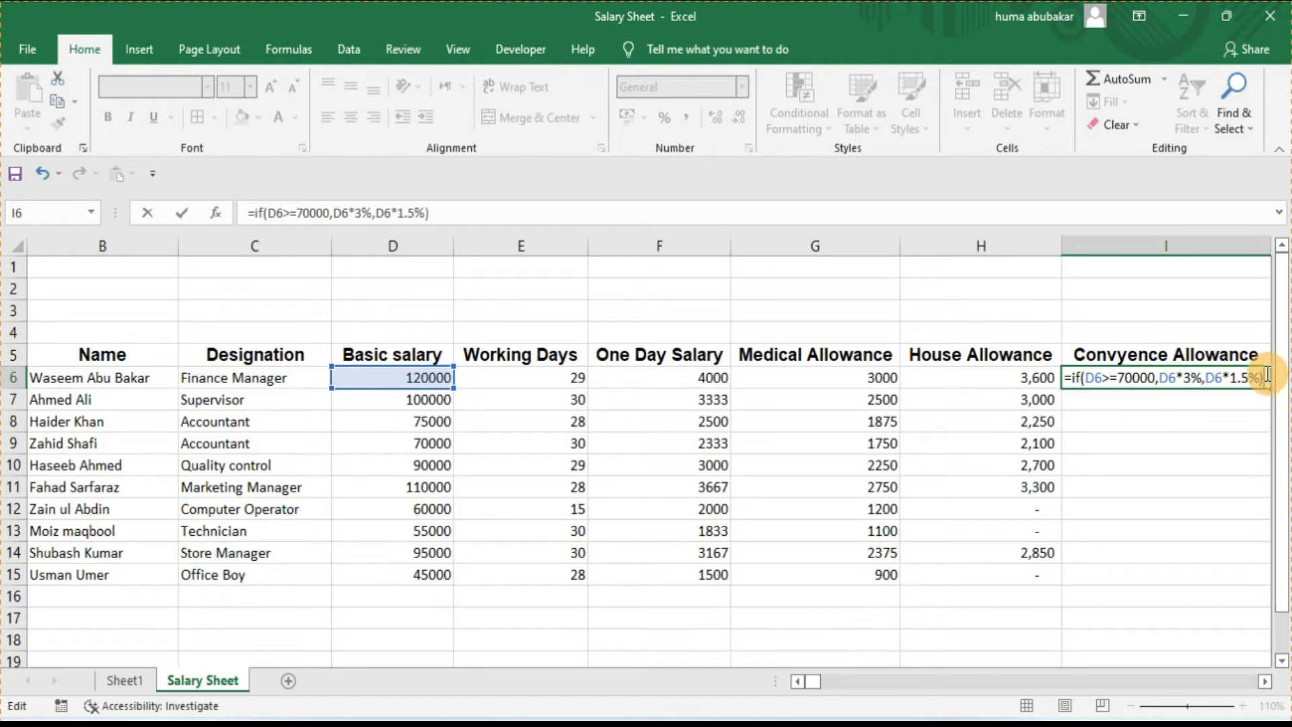
pyautogui.press('Return')
# Step: Copy the I6 allowance formula down to I15 for all ten employees
pyautogui.click(1225, 374)
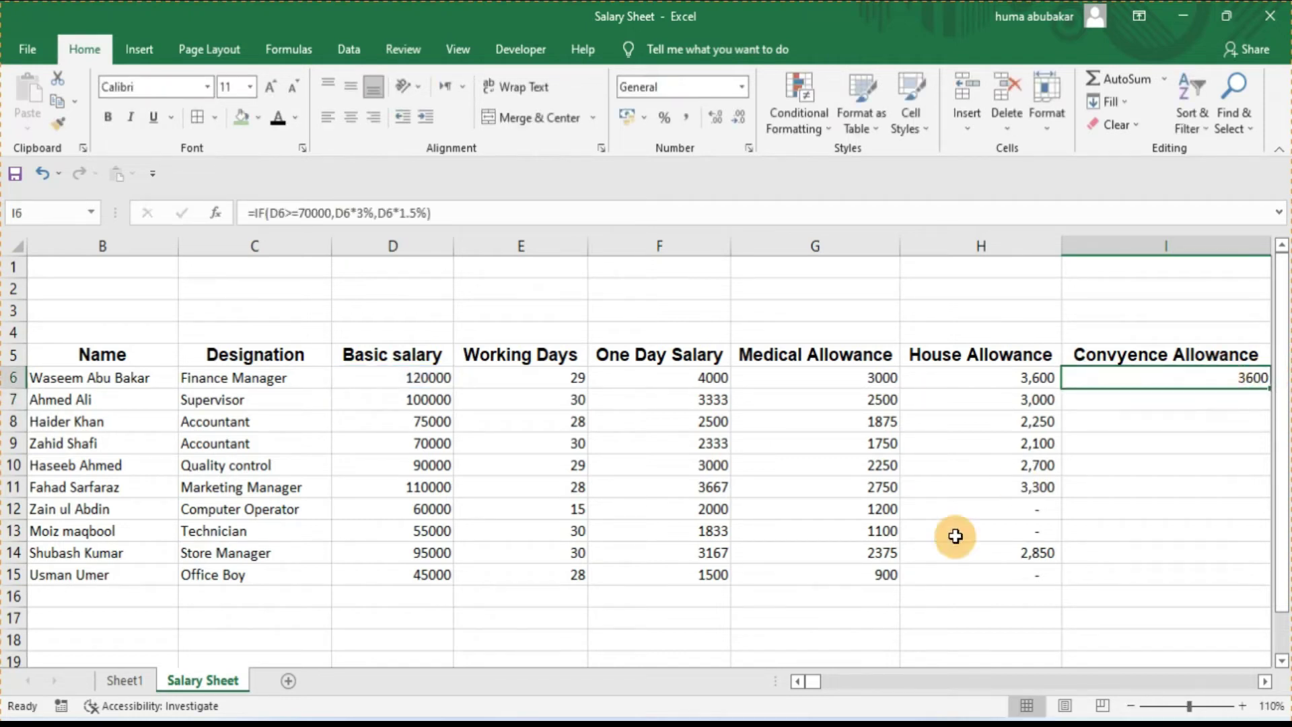
pyautogui.moveTo(817, 686); pyautogui.dragTo(819, 685)
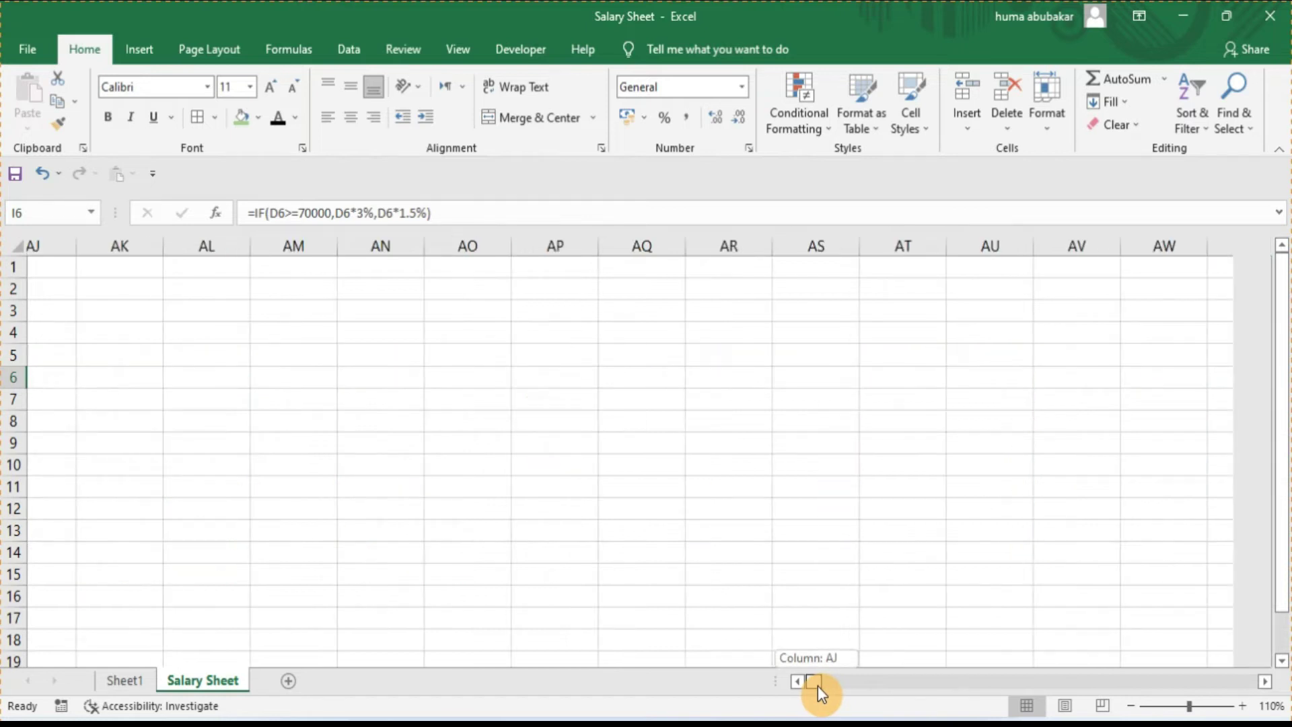
pyautogui.doubleClick(1119, 388)
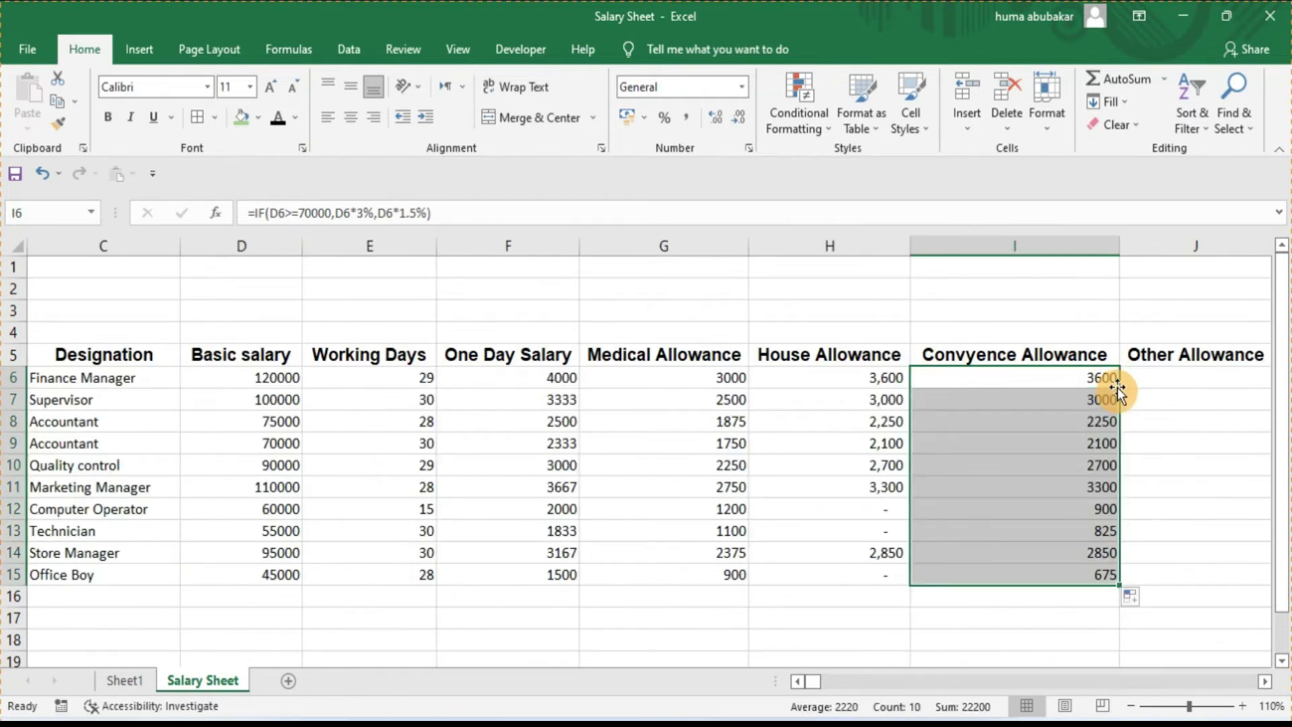
pyautogui.click(1156, 375)
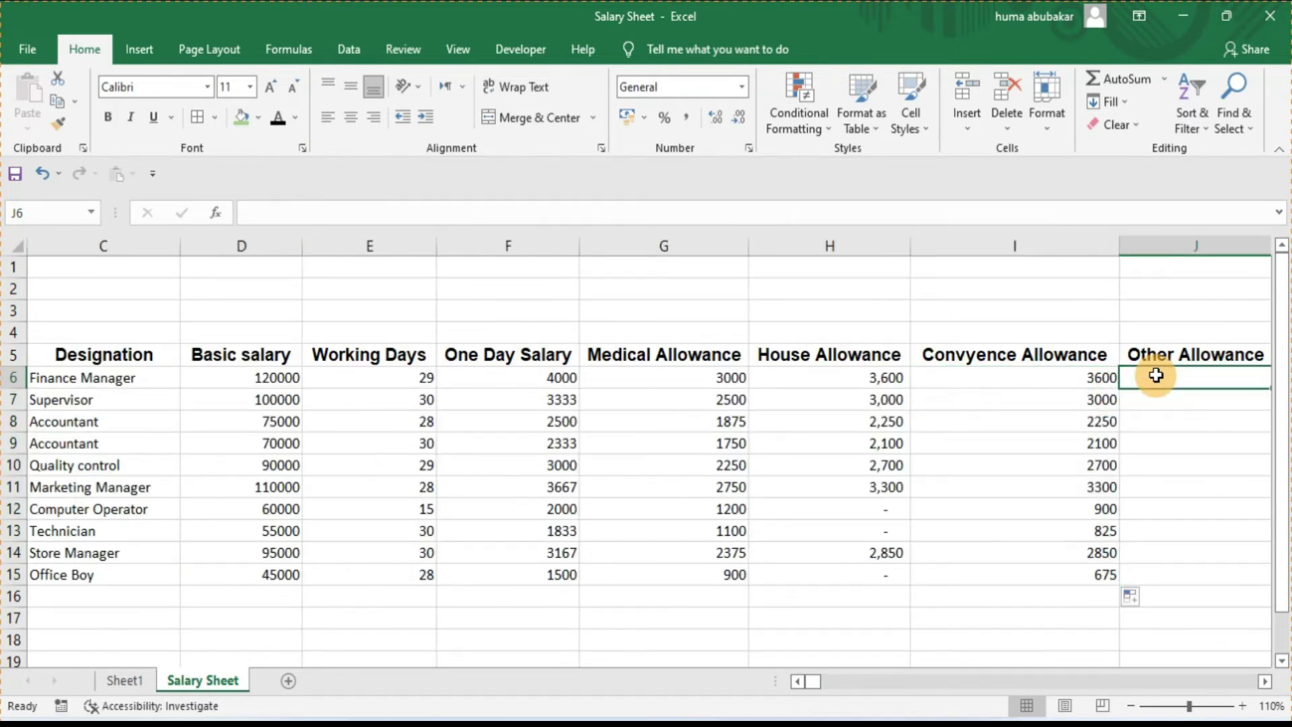
# Step: Enter the Other Allowance formula =IF(D6>=70000,D6*2%,0) in J6
pyautogui.write('=')
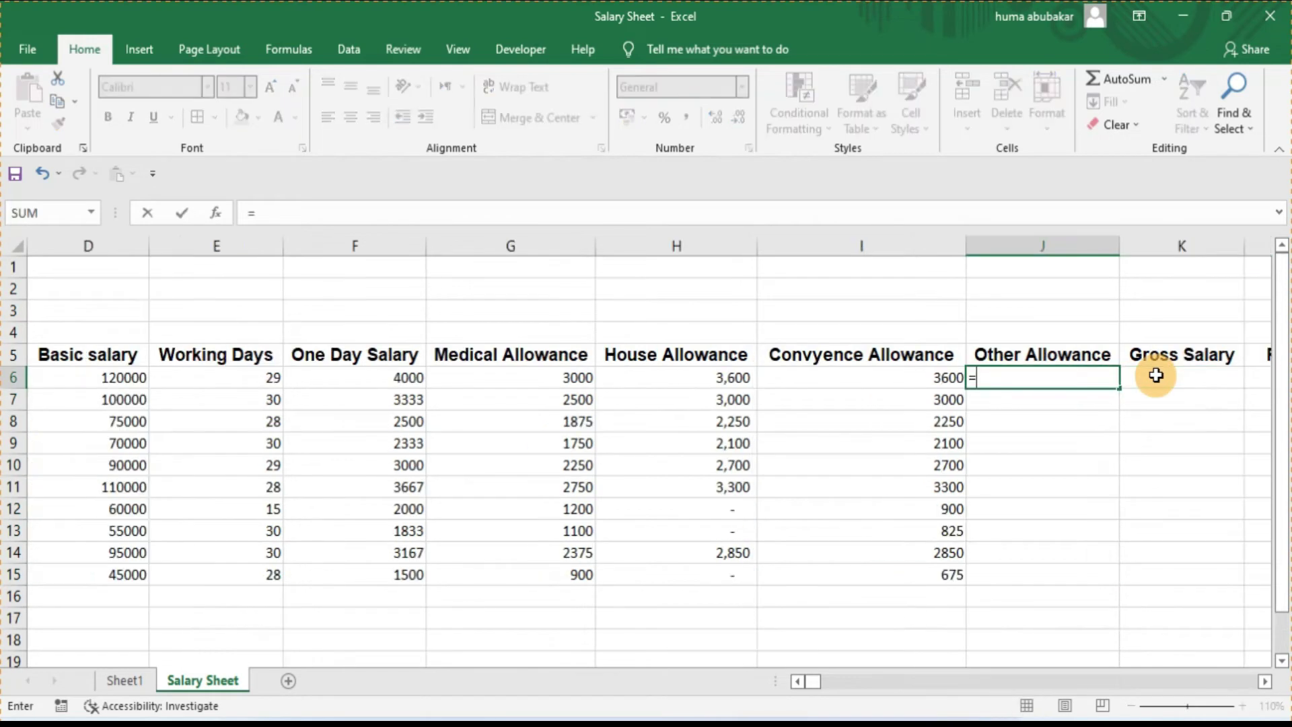
pyautogui.write('if')
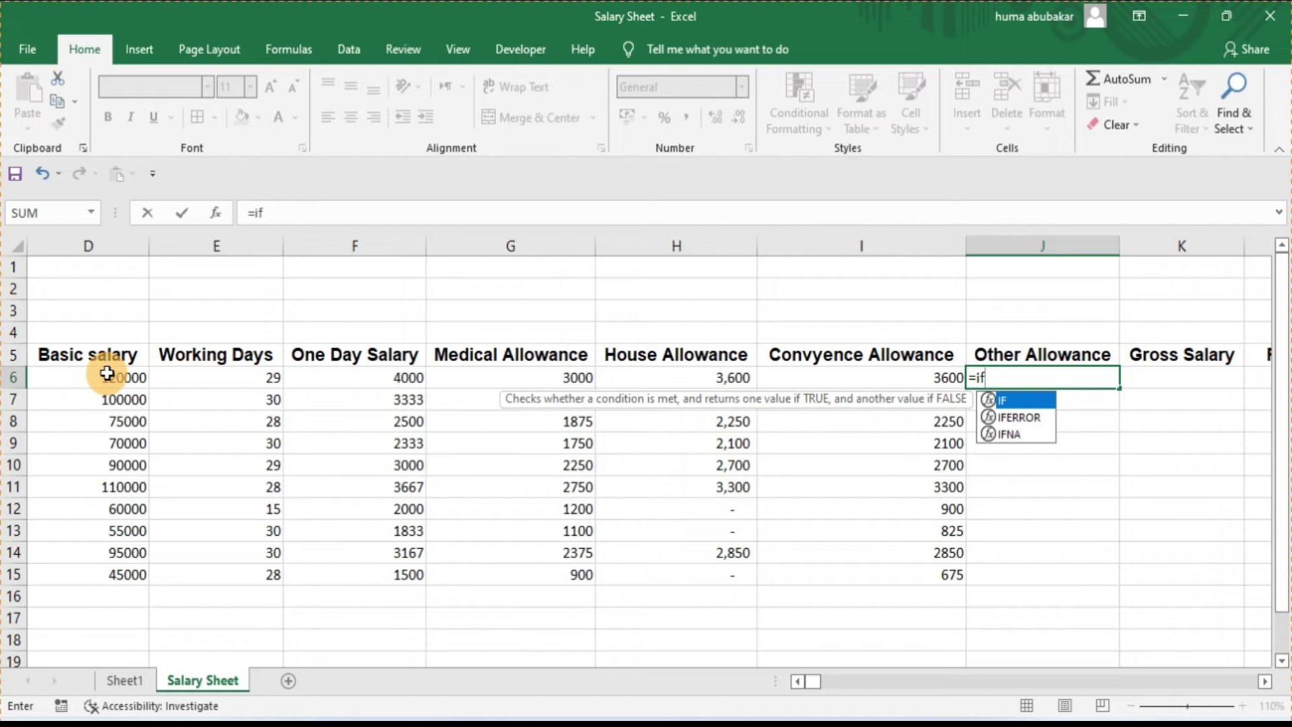
pyautogui.write('(')
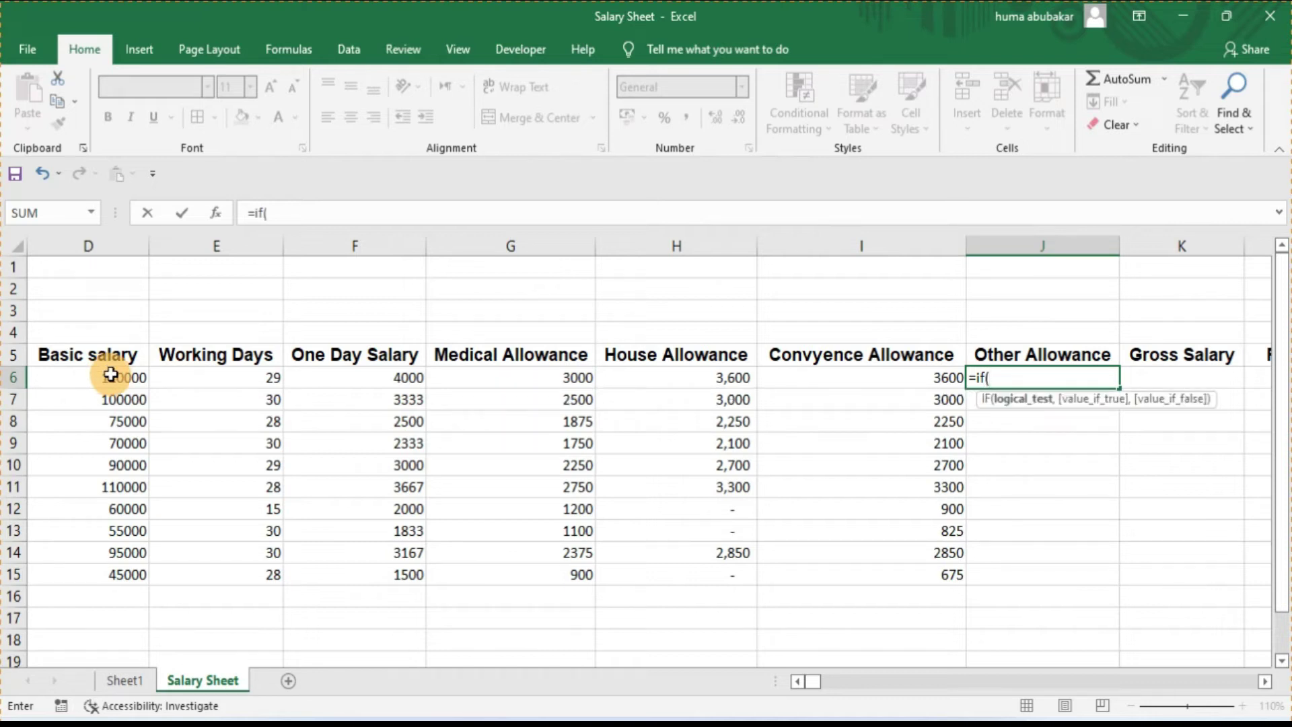
pyautogui.click(111, 375)
pyautogui.write('>=')
pyautogui.write('7-')
pyautogui.press('BackSpace')
pyautogui.write('0')
pyautogui.write(',000')
pyautogui.press('BackSpace')
pyautogui.press('BackSpace')
pyautogui.press('BackSpace')
pyautogui.press('BackSpace')
pyautogui.write('000,')
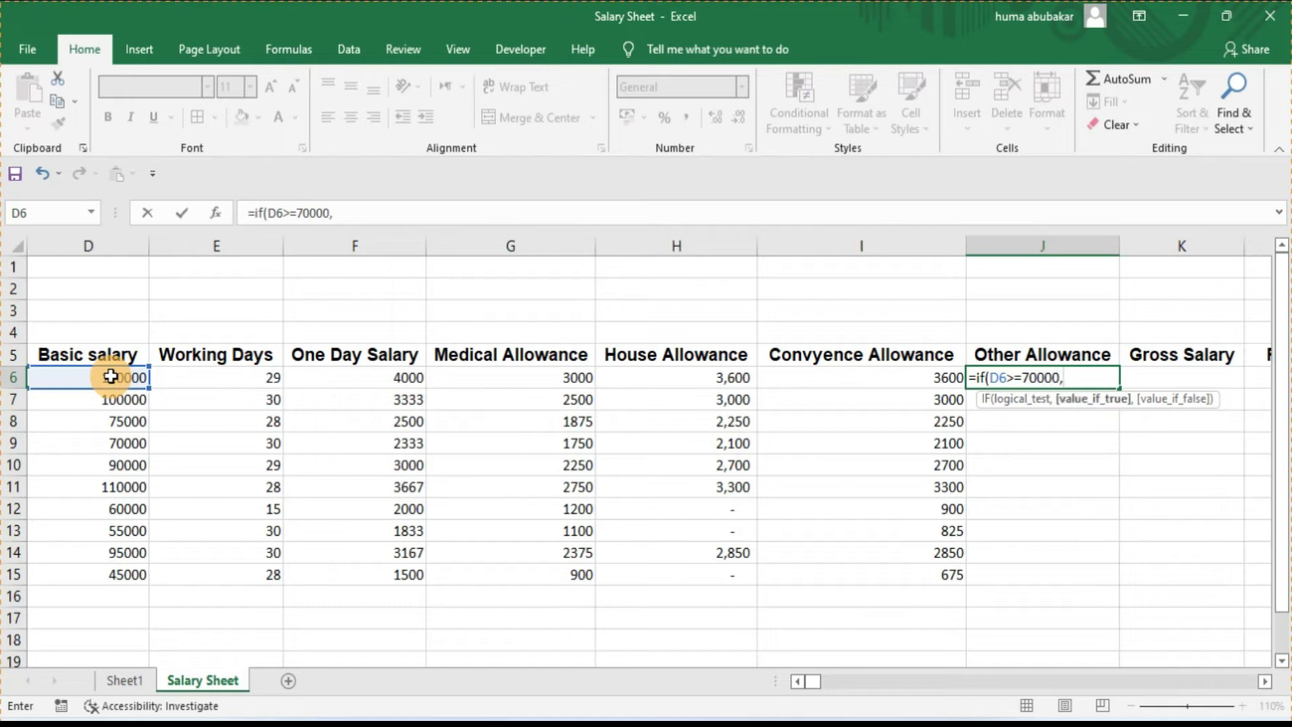
pyautogui.click(111, 376)
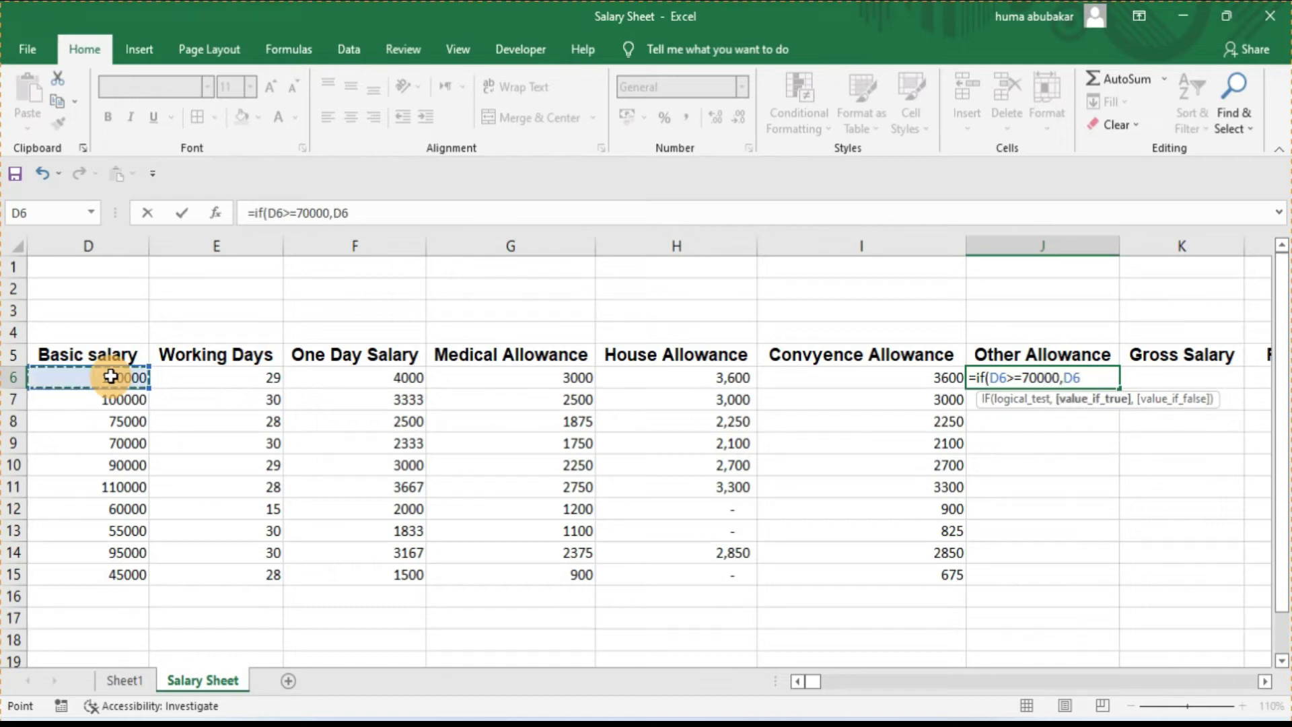
pyautogui.write('*2%,0)')
pyautogui.press('Return')
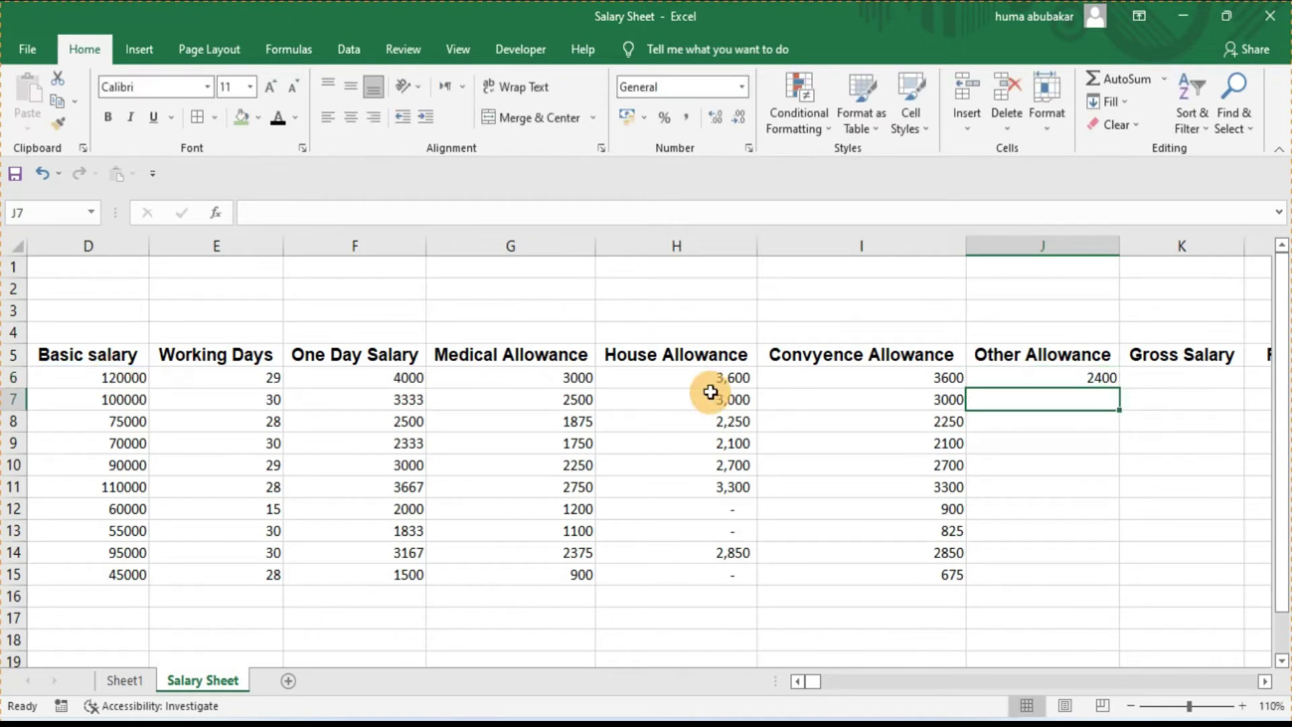
# Step: Copy J6 down to J15 and show it in Comma Style with no decimals
pyautogui.click(1029, 374)
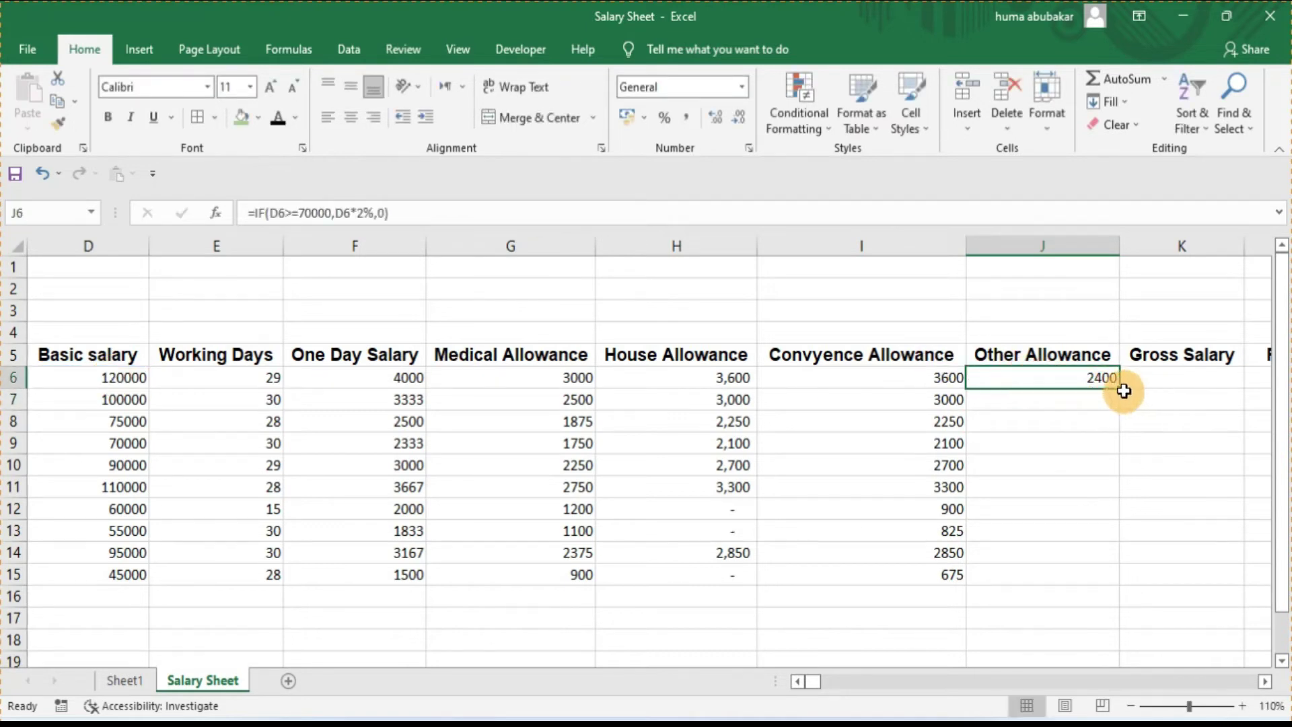
pyautogui.doubleClick(1124, 391)
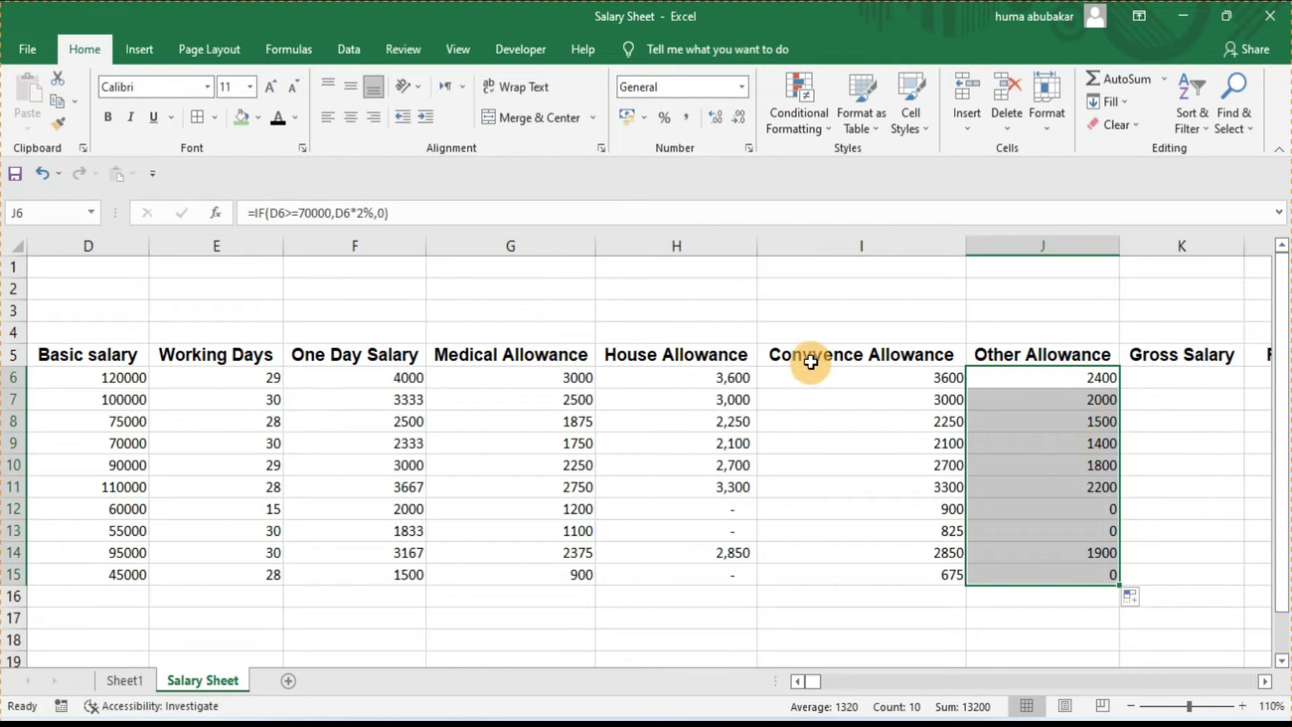
pyautogui.click(687, 121)
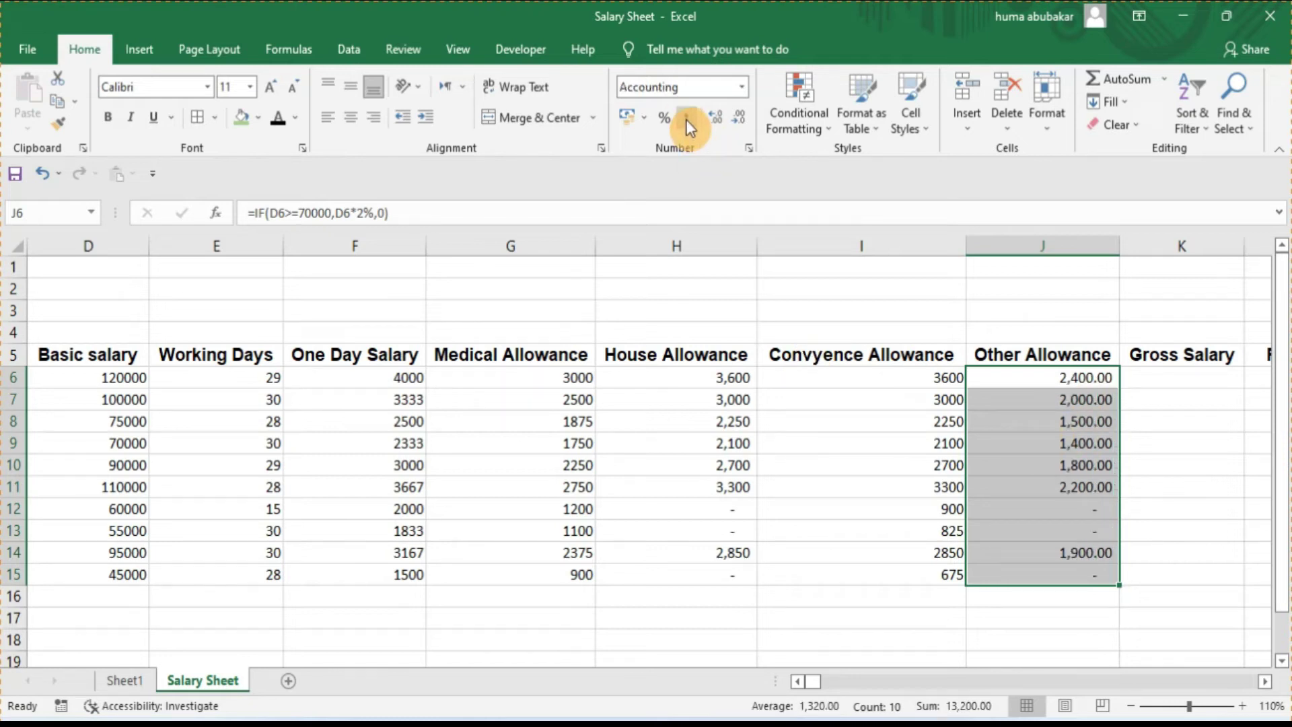
pyautogui.doubleClick(739, 120)
pyautogui.click(1191, 382)
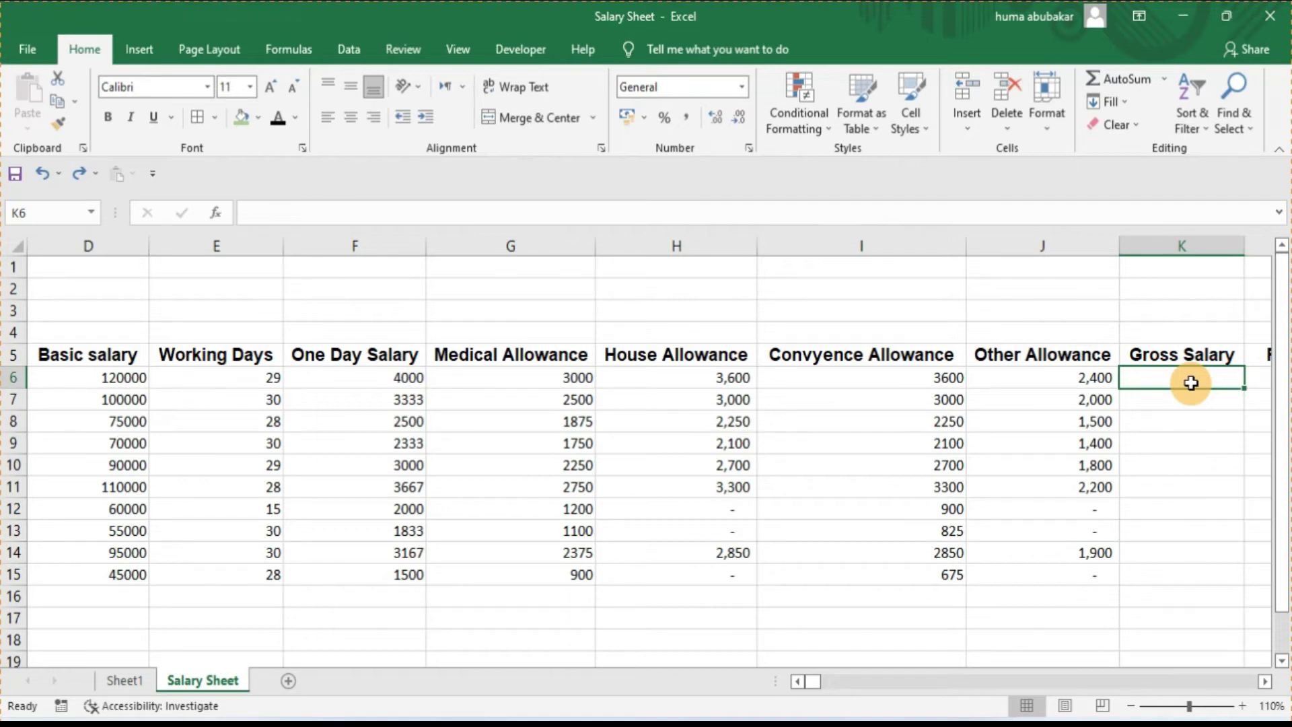
# Step: Enter a first Gross Salary SUM in K6: allowances G6:J6 plus working days times daily salary
pyautogui.write('=')
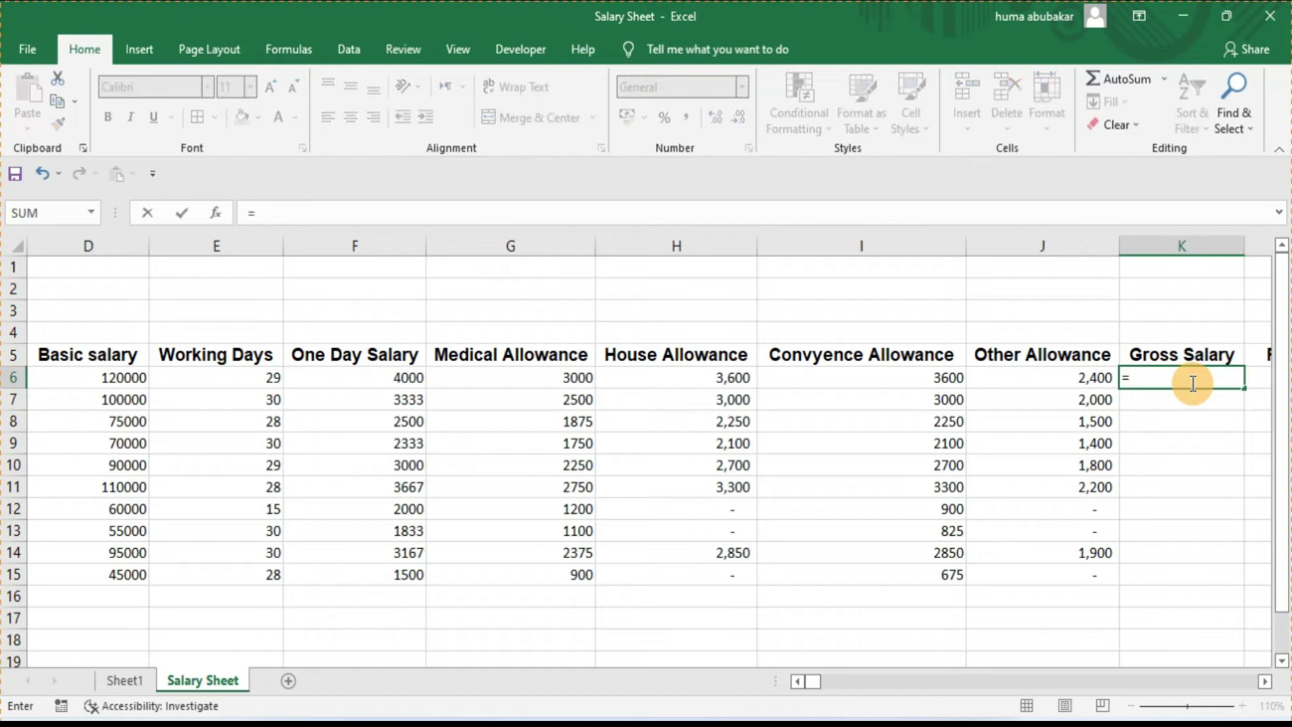
pyautogui.write('sum(')
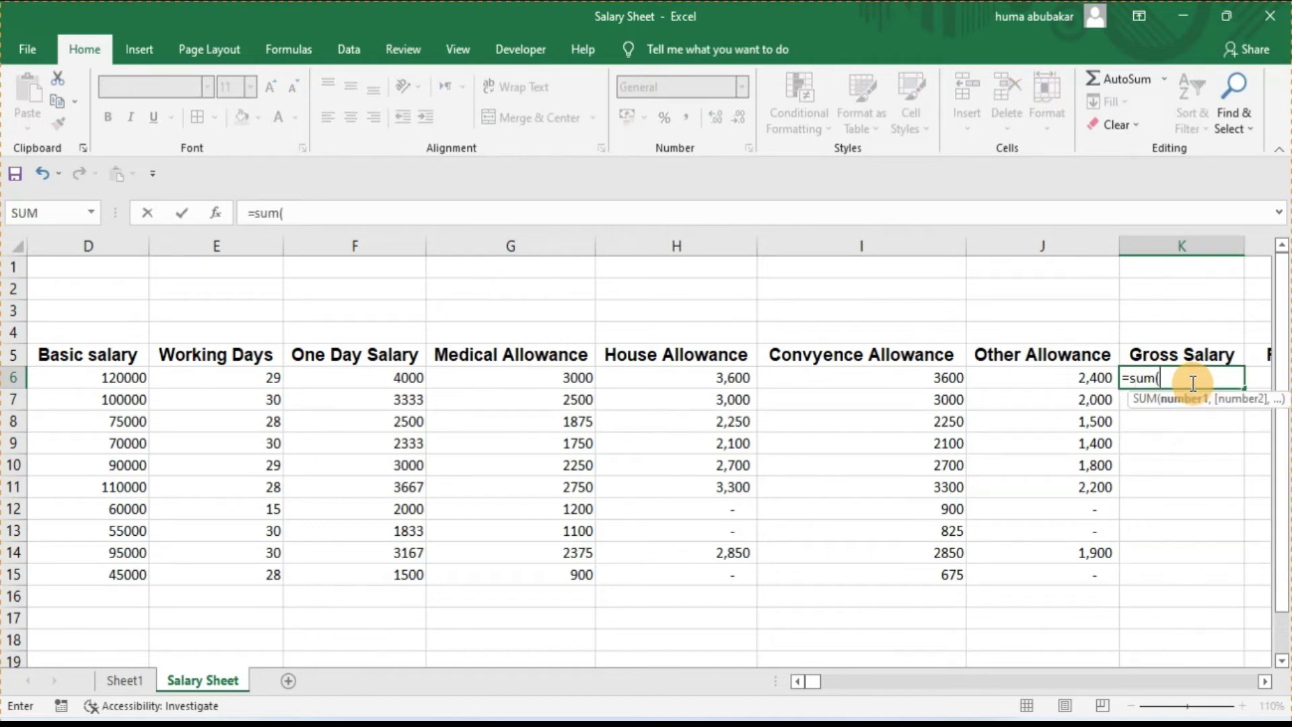
pyautogui.moveTo(506, 357); pyautogui.dragTo(998, 376)
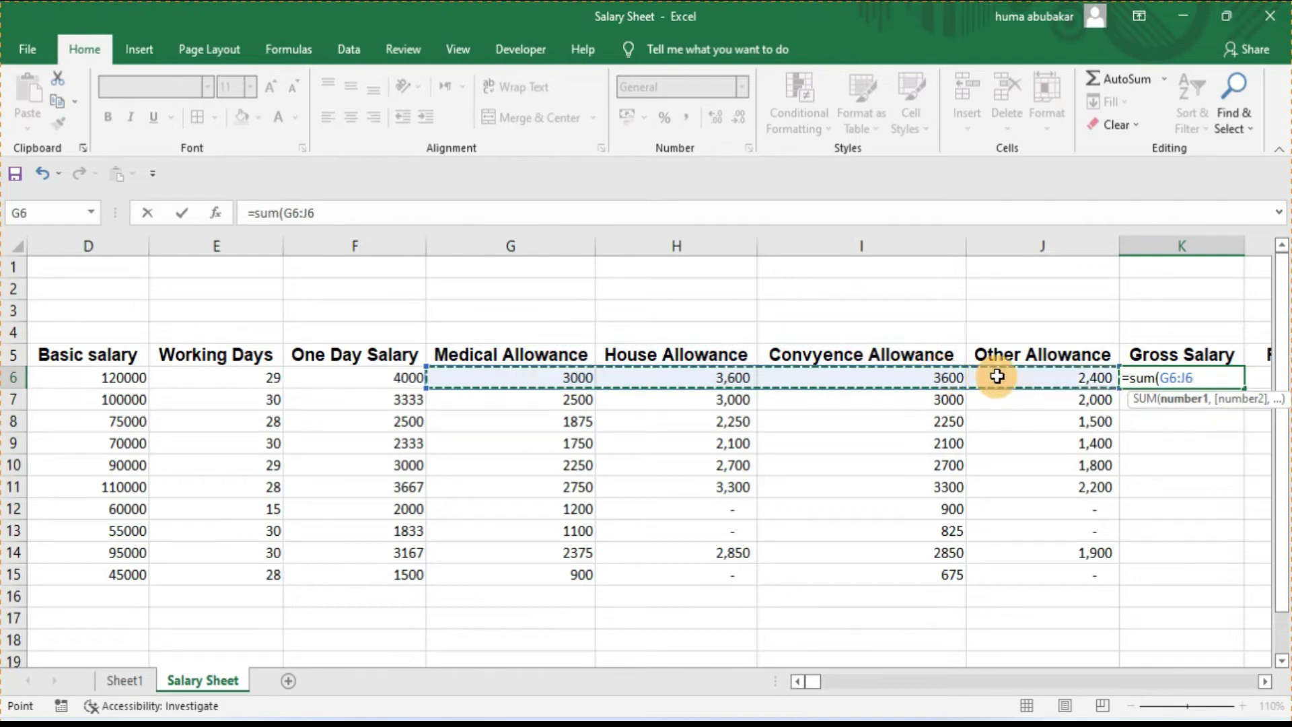
pyautogui.write(',')
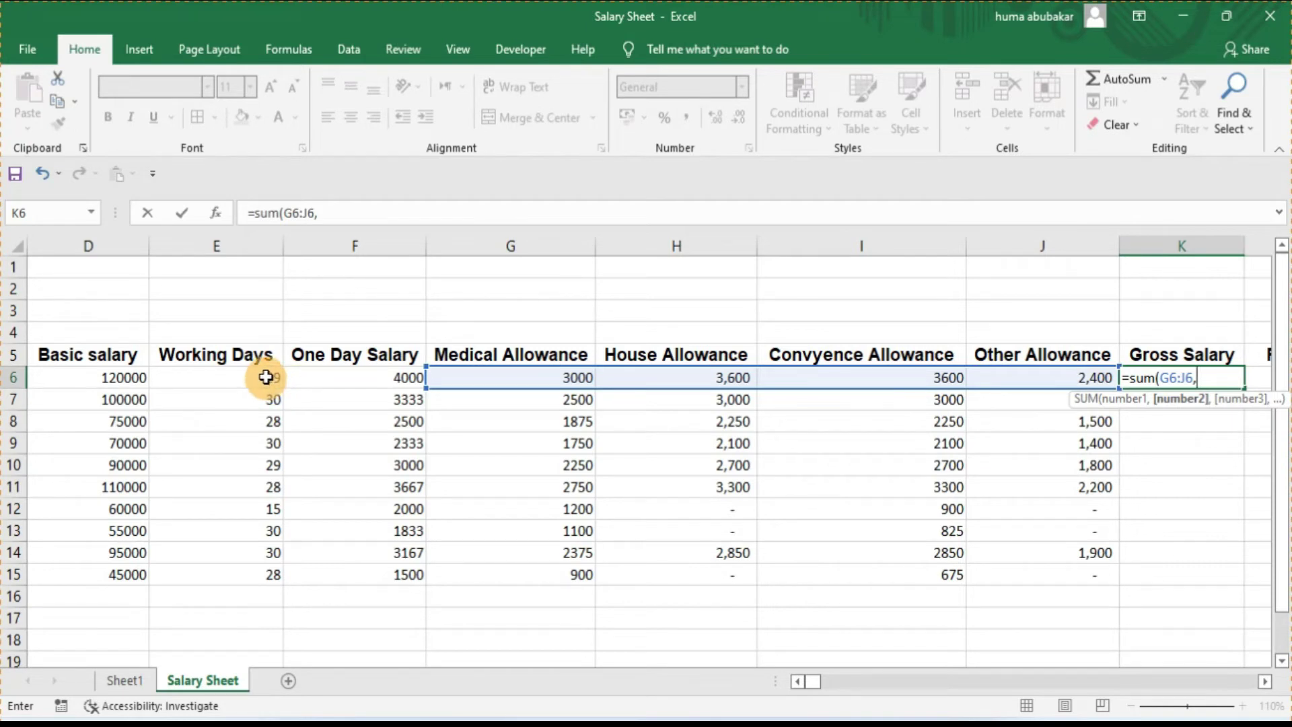
pyautogui.click(266, 377)
pyautogui.write('*')
pyautogui.click(326, 375)
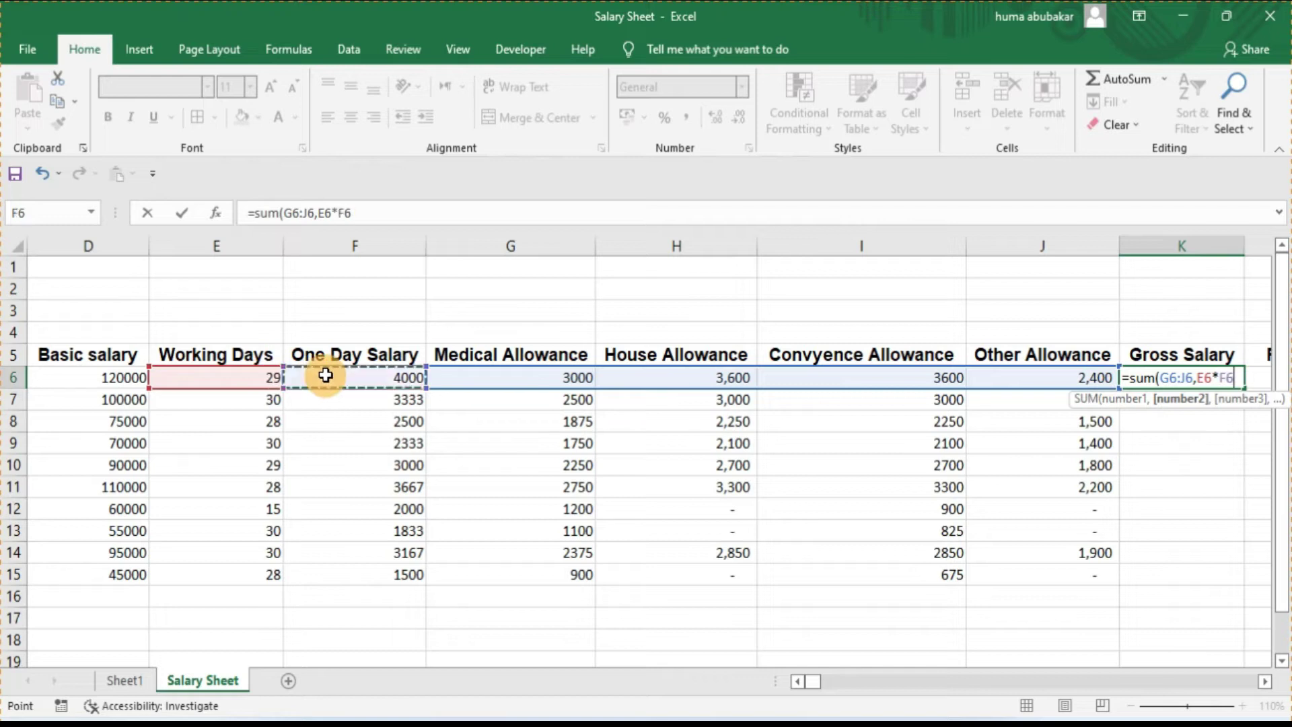
pyautogui.write(')')
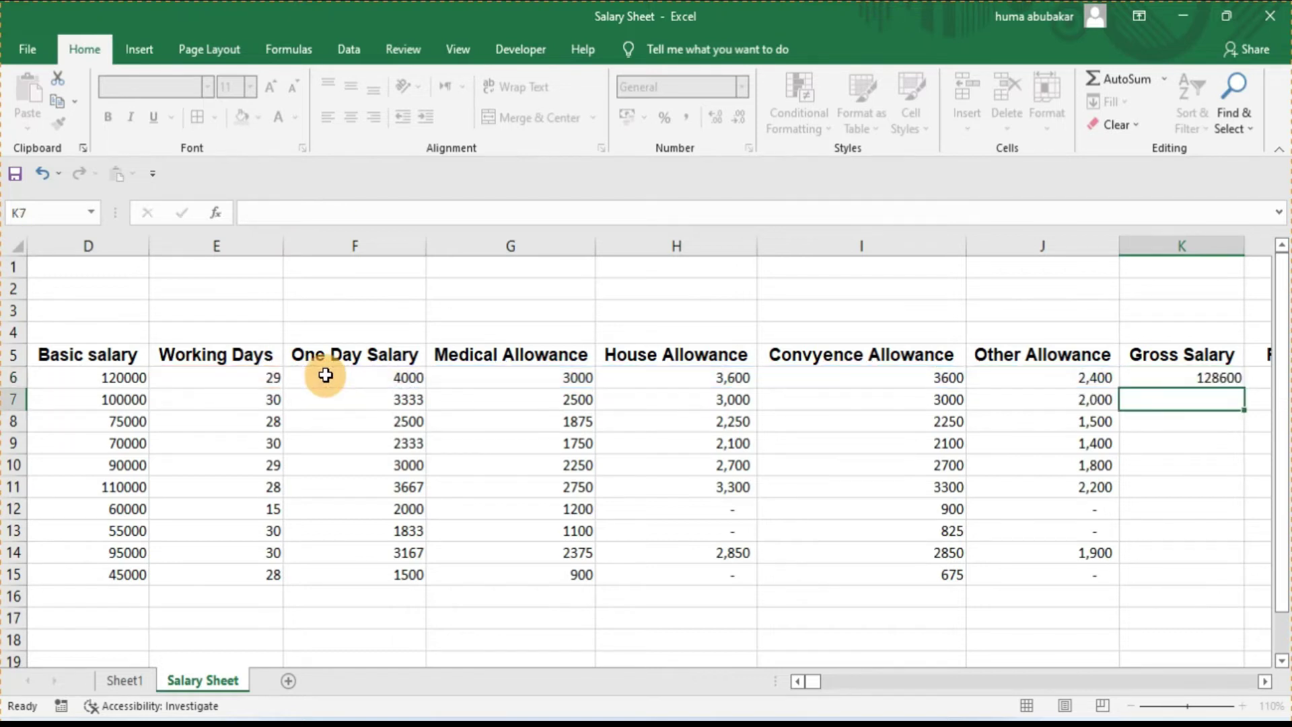
pyautogui.press('Return')
# Step: Correct K6 to =SUM(G6:J6,D6*E6/30), prorating basic salary by working days
pyautogui.click(1142, 376)
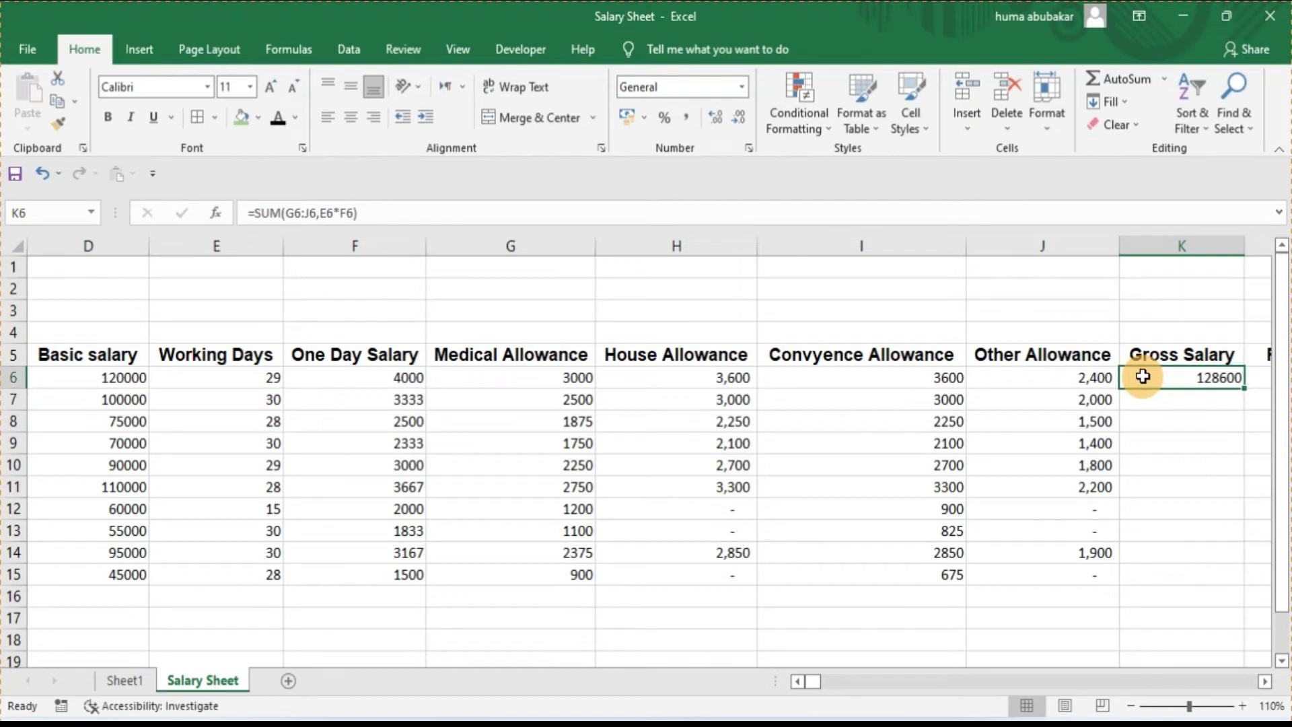
pyautogui.doubleClick(1142, 376)
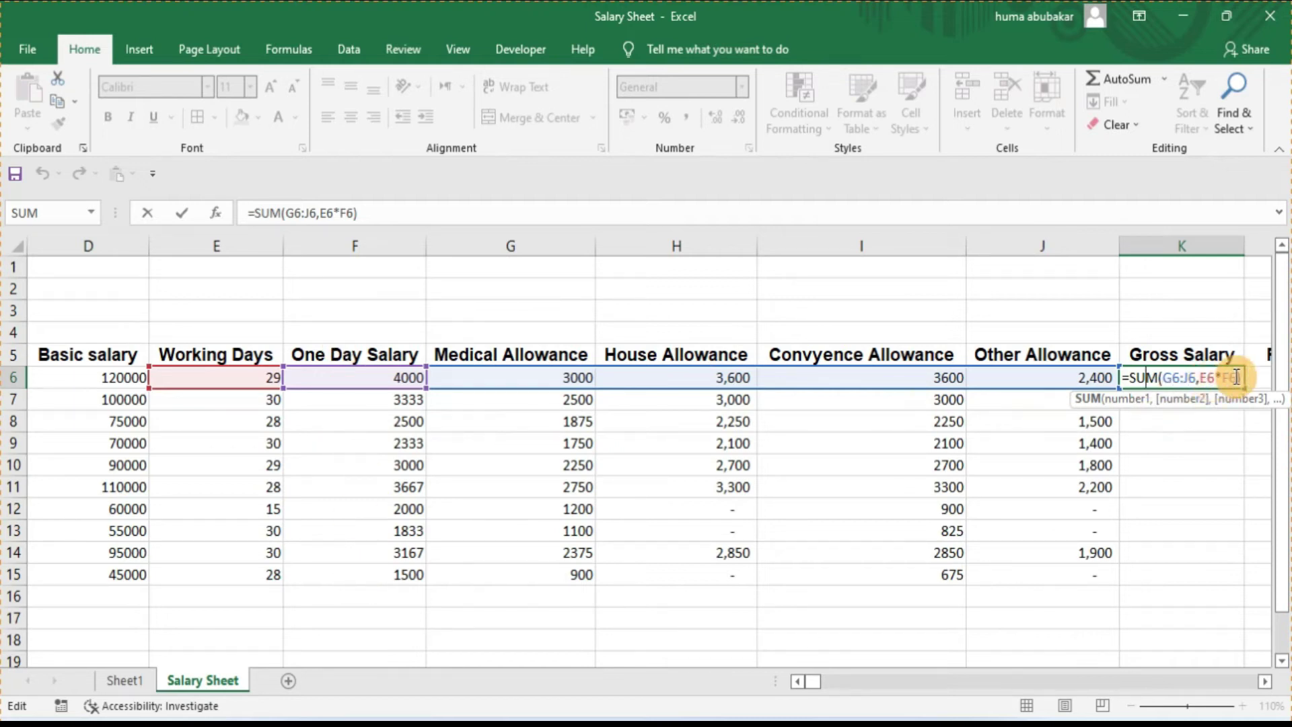
pyautogui.press('BackSpace')
pyautogui.press('BackSpace')
pyautogui.press('BackSpace')
pyautogui.press('BackSpace')
pyautogui.press('BackSpace')
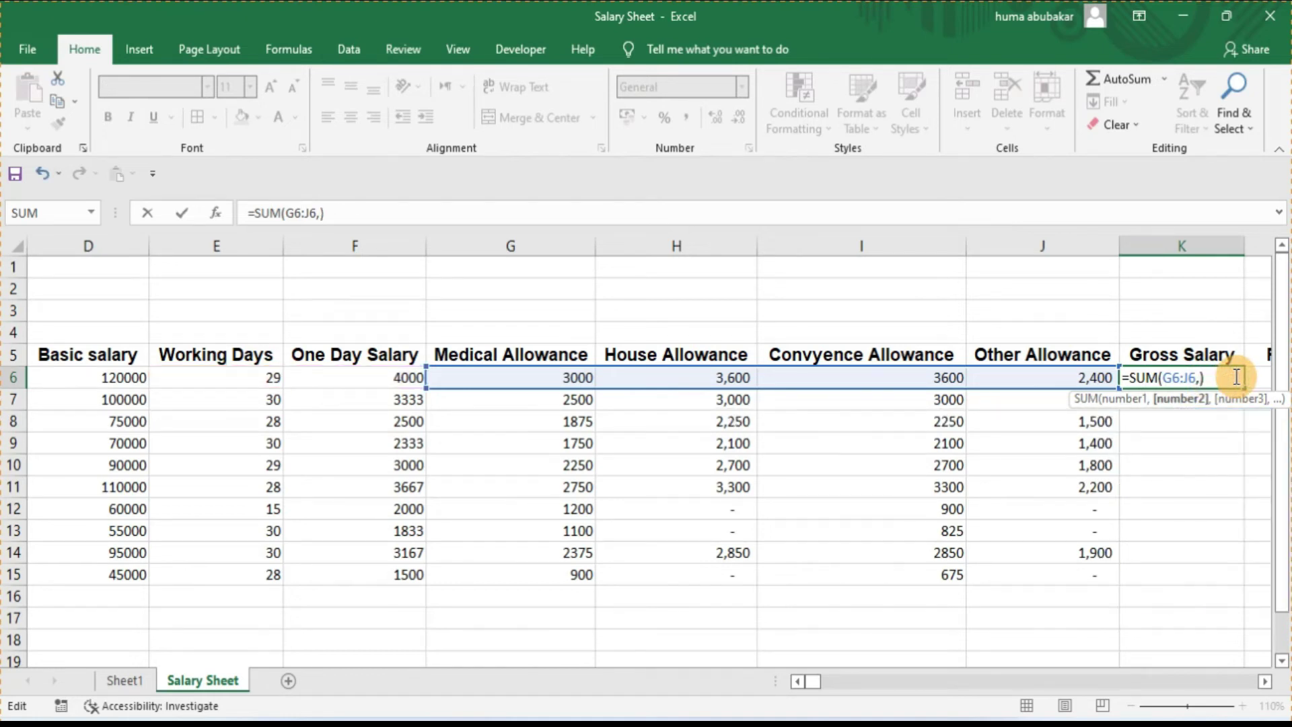
pyautogui.click(115, 379)
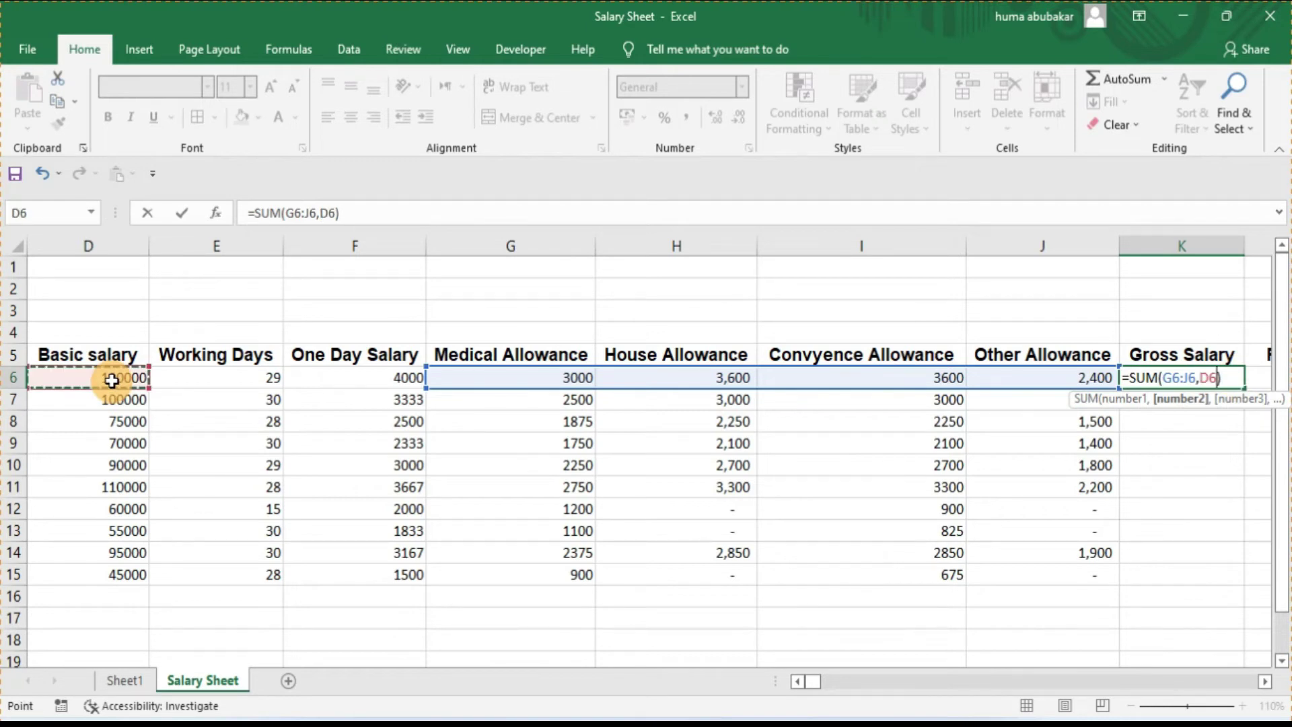
pyautogui.write('*')
pyautogui.click(199, 384)
pyautogui.write('/')
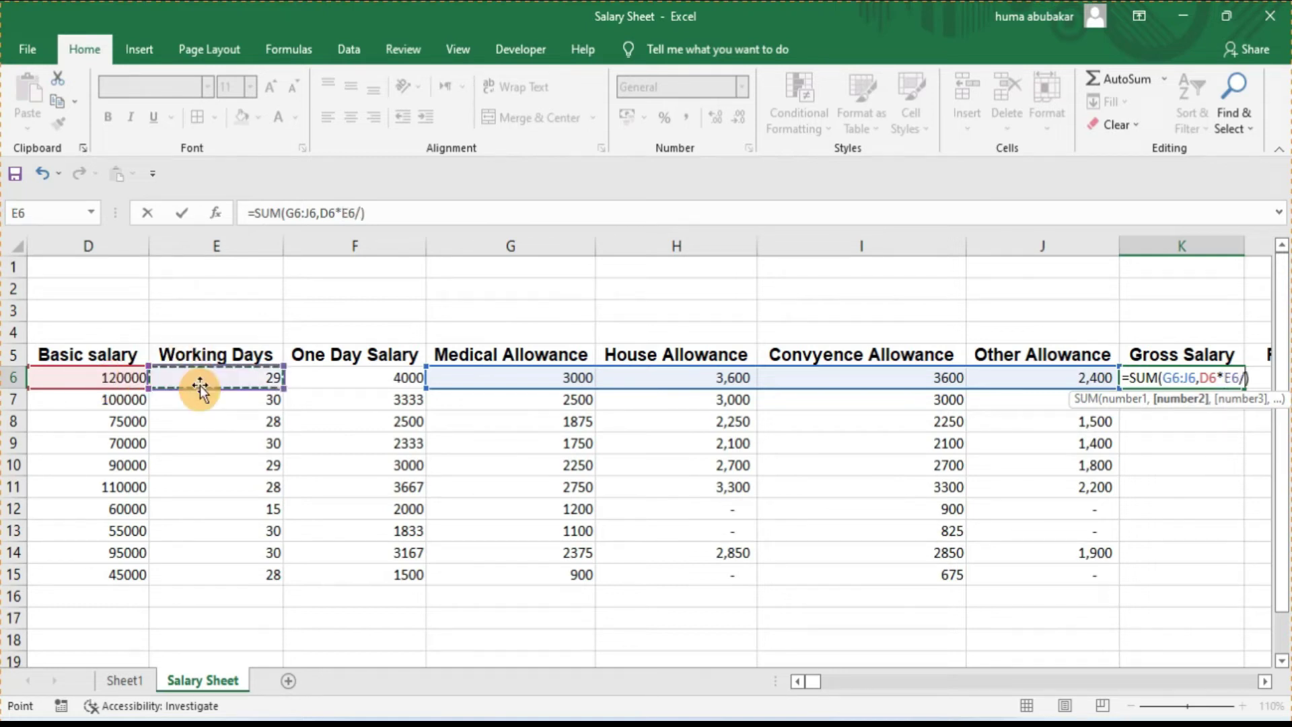
pyautogui.write('30')
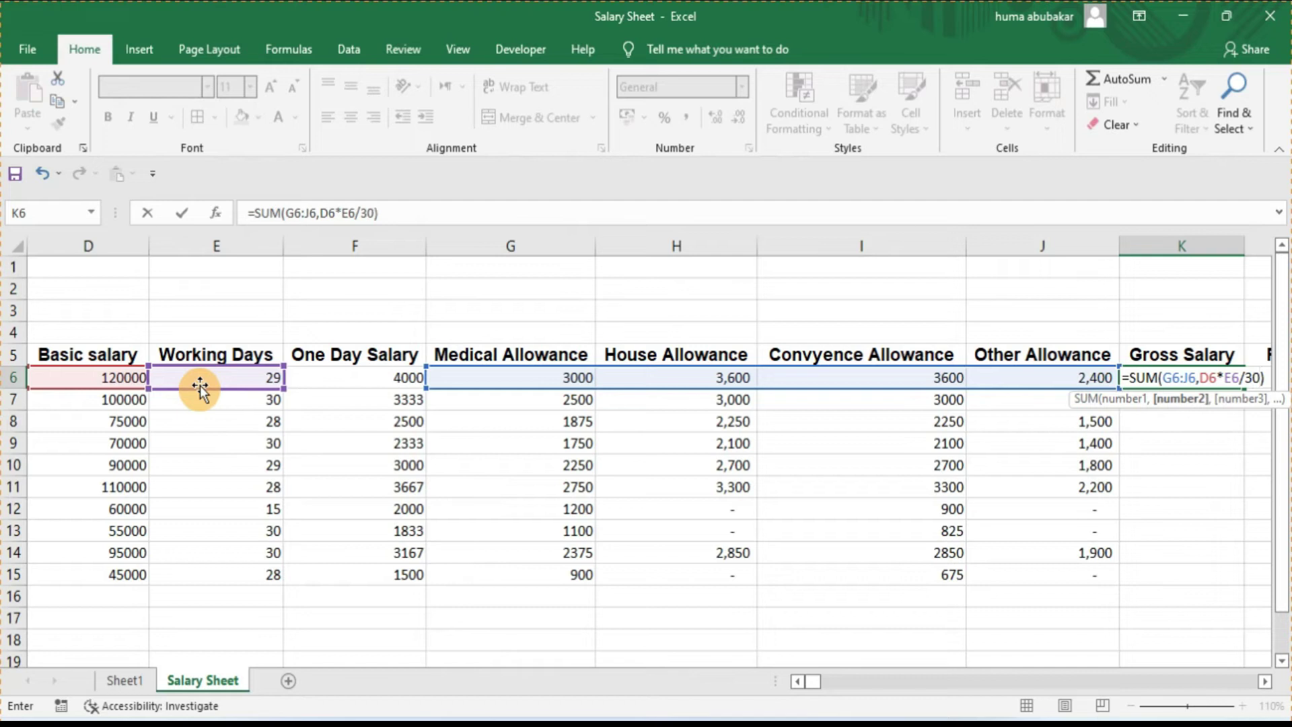
pyautogui.press('Return')
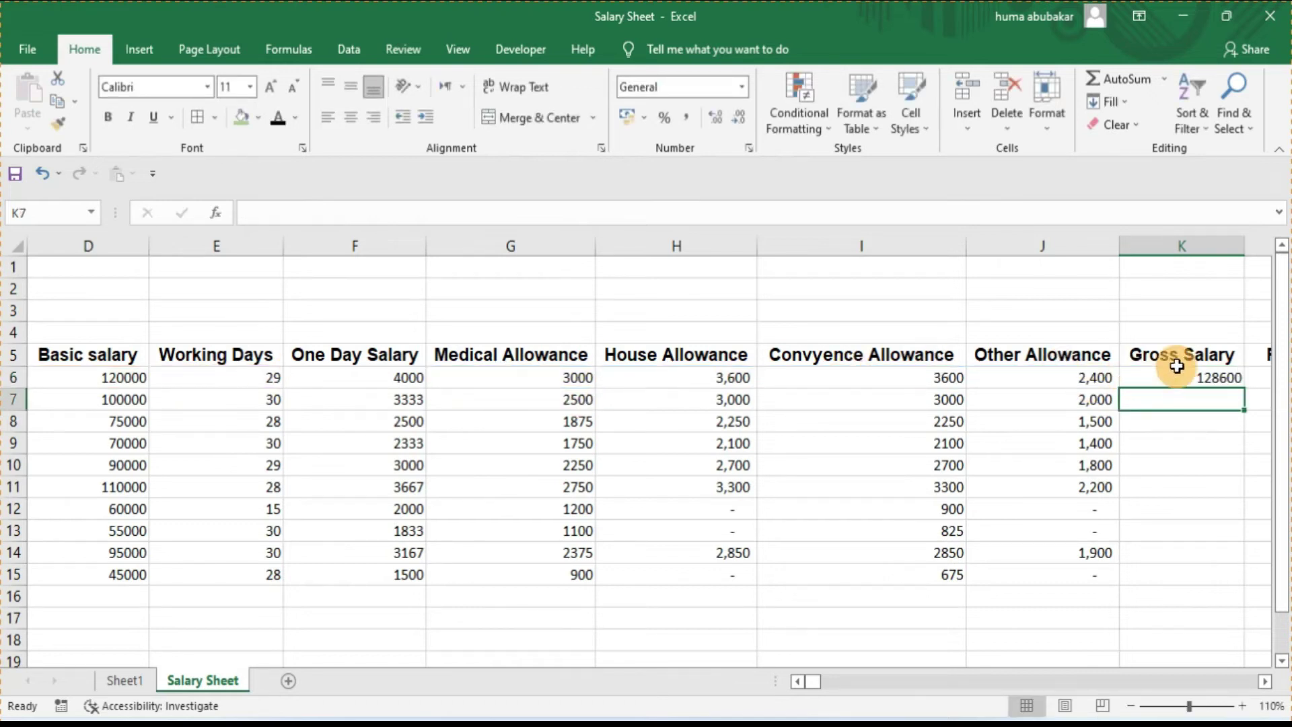
# Step: Copy the K6 Gross Salary formula down to K15
pyautogui.click(1178, 360)
pyautogui.click(1179, 381)
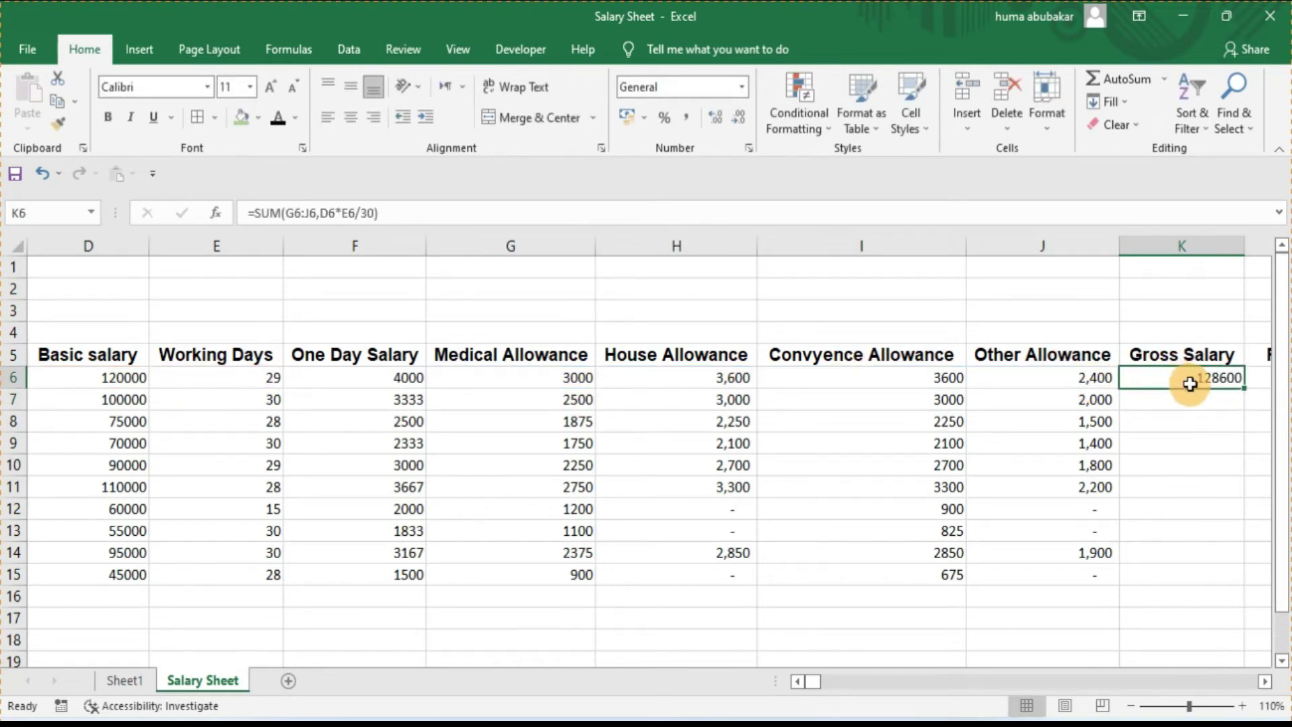
pyautogui.doubleClick(1244, 391)
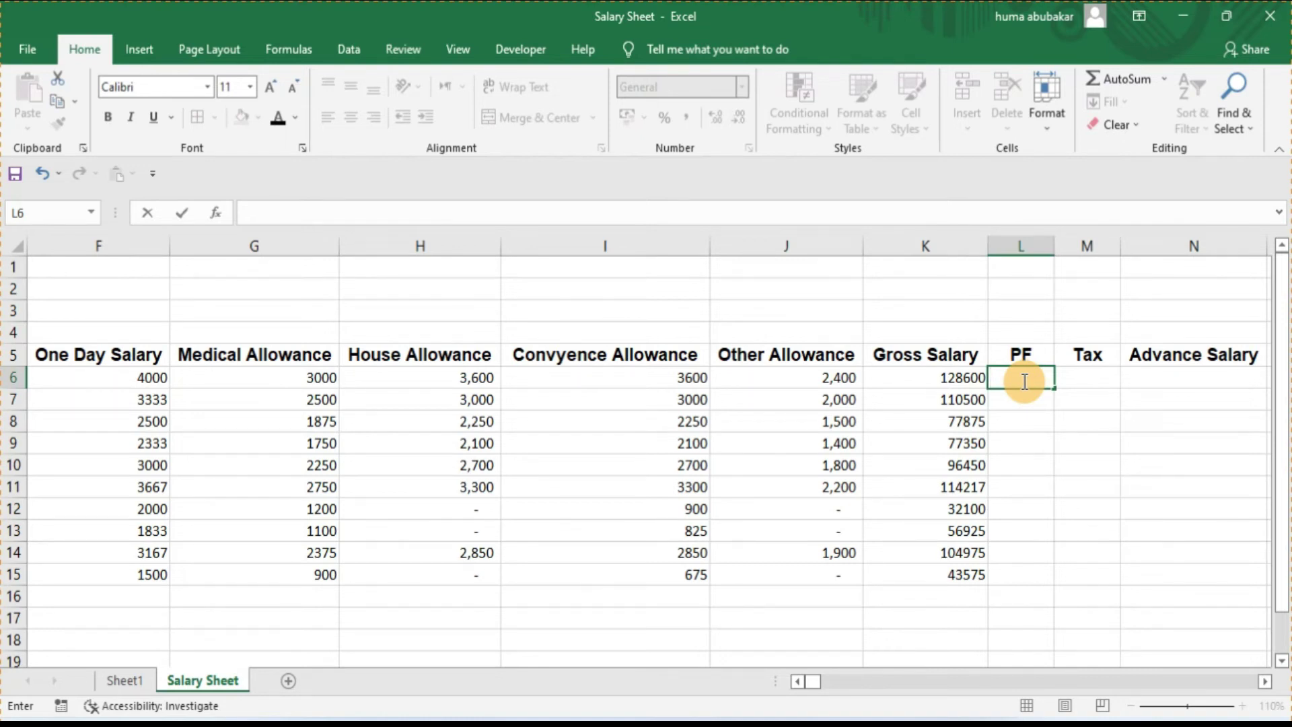
# Step: Enter =D6*4% in L6 and copy it down to L15 (4800 down to 1800)
pyautogui.write('=')
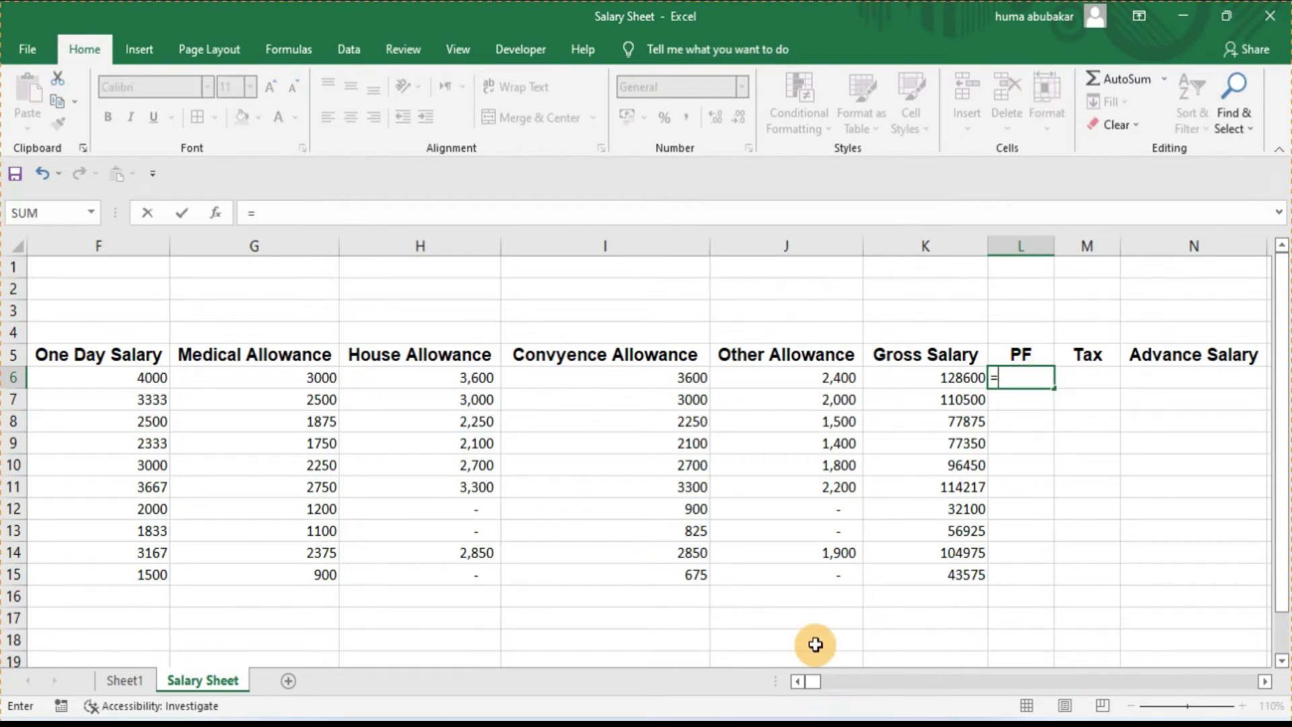
pyautogui.click(797, 682)
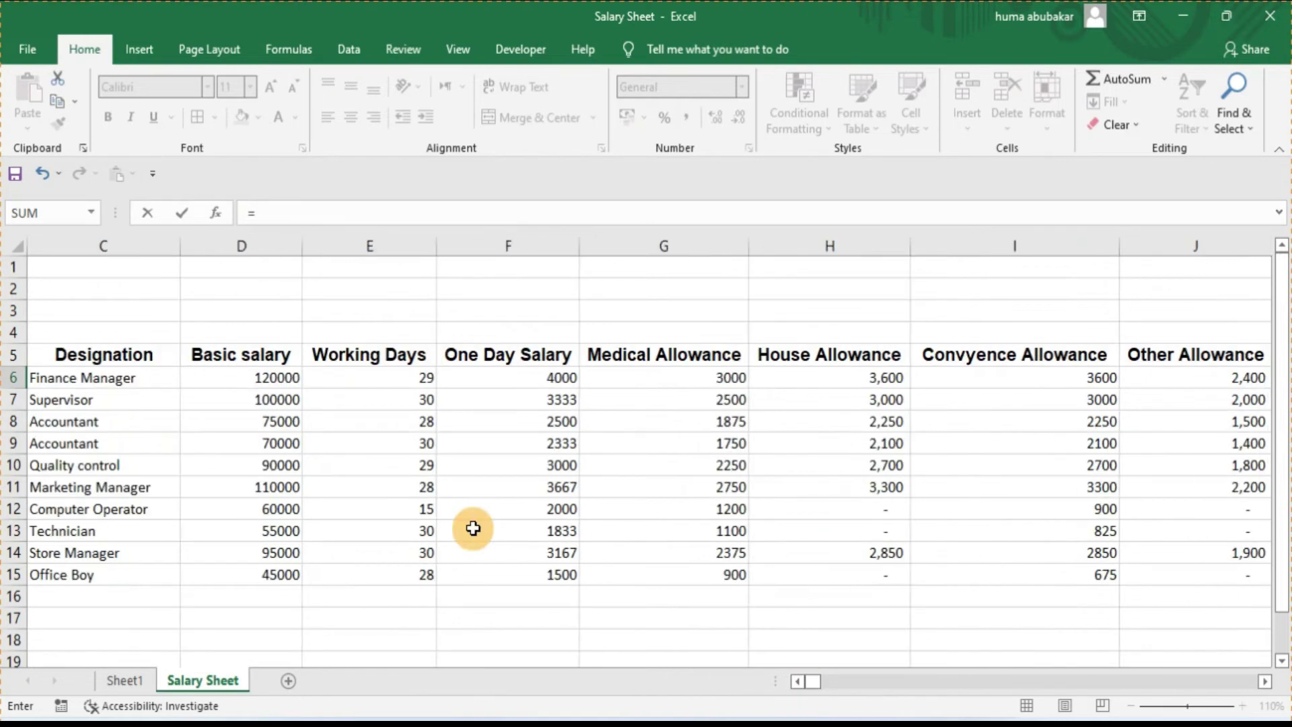
pyautogui.click(274, 378)
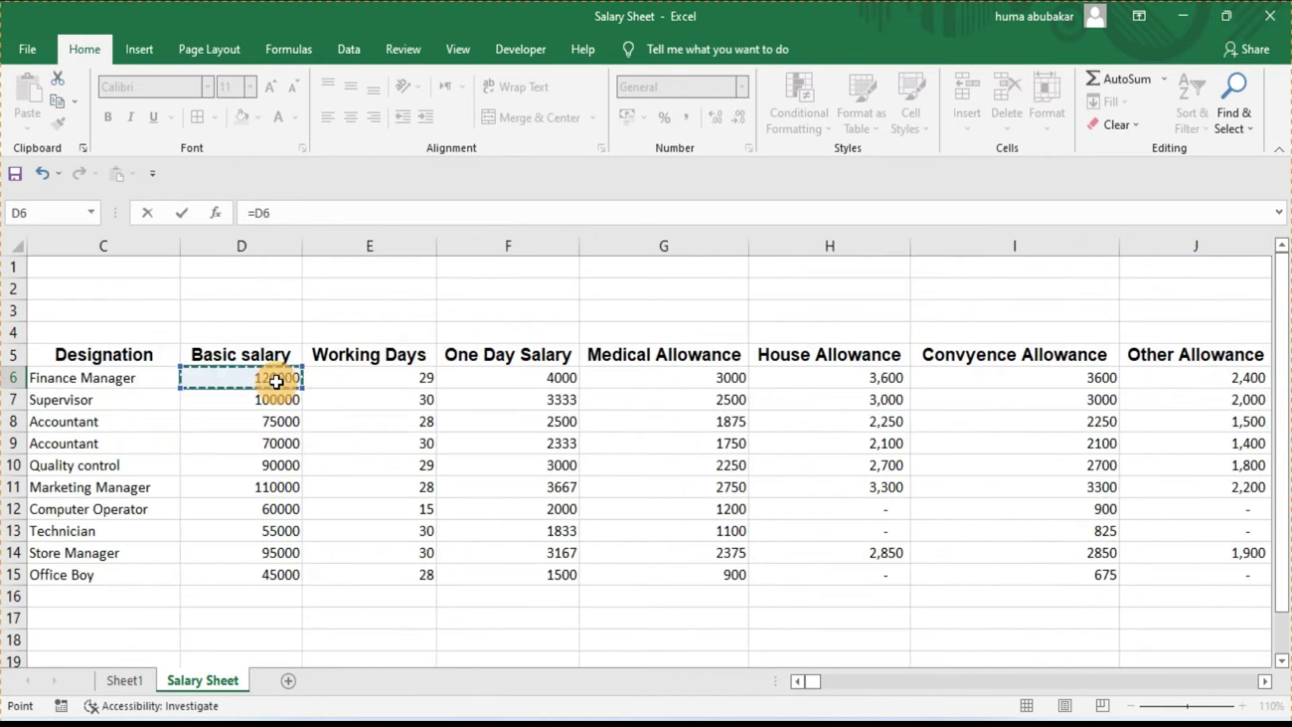
pyautogui.click(289, 222)
pyautogui.write('*')
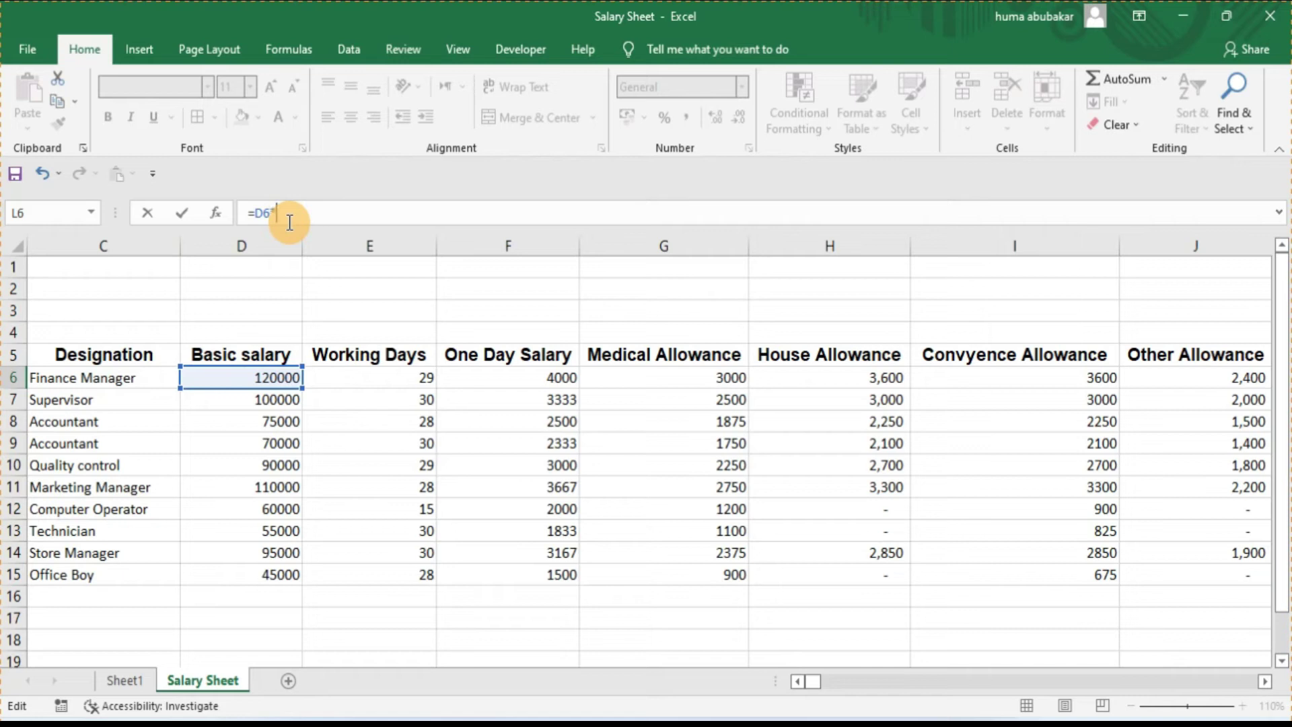
pyautogui.write('4%')
pyautogui.press('Return')
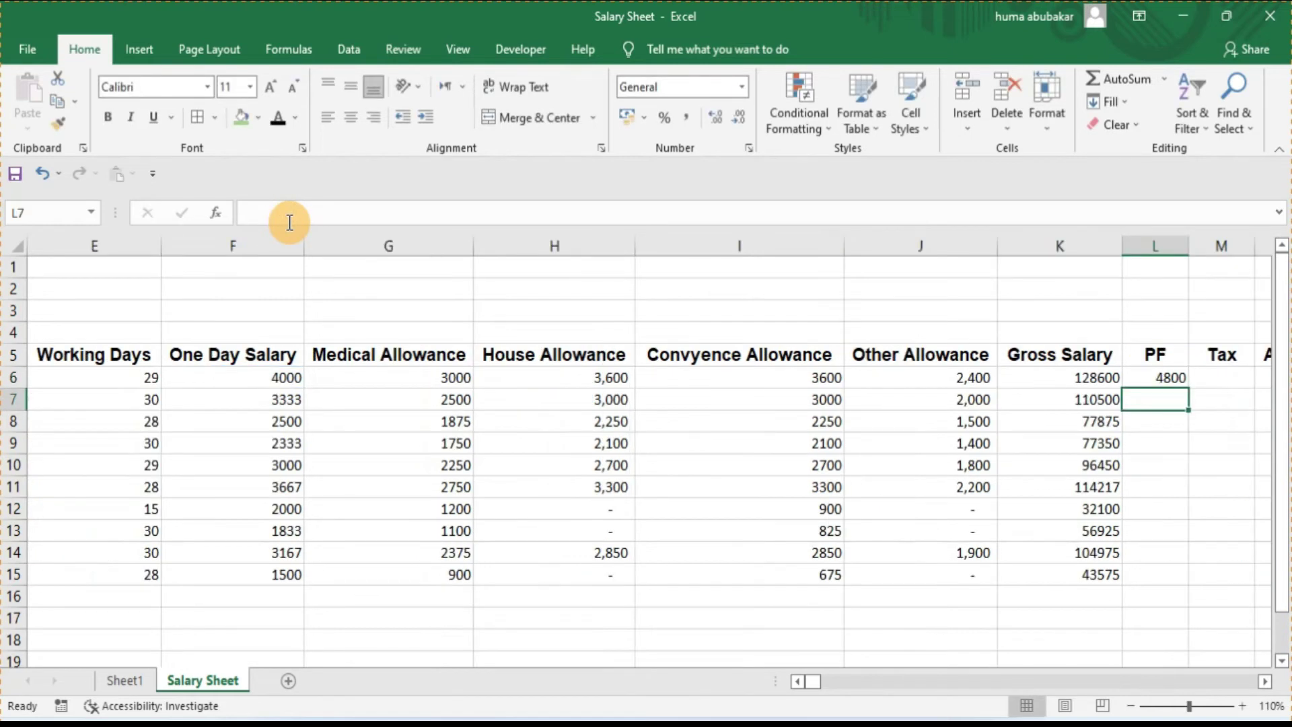
pyautogui.click(1171, 379)
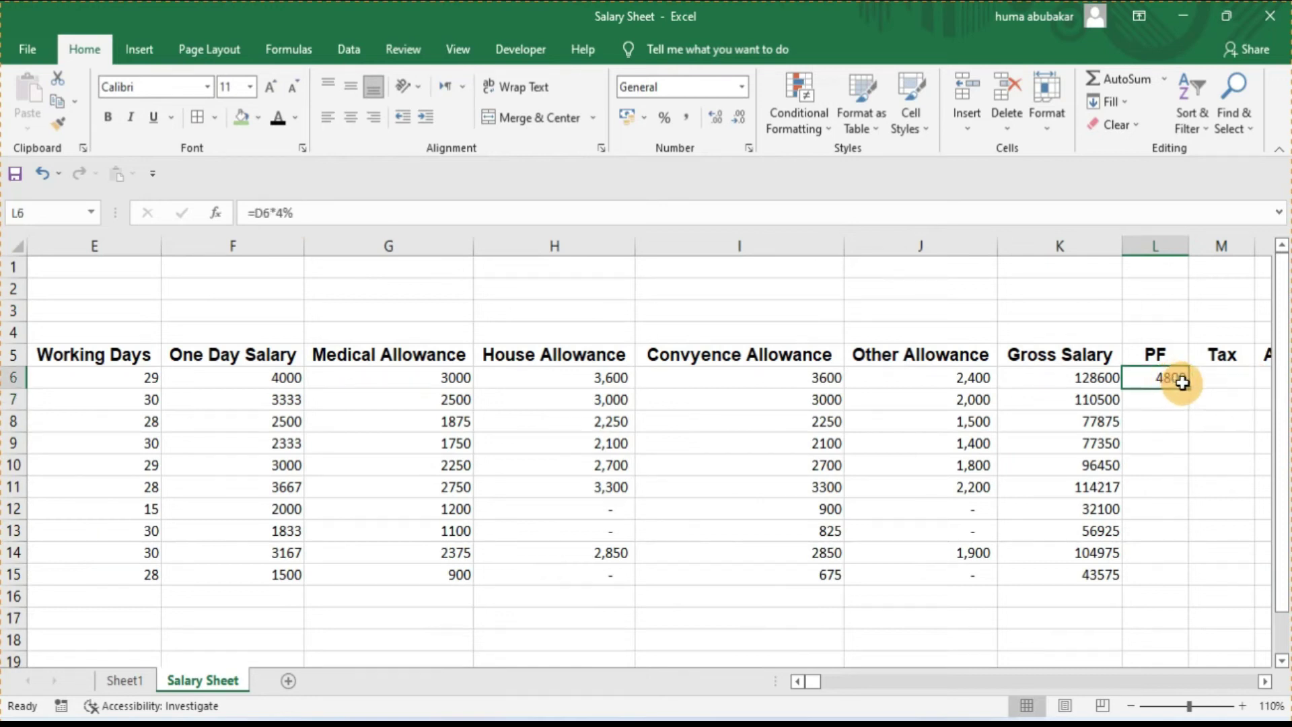
pyautogui.doubleClick(1186, 386)
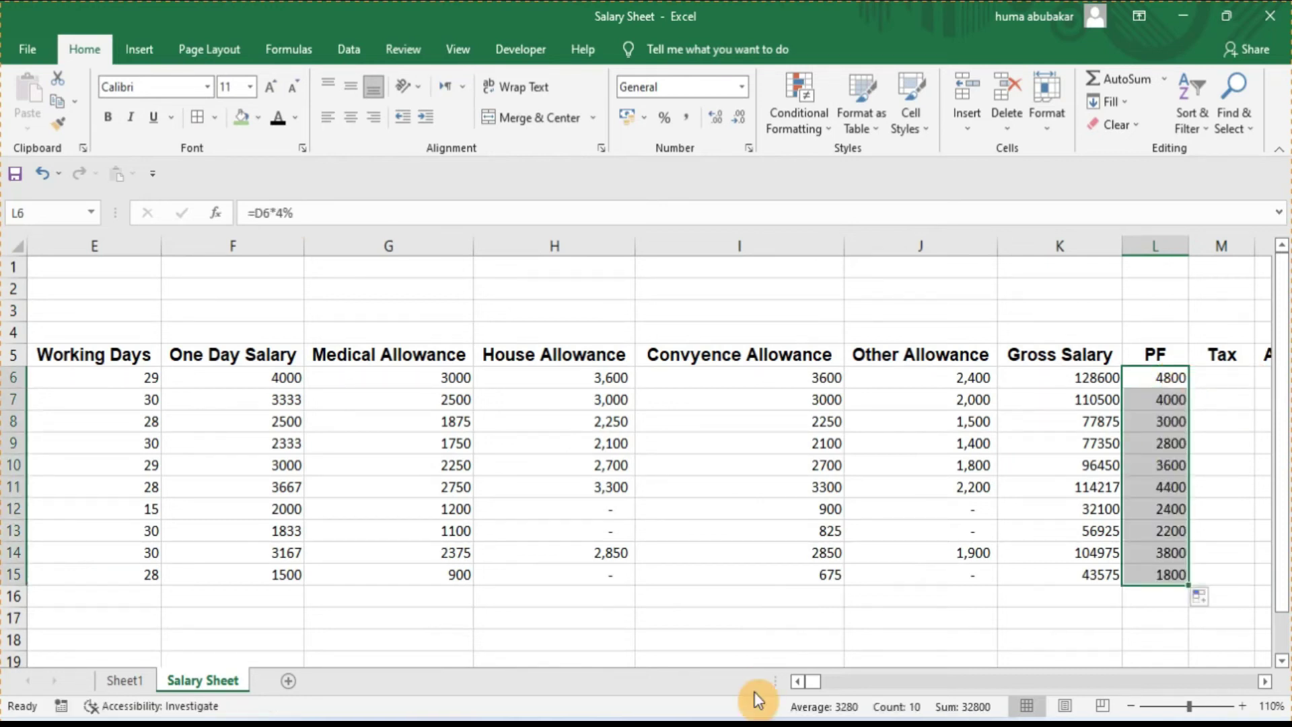
pyautogui.click(1202, 379)
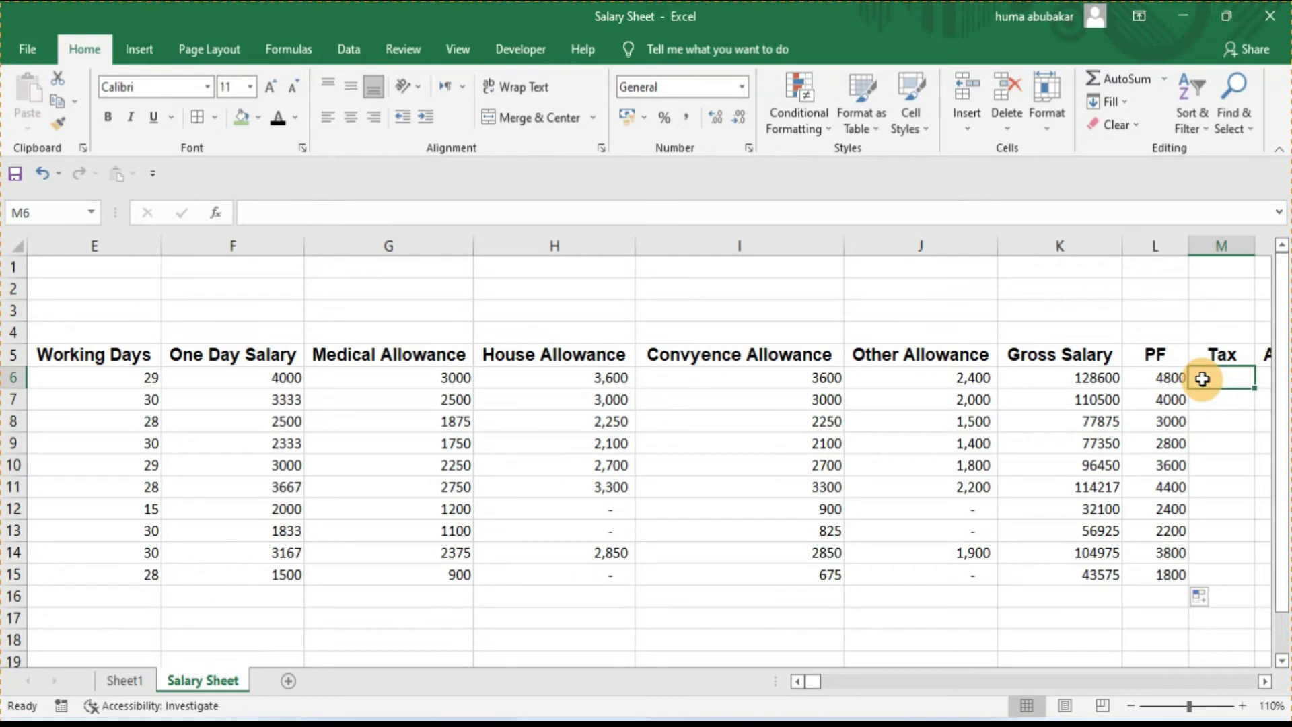
# Step: Enter the Tax formula =IF(K6>=80000,K6*2%,0) in M6
pyautogui.click(1265, 681)
pyautogui.click(1087, 309)
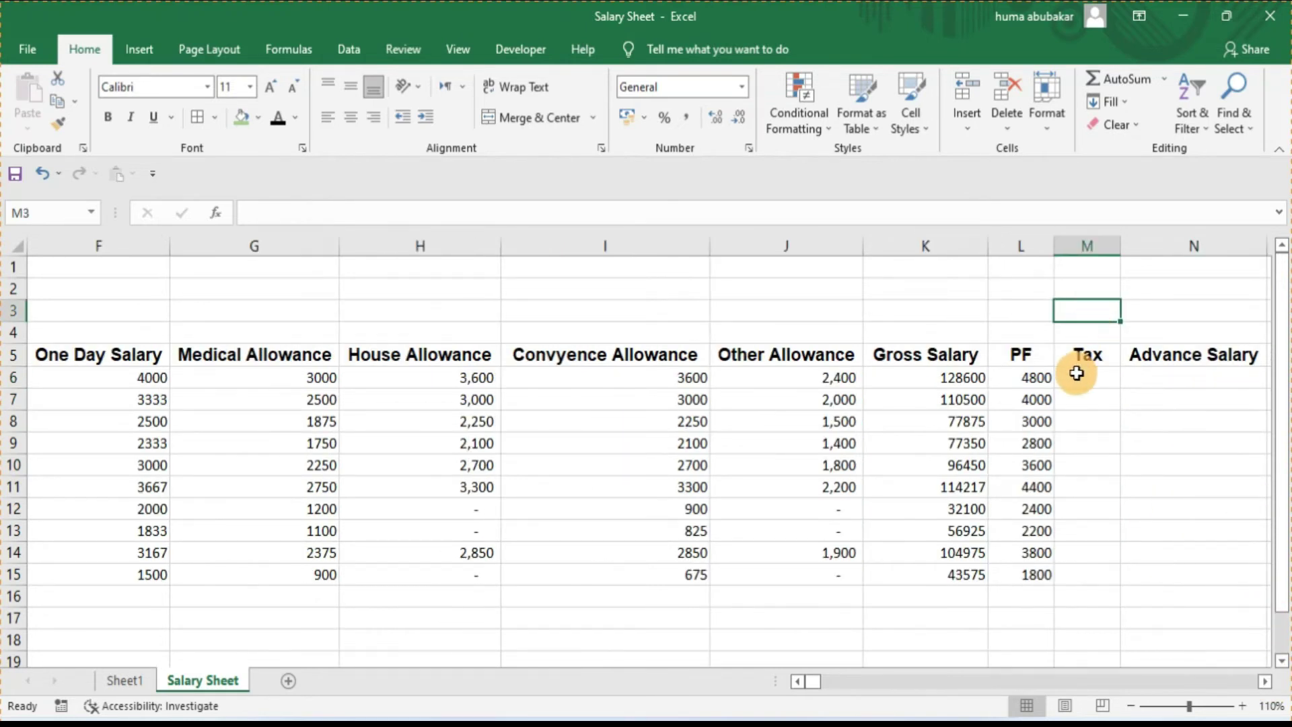
pyautogui.click(1077, 373)
pyautogui.write('=')
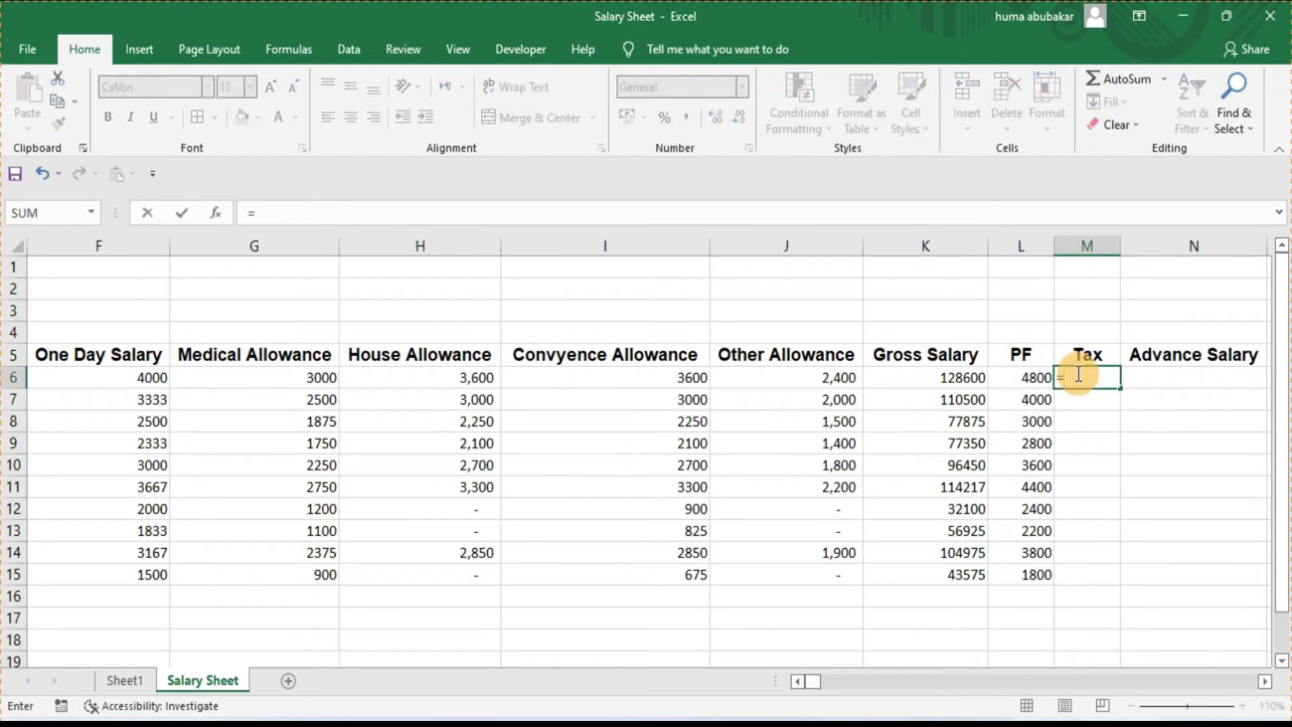
pyautogui.write('if(')
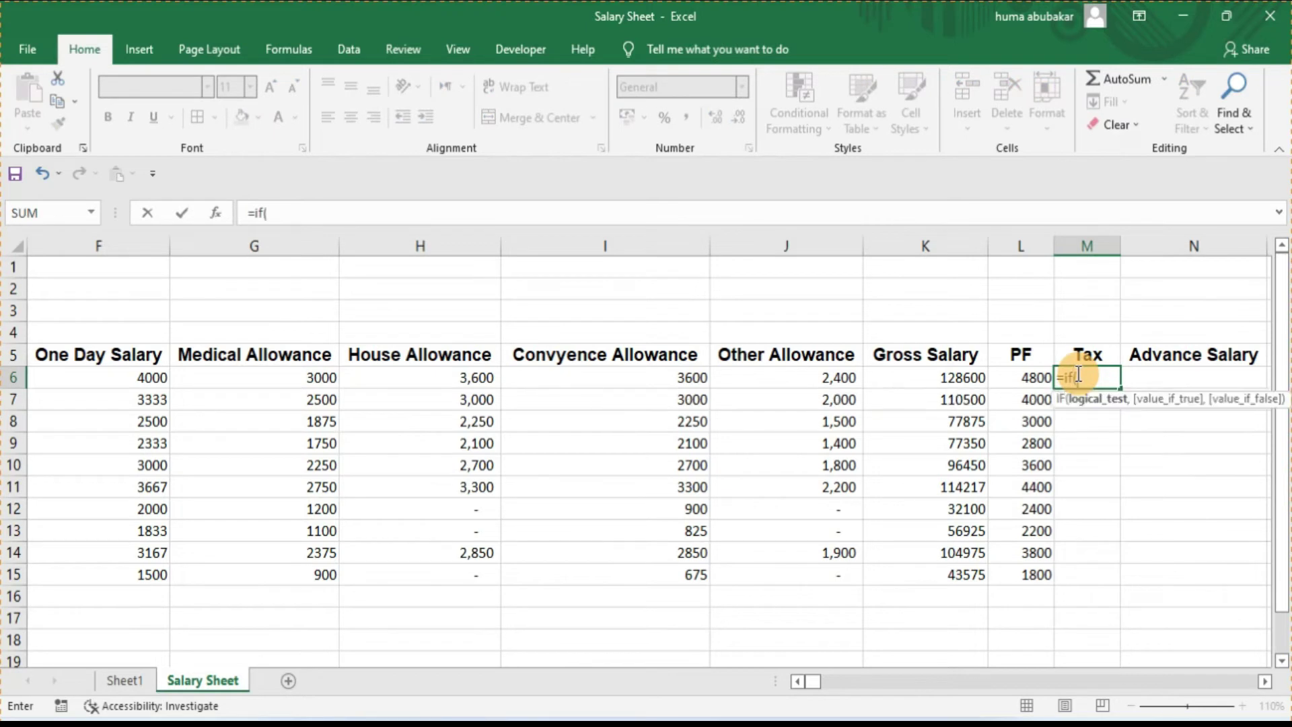
pyautogui.click(959, 377)
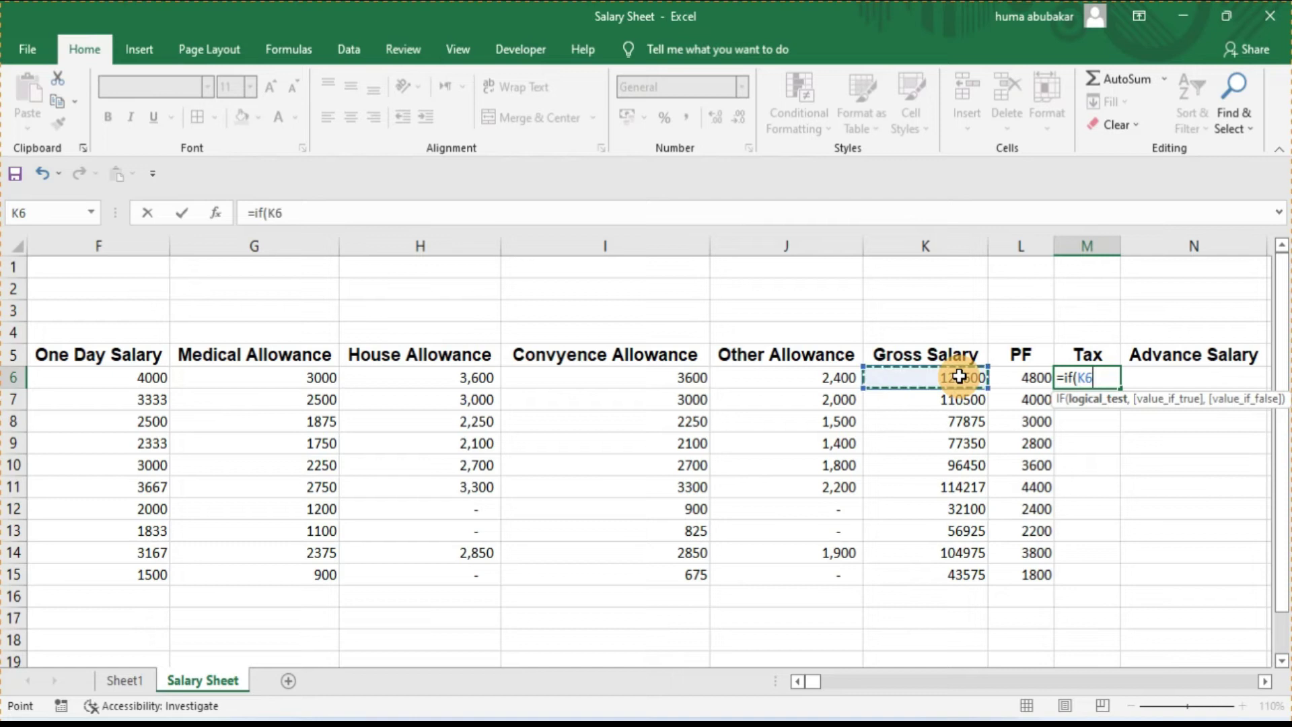
pyautogui.write('>=')
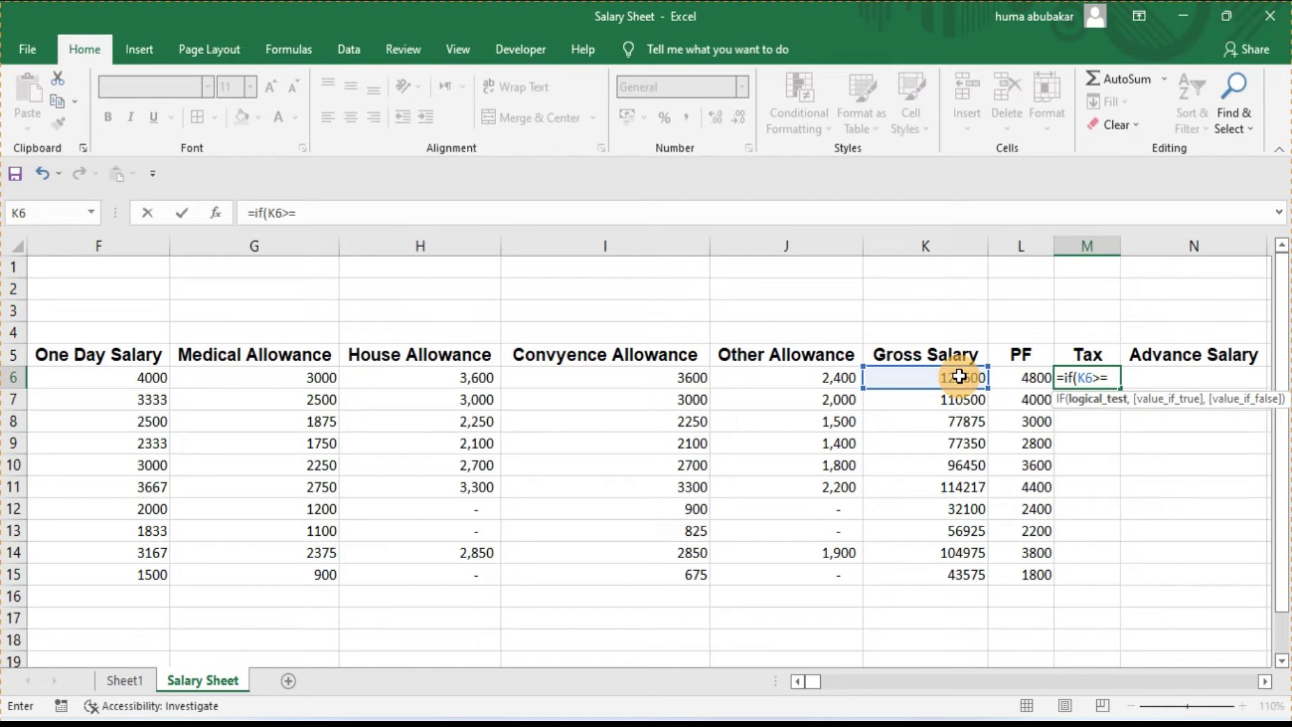
pyautogui.write('80')
pyautogui.write(',00')
pyautogui.press('BackSpace')
pyautogui.press('BackSpace')
pyautogui.press('BackSpace')
pyautogui.write('000')
pyautogui.write(',')
pyautogui.click(959, 377)
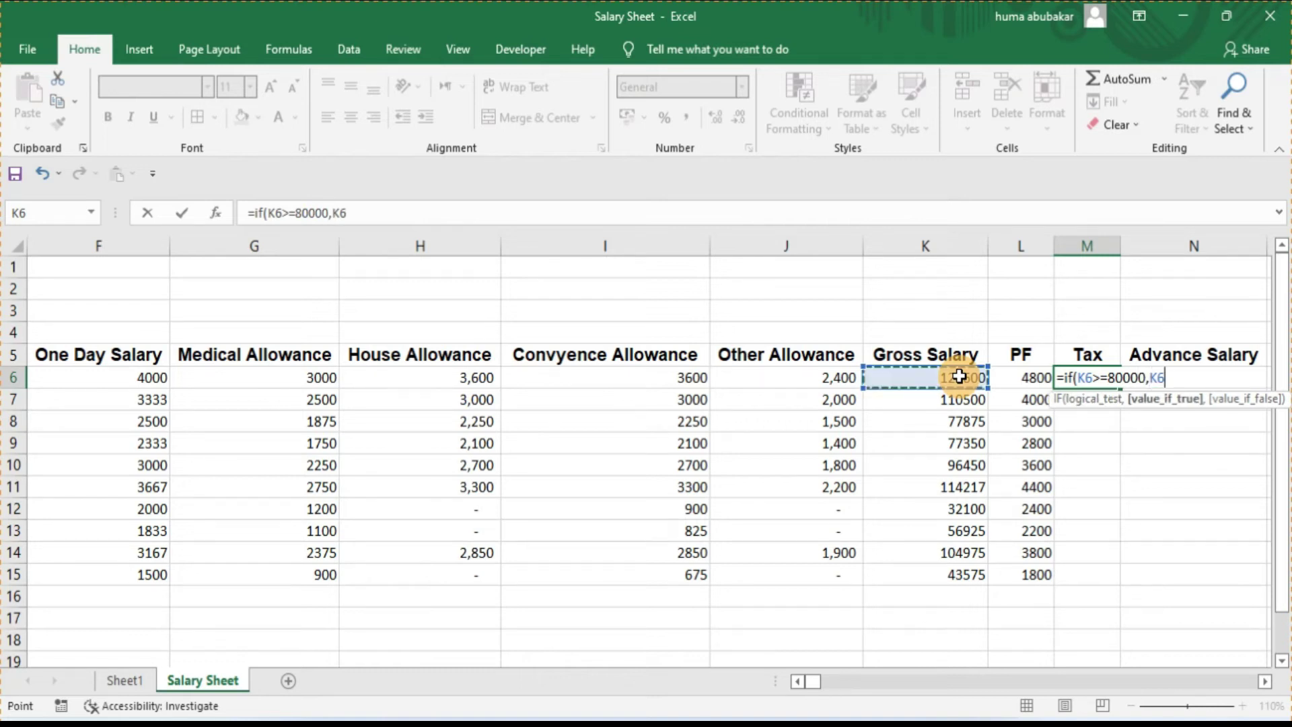
pyautogui.write('*2.5')
pyautogui.press('BackSpace')
pyautogui.press('BackSpace')
pyautogui.write('%')
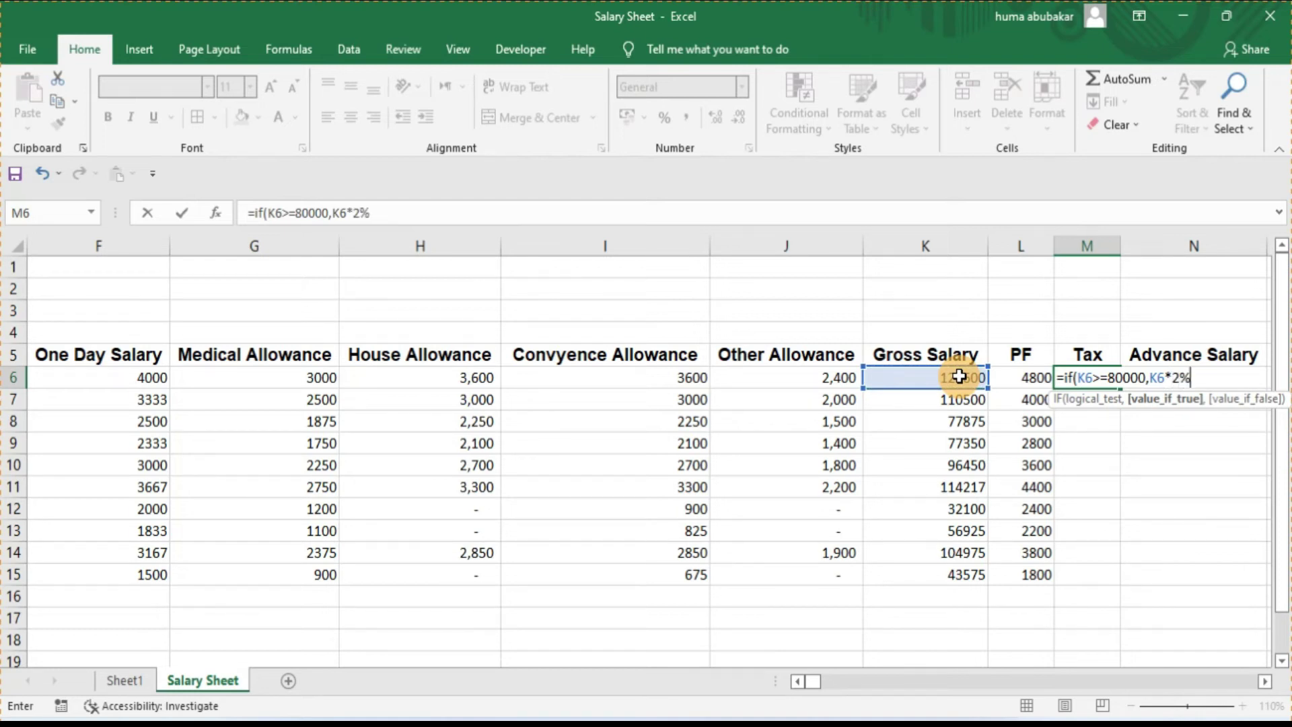
pyautogui.write(',0)')
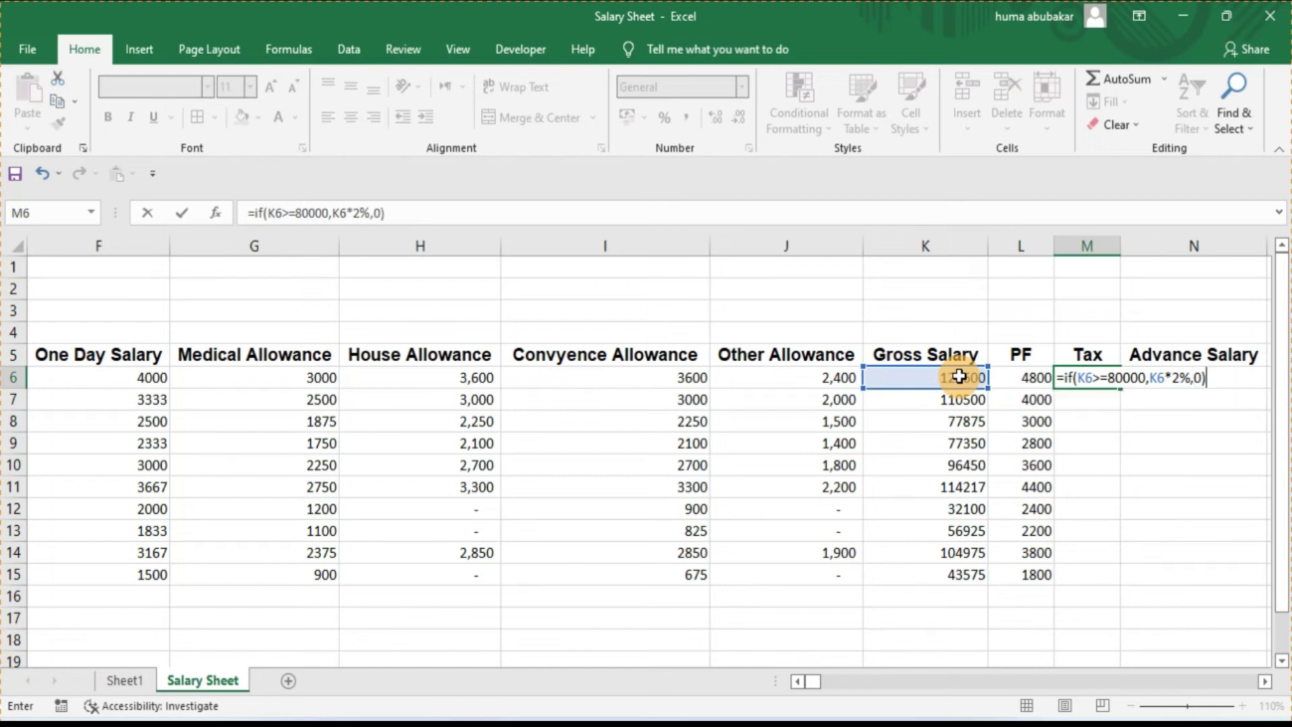
pyautogui.press('Return')
# Step: Copy the Tax formula down to M15 and apply Accounting format
pyautogui.click(1099, 376)
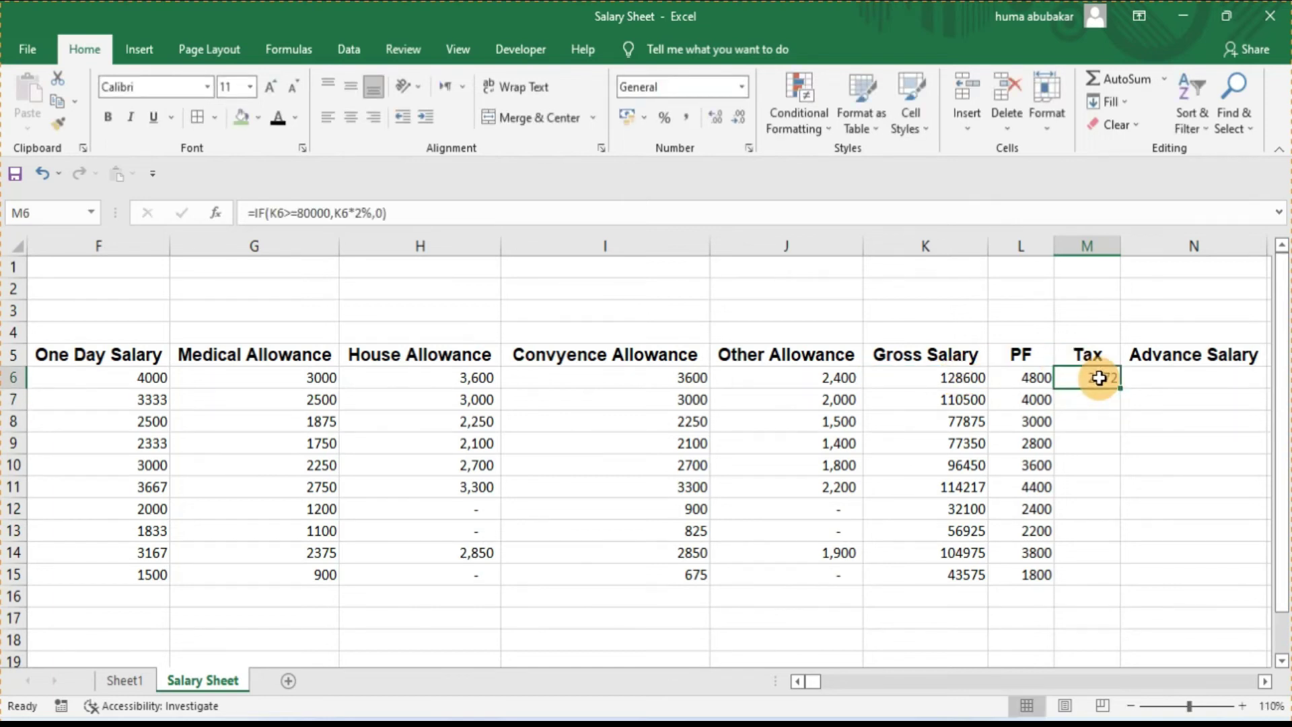
pyautogui.doubleClick(1121, 388)
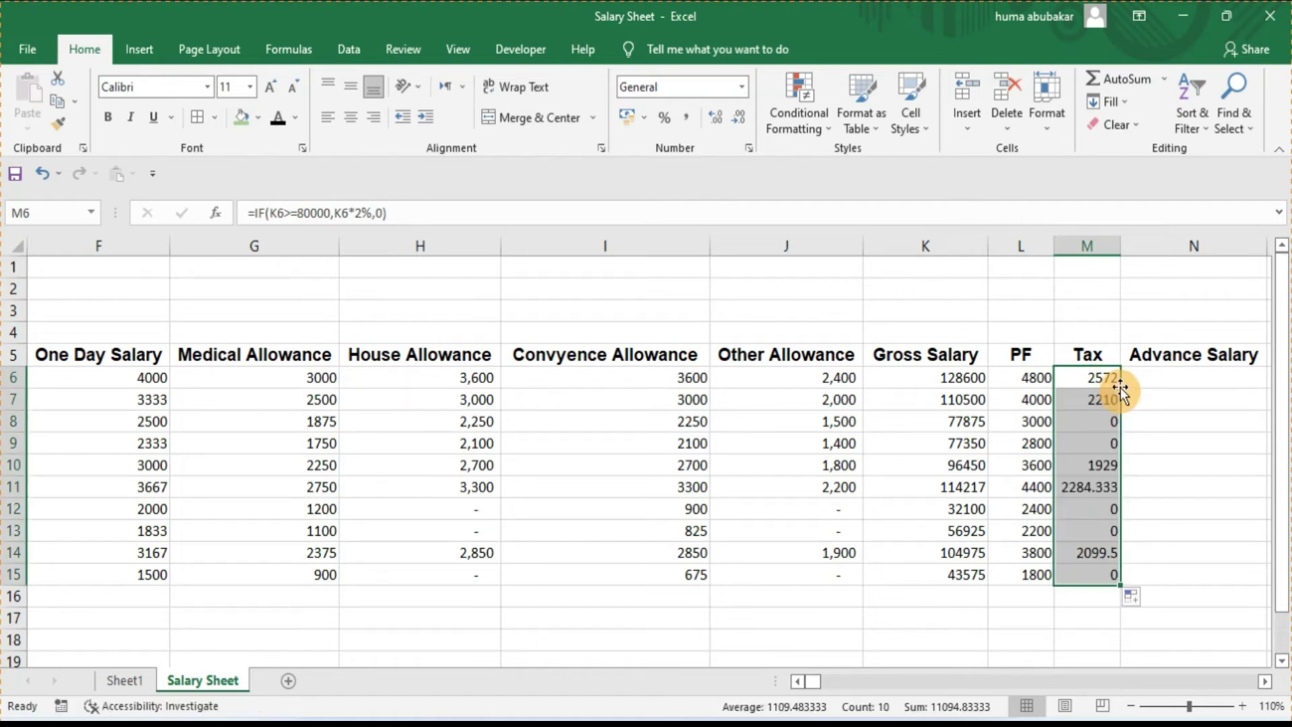
pyautogui.click(684, 115)
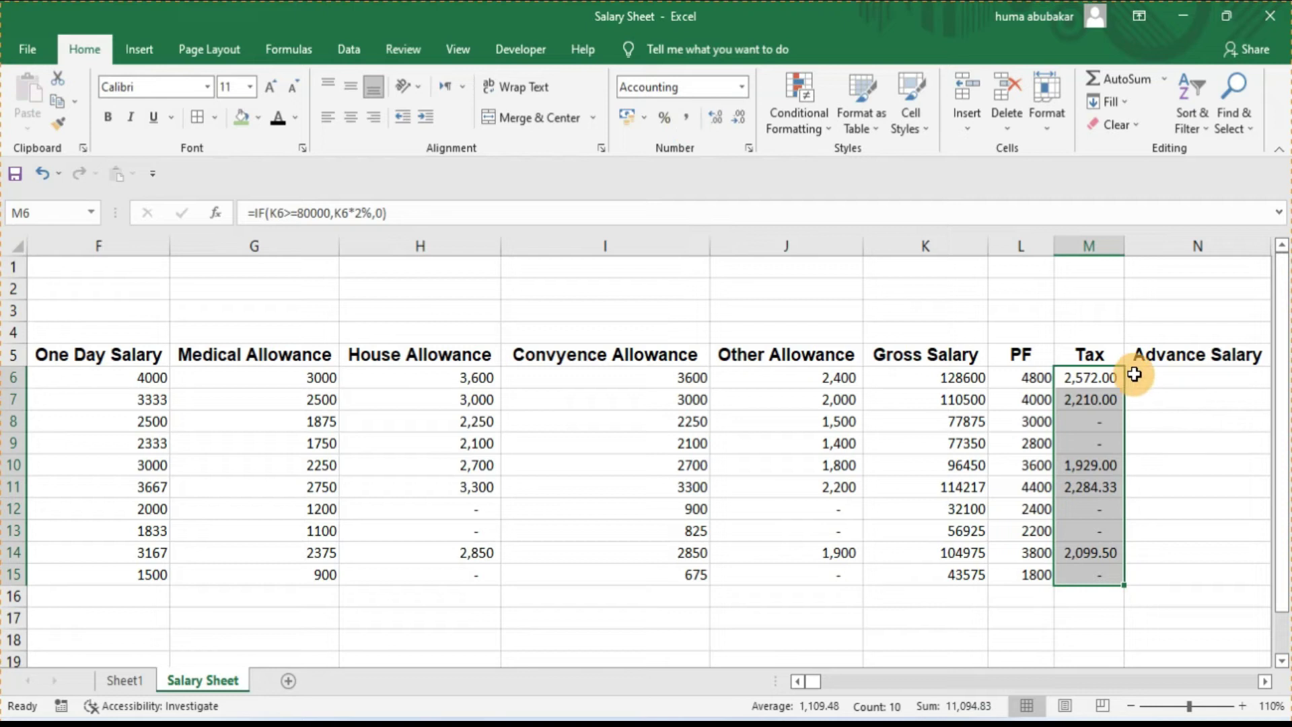
pyautogui.click(1131, 376)
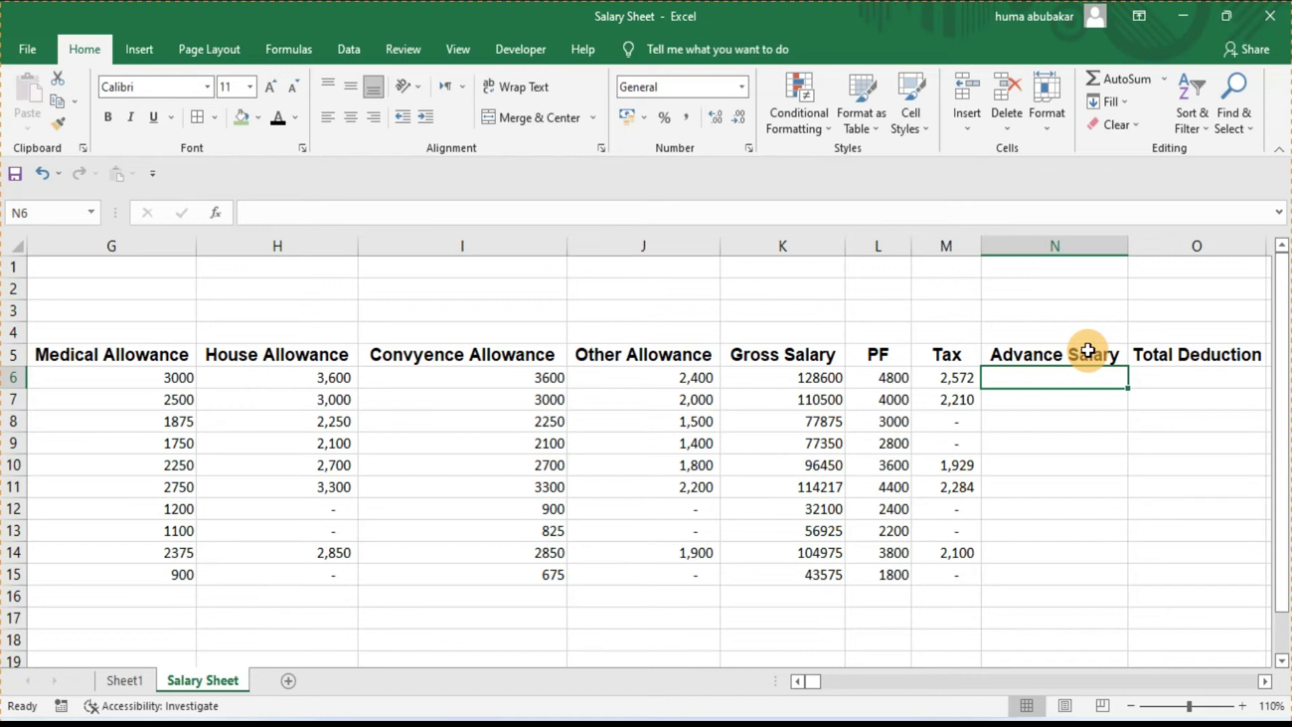
# Step: Enter advance amounts 5,000, 4000, 9000 and 10000 for four employees in column N
pyautogui.moveTo(1088, 351); pyautogui.dragTo(1064, 378)
pyautogui.click(1064, 377)
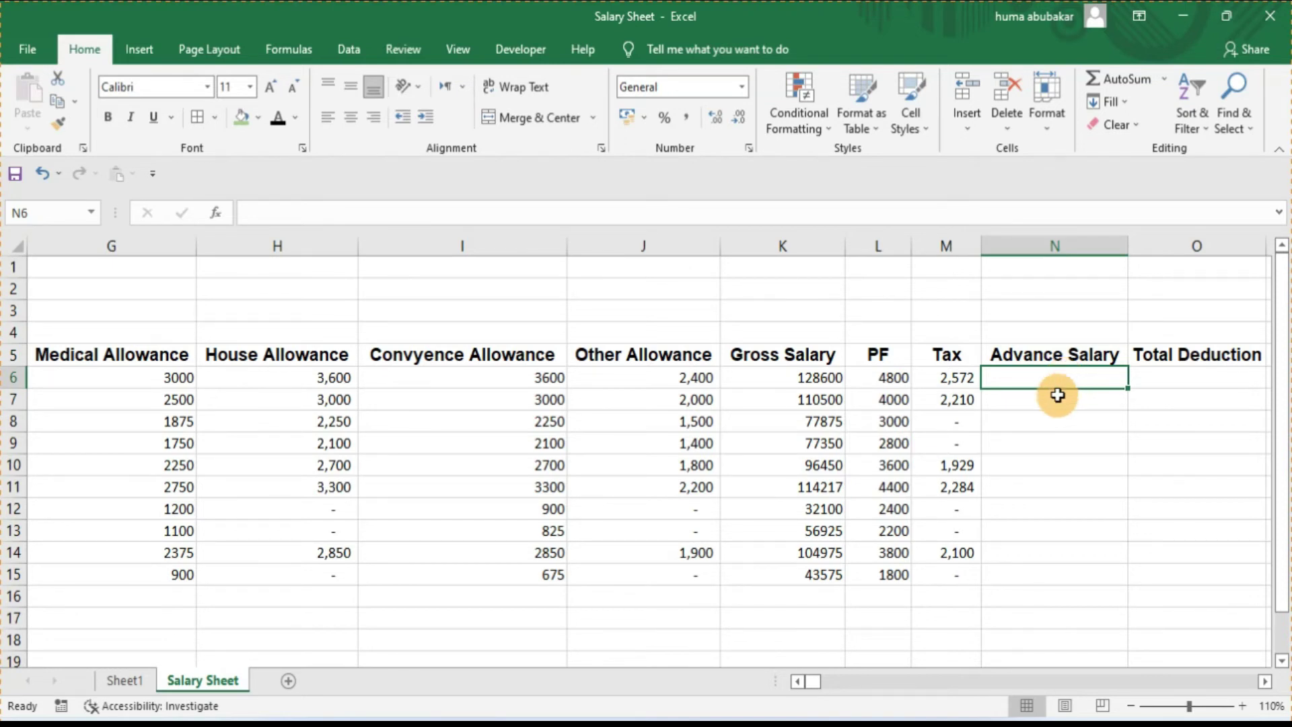
pyautogui.click(798, 681)
pyautogui.moveTo(58, 358); pyautogui.dragTo(518, 583)
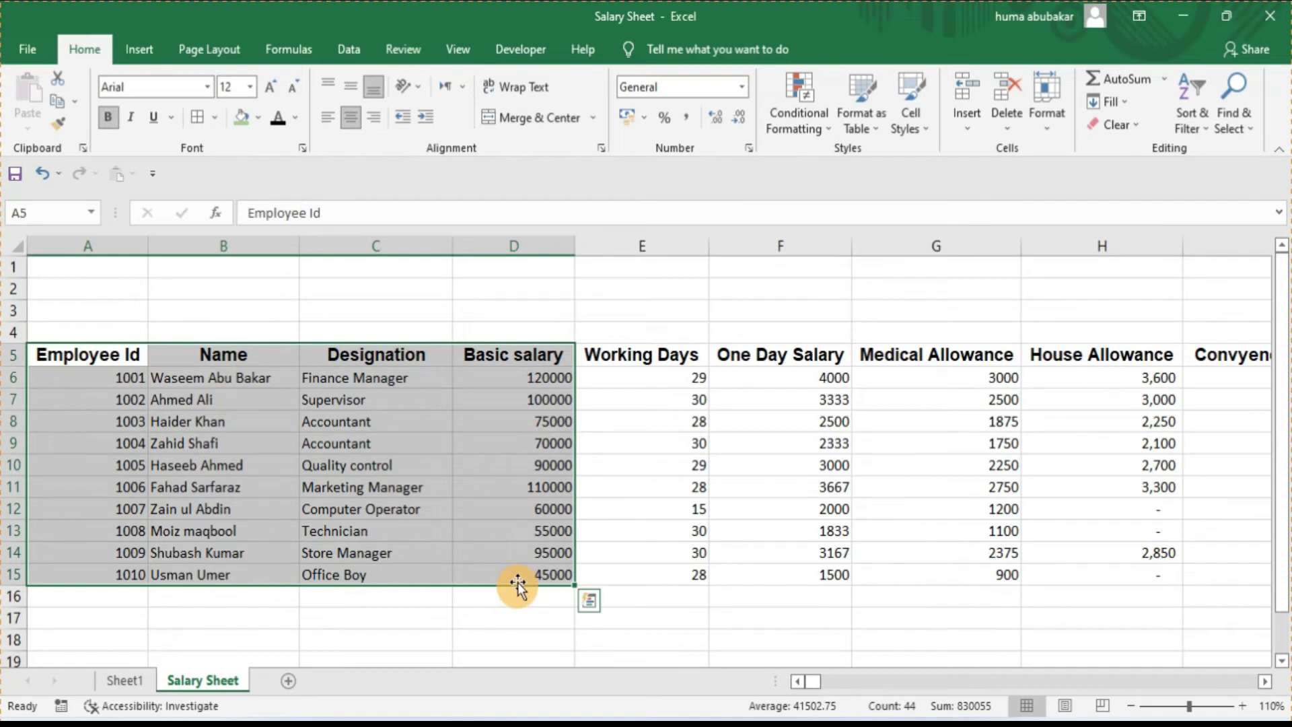
pyautogui.click(395, 634)
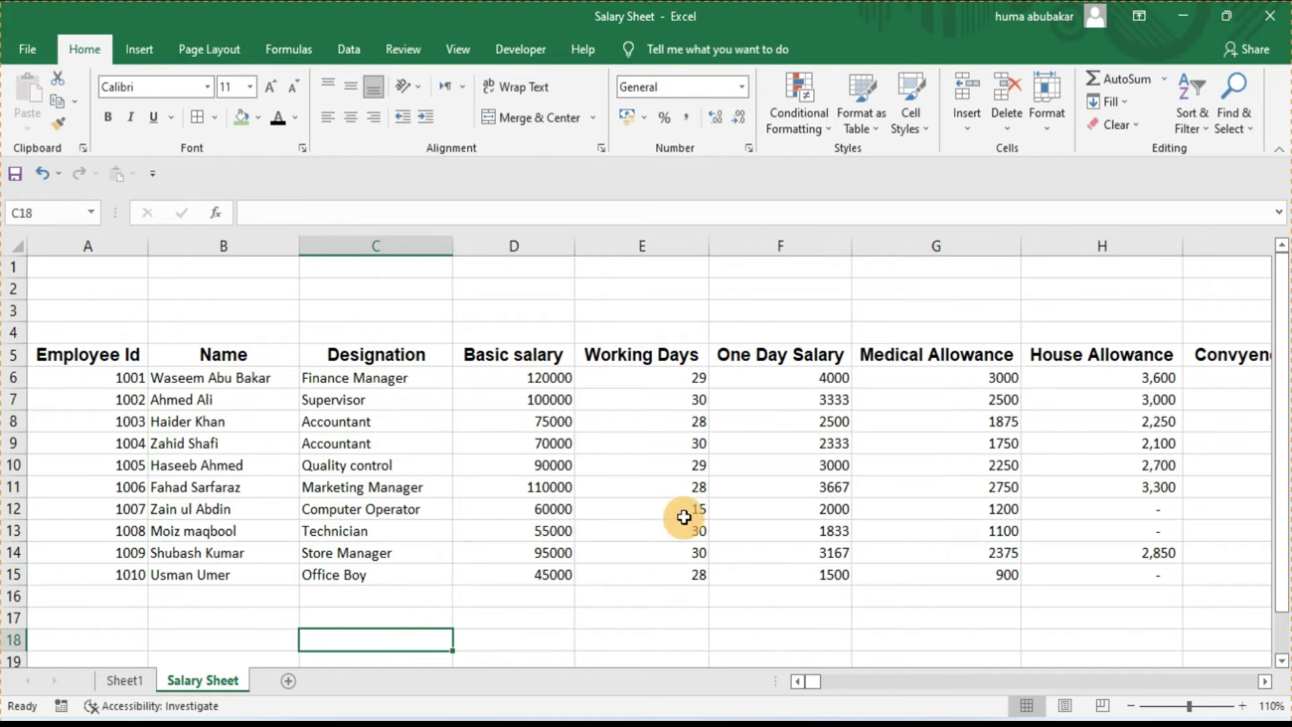
pyautogui.click(1263, 681)
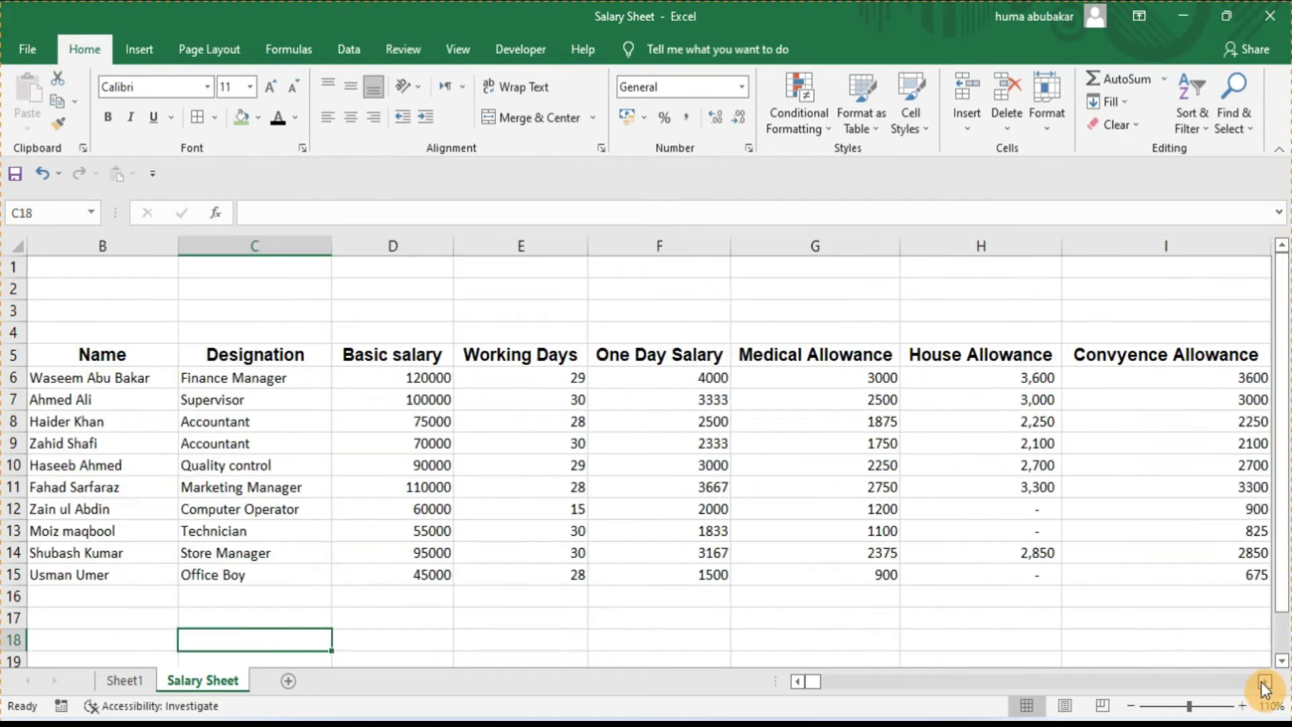
pyautogui.click(1264, 682)
pyautogui.click(1264, 681)
pyautogui.click(1264, 682)
pyautogui.click(1263, 681)
pyautogui.click(1264, 681)
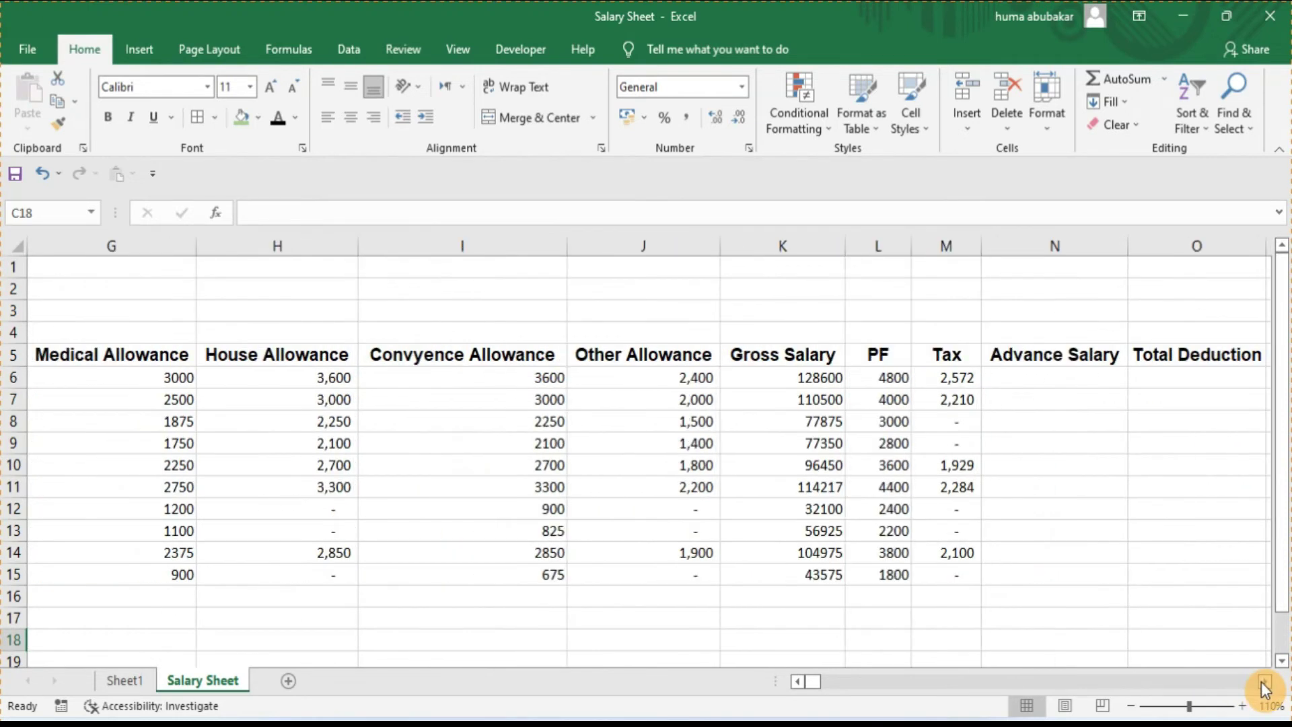
pyautogui.click(1050, 405)
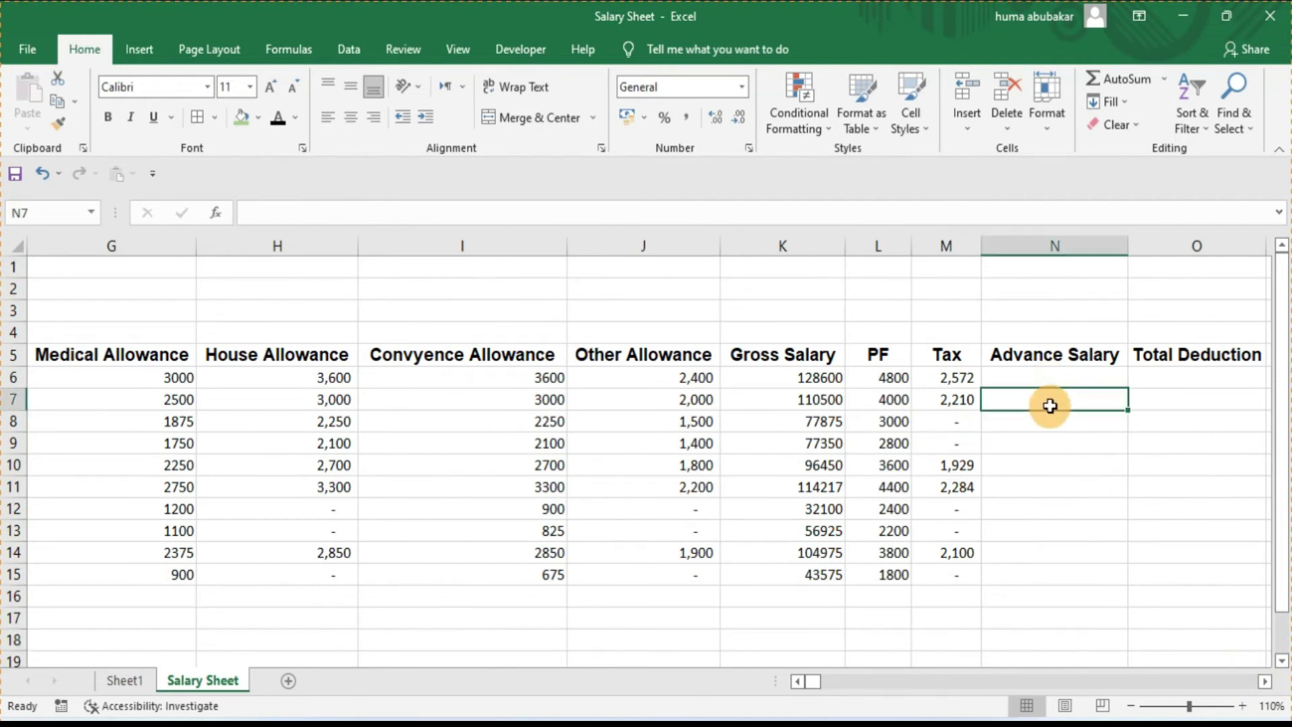
pyautogui.click(1054, 552)
pyautogui.write('10000')
pyautogui.click(1055, 444)
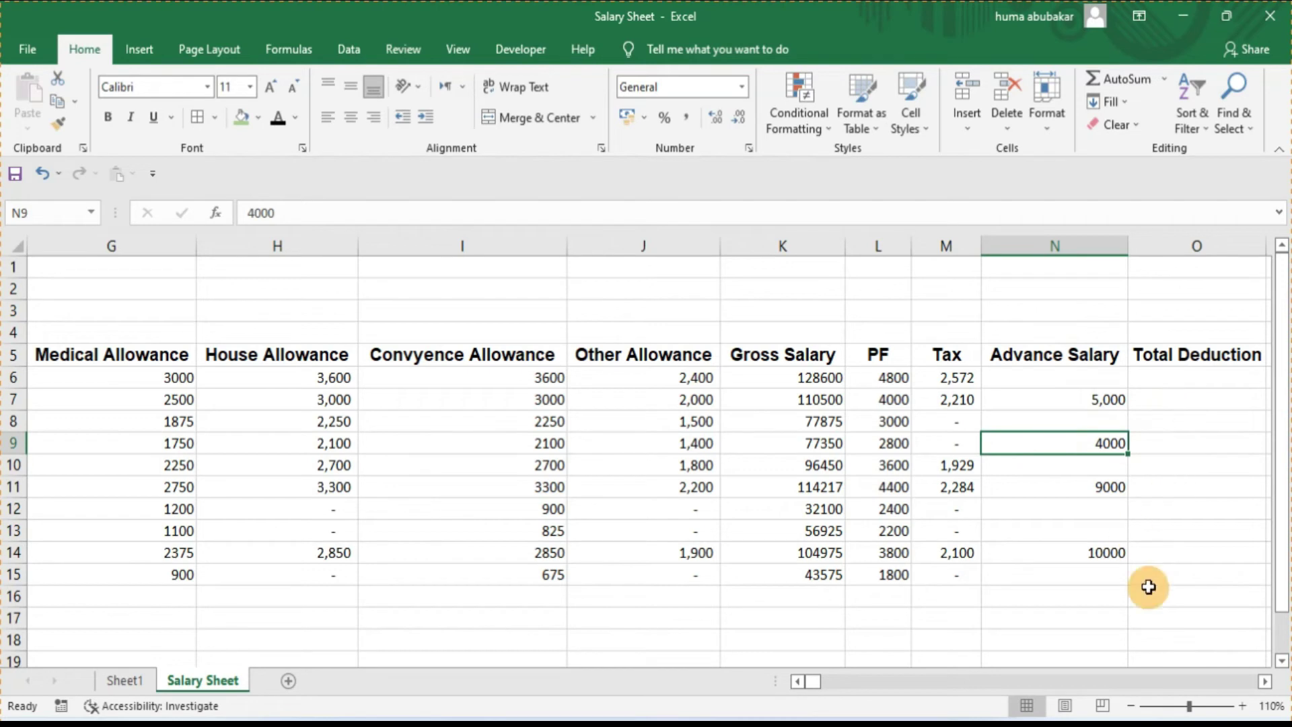
# Step: Enter =SUM(L6:N6) in O6 and copy it down to O15
pyautogui.click(1196, 379)
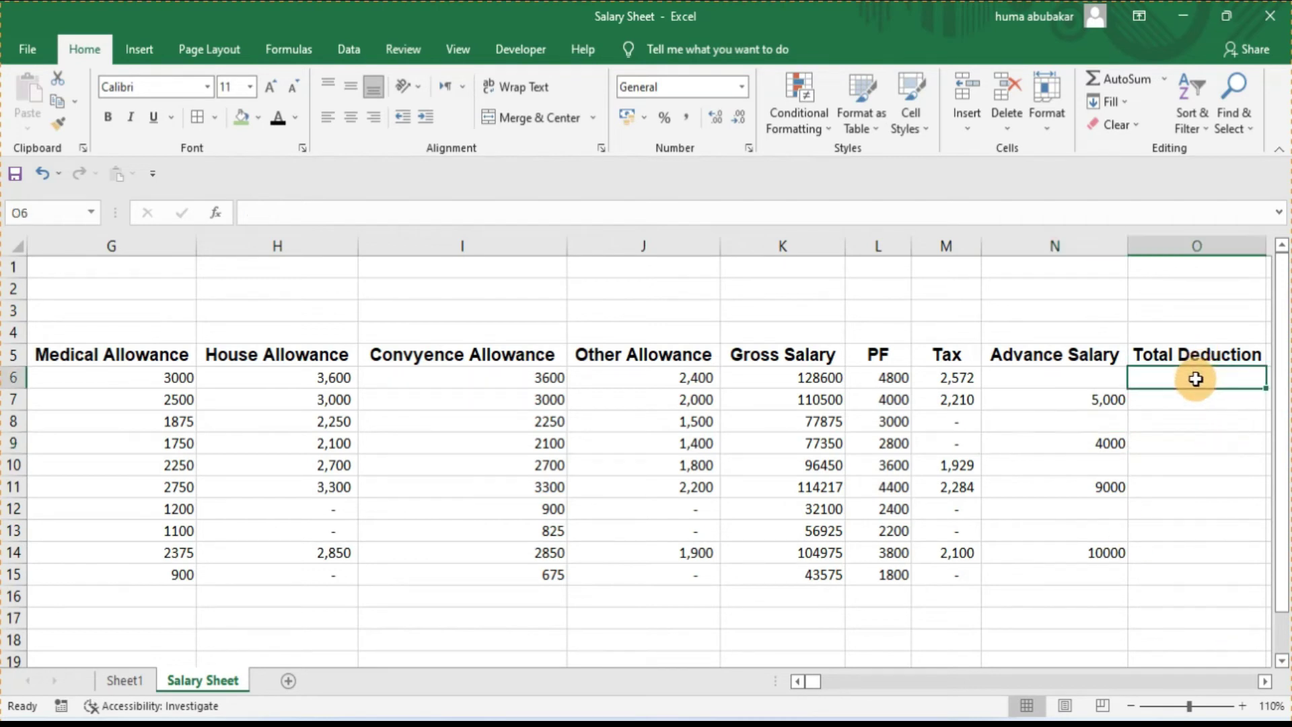
pyautogui.write('=sum(')
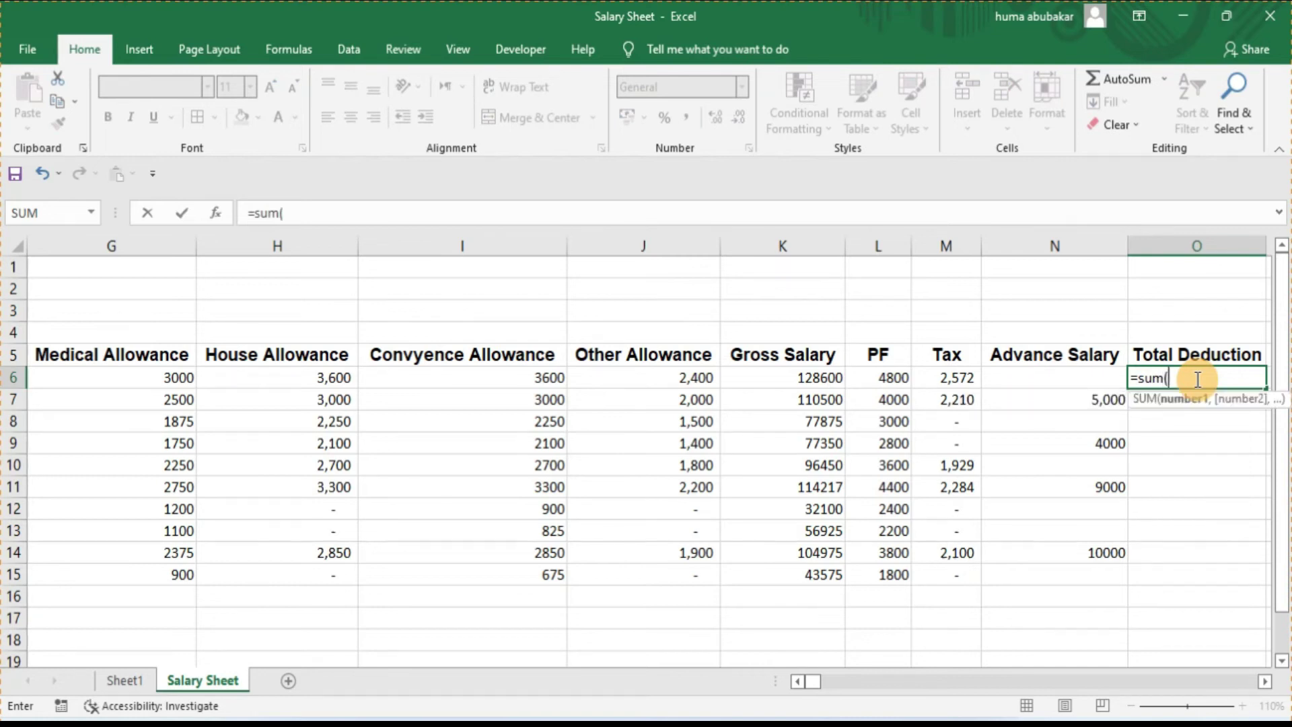
pyautogui.moveTo(879, 378); pyautogui.dragTo(1016, 379)
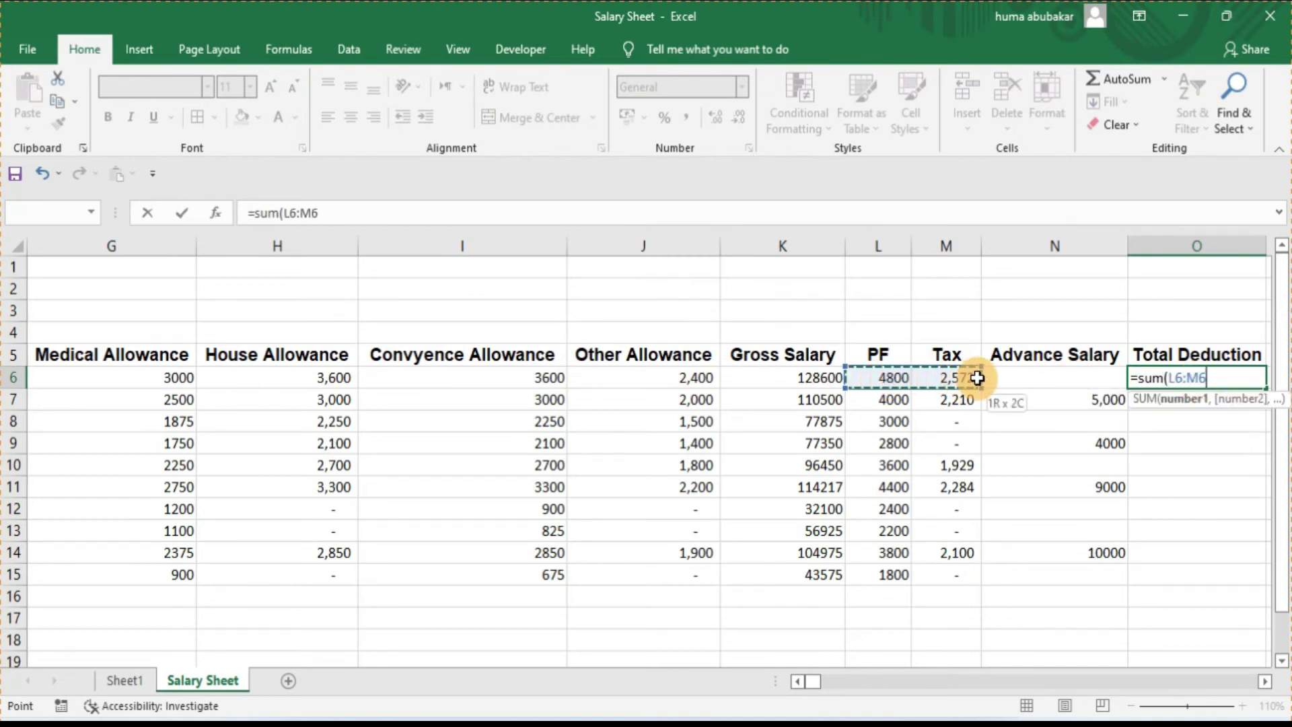
pyautogui.write(')')
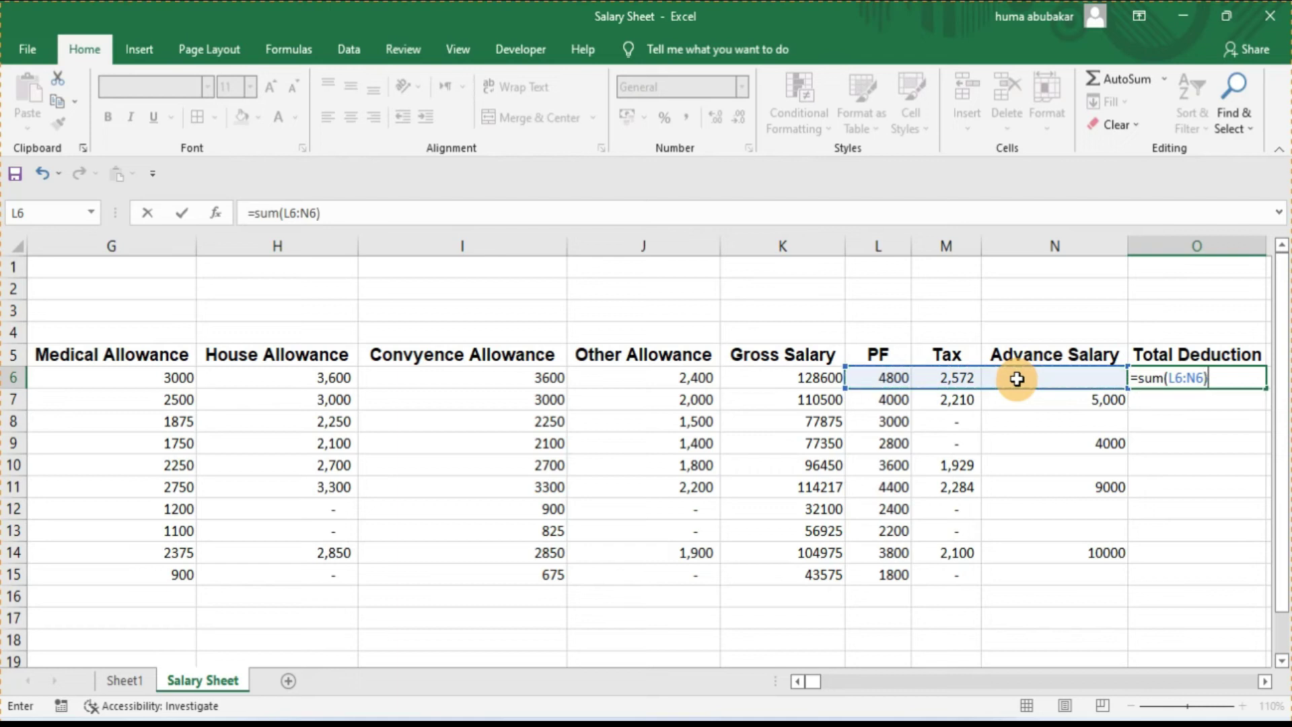
pyautogui.press('Return')
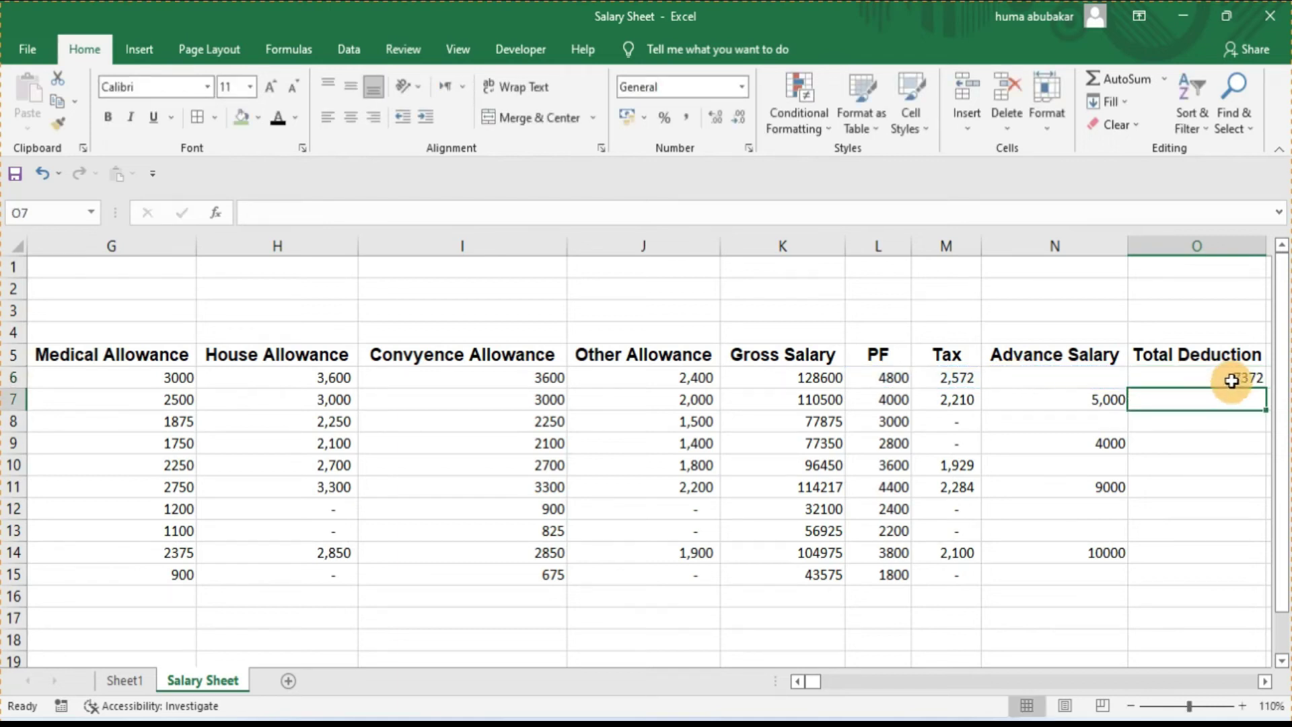
pyautogui.click(1232, 380)
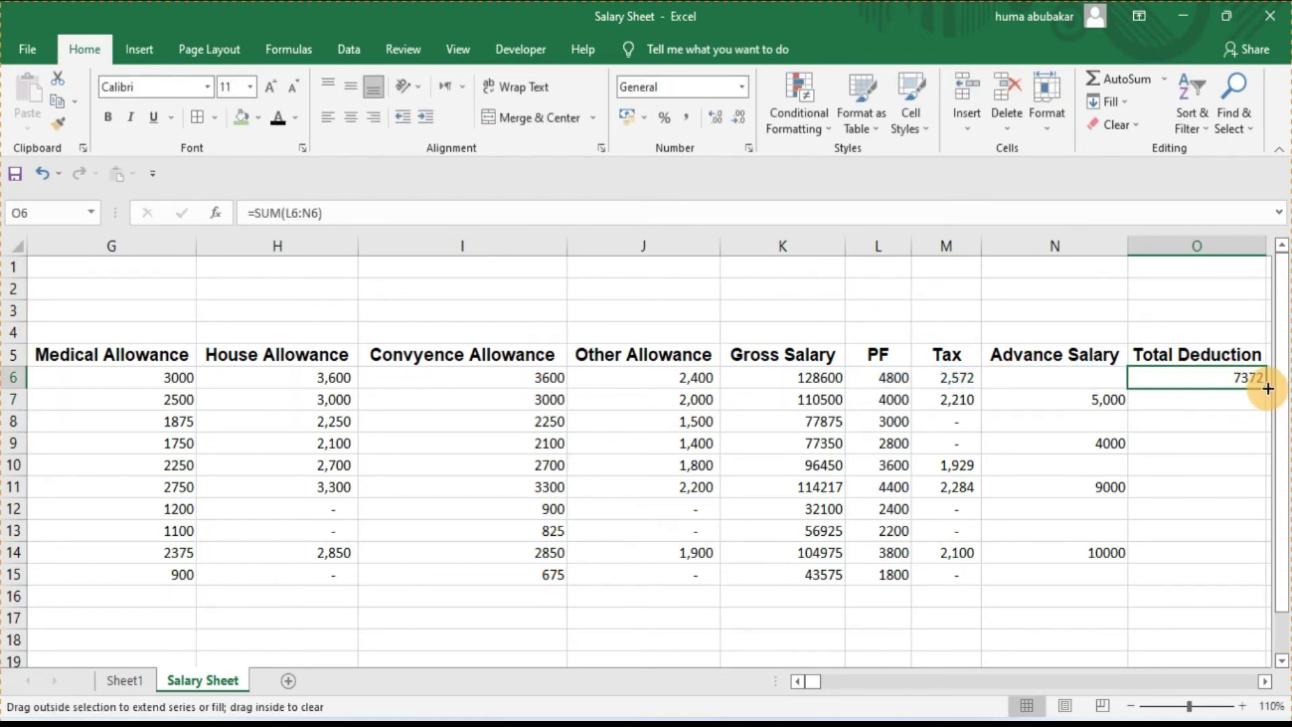
pyautogui.doubleClick(1266, 388)
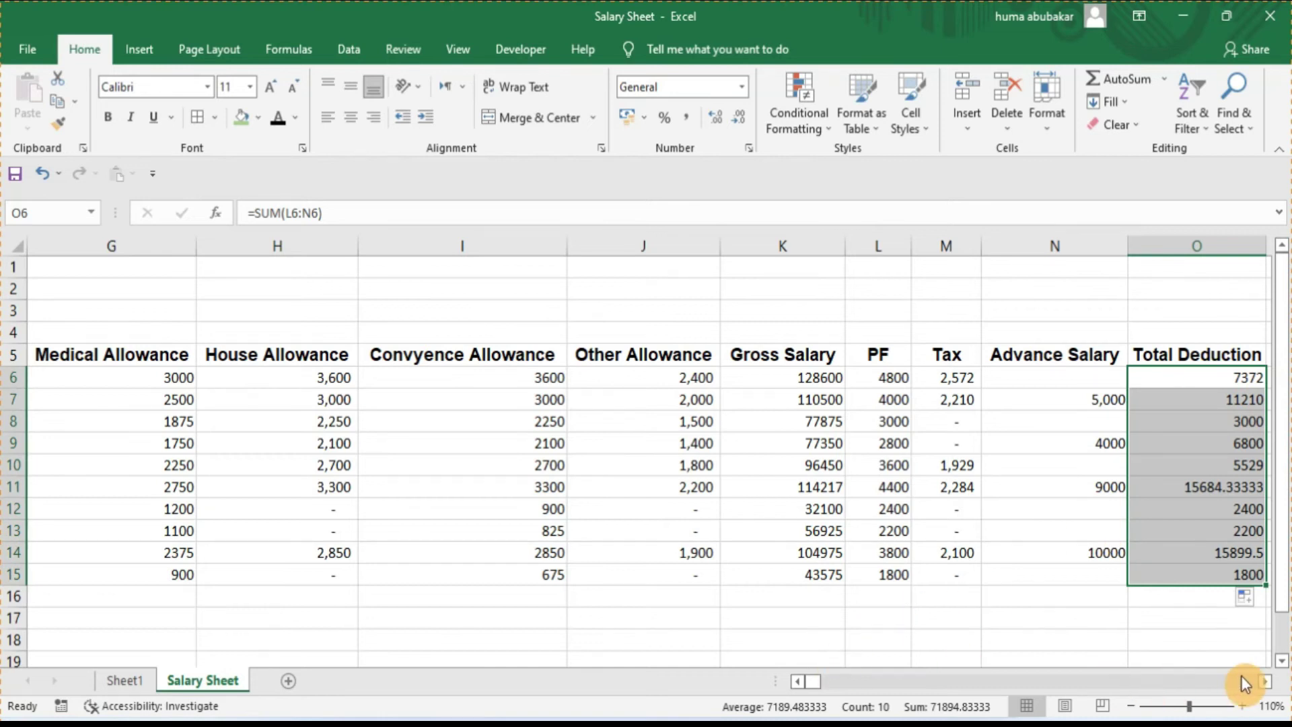
# Step: Format the Total Deduction values as whole numbers
pyautogui.click(1265, 681)
pyautogui.click(1265, 681)
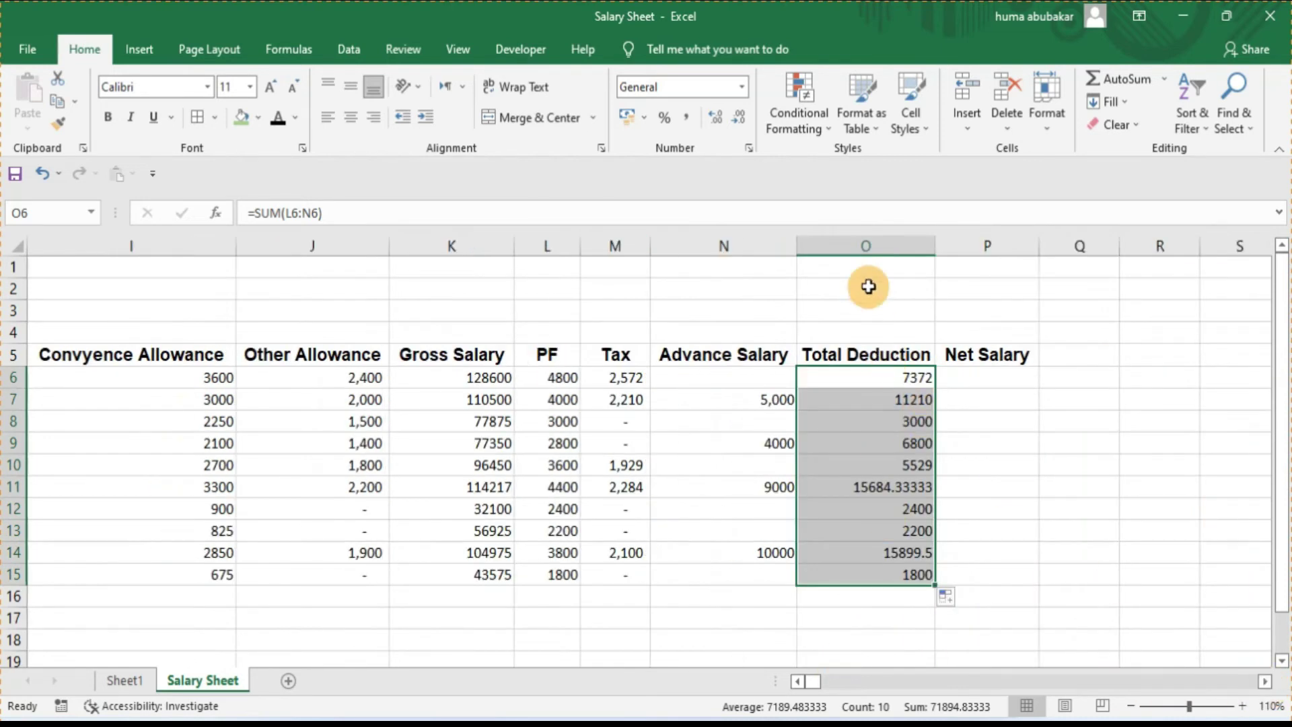
pyautogui.click(744, 123)
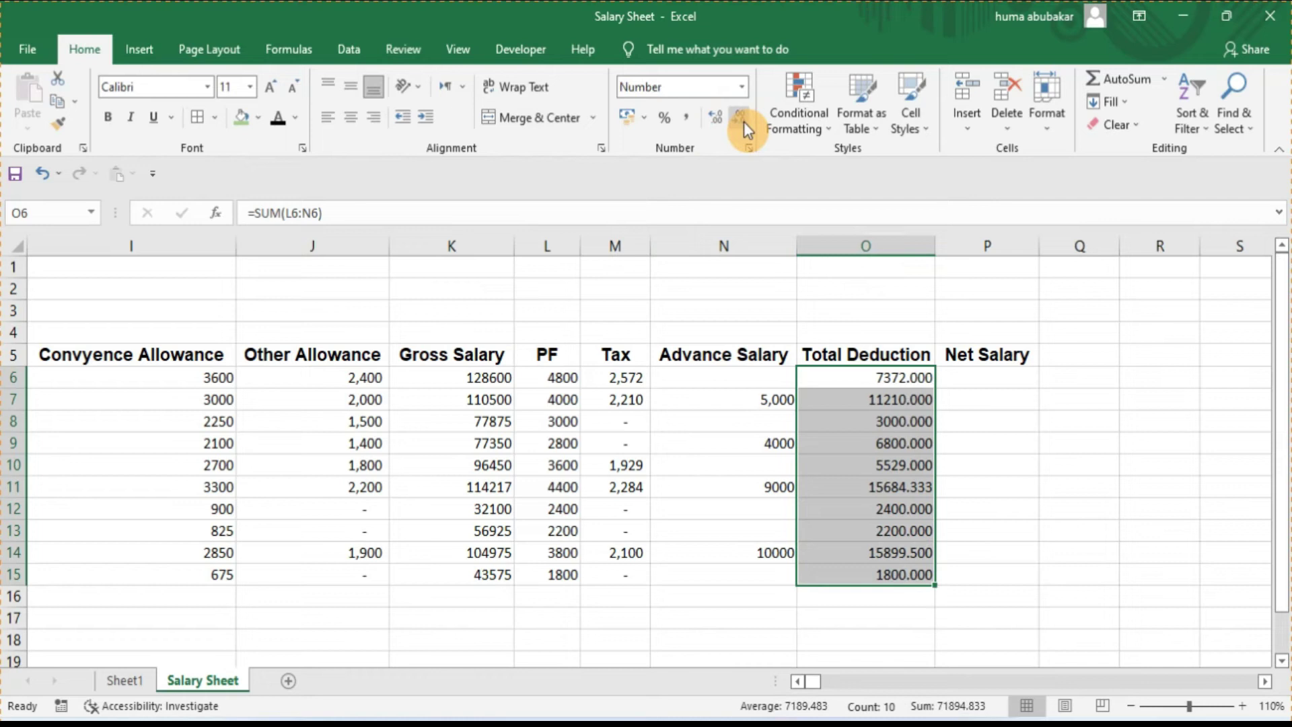
pyautogui.click(742, 121)
pyautogui.click(742, 121)
pyautogui.click(742, 121)
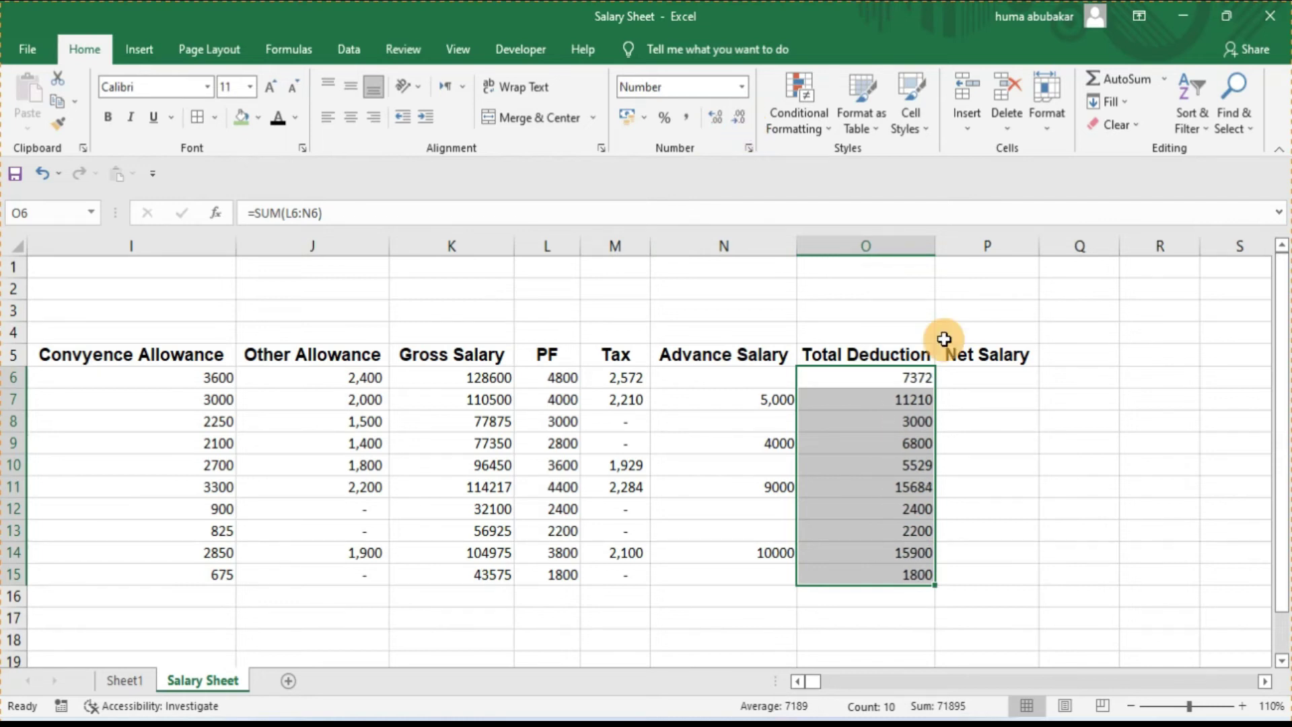
pyautogui.click(968, 379)
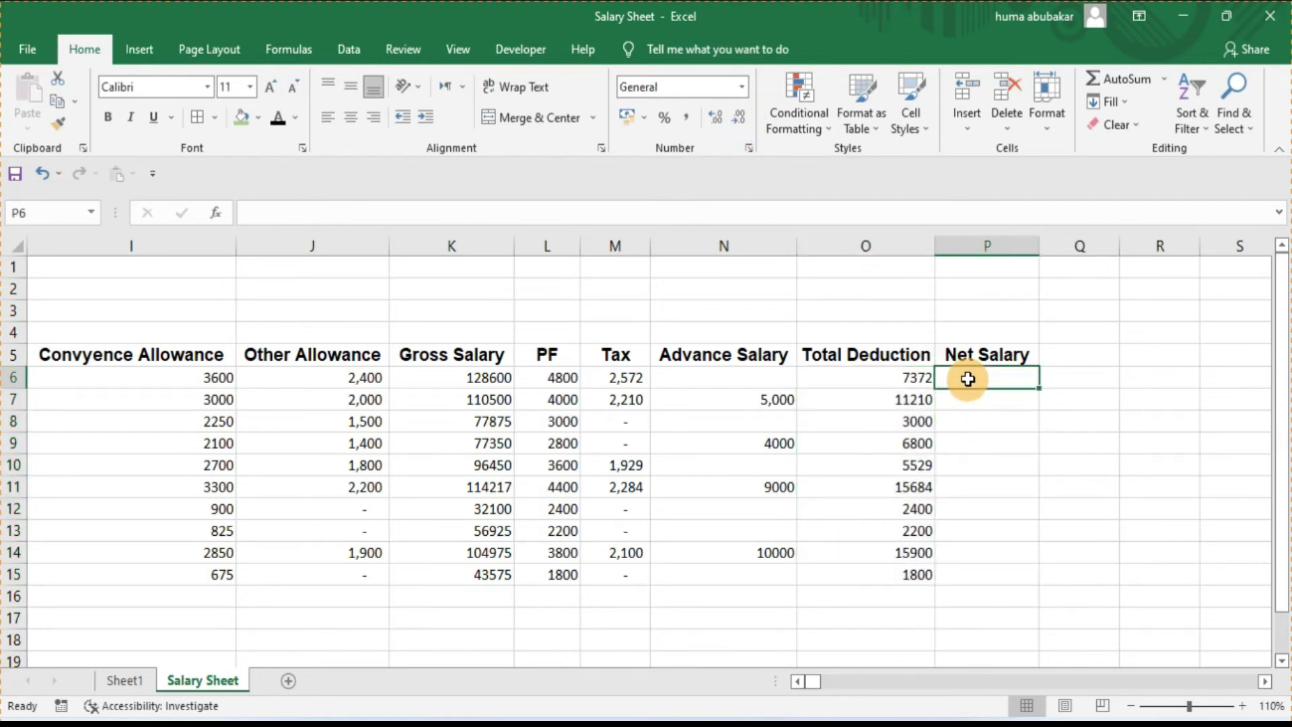
# Step: Enter =SUM(K6-O6) in P6 and copy it down to P15
pyautogui.write('=')
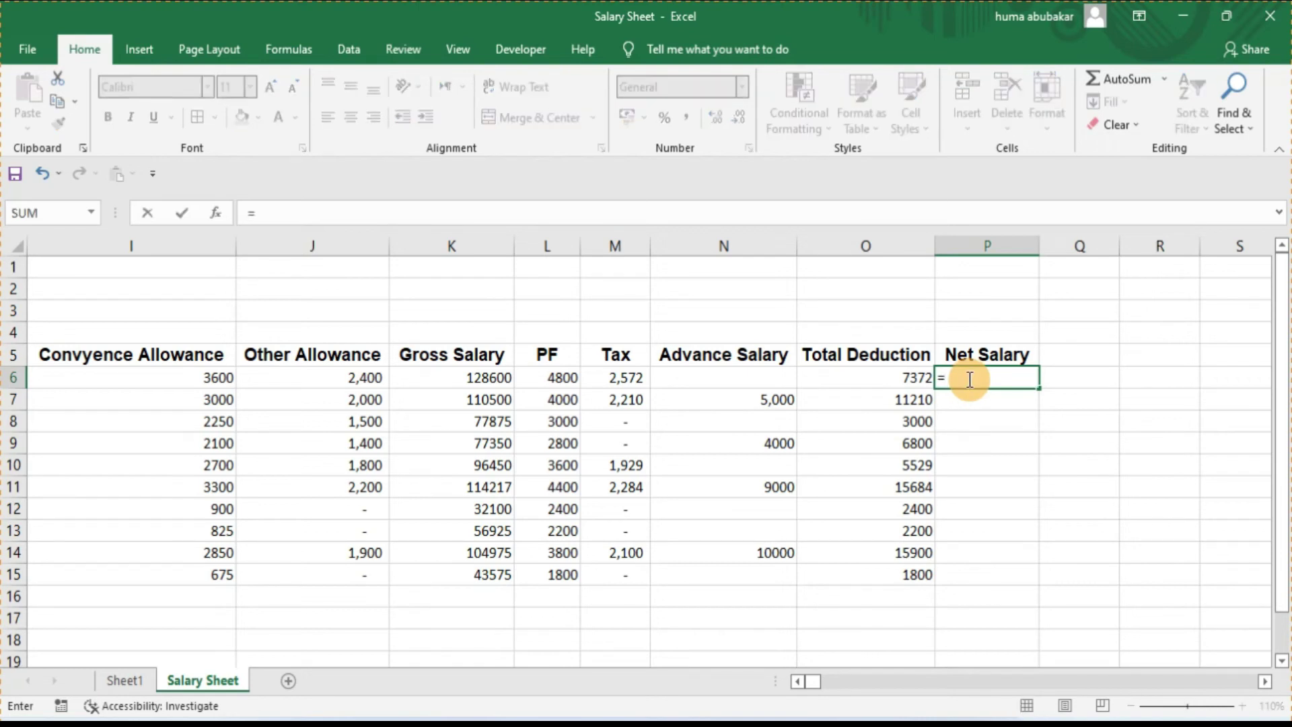
pyautogui.write('sum(')
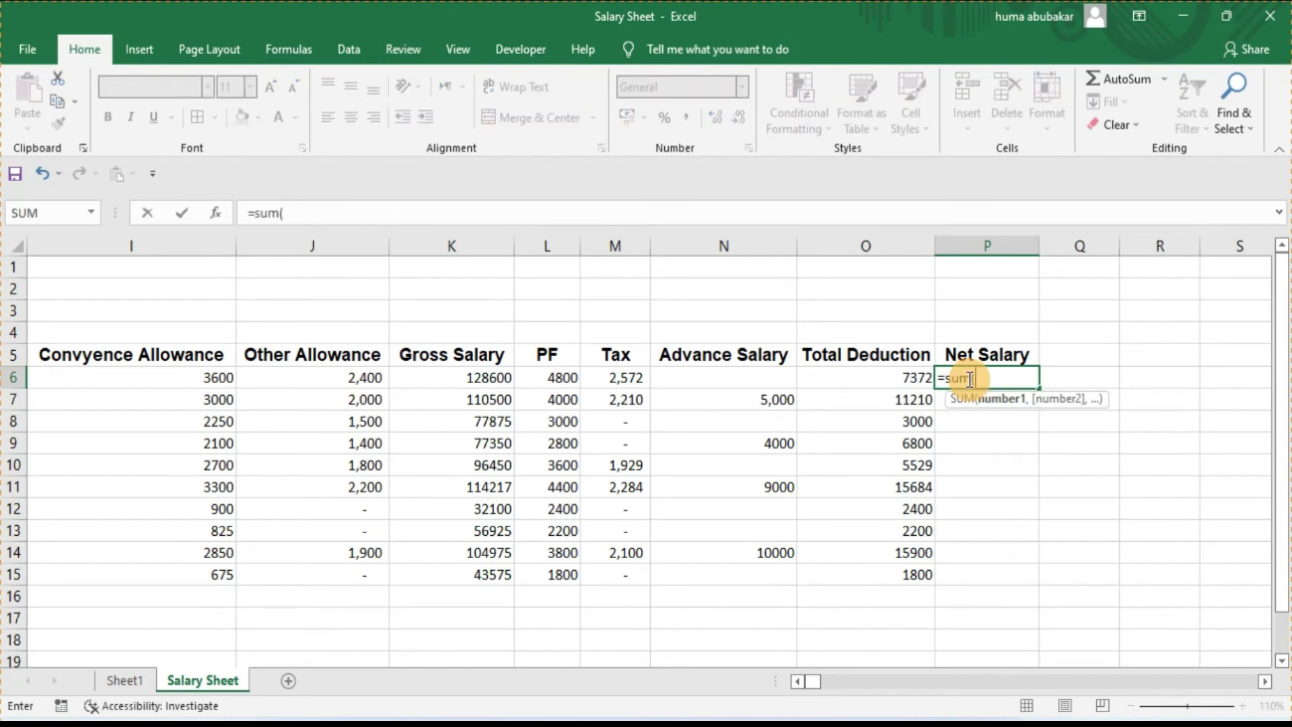
pyautogui.click(492, 378)
pyautogui.write('-')
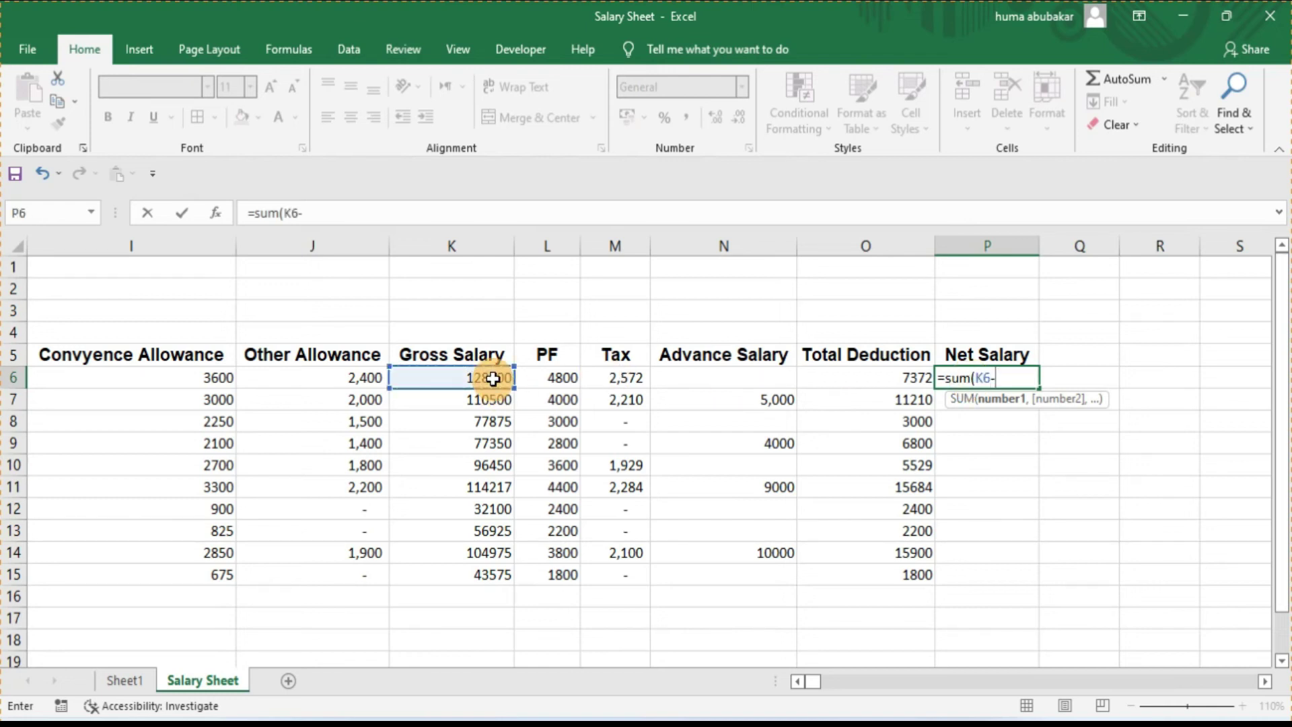
pyautogui.click(887, 377)
pyautogui.write(')')
pyautogui.press('Return')
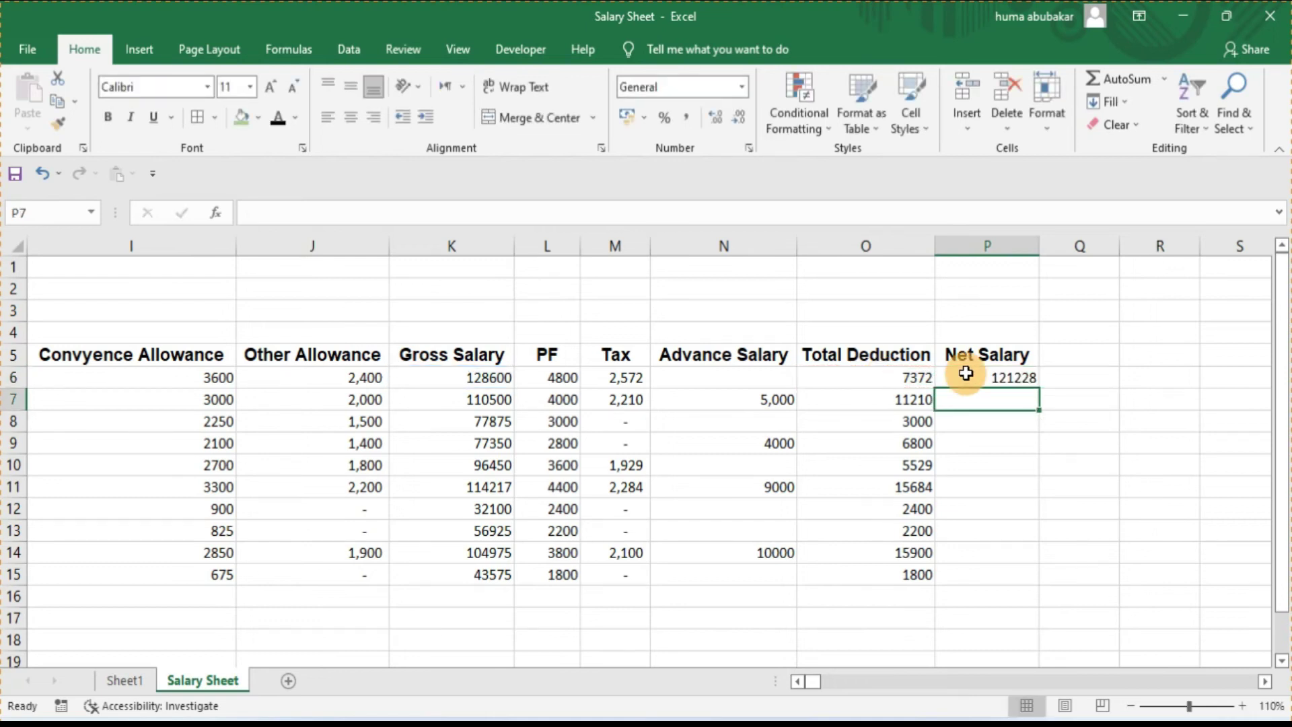
pyautogui.click(1007, 373)
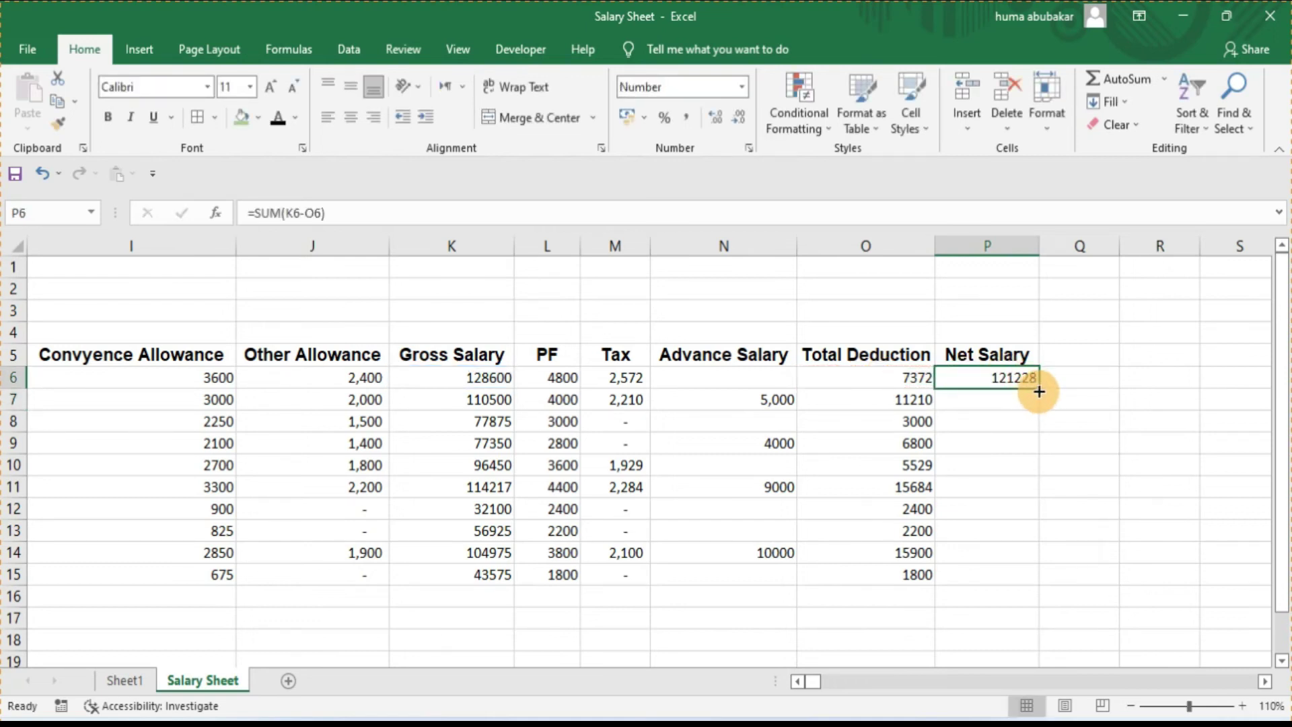
pyautogui.doubleClick(1038, 389)
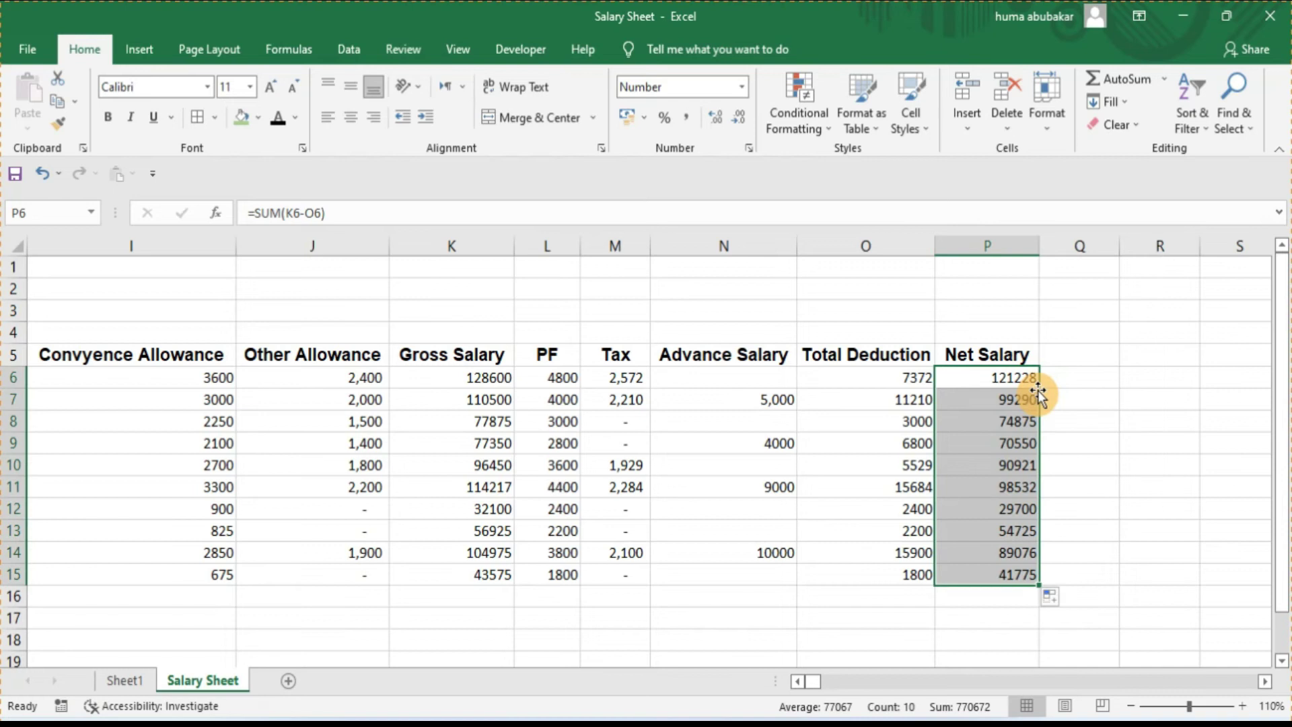
# Step: Select the whole salary data range from A6 and set its font to Arial
pyautogui.click(798, 682)
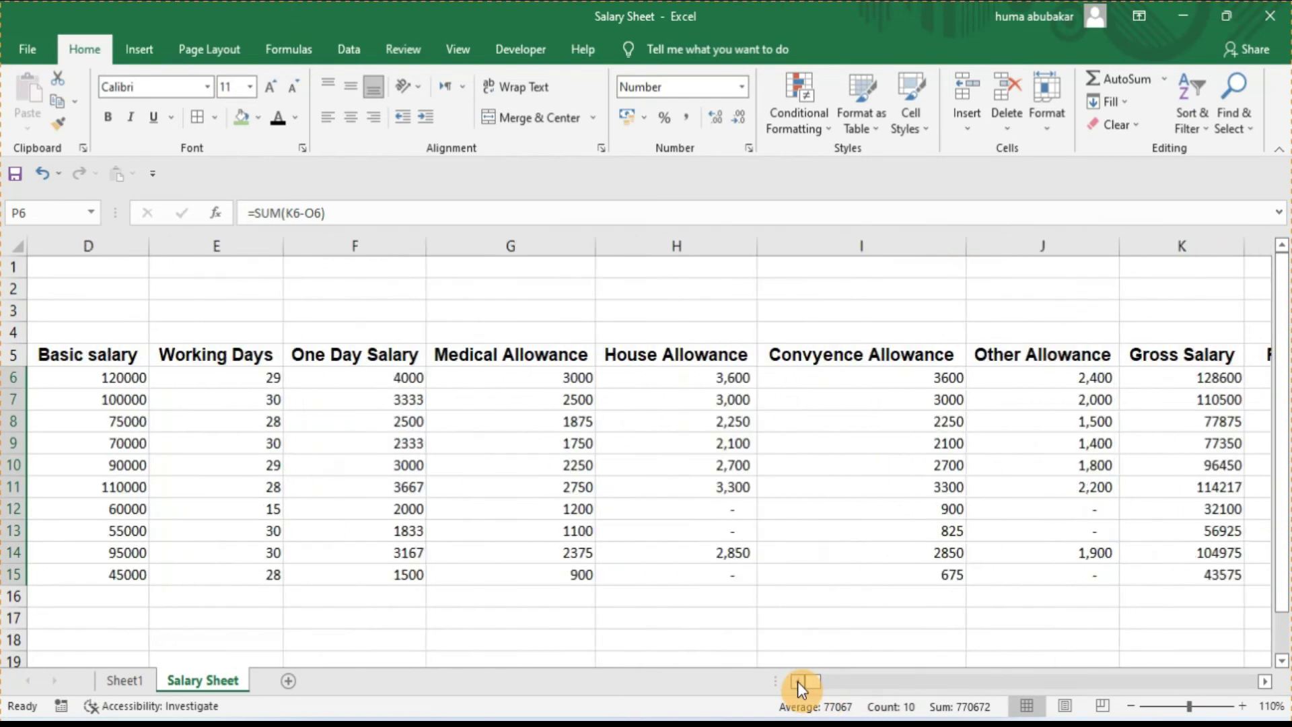
pyautogui.click(798, 681)
pyautogui.click(797, 681)
pyautogui.click(797, 681)
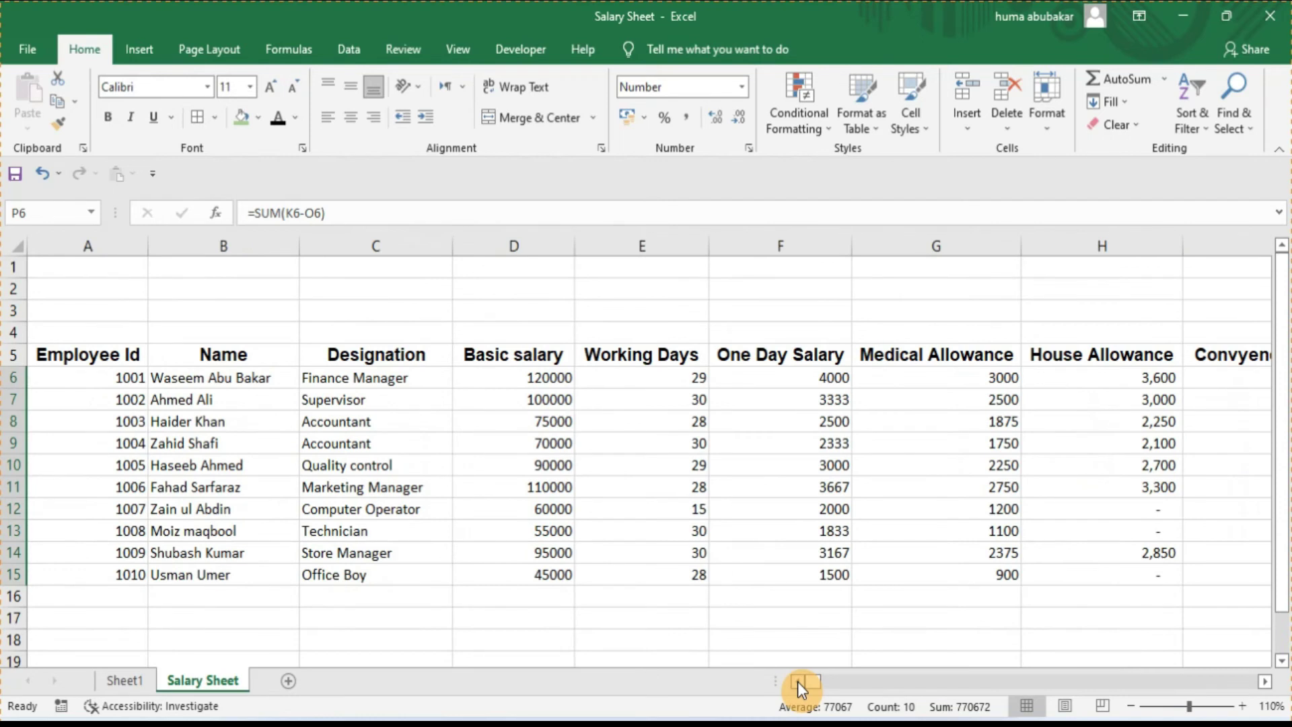
pyautogui.click(99, 374)
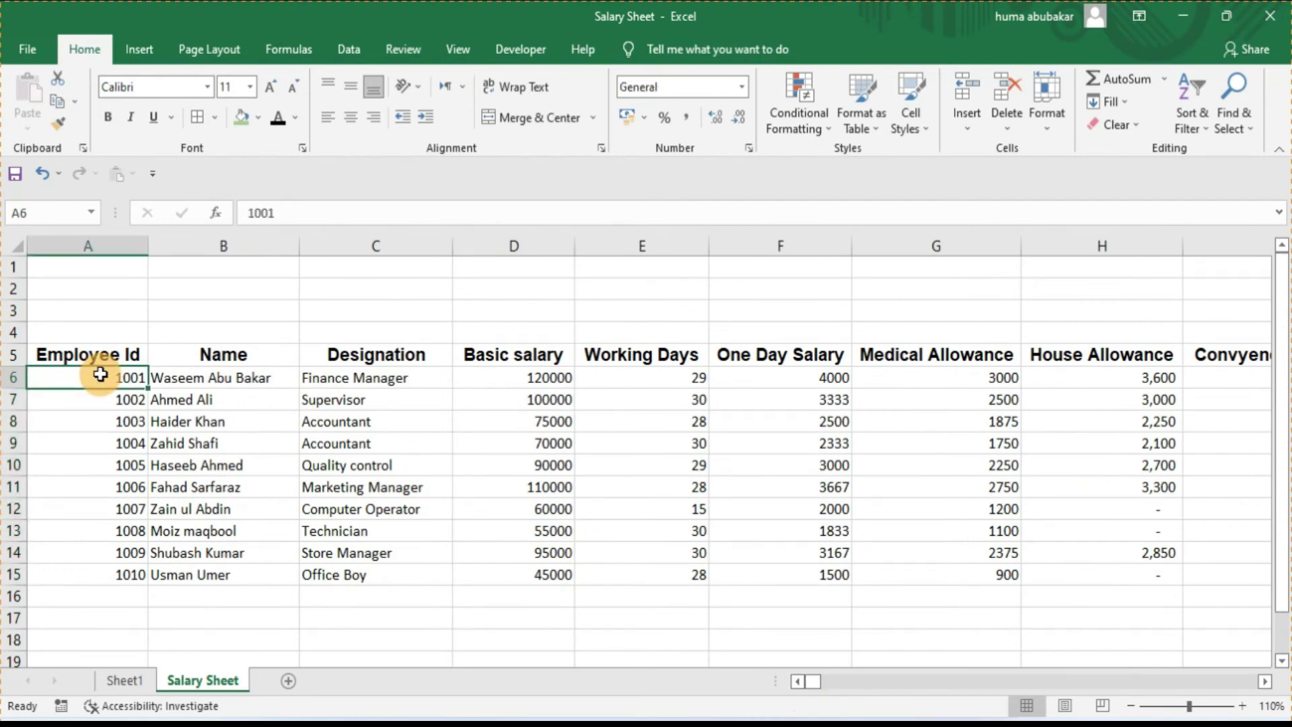
pyautogui.hotkey('ctrl', 'a')
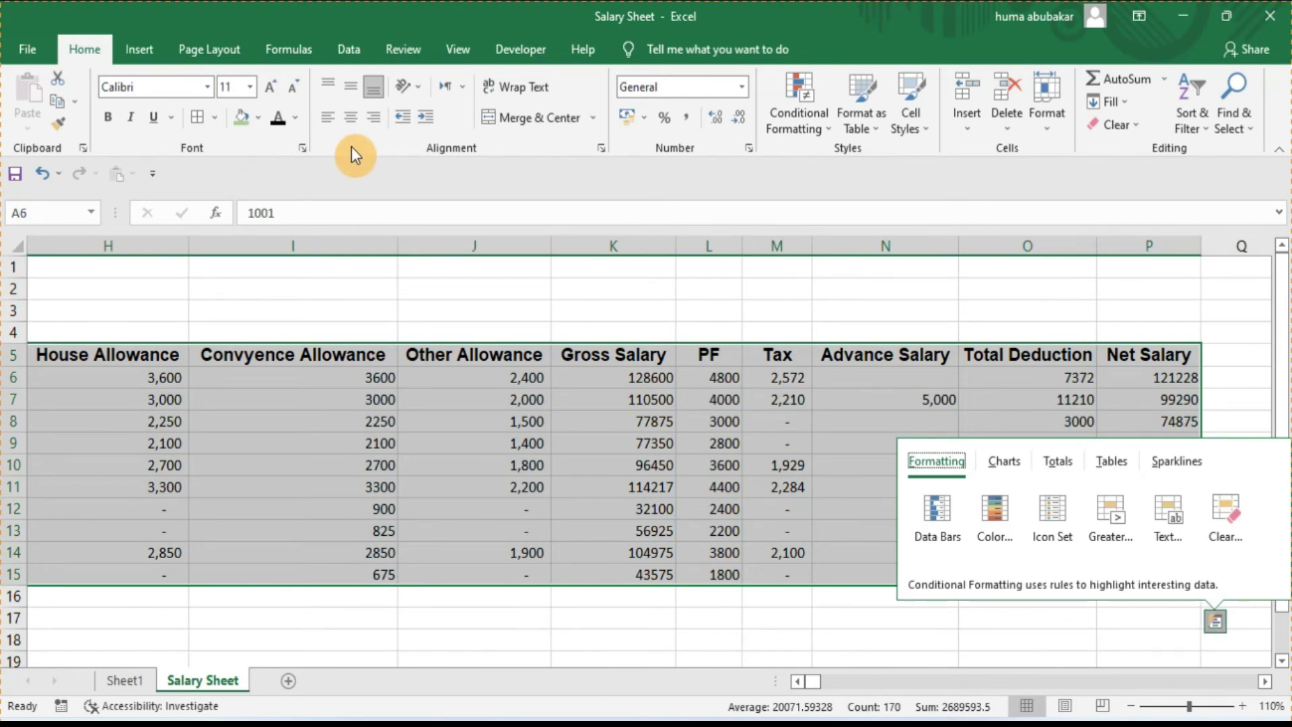
pyautogui.click(173, 87)
pyautogui.write('Arial')
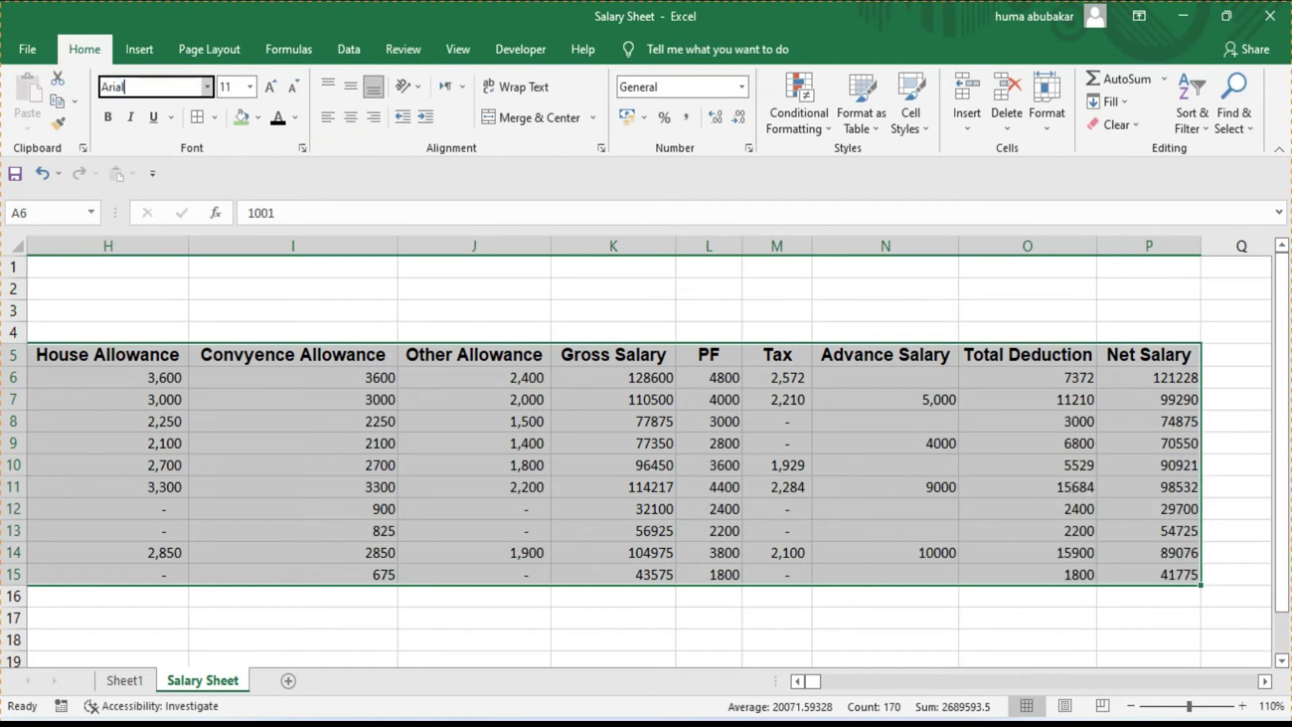
pyautogui.press('Return')
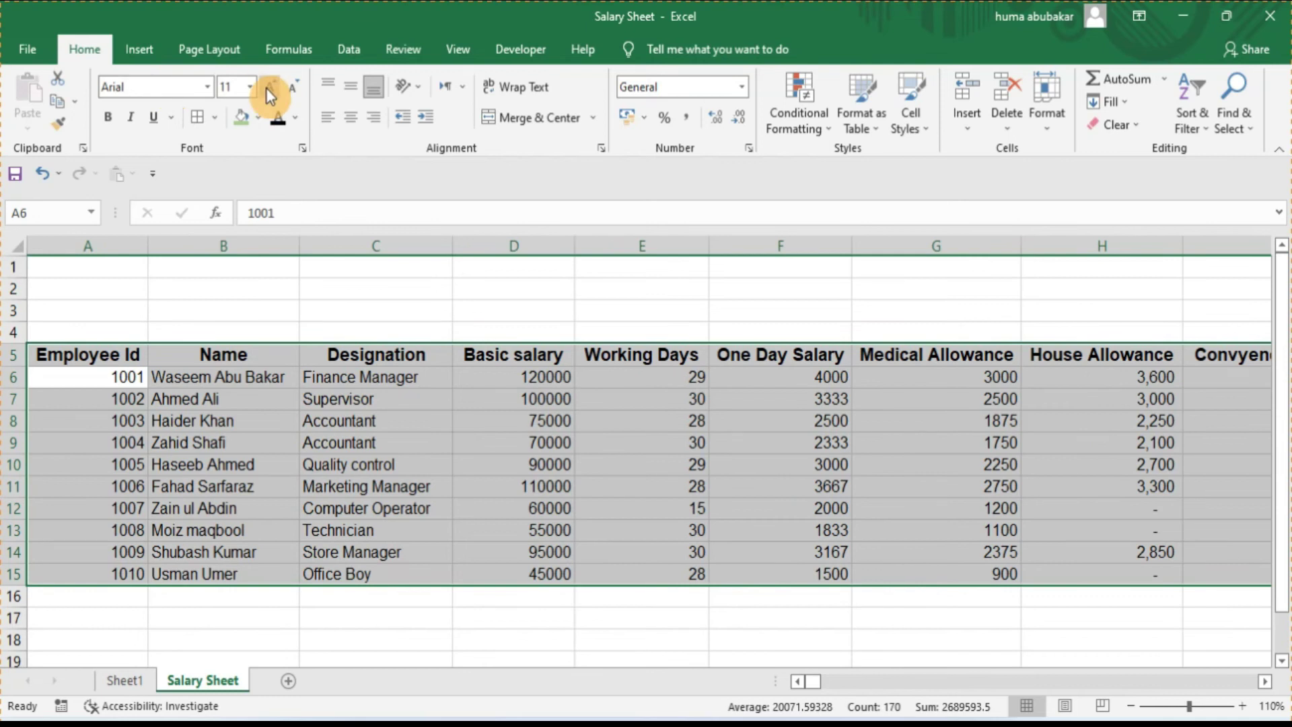
# Step: Enlarge the data to size 12, centre it, and add All Borders
pyautogui.click(269, 87)
pyautogui.click(348, 117)
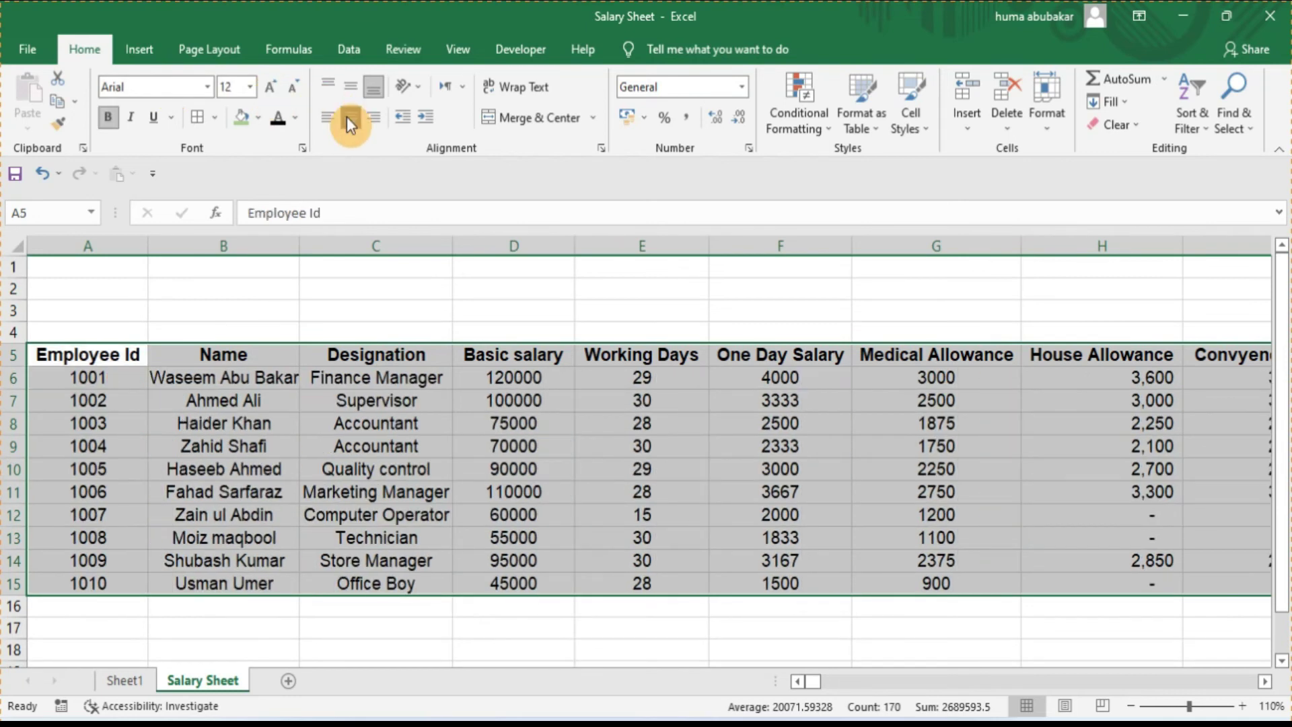
pyautogui.click(195, 121)
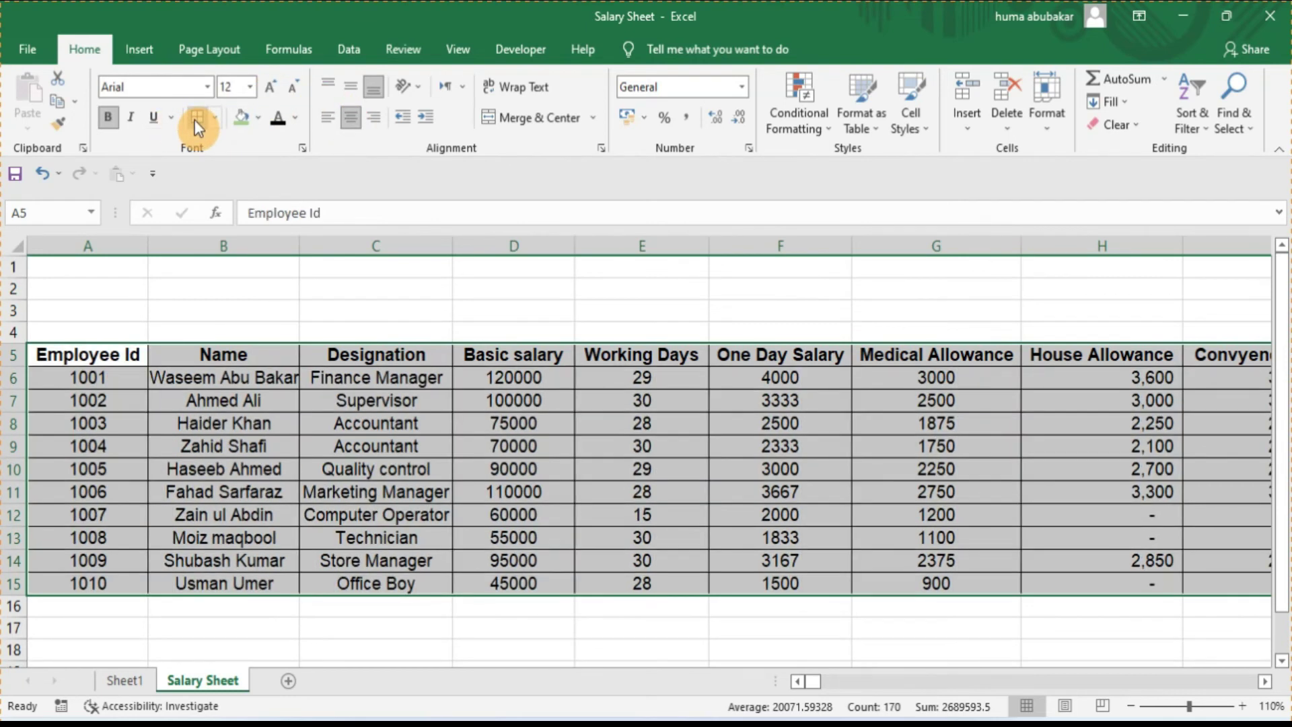
pyautogui.click(258, 118)
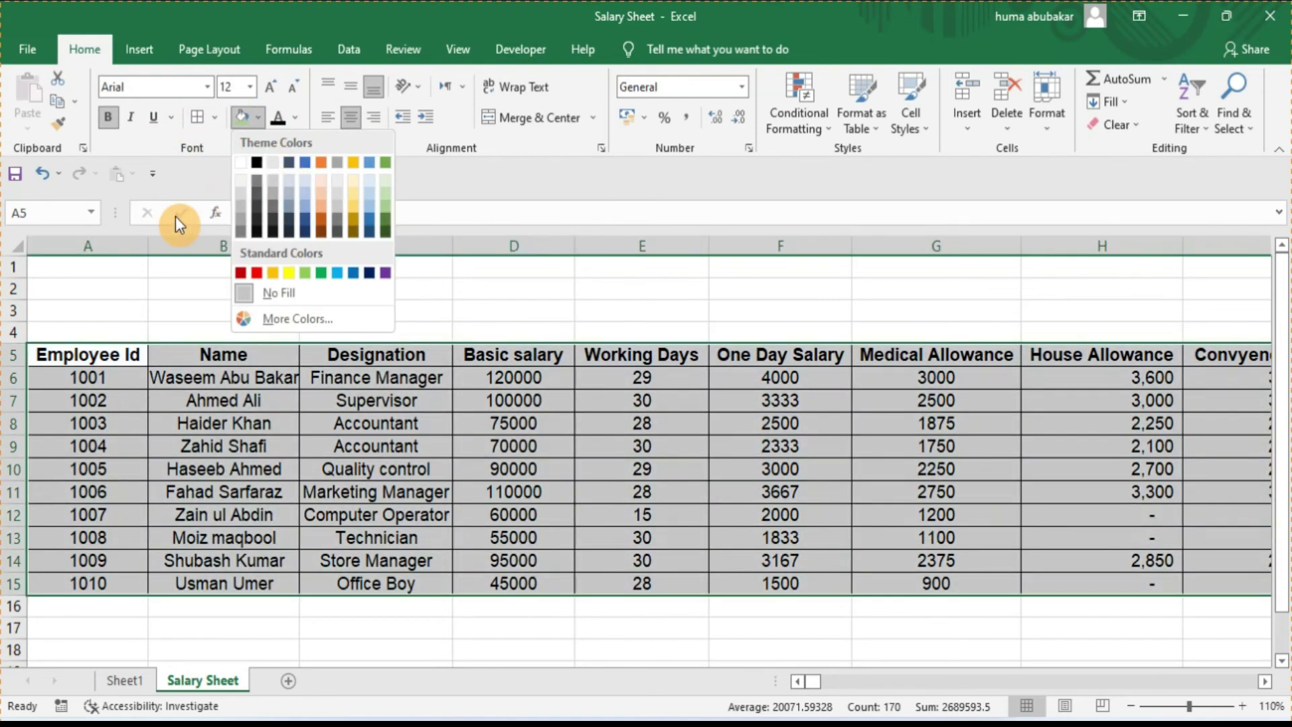
# Step: Convert the data into a table with headers and apply the grey light banded style
pyautogui.click(112, 356)
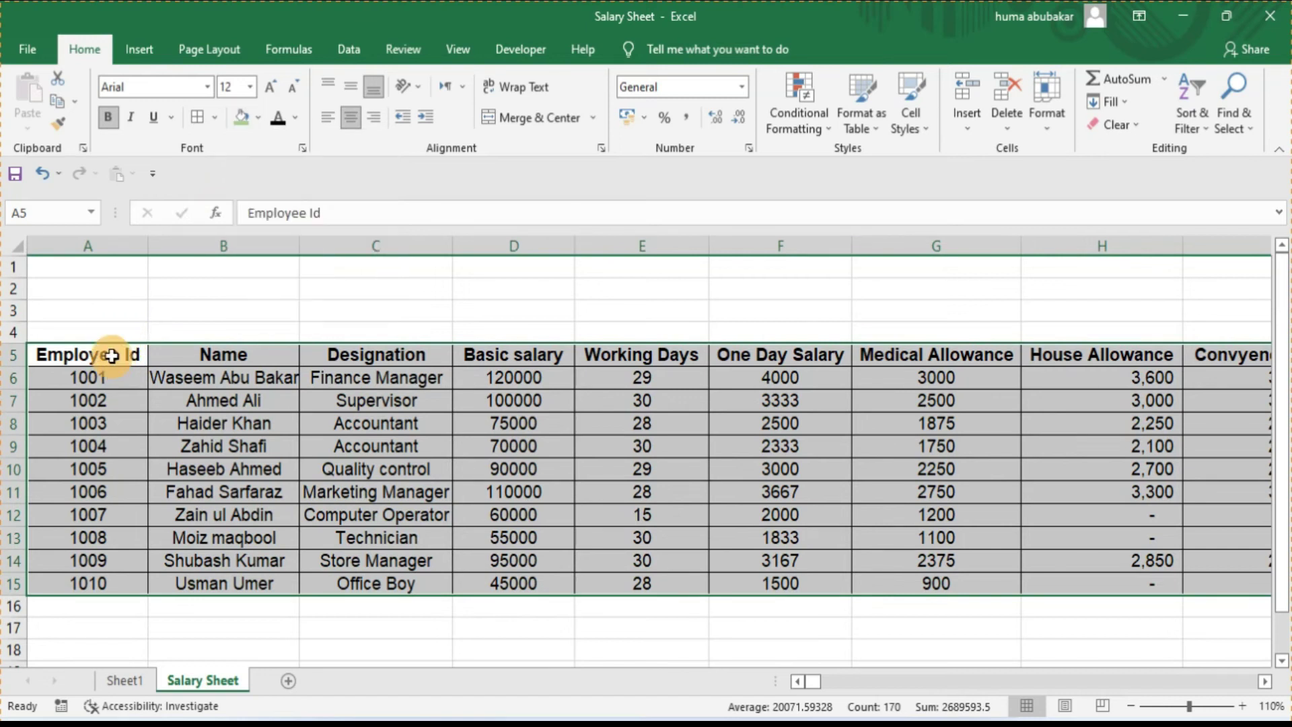
pyautogui.hotkey('ctrl', 't')
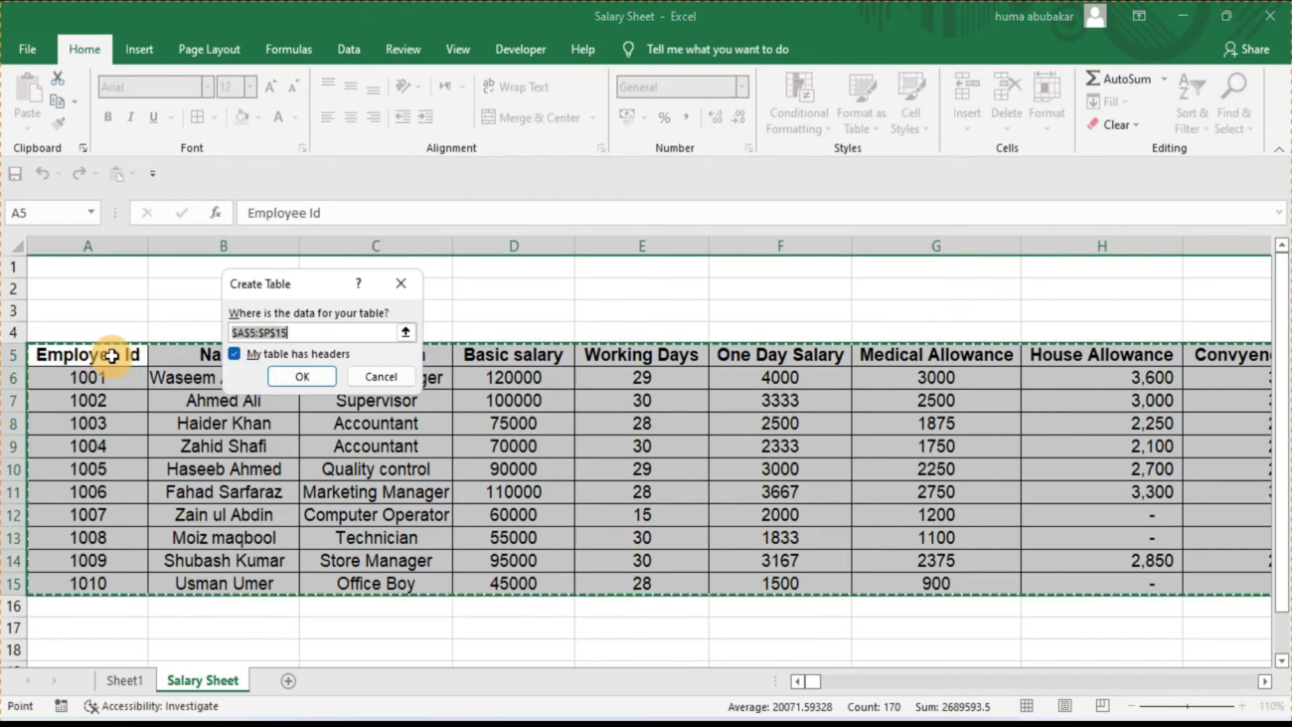
pyautogui.click(289, 374)
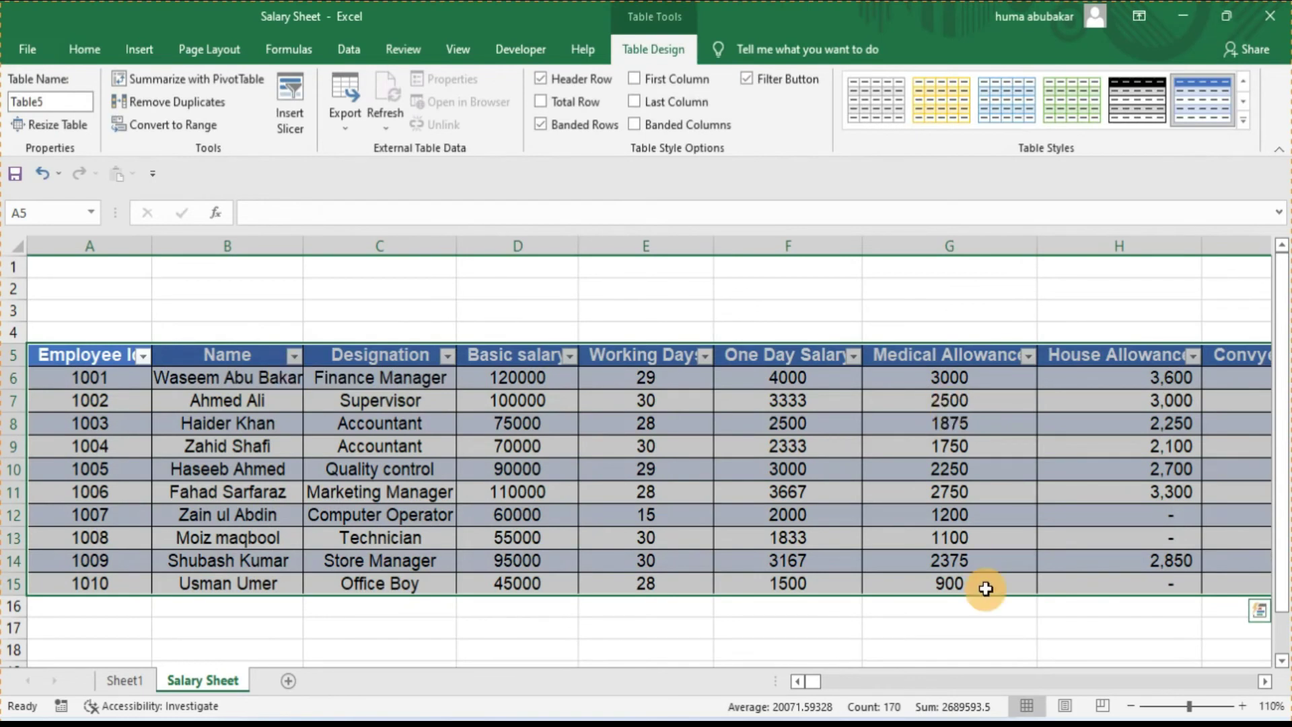
pyautogui.click(1243, 120)
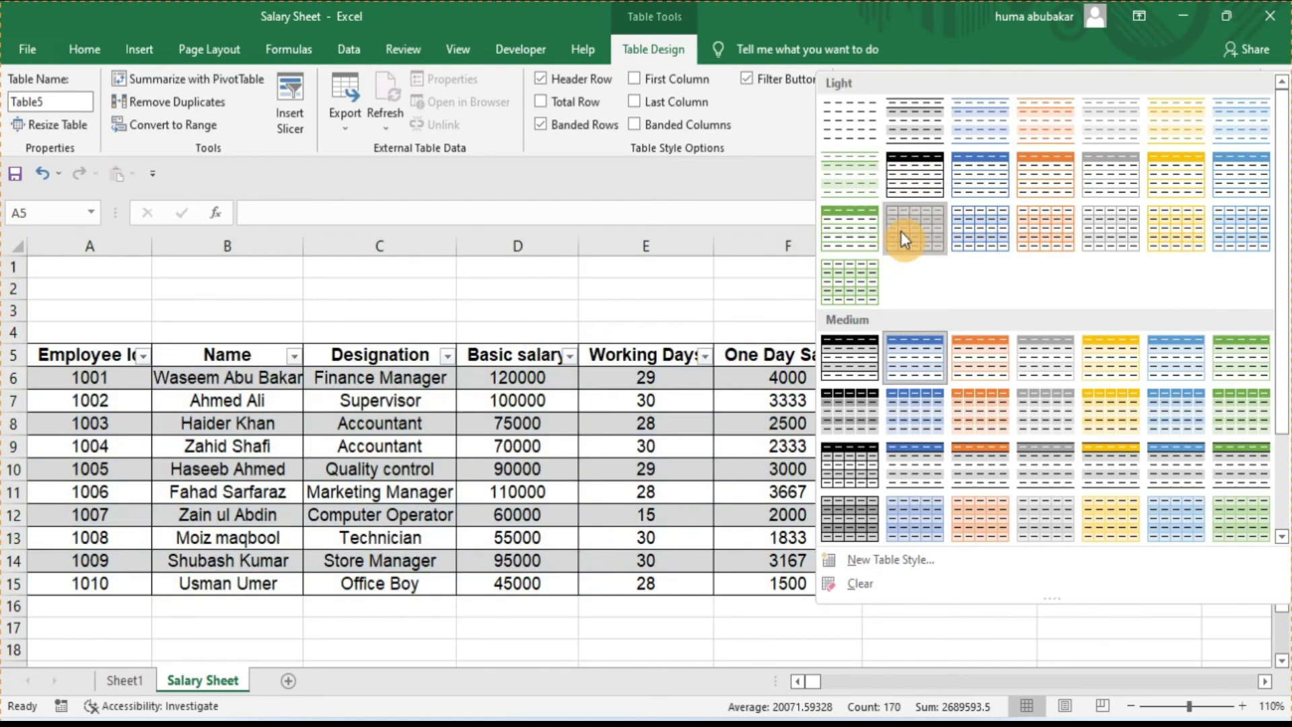
pyautogui.click(900, 231)
pyautogui.click(731, 485)
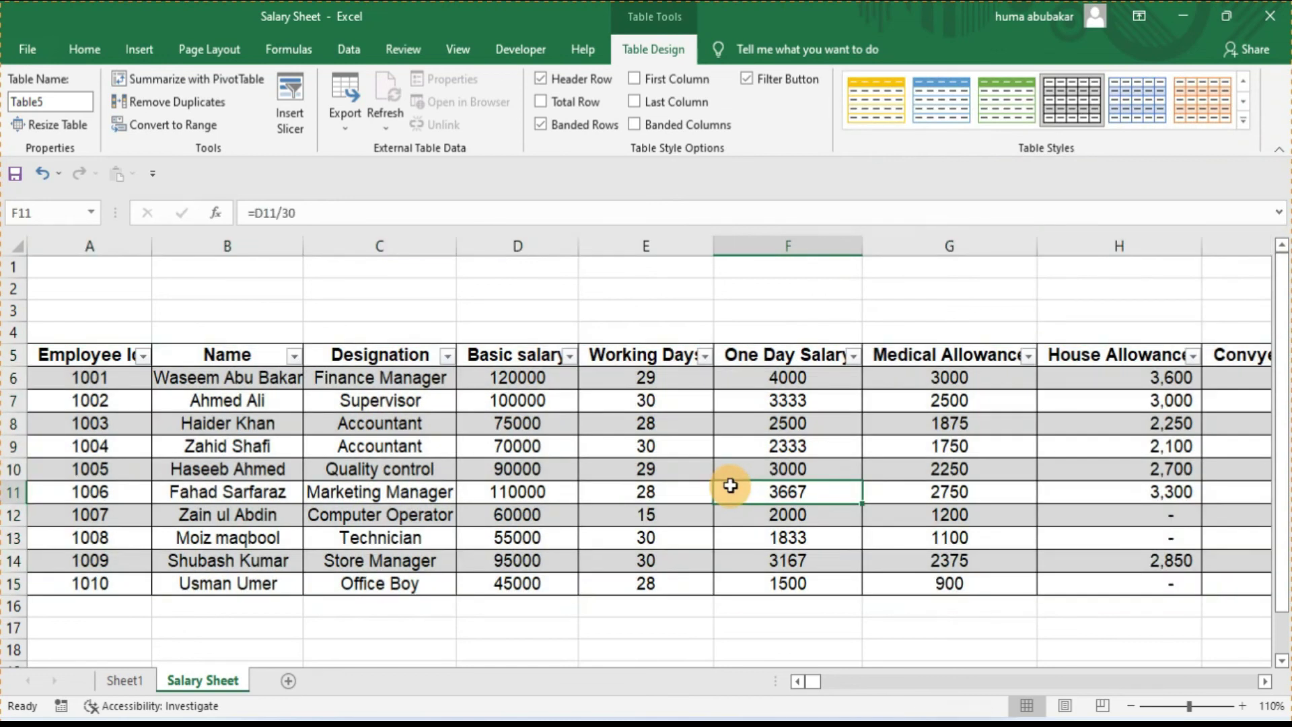
pyautogui.moveTo(1283, 388); pyautogui.dragTo(1285, 344)
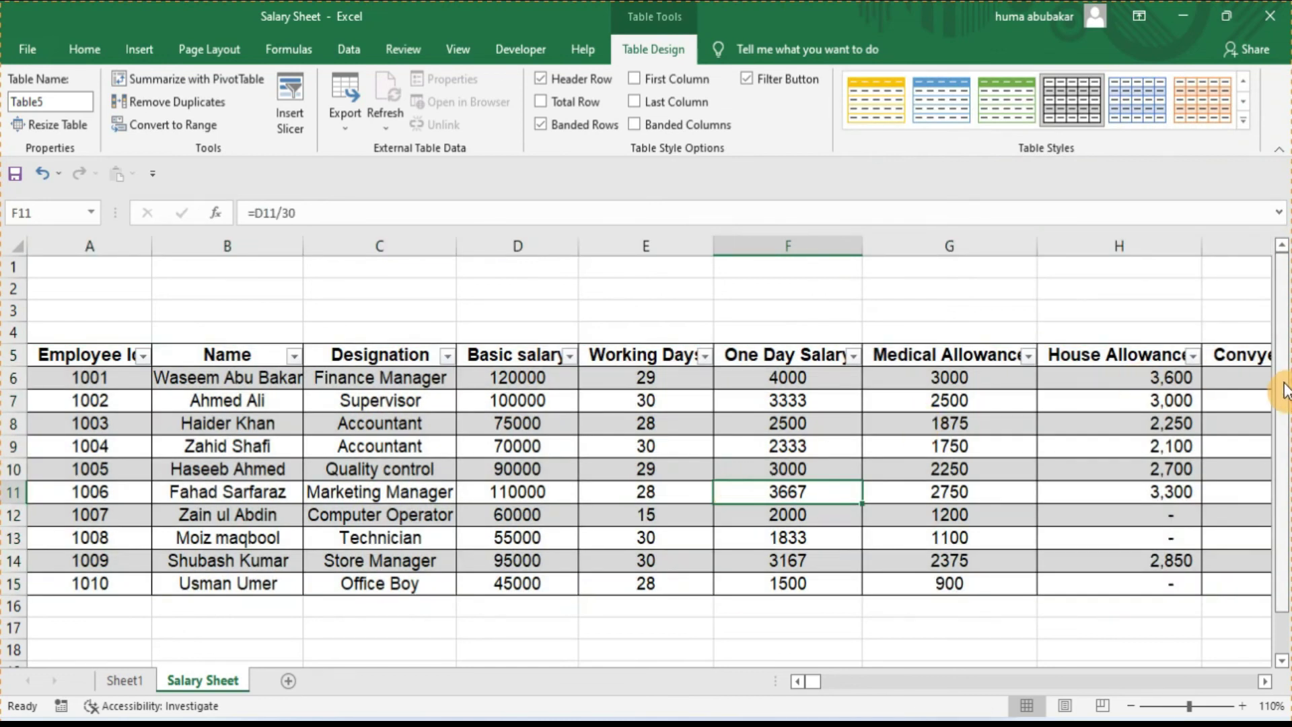
pyautogui.click(81, 54)
# Step: Merge C1:F2 and enter the title 'Employee Salary Report'
pyautogui.moveTo(377, 266)
pyautogui.mouseDown()
pyautogui.moveTo(385, 296)
pyautogui.moveTo(657, 300)
pyautogui.moveTo(748, 282)
pyautogui.mouseUp()
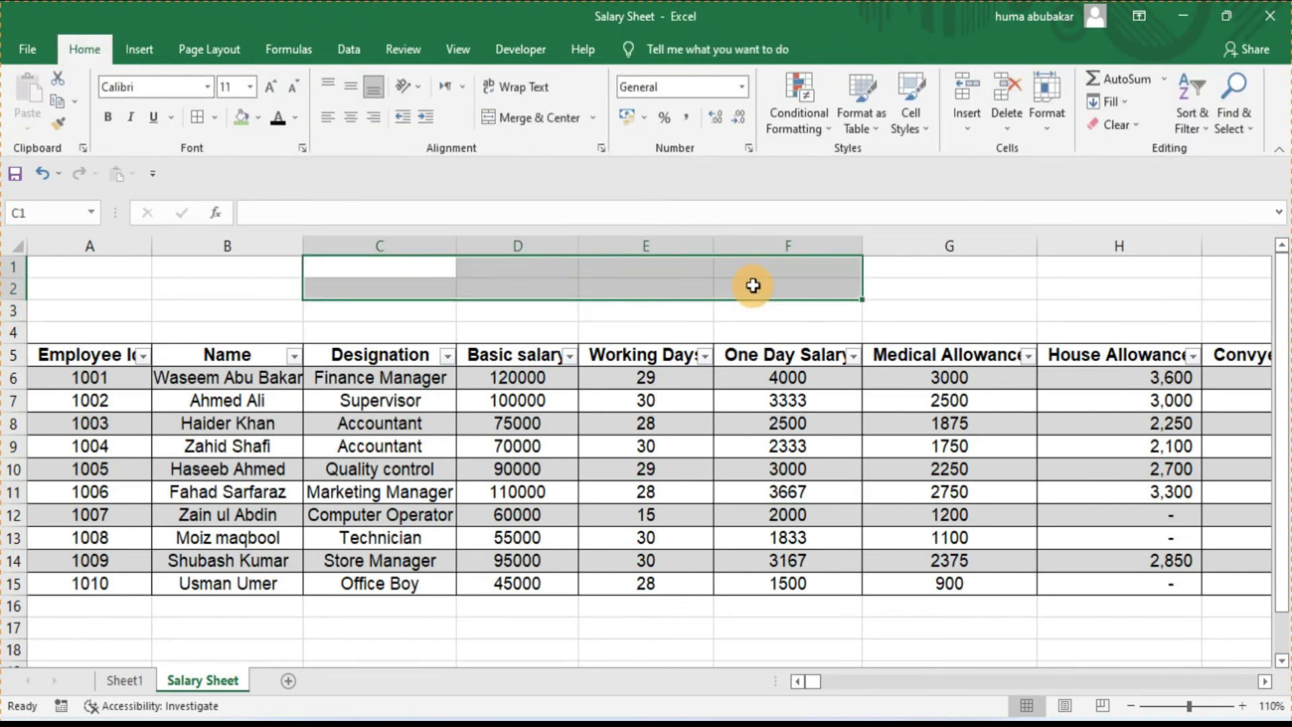
pyautogui.click(543, 120)
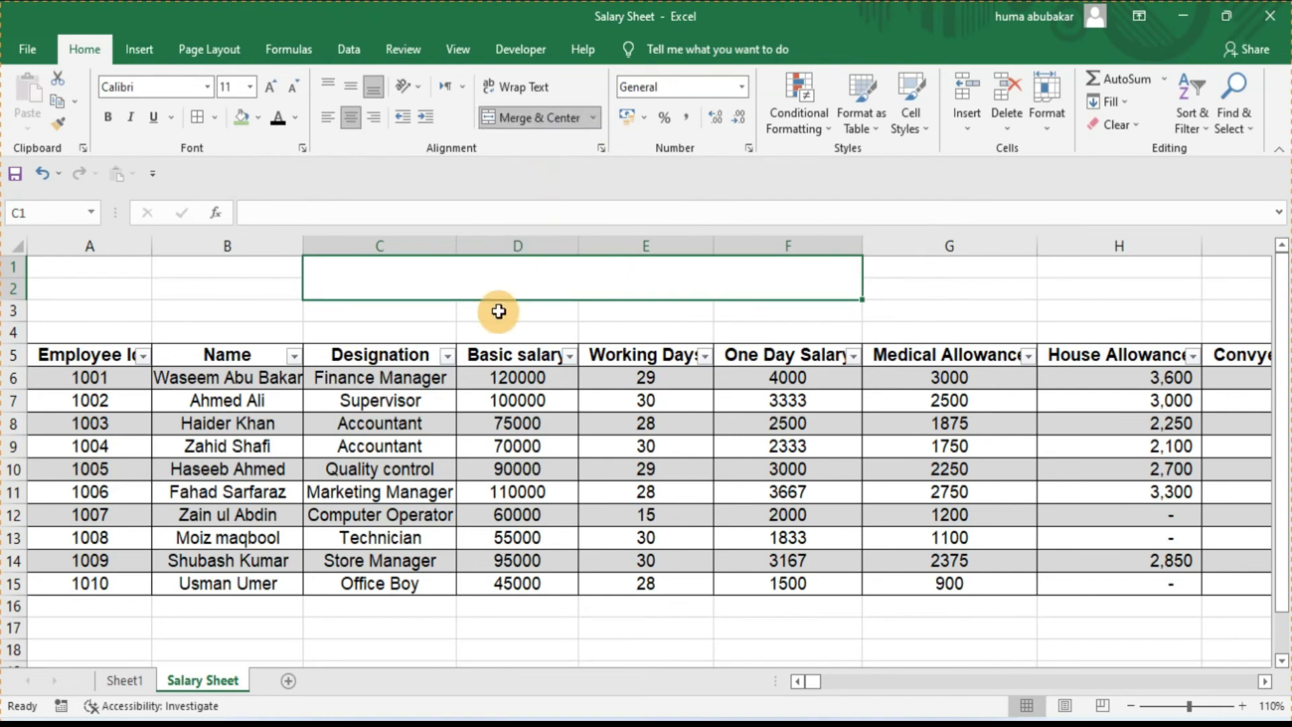
pyautogui.write('Employee Slar')
pyautogui.press('BackSpace')
pyautogui.press('BackSpace')
pyautogui.write('lary Report')
pyautogui.click(795, 306)
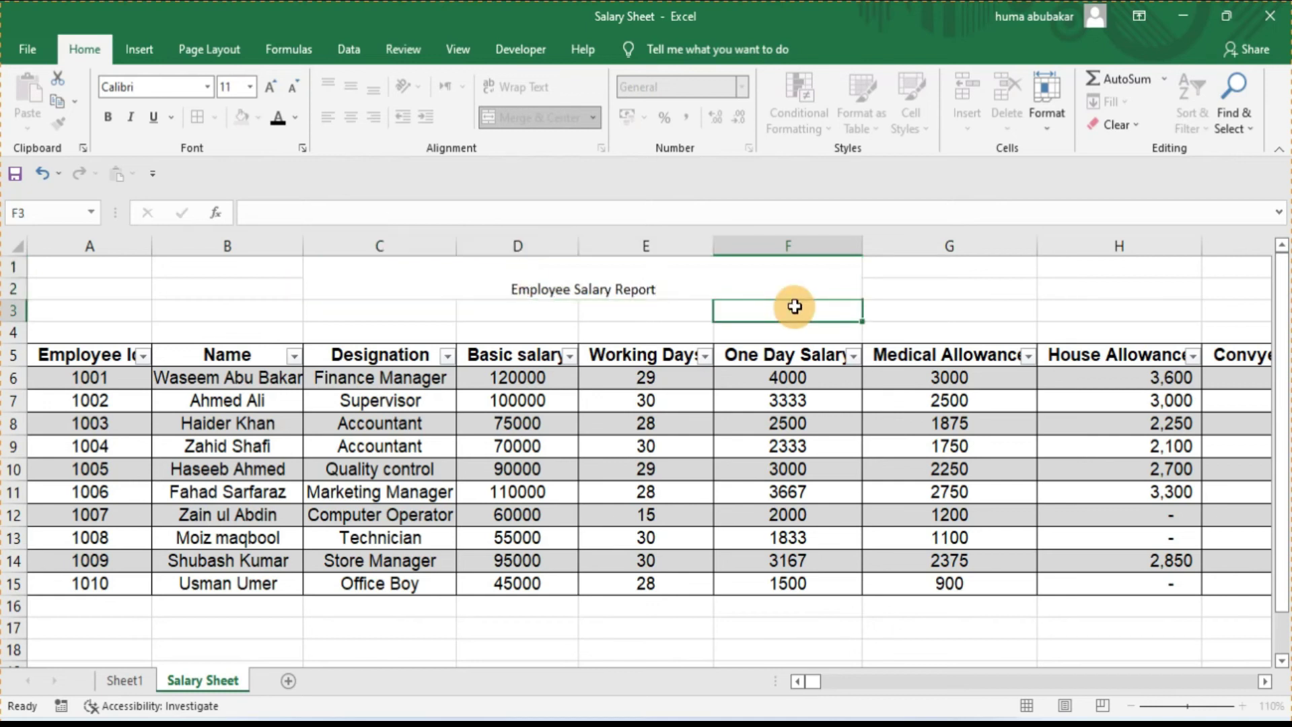
# Step: Make the title bold, vertically centred, and set in Arial
pyautogui.click(756, 280)
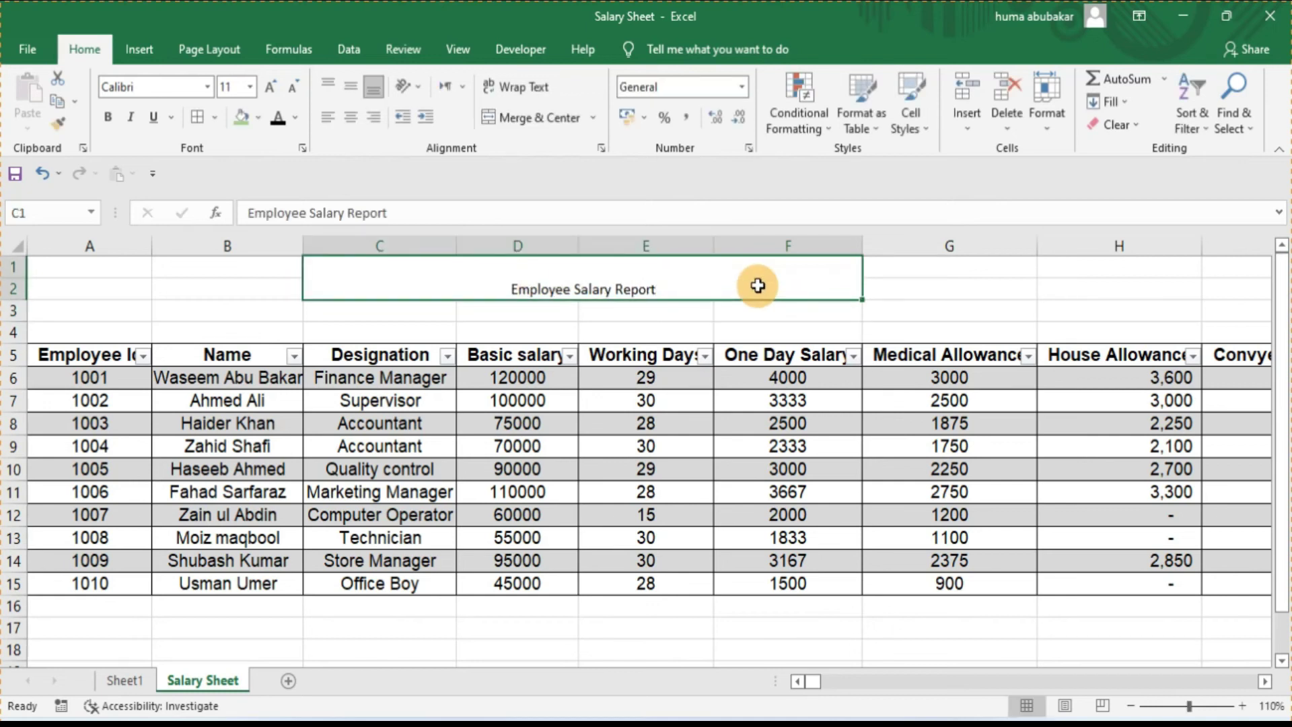
pyautogui.click(342, 90)
pyautogui.click(115, 114)
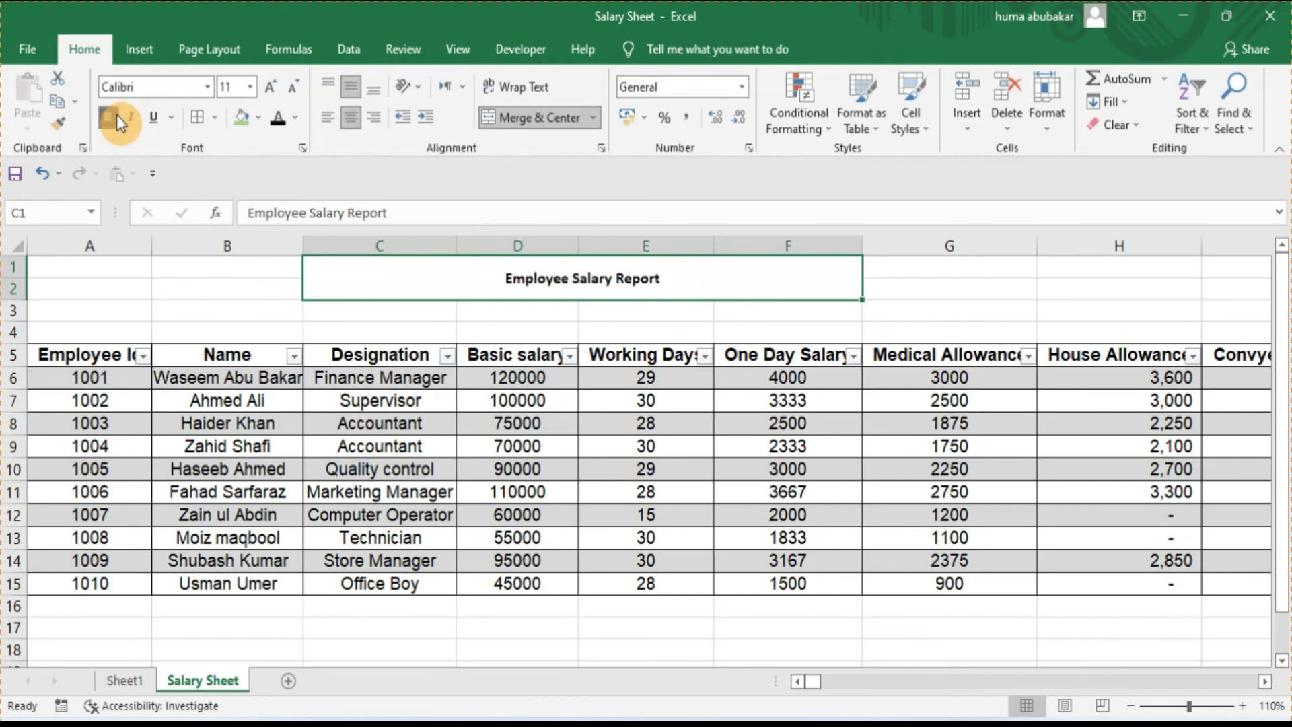
pyautogui.click(138, 86)
pyautogui.press('BackSpace')
pyautogui.write('Arial')
pyautogui.press('Return')
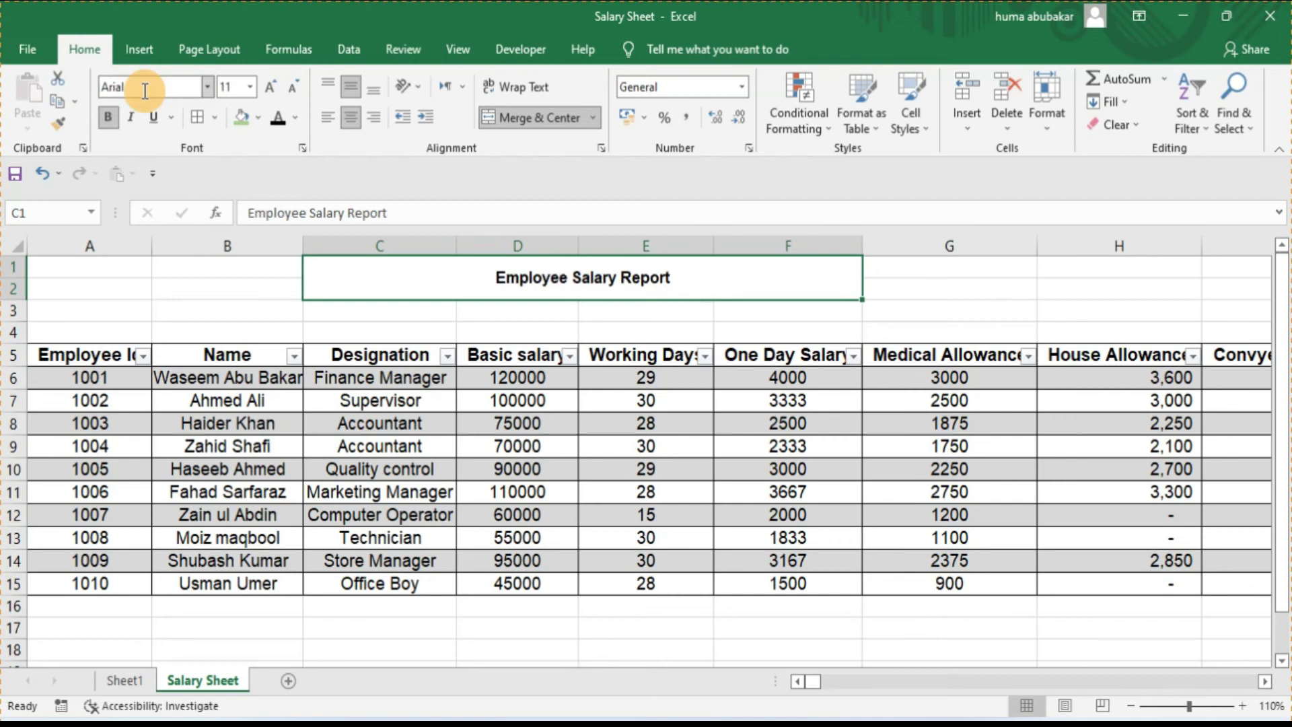
# Step: Enlarge the title to 18 pt and fill its cell green
pyautogui.click(266, 87)
pyautogui.click(265, 87)
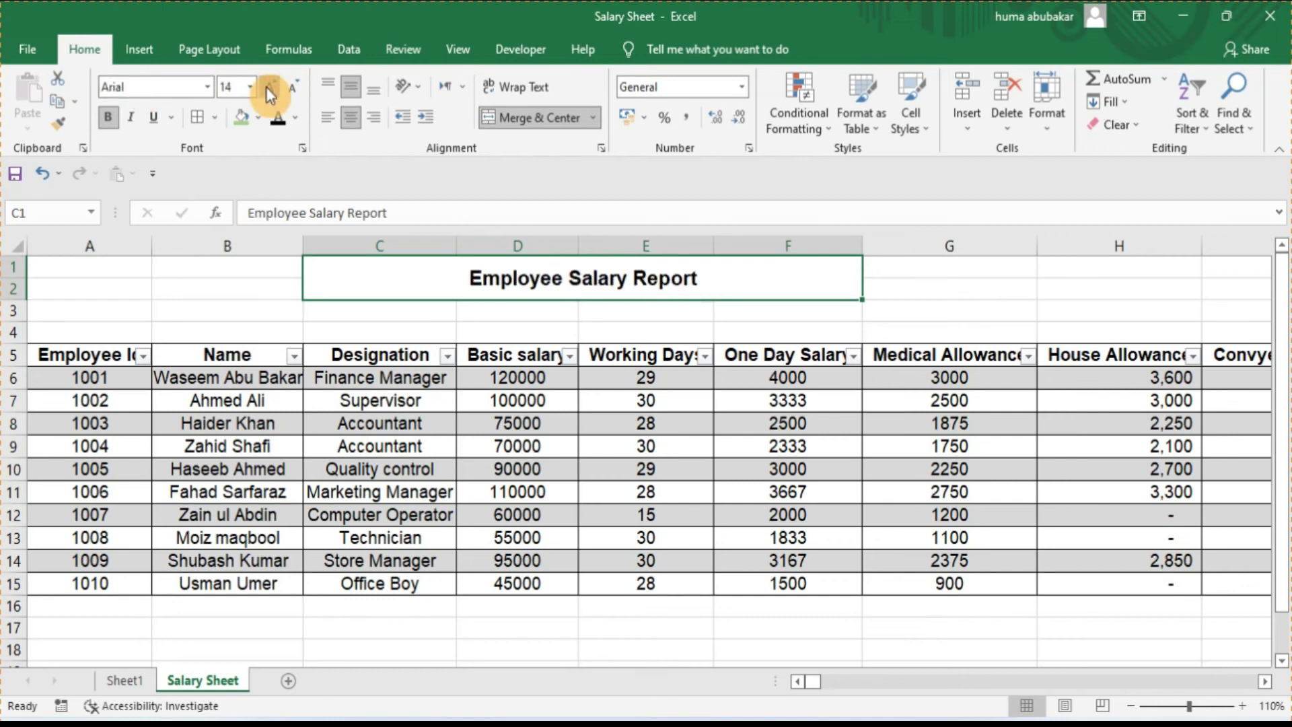
pyautogui.click(267, 89)
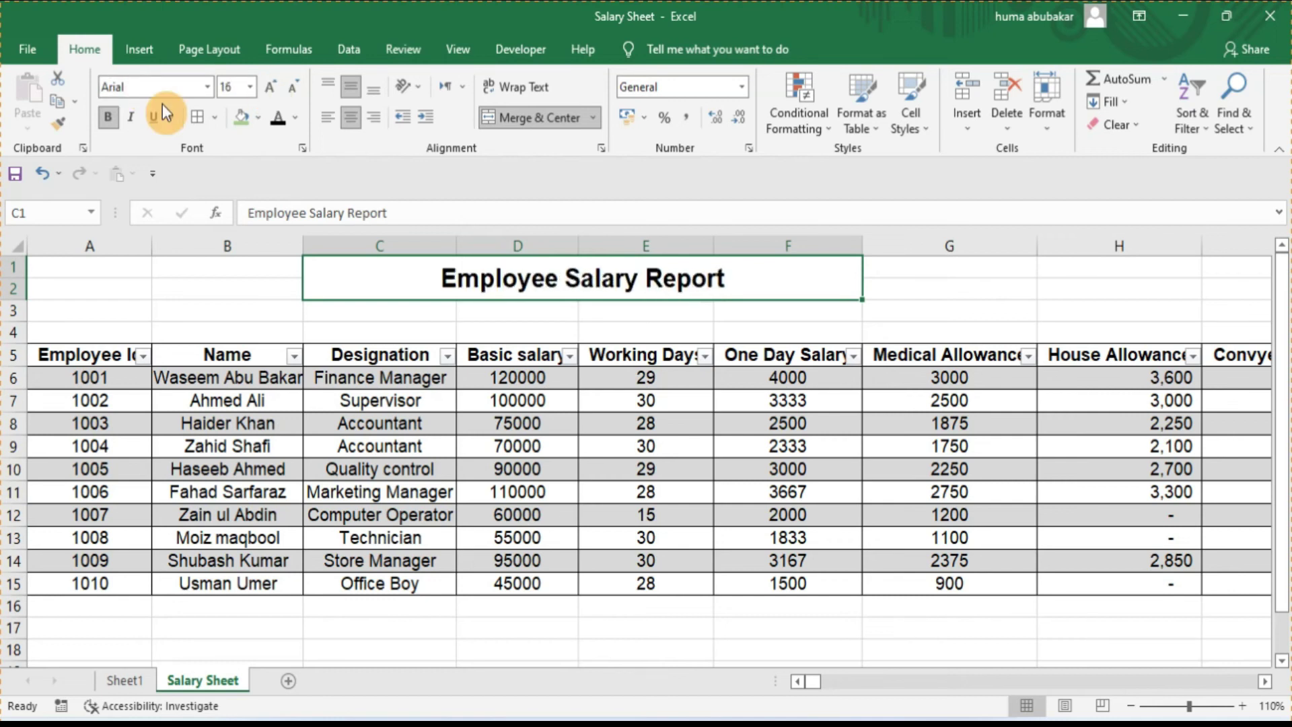
pyautogui.click(254, 121)
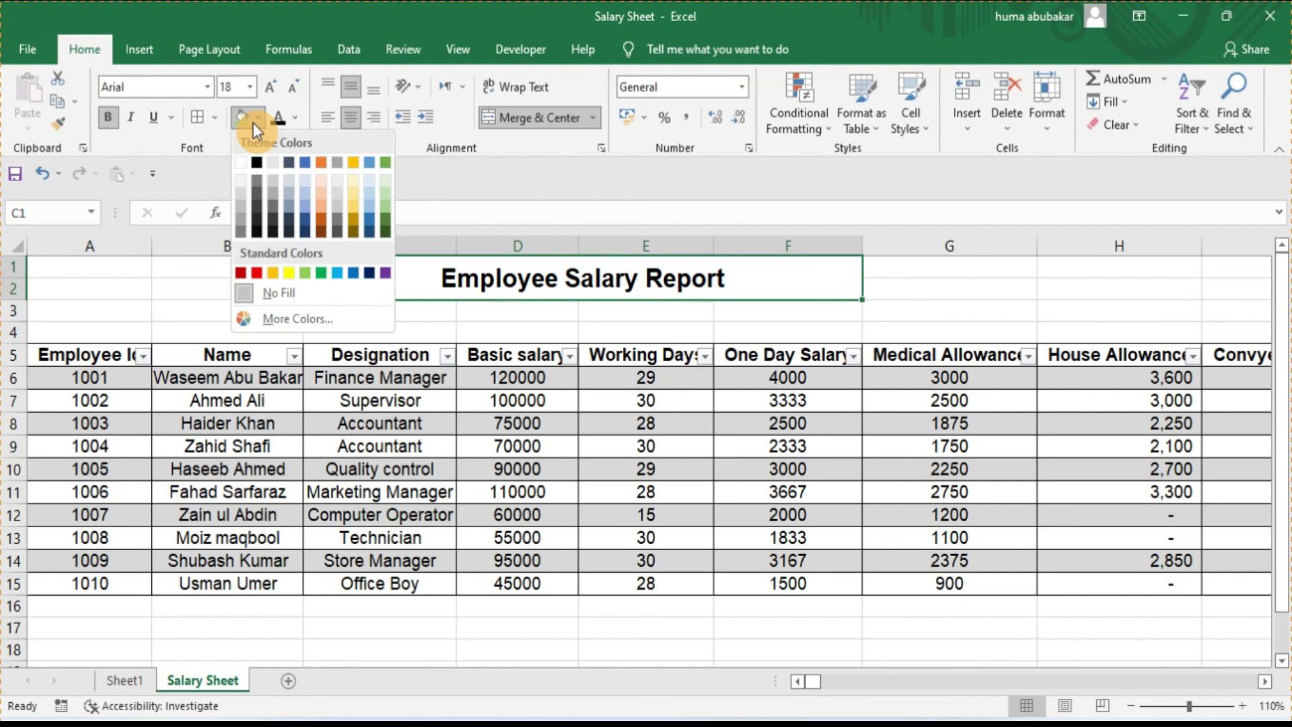
pyautogui.click(386, 210)
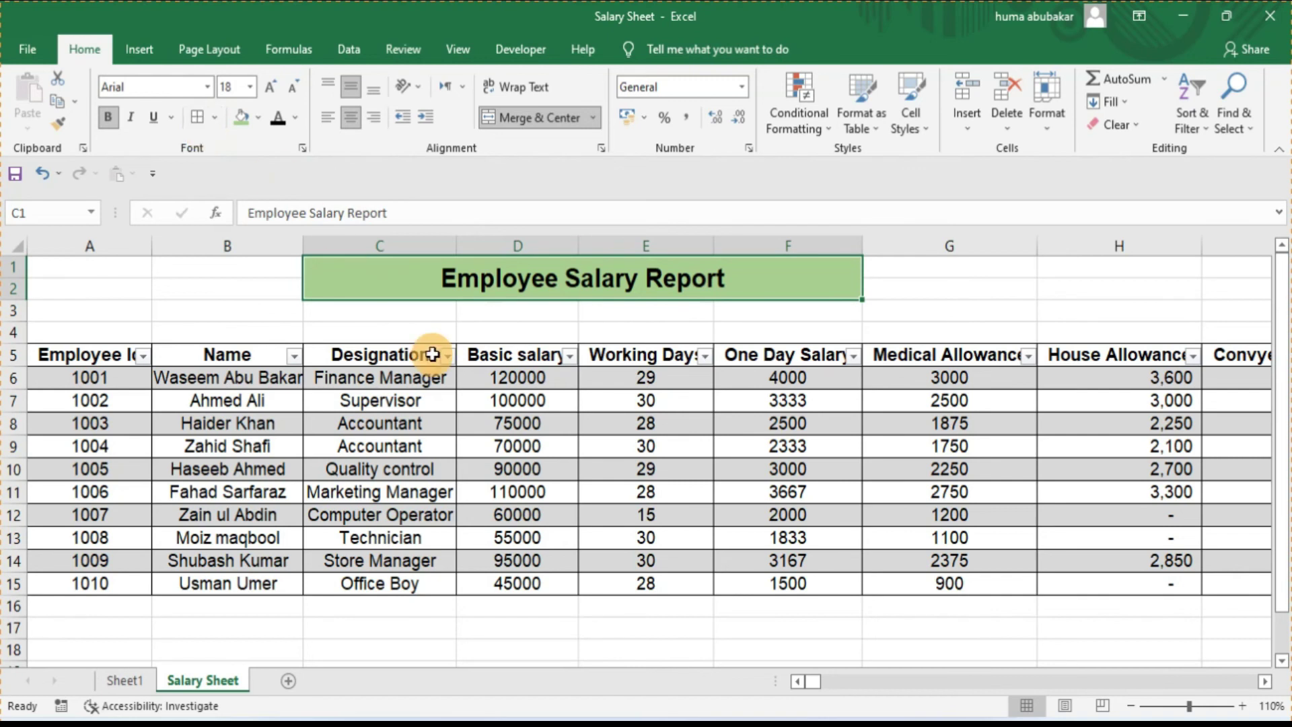
pyautogui.click(396, 313)
pyautogui.moveTo(396, 313); pyautogui.dragTo(680, 316)
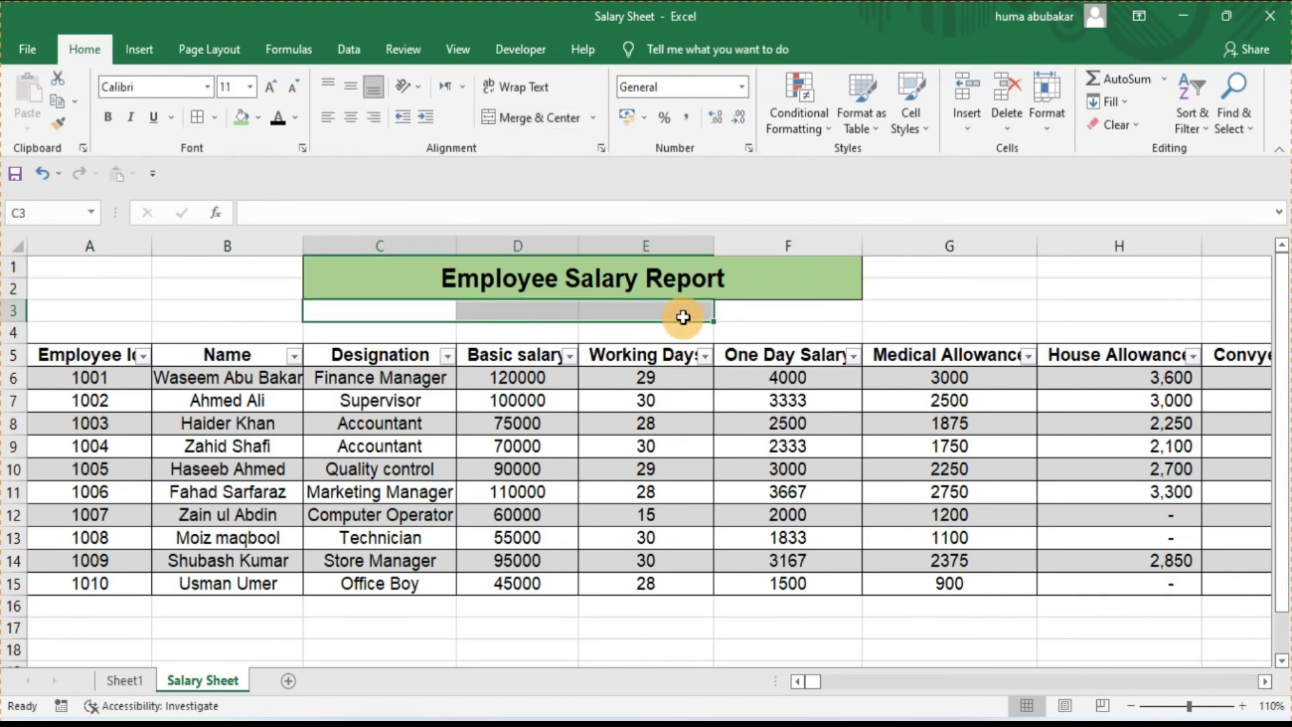
# Step: Merge C3:E3, enter 'For the Month of', and set it in Arial
pyautogui.click(546, 123)
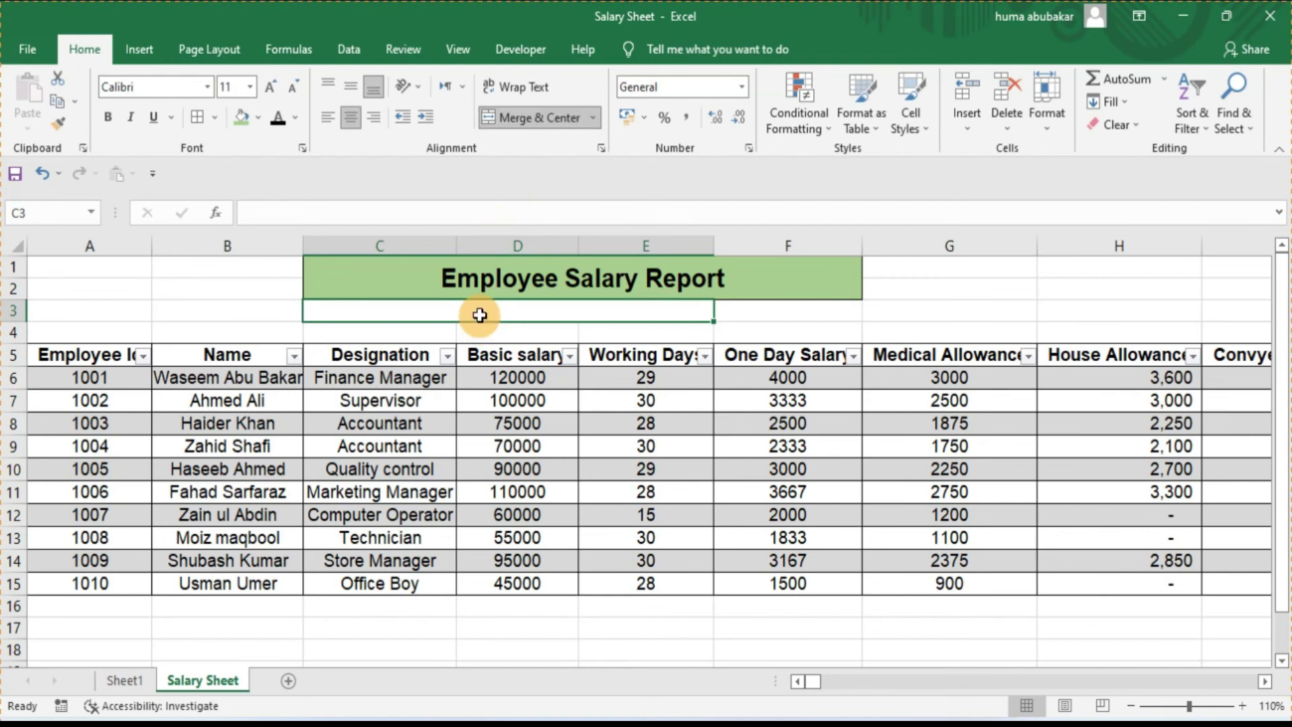
pyautogui.write('For the Month of')
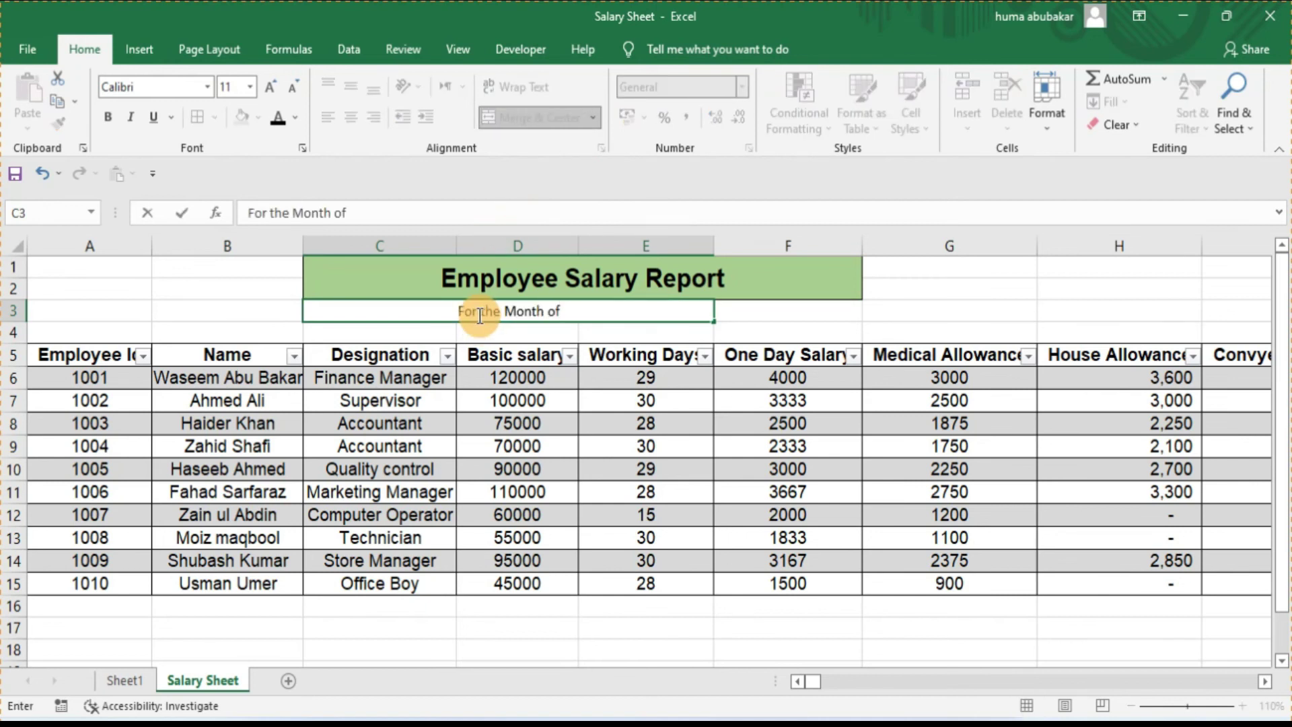
pyautogui.press('Return')
pyautogui.click(585, 306)
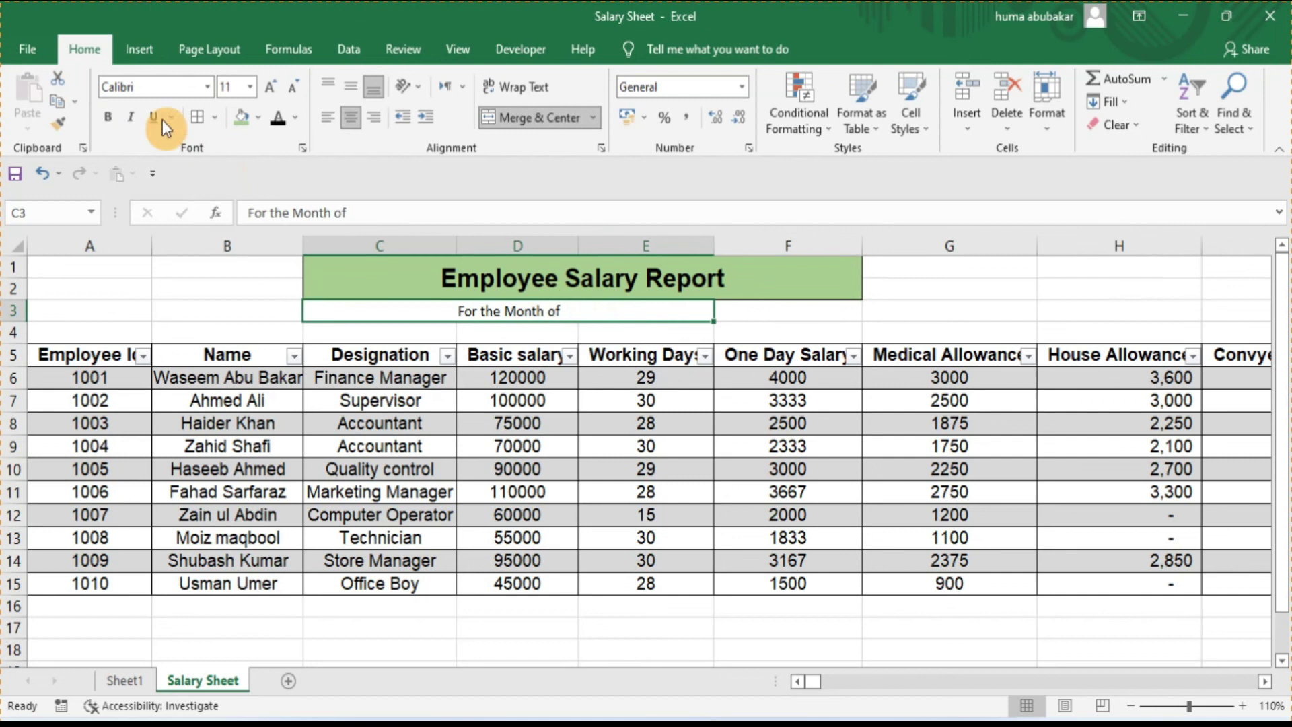
pyautogui.click(160, 86)
pyautogui.write('Arial')
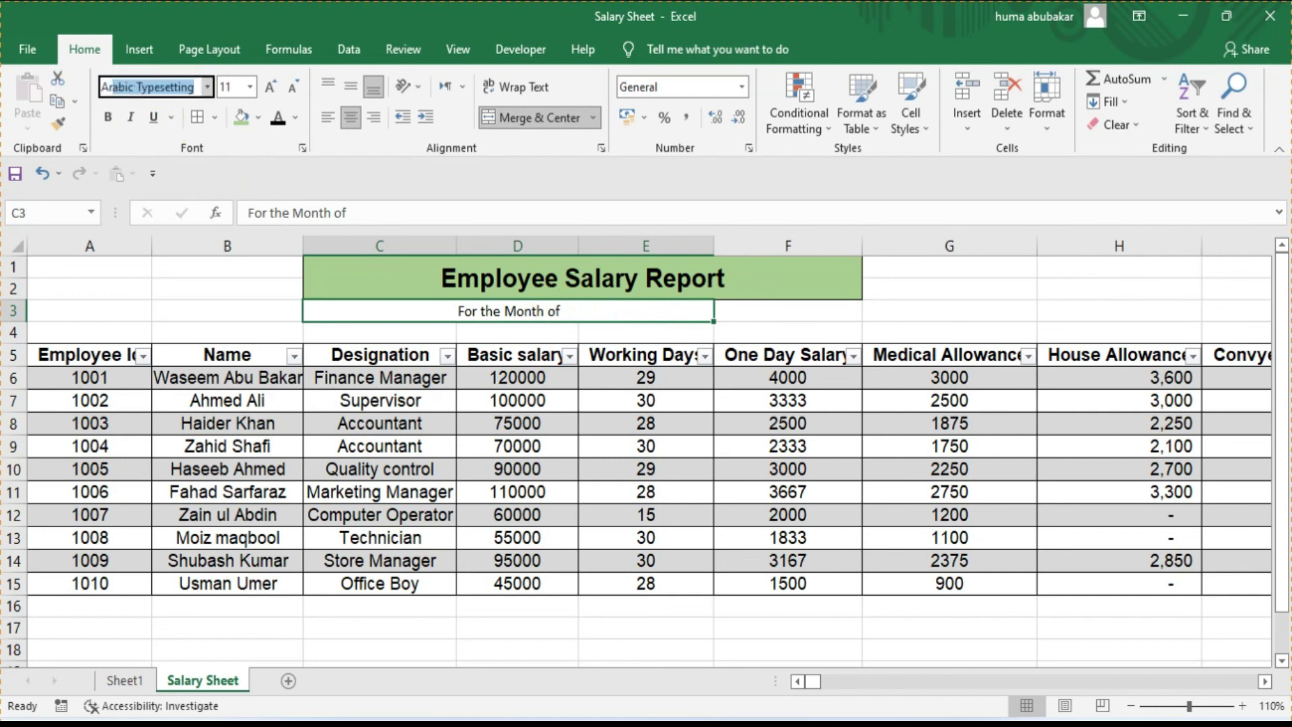
pyautogui.press('Return')
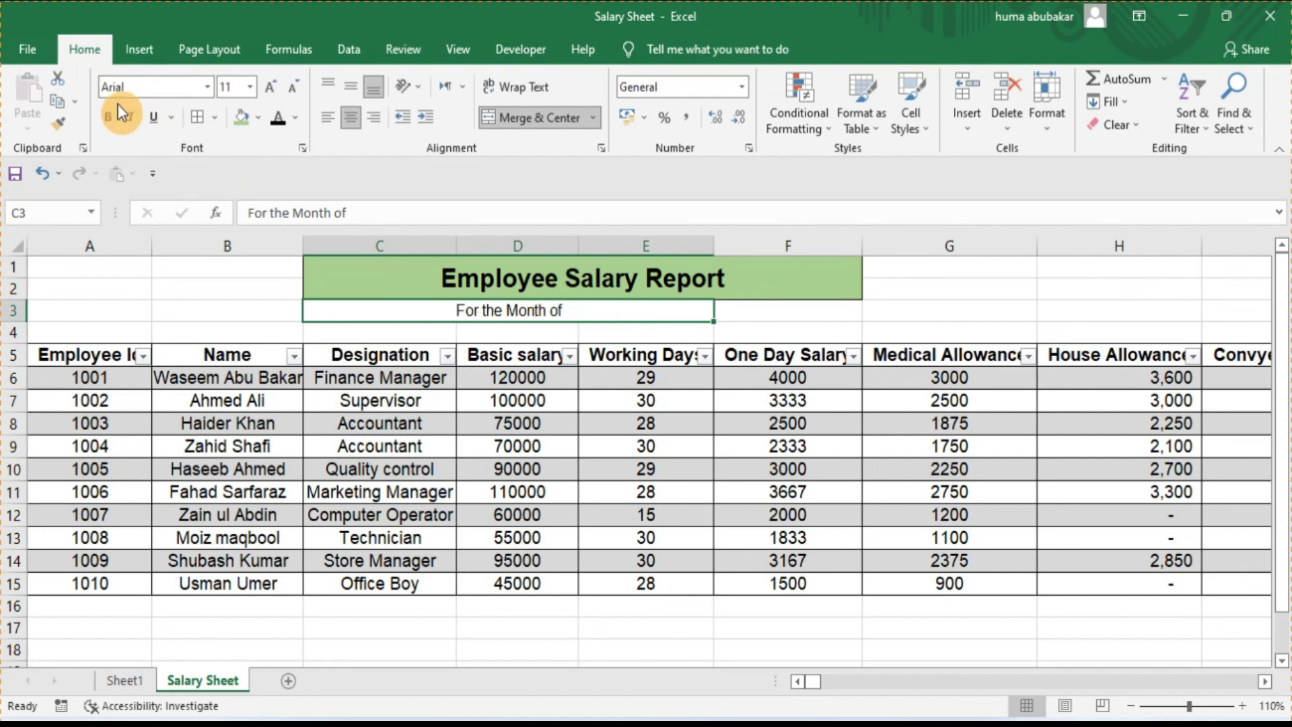
# Step: Make the 'For the Month of' label bold with a light-blue fill
pyautogui.click(108, 120)
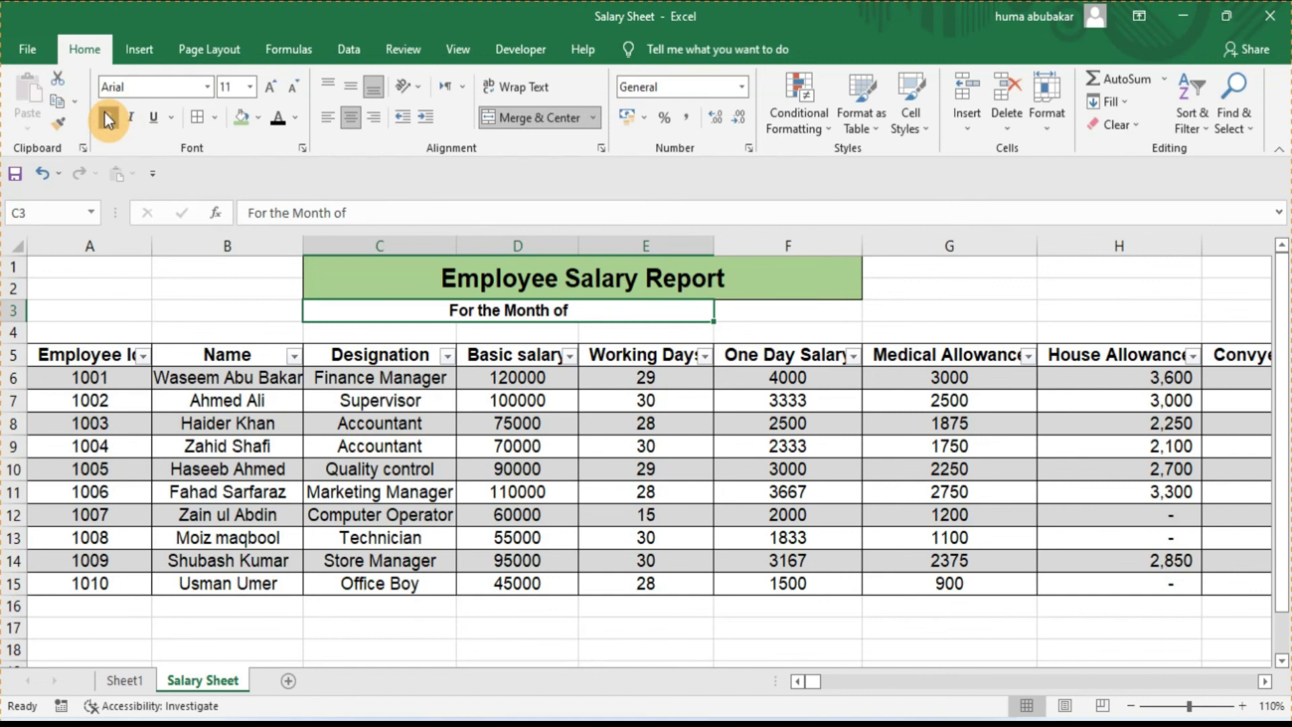
pyautogui.click(250, 119)
pyautogui.click(260, 117)
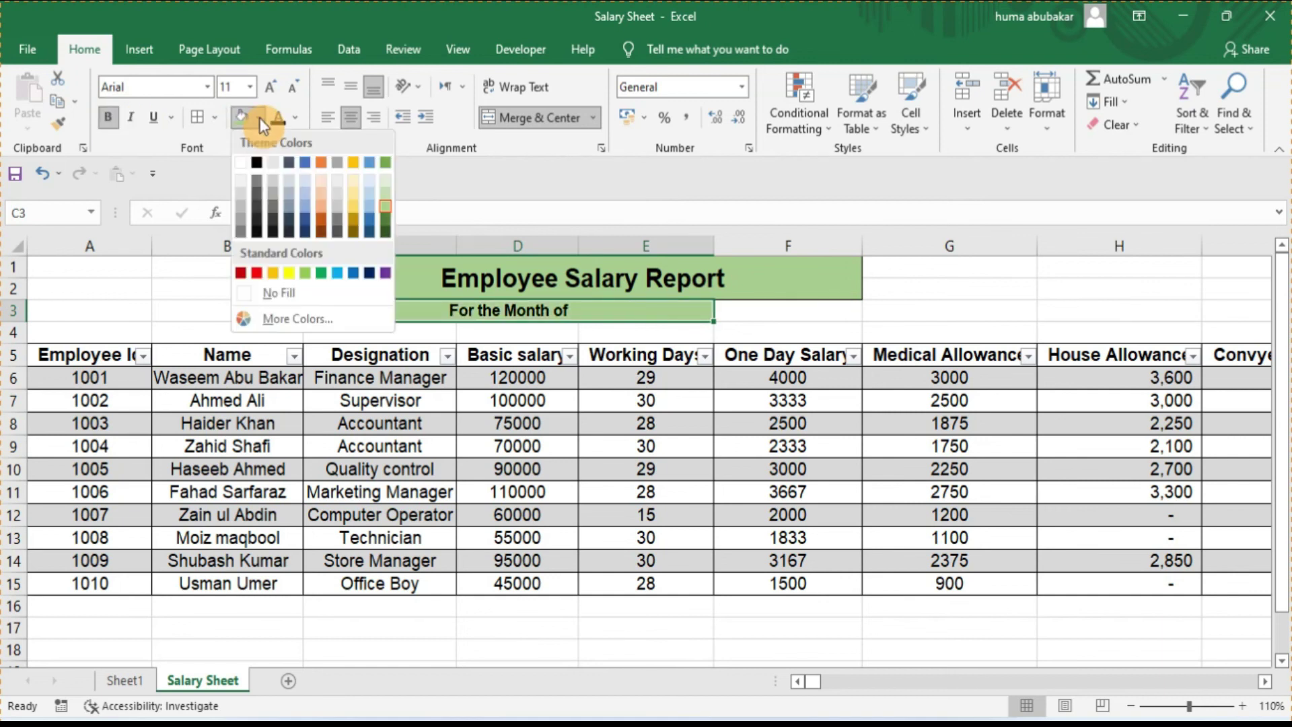
pyautogui.click(305, 192)
pyautogui.click(806, 308)
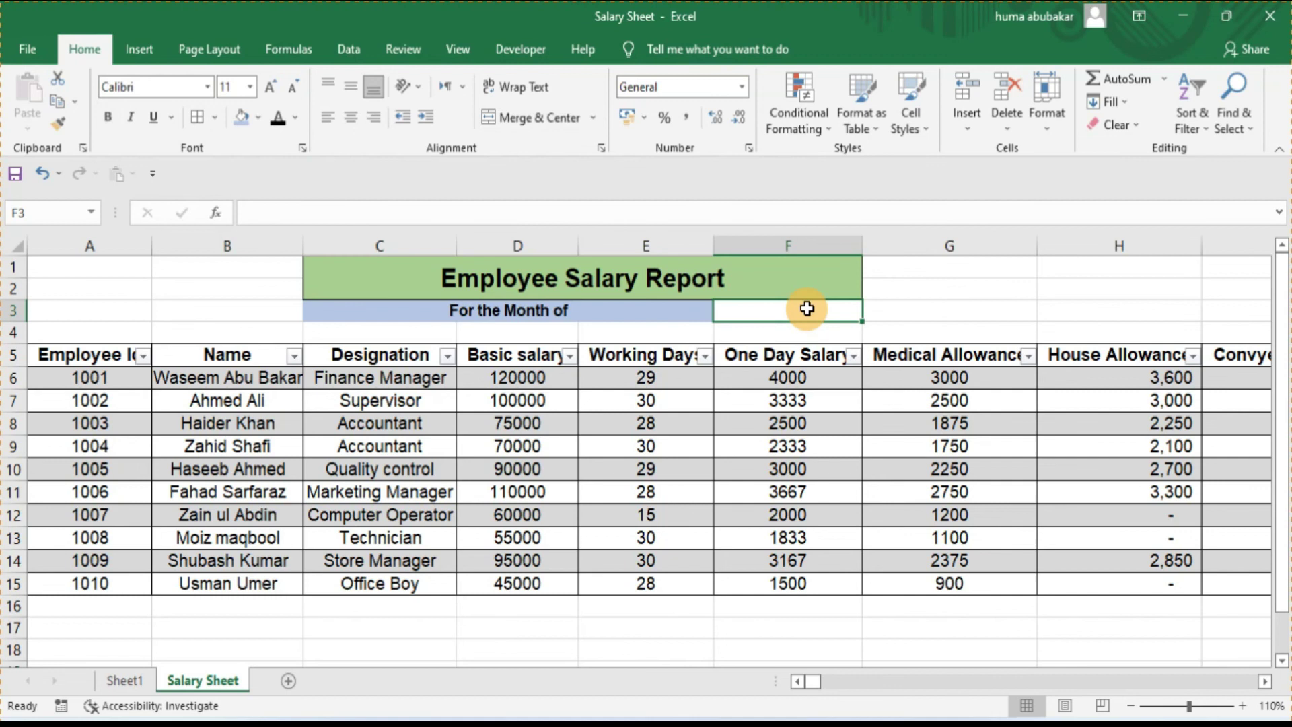
# Step: Check the June month cell on Sheet1, then return to the Salary Sheet
pyautogui.click(125, 680)
pyautogui.click(966, 321)
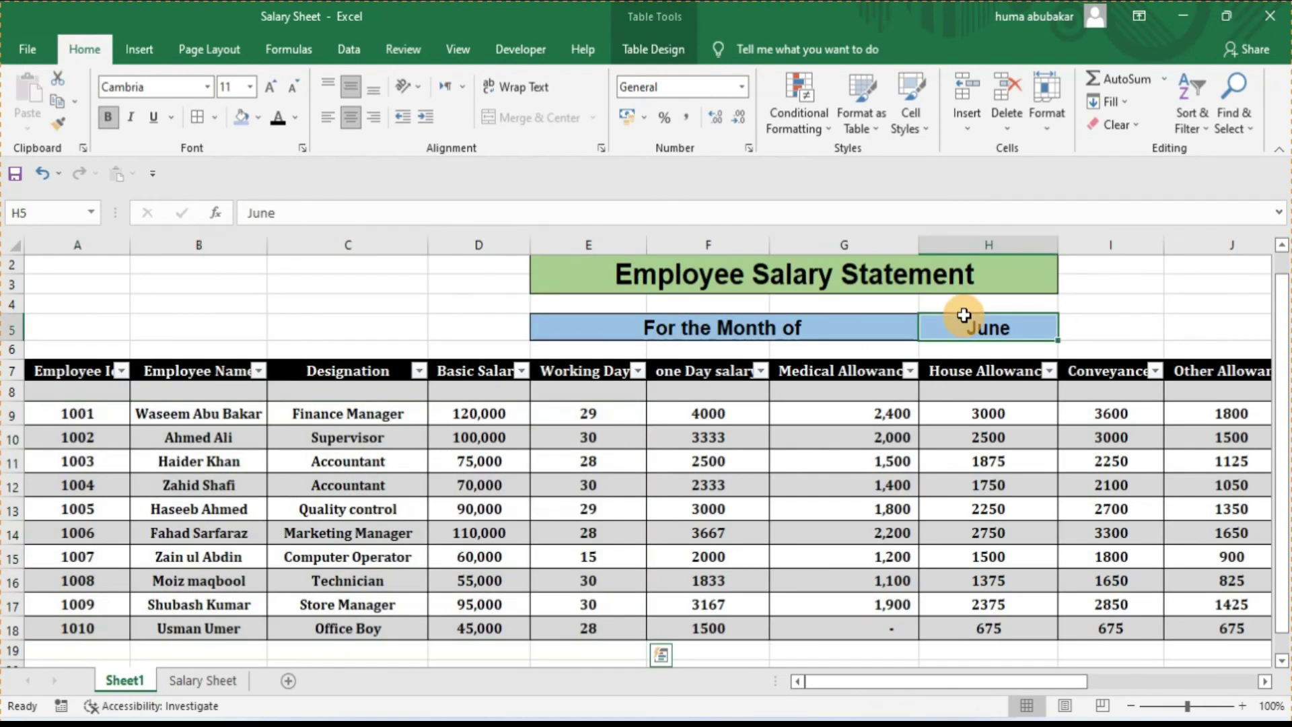
pyautogui.click(205, 679)
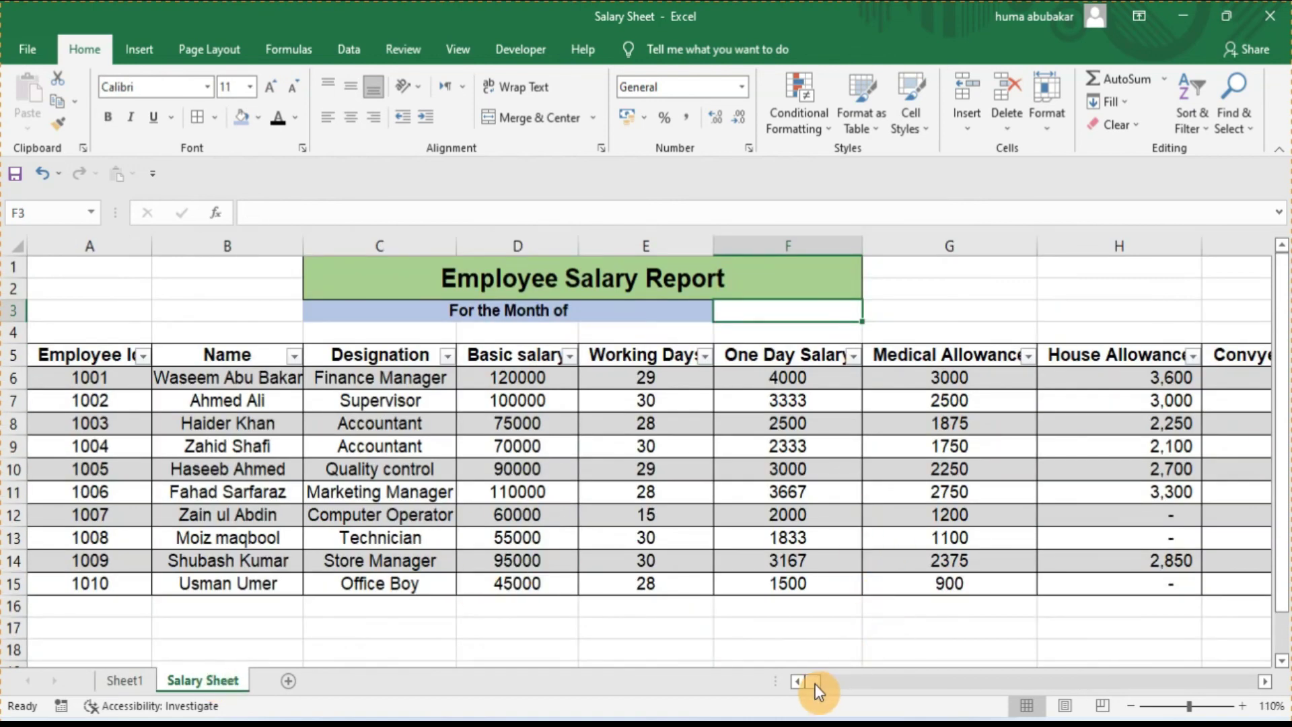
# Step: Enter Jan in U5 and autofill Feb through Dec down to U16
pyautogui.click(1264, 682)
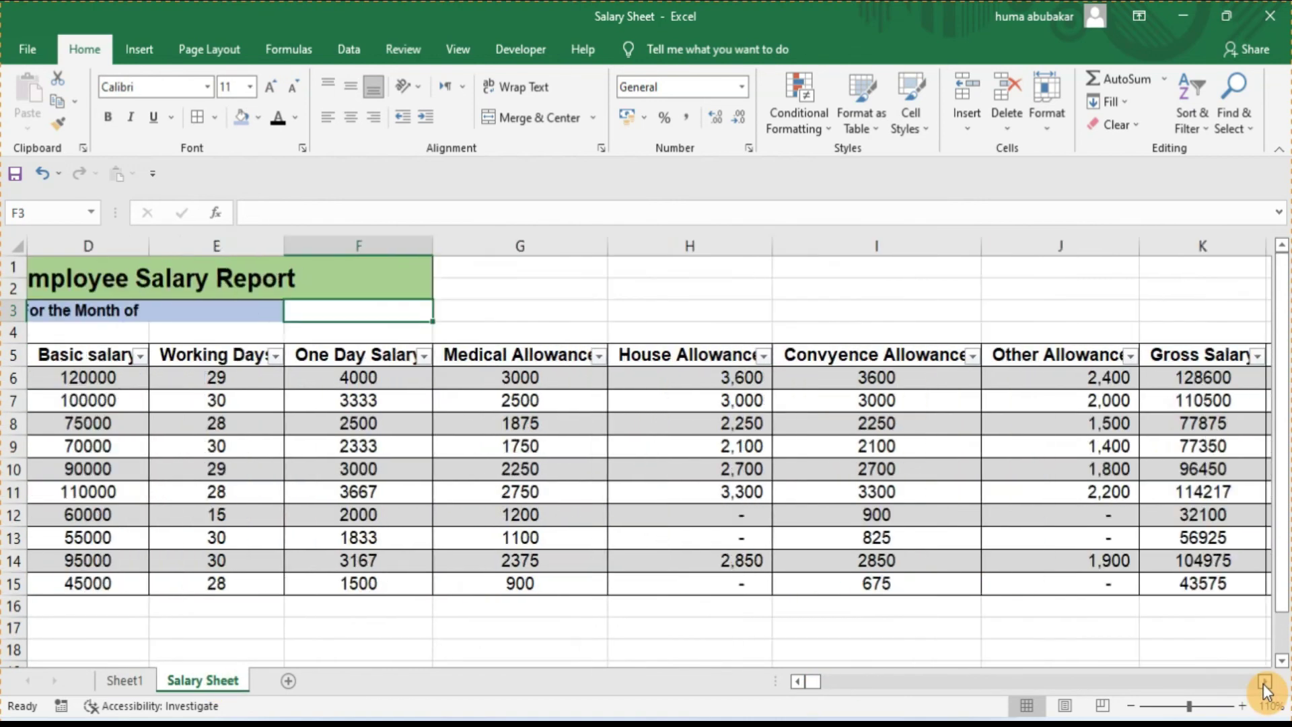
pyautogui.click(1263, 682)
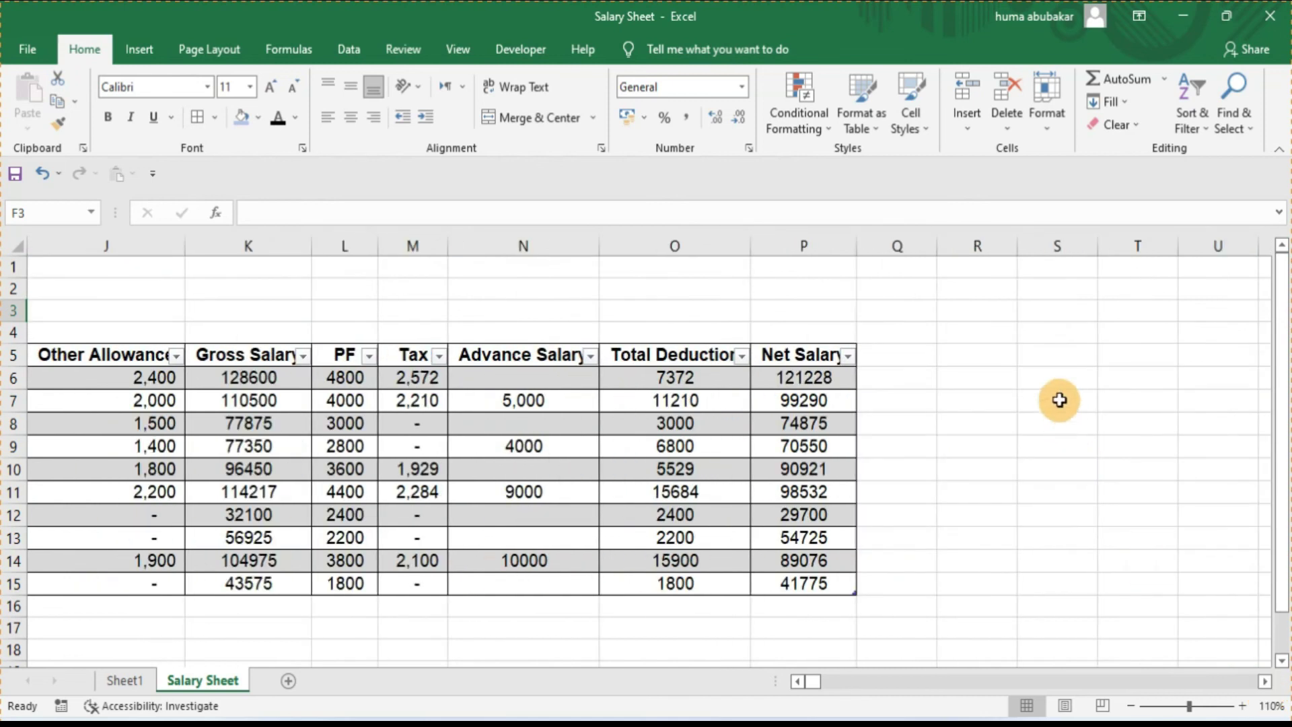
pyautogui.click(1210, 351)
pyautogui.write('Jan')
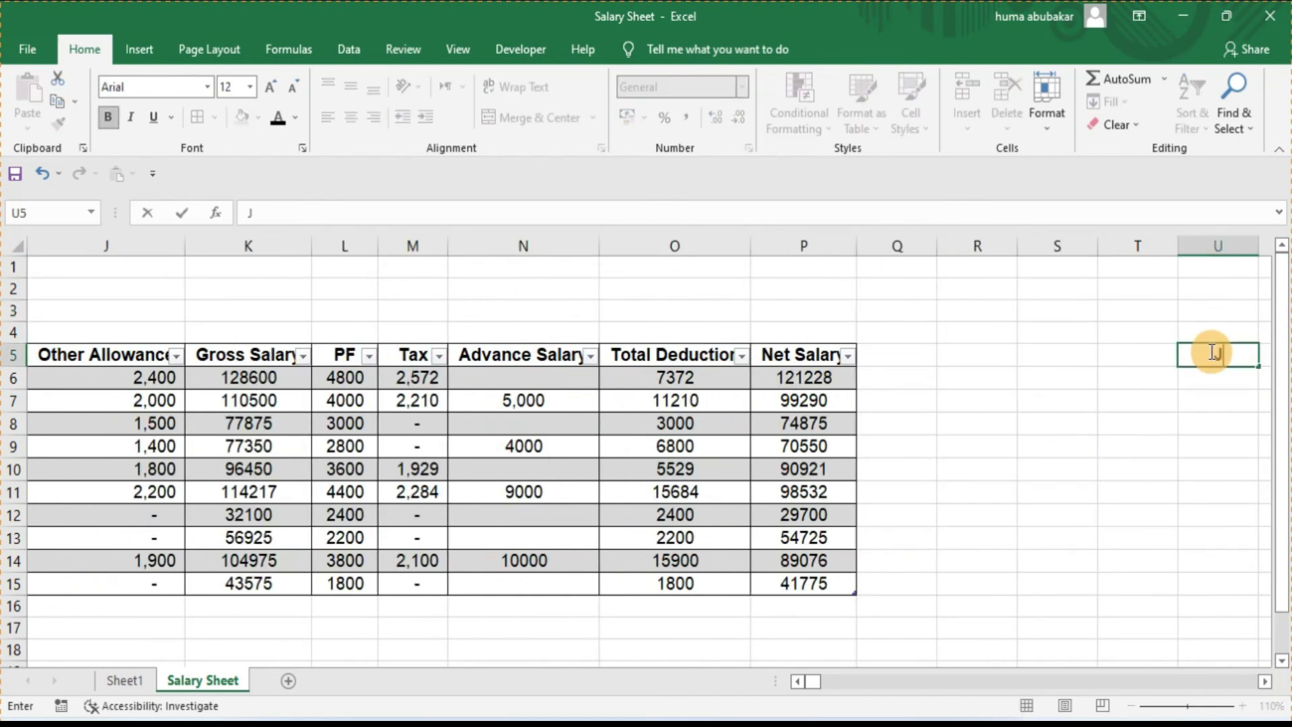
pyautogui.click(1210, 380)
pyautogui.click(1214, 355)
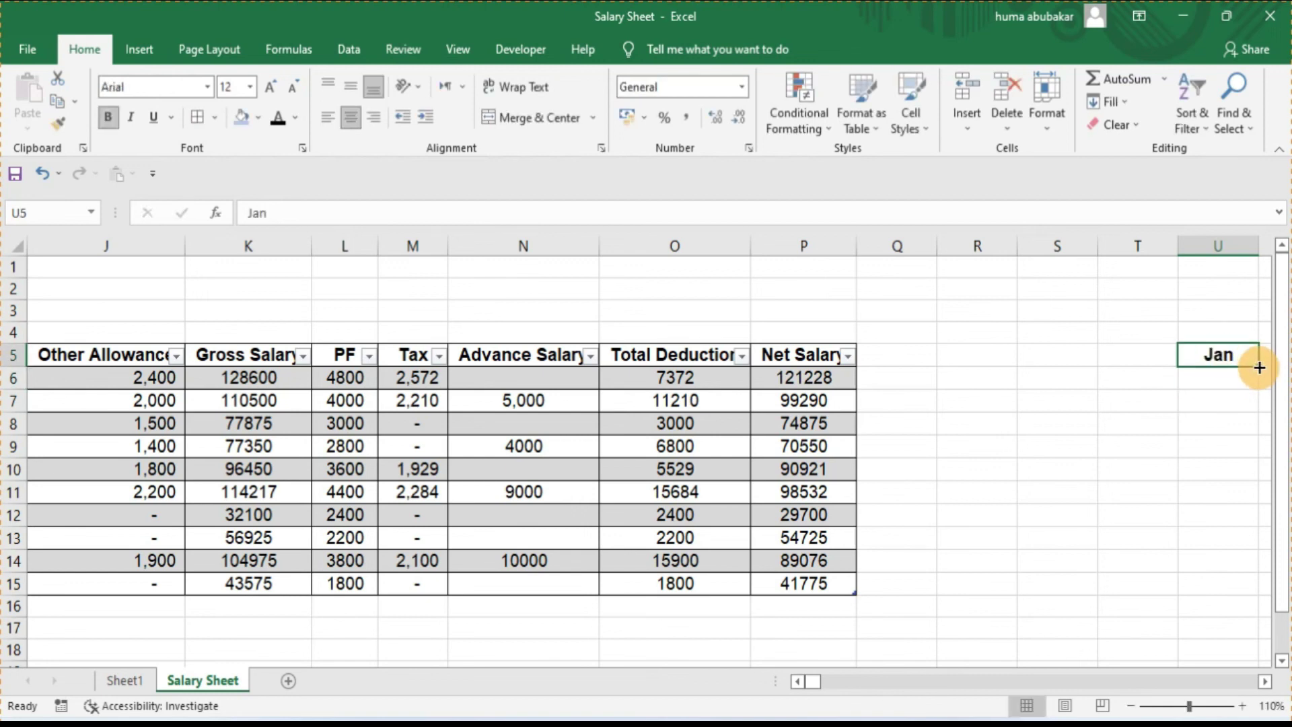
pyautogui.moveTo(1260, 367); pyautogui.dragTo(1262, 609)
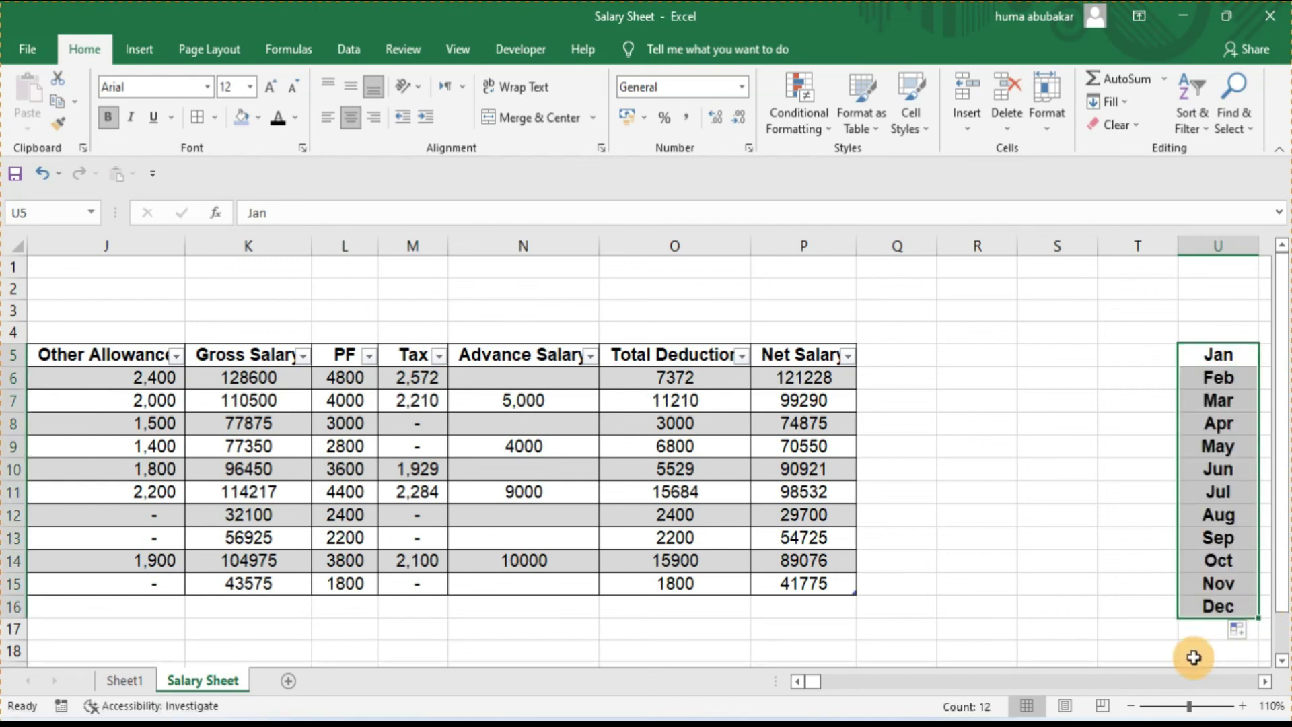
pyautogui.click(796, 680)
pyautogui.click(796, 680)
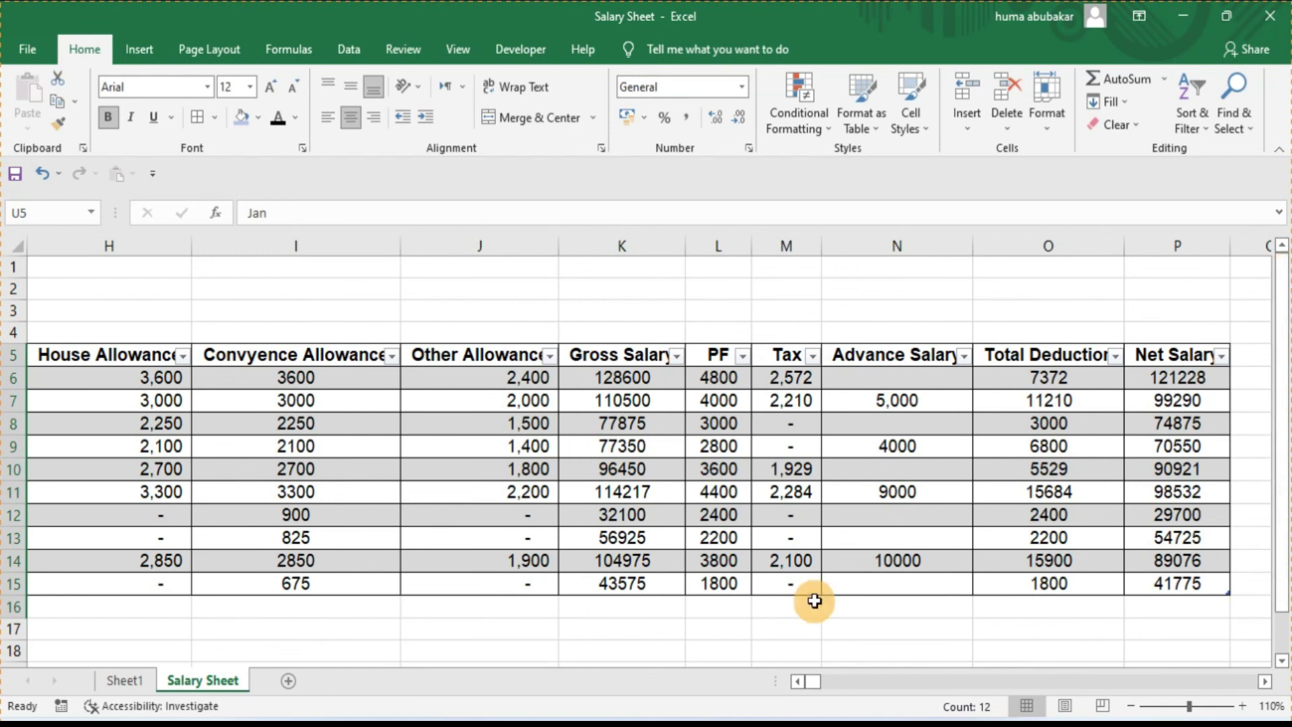
pyautogui.click(797, 680)
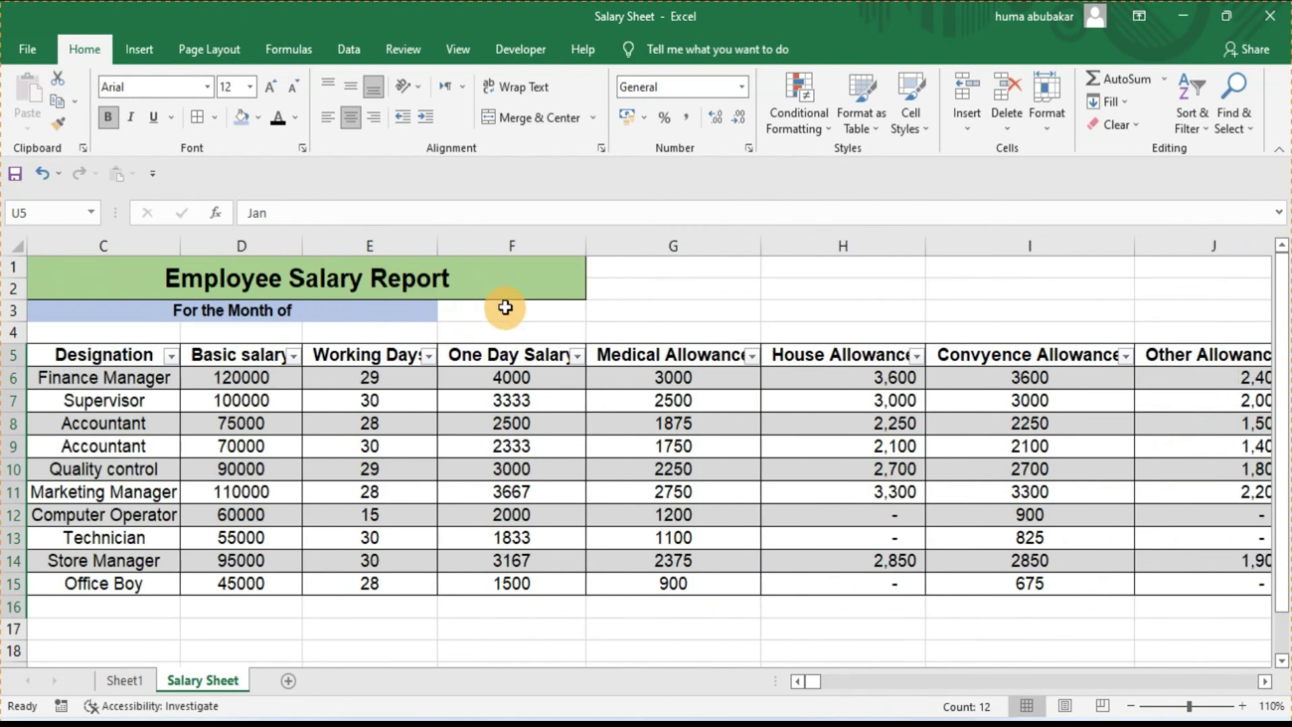
# Step: Give cell F3 a Data Validation rule allowing a List
pyautogui.click(505, 308)
pyautogui.click(345, 48)
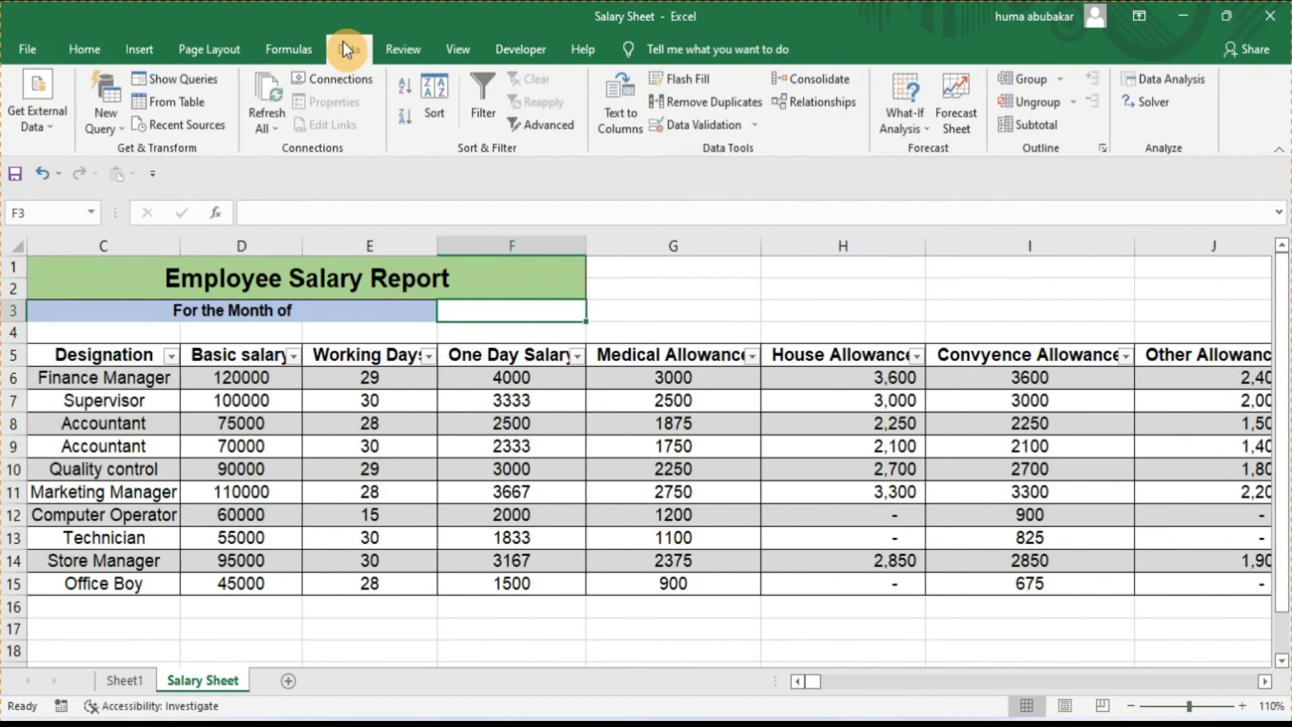
pyautogui.click(752, 127)
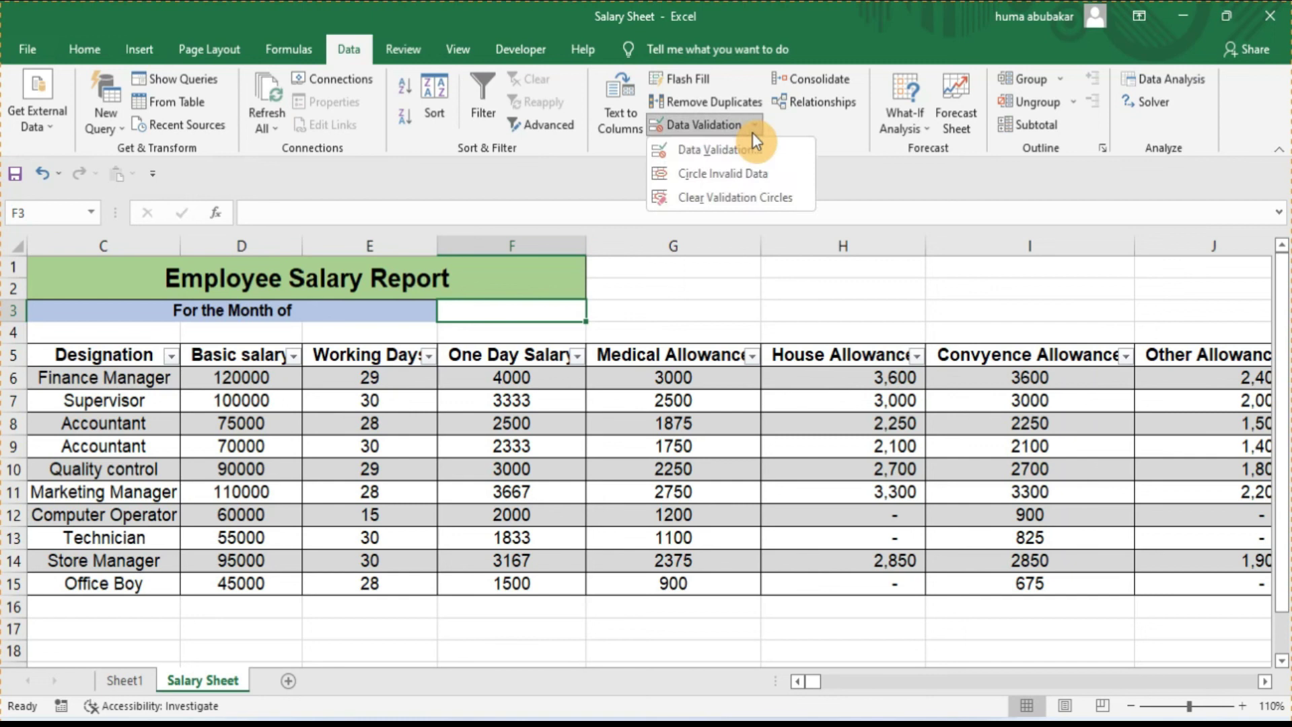
pyautogui.click(745, 151)
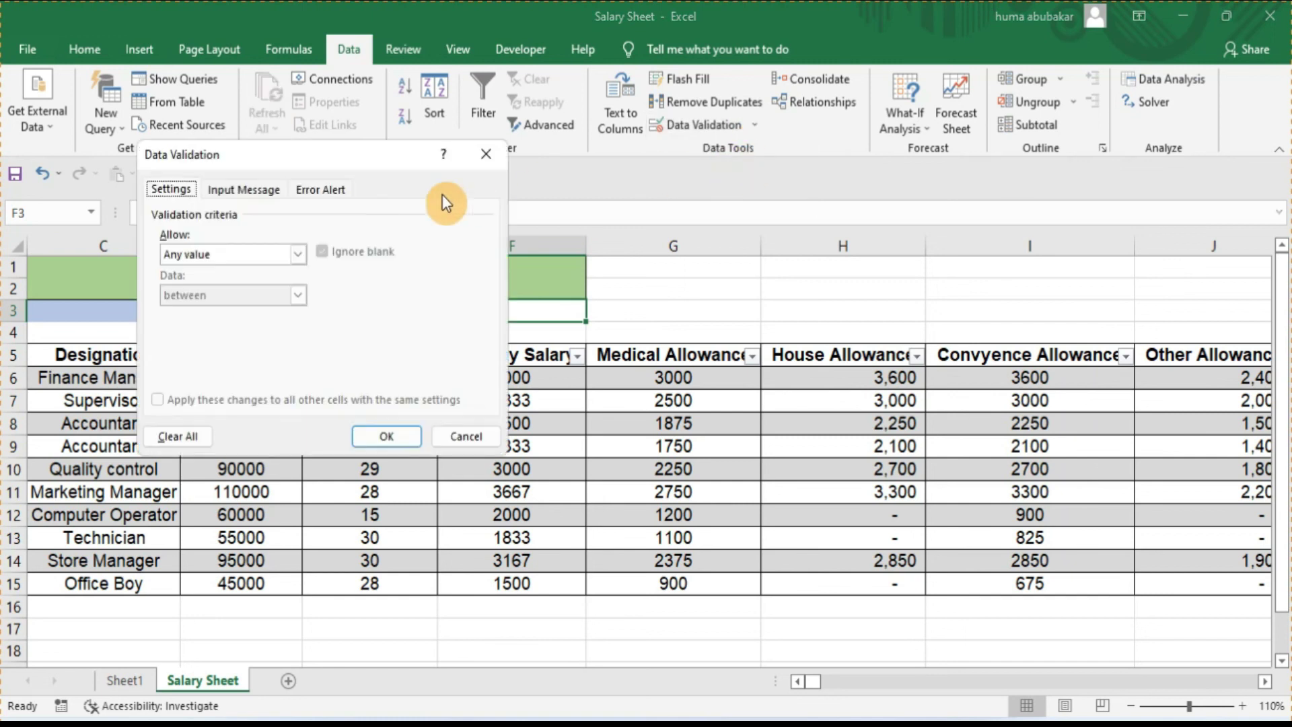
pyautogui.click(297, 251)
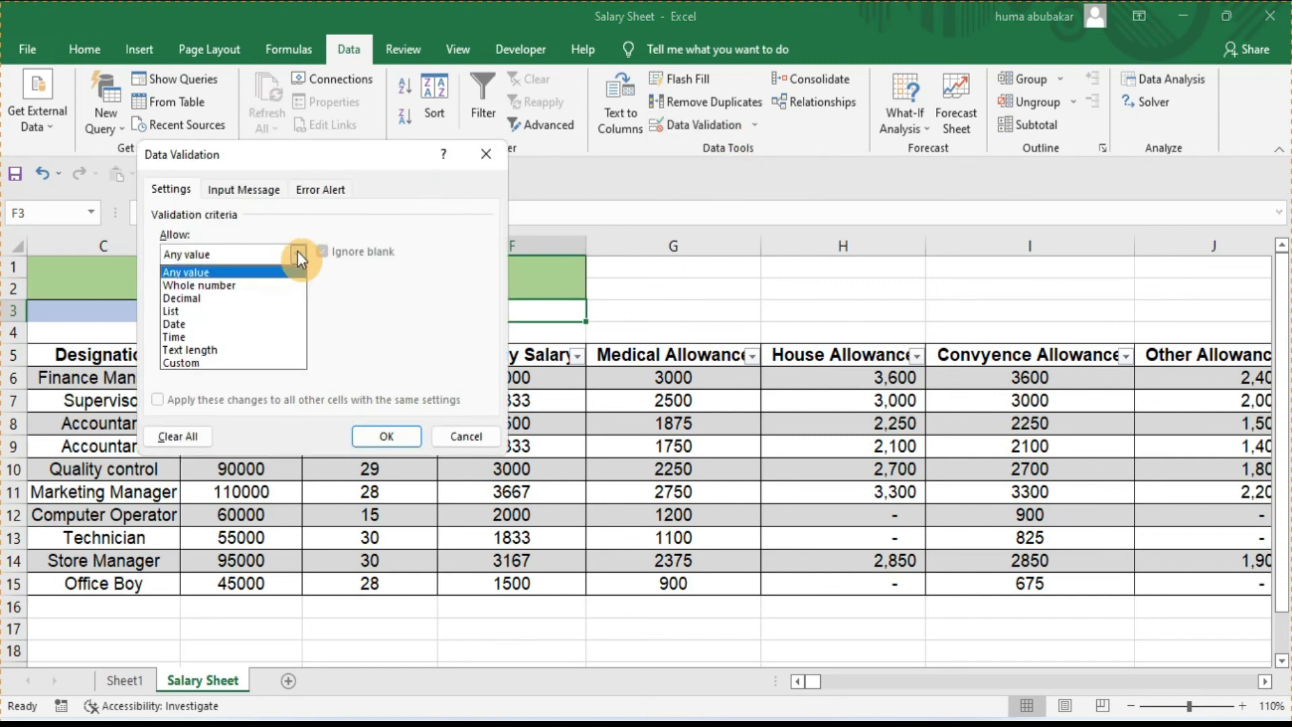
pyautogui.click(228, 314)
# Step: Use U5:U16 as the list source and confirm F3's month dropdown
pyautogui.click(288, 334)
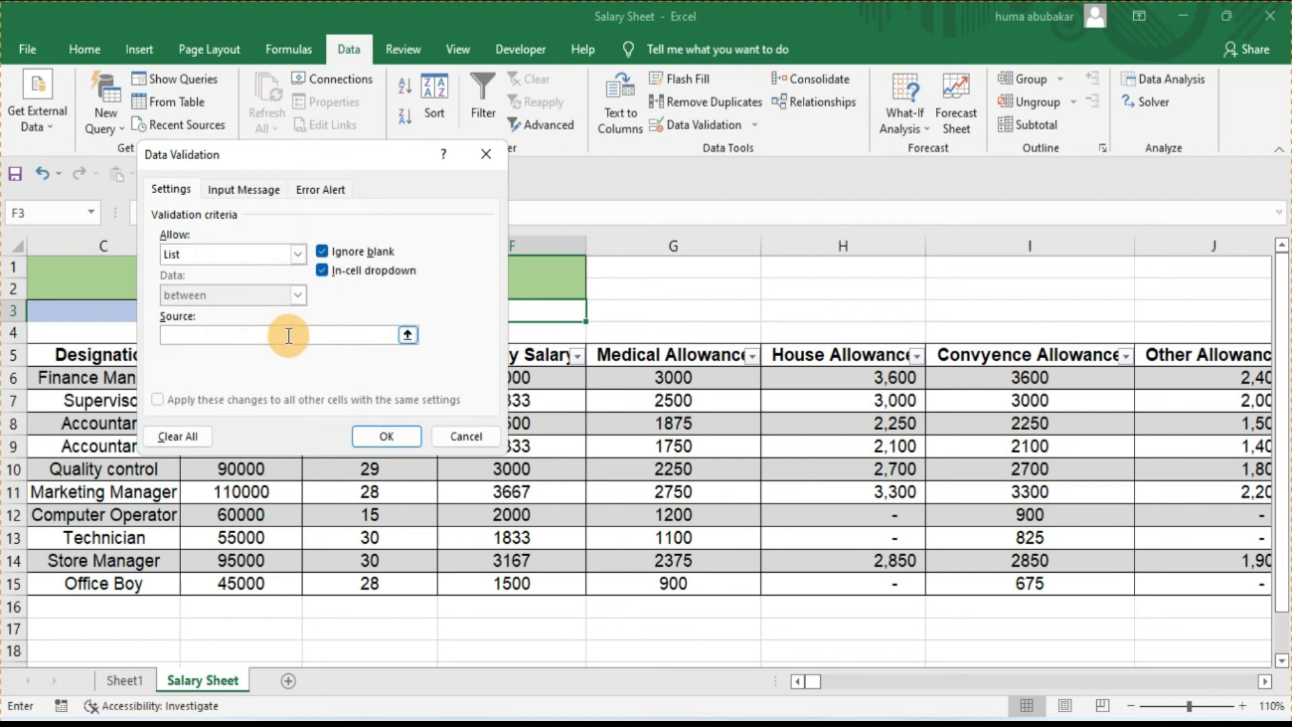
pyautogui.click(1265, 682)
pyautogui.click(1265, 681)
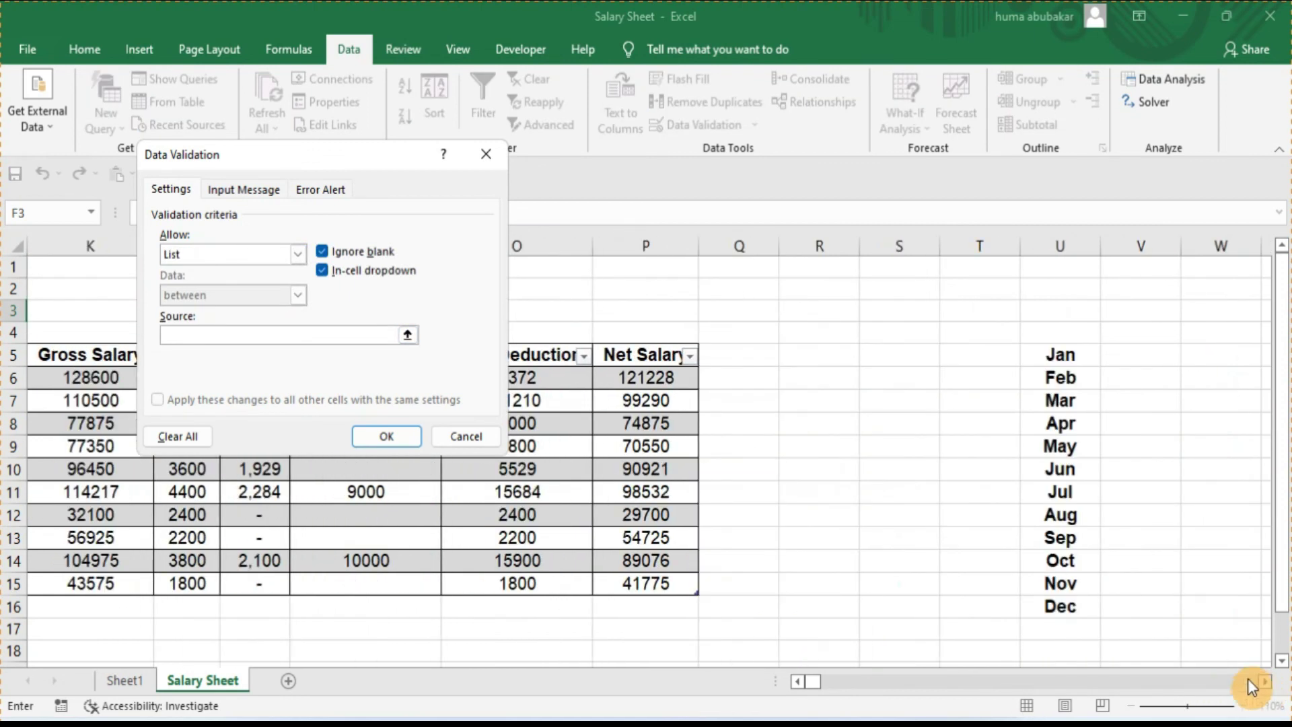
pyautogui.moveTo(1080, 357); pyautogui.dragTo(1063, 607)
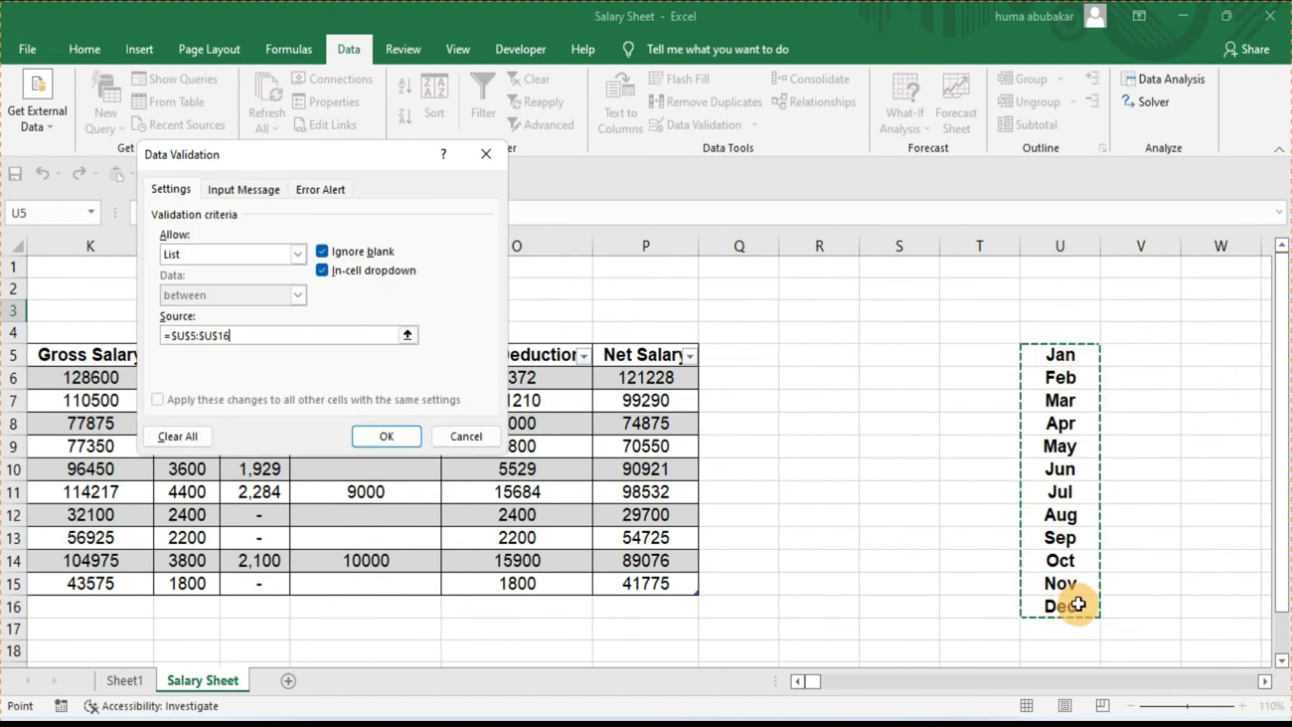
pyautogui.click(393, 437)
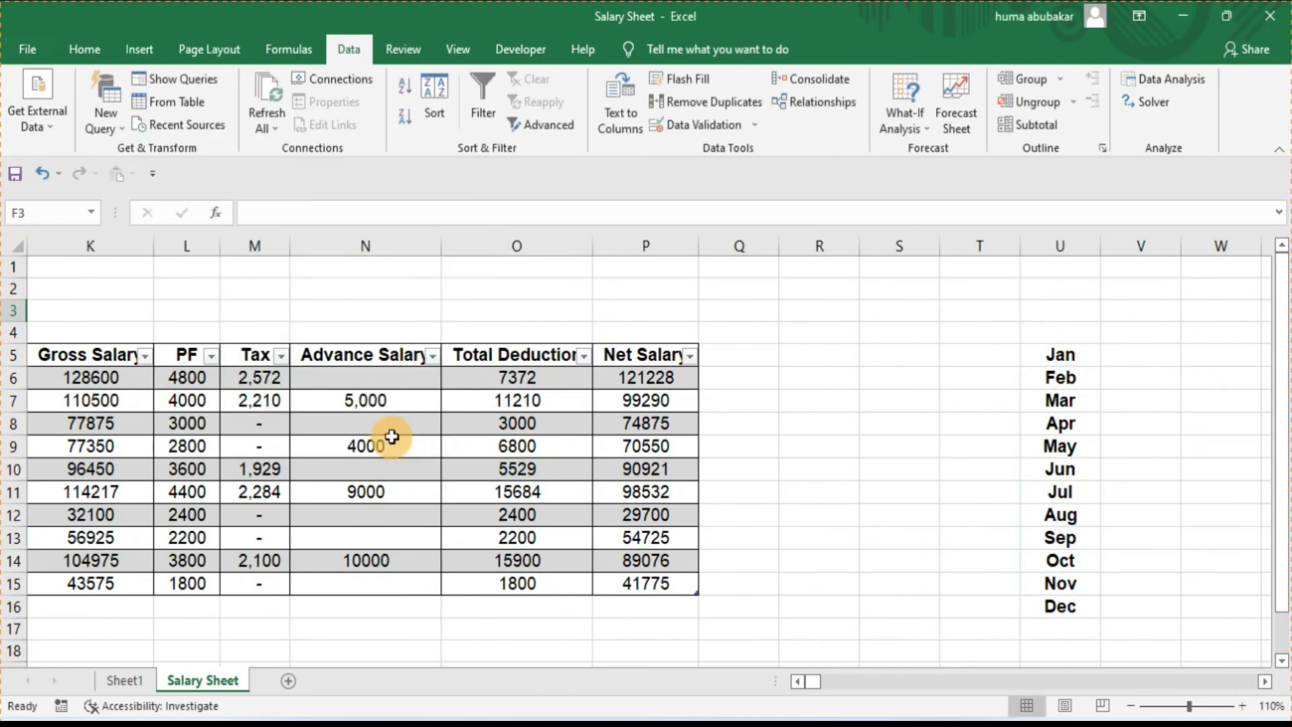
pyautogui.click(800, 680)
pyautogui.click(800, 679)
# Step: Choose Mar from the month dropdown in F3
pyautogui.click(800, 680)
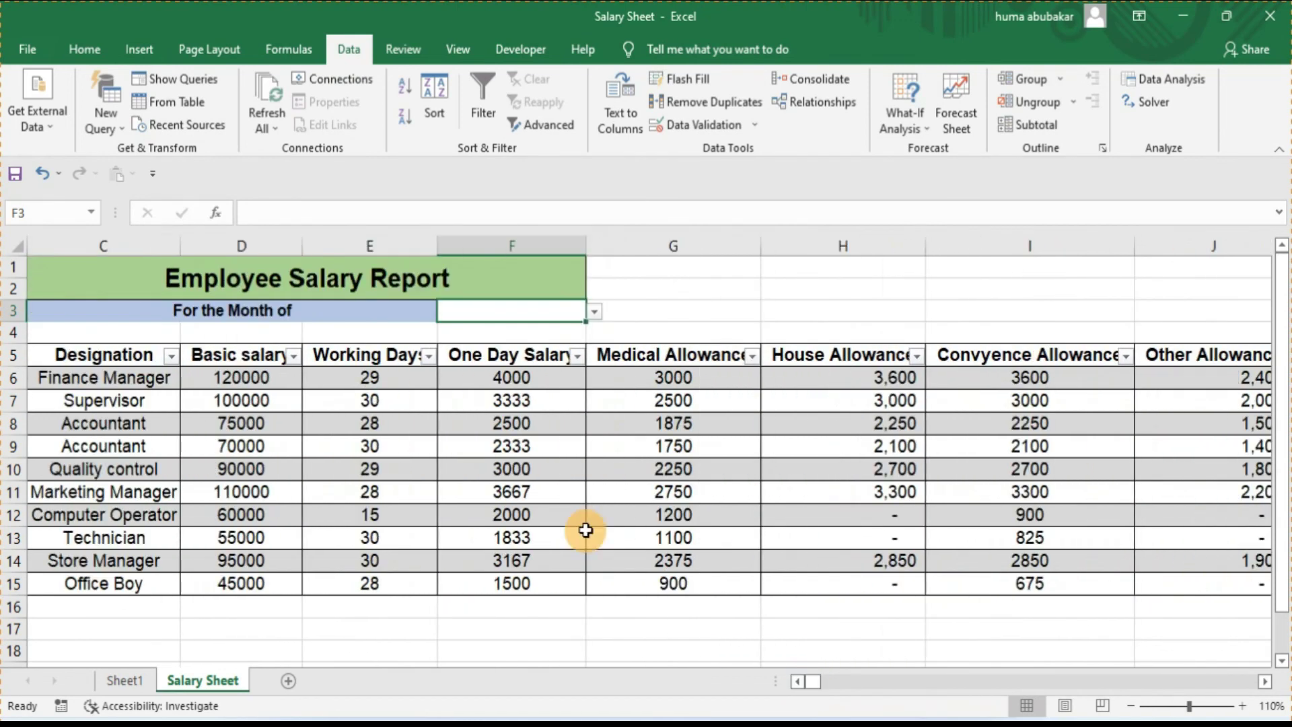
pyautogui.click(595, 312)
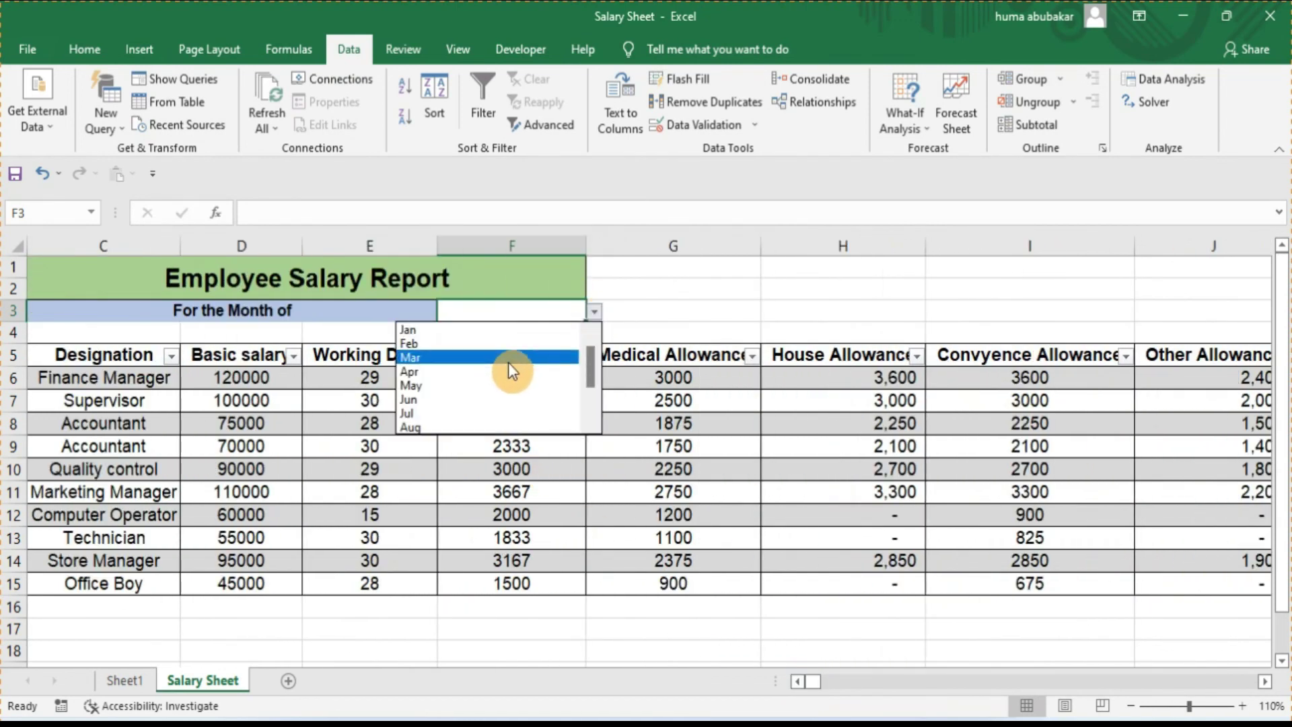
pyautogui.click(507, 362)
pyautogui.click(546, 315)
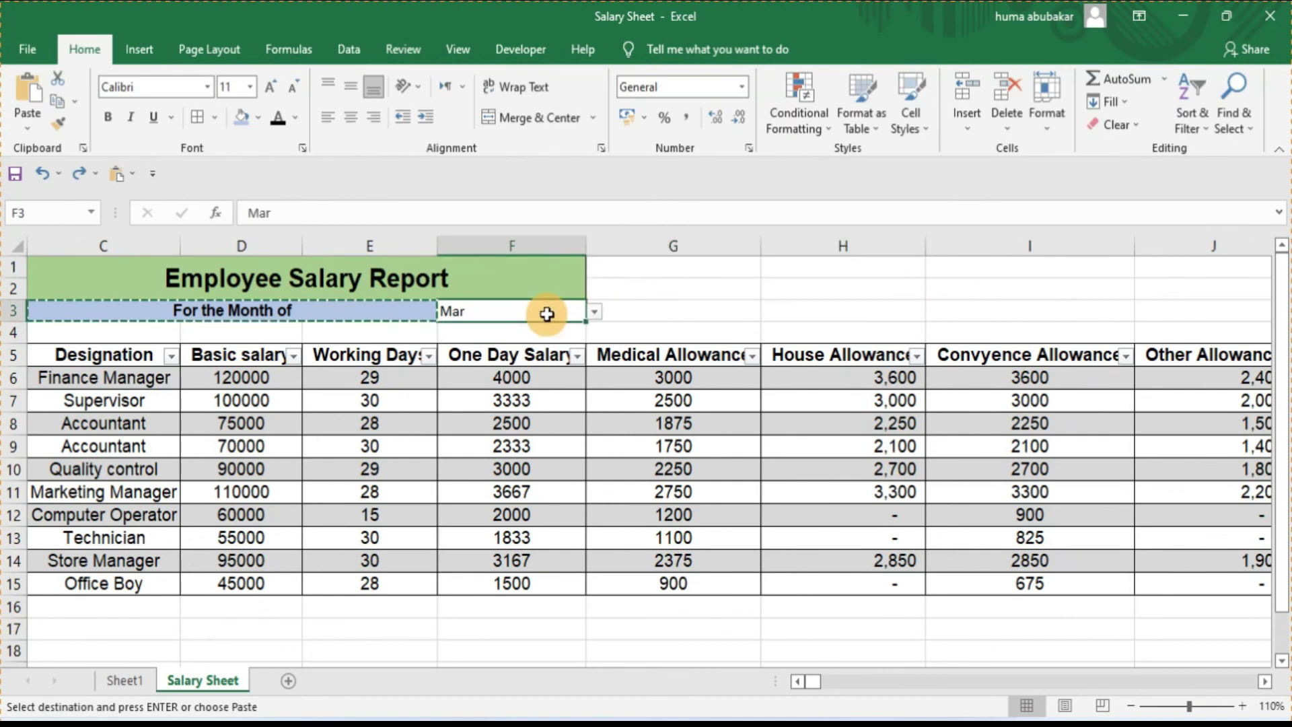
pyautogui.press('Escape')
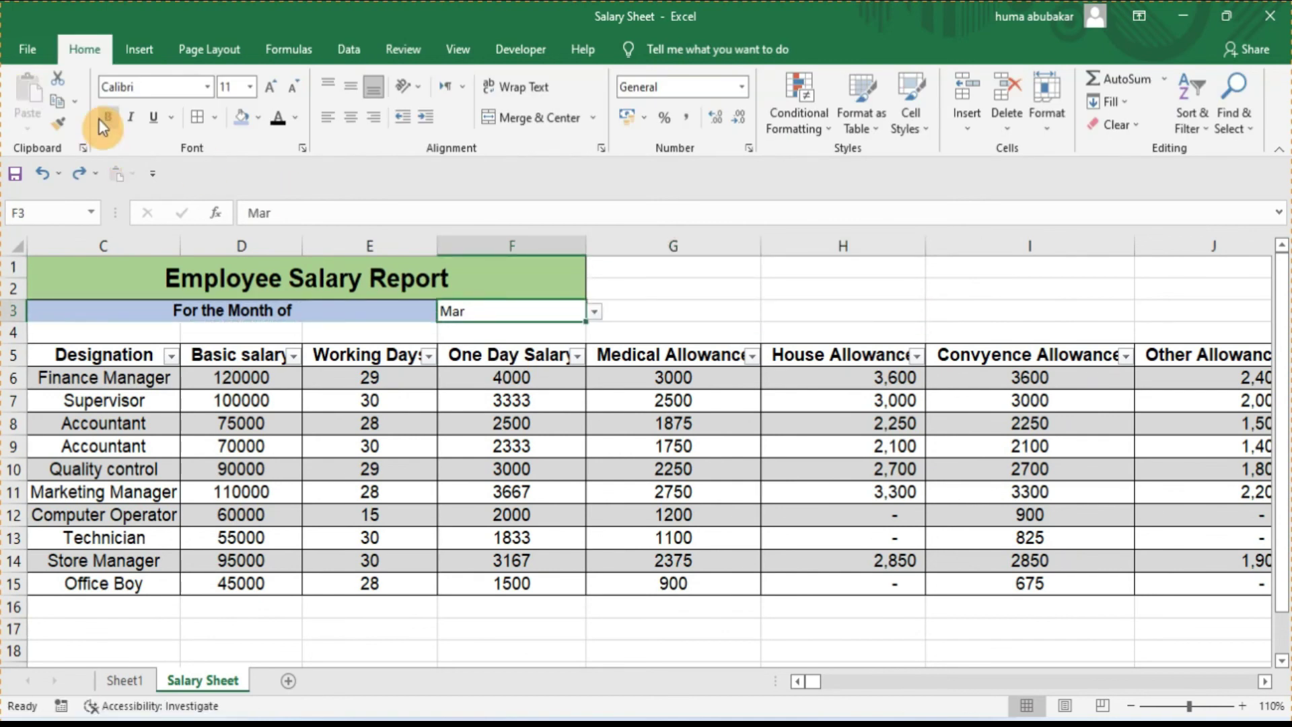
# Step: Style F3 with a light-blue fill, centred bold Arial text
pyautogui.click(242, 118)
pyautogui.click(342, 116)
pyautogui.click(109, 116)
pyautogui.click(155, 87)
pyautogui.press('BackSpace')
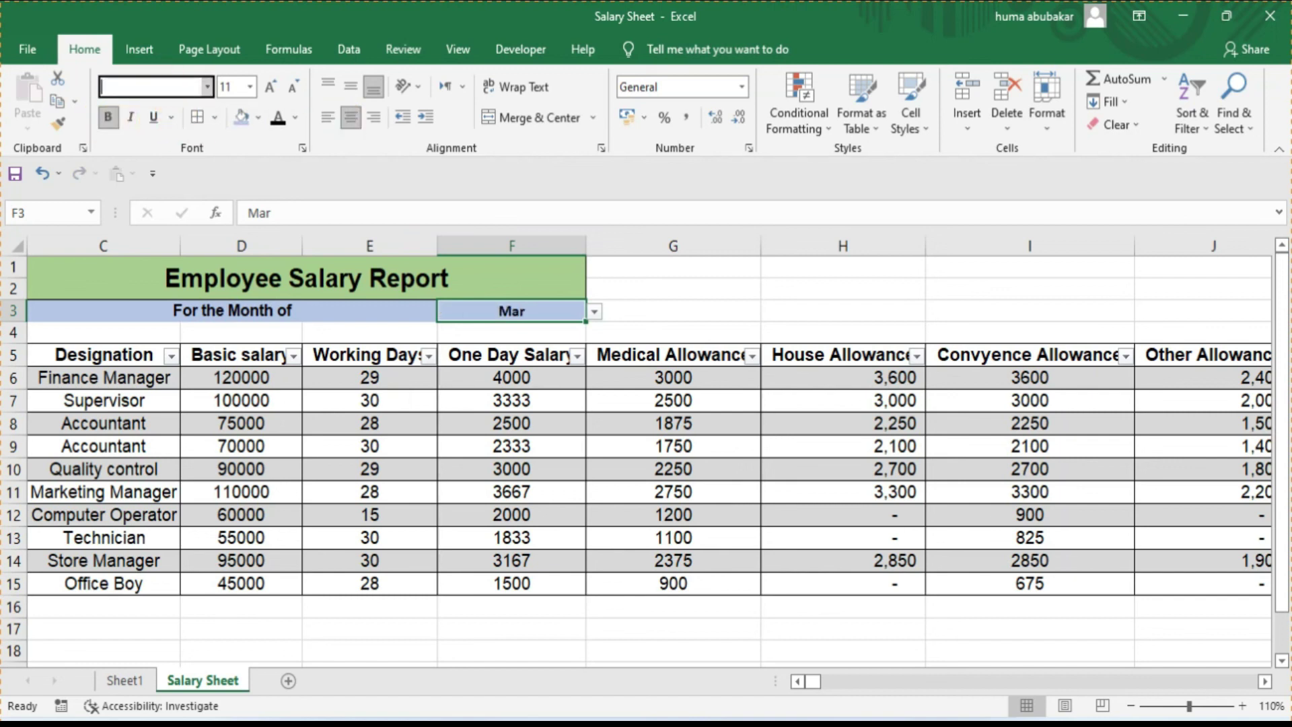
pyautogui.write('Arial')
pyautogui.press('Return')
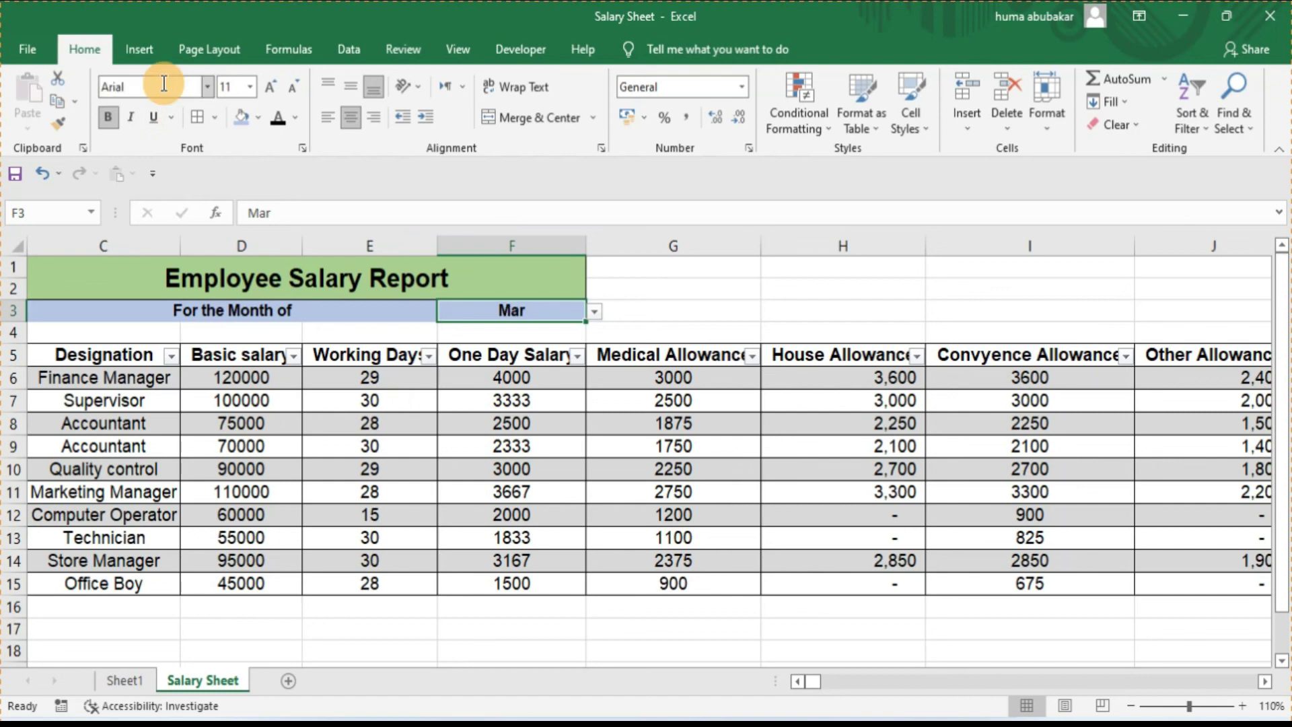